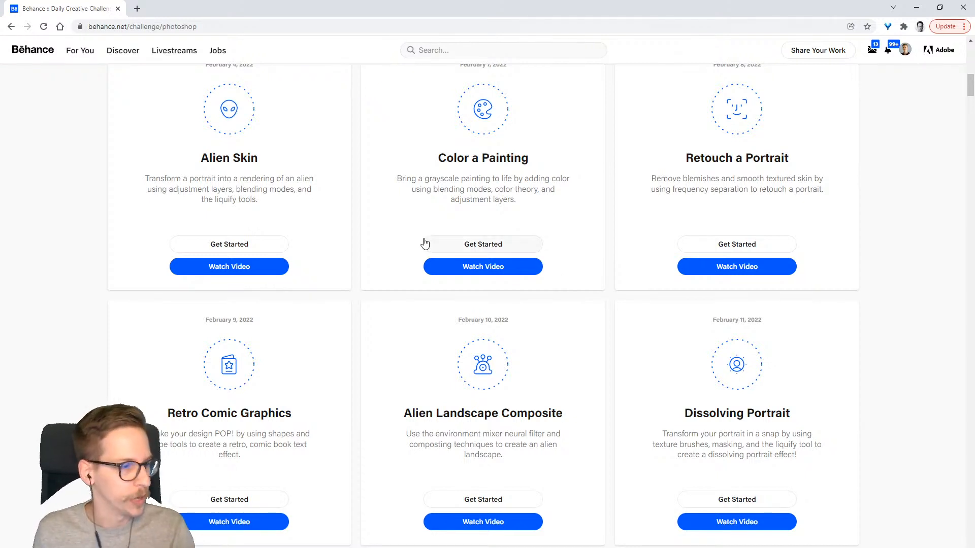
- Switch from the Creative Challenge page to Discord and look through recent submissions in the Adobe Photoshop server's challenge channel
scroll(463, 284, "up", 15)
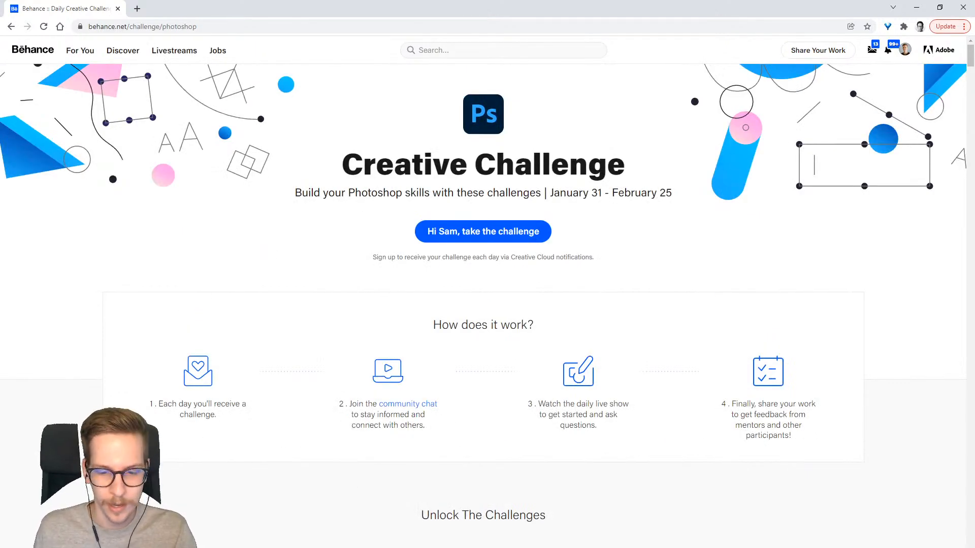
key("alt+Tab")
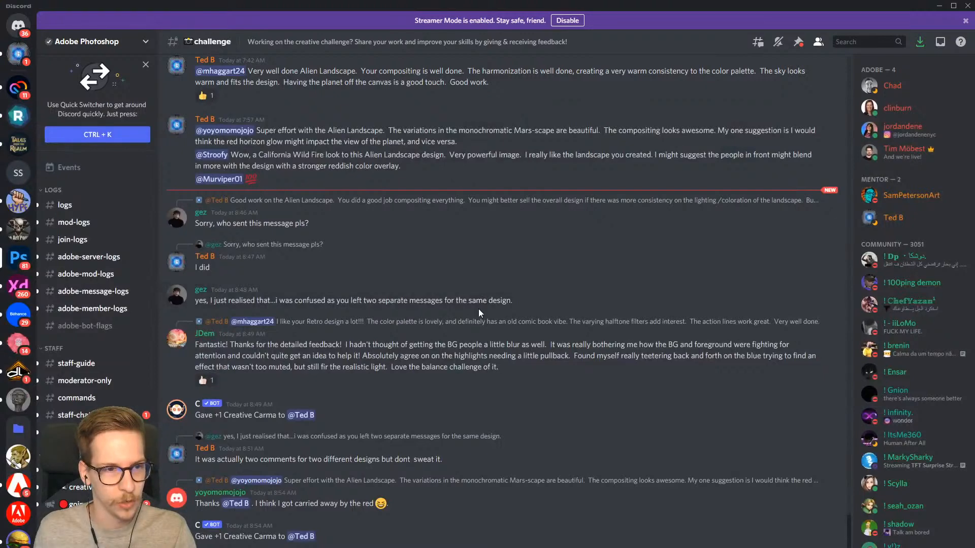
scroll(478, 308, "up", 10)
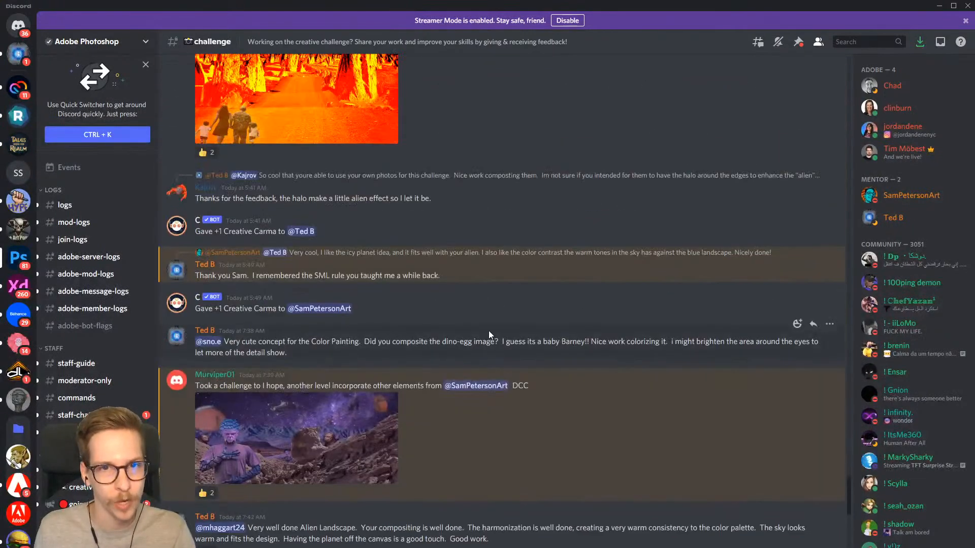
scroll(458, 279, "up", 2)
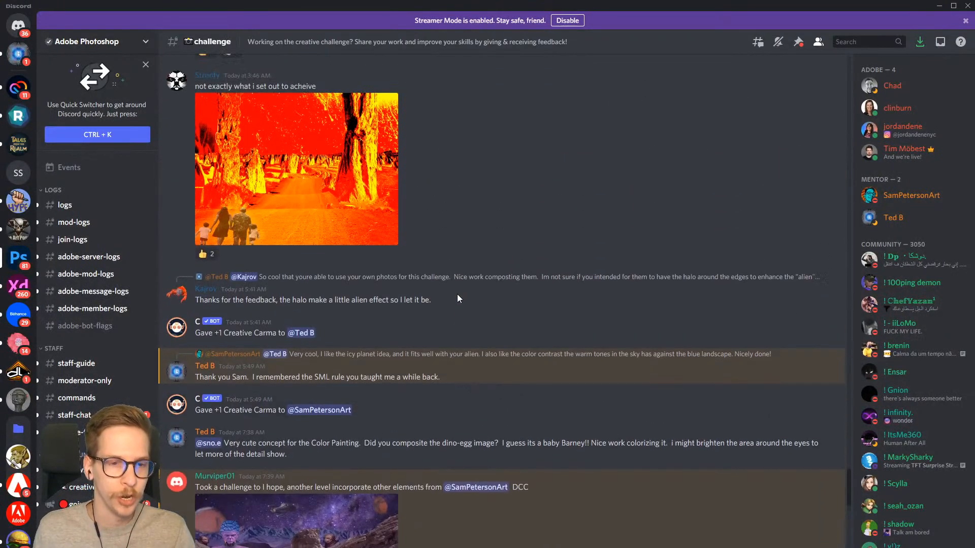
scroll(457, 298, "up", 10)
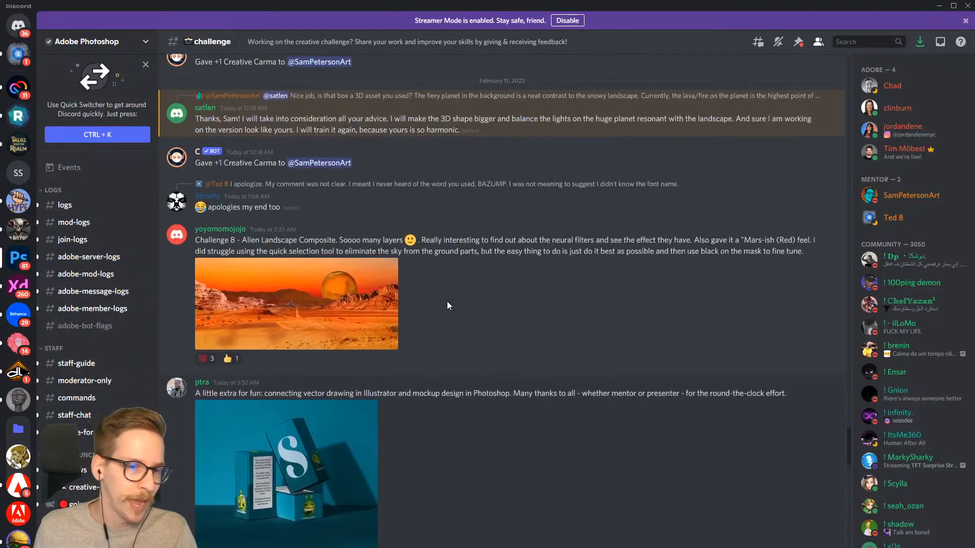
scroll(446, 300, "up", 15)
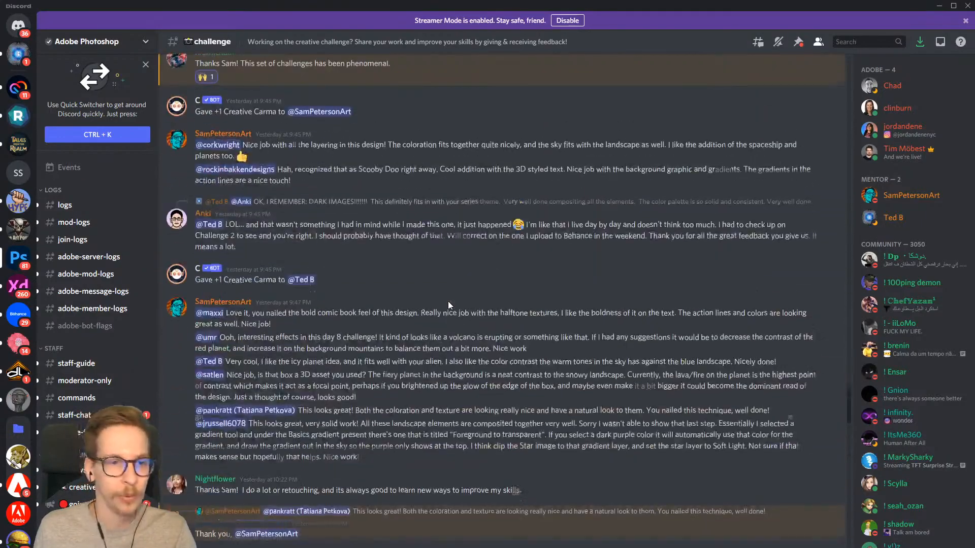
scroll(447, 301, "up", 15)
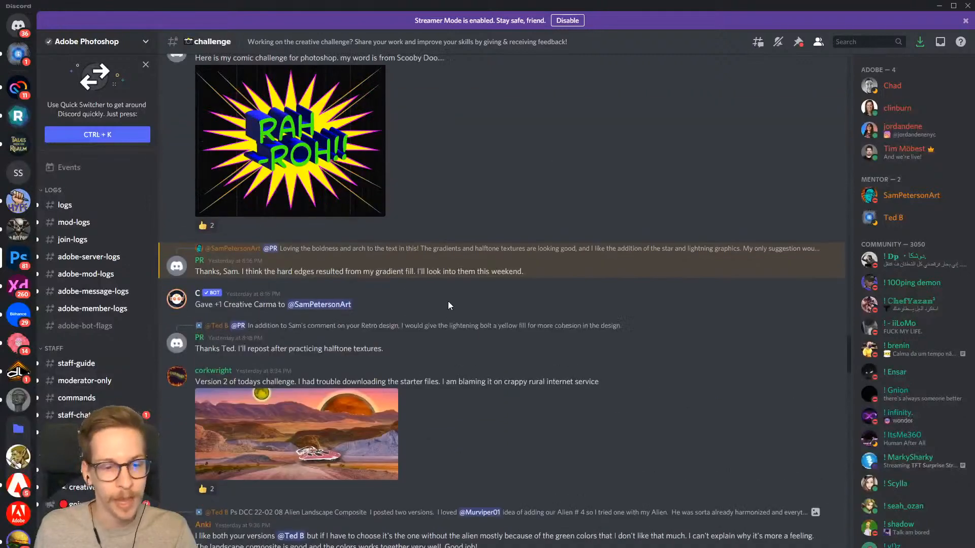
scroll(448, 305, "up", 10)
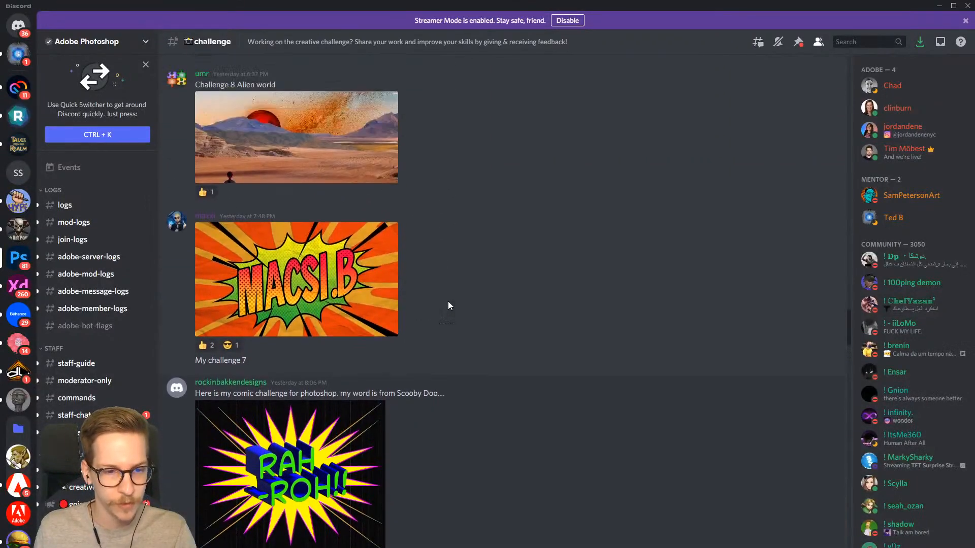
scroll(447, 305, "up", 6)
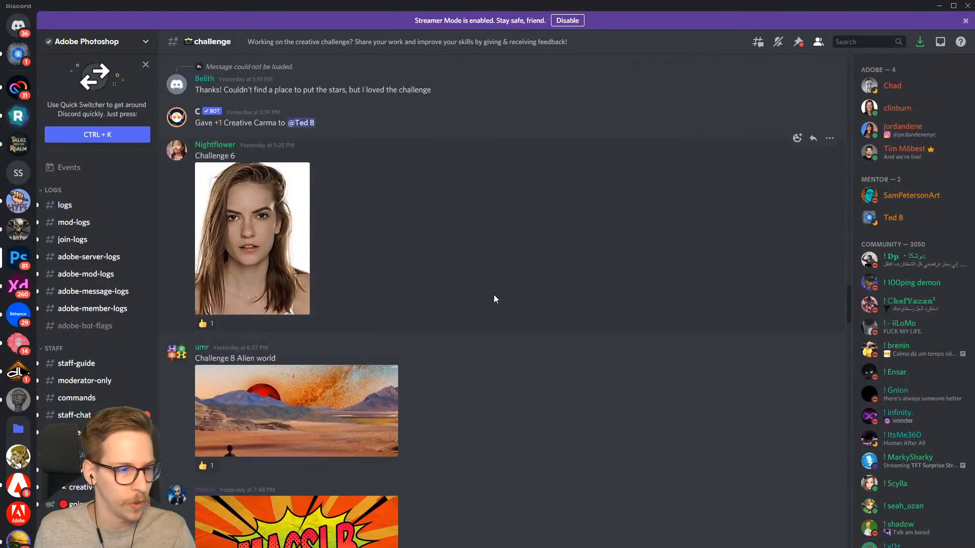
scroll(495, 298, "up", 5)
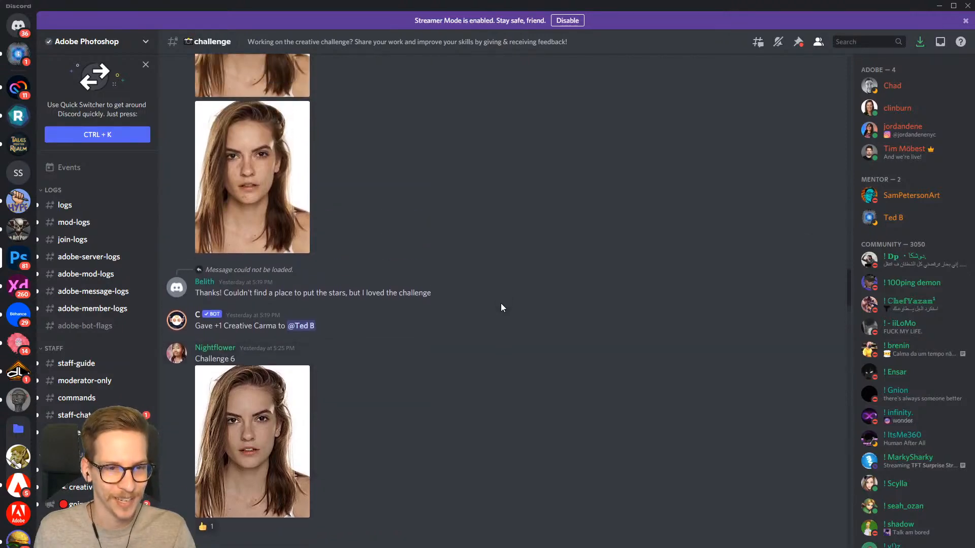
scroll(487, 302, "up", 10)
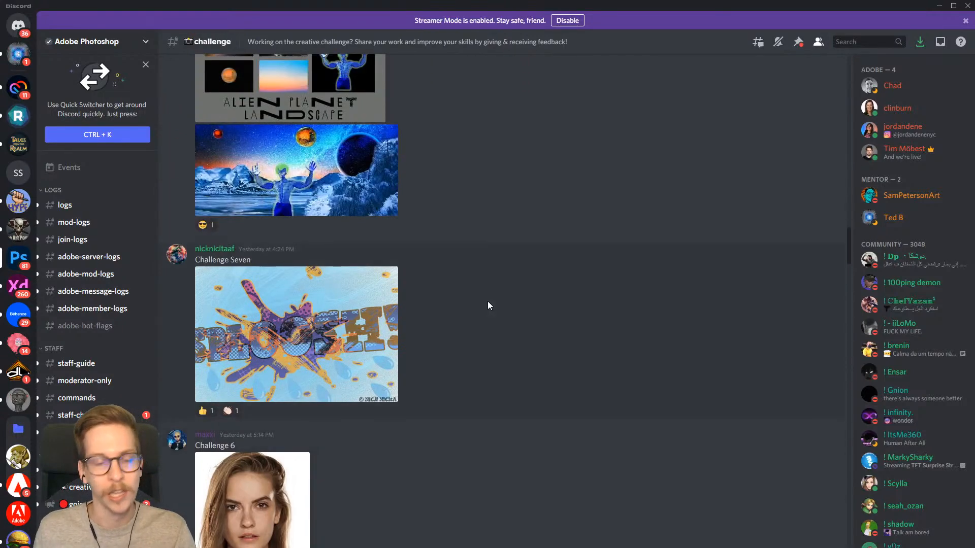
scroll(488, 305, "up", 10)
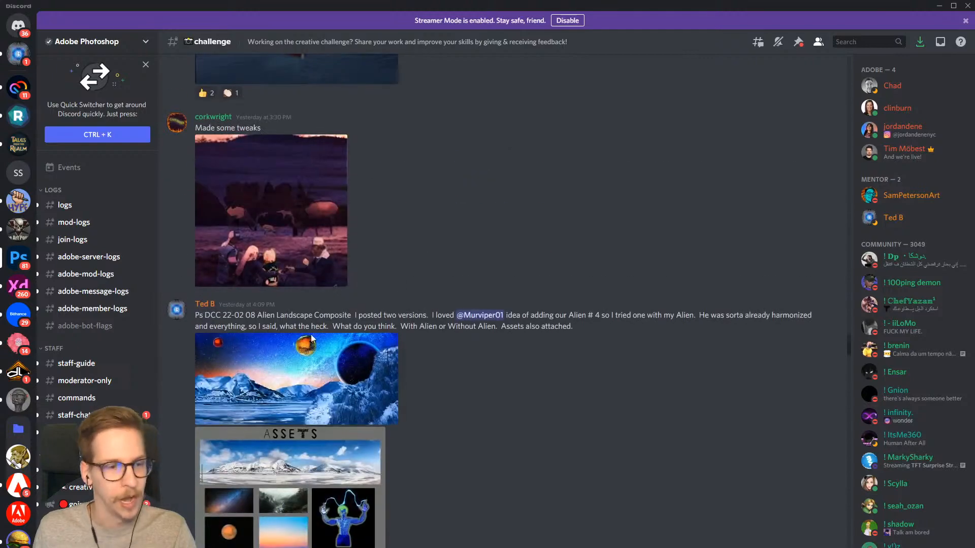
- Look over the server's feedback, advice and chat channels in the channel list
scroll(105, 272, "down", 5)
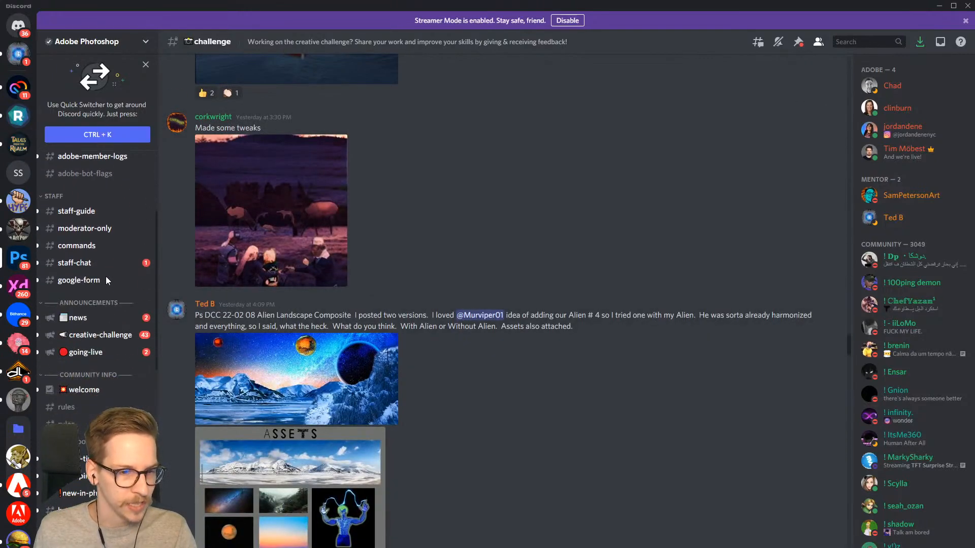
scroll(105, 278, "down", 5)
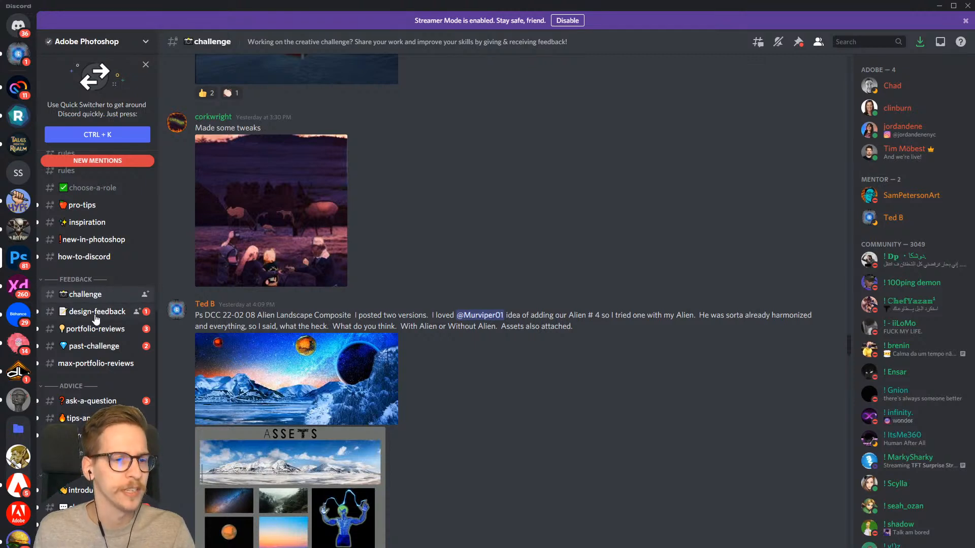
scroll(94, 315, "down", 3)
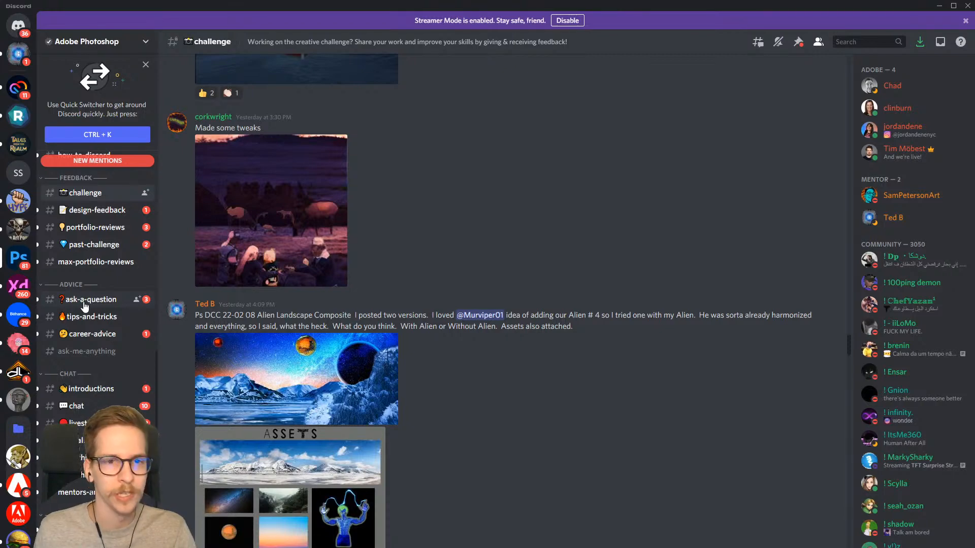
- Browse older submissions in the challenge channel and view the suited alien in a desert landscape at full size
scroll(405, 301, "up", 5)
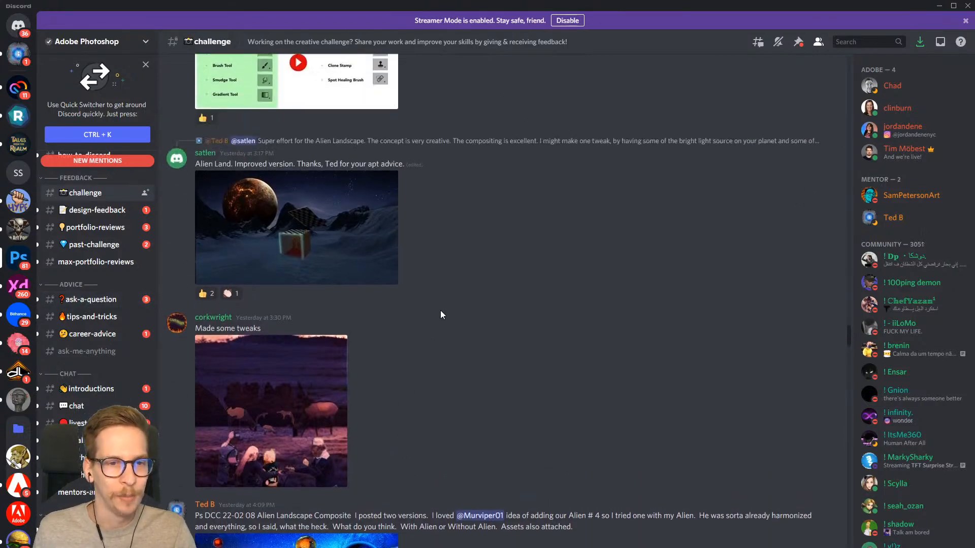
scroll(443, 311, "up", 12)
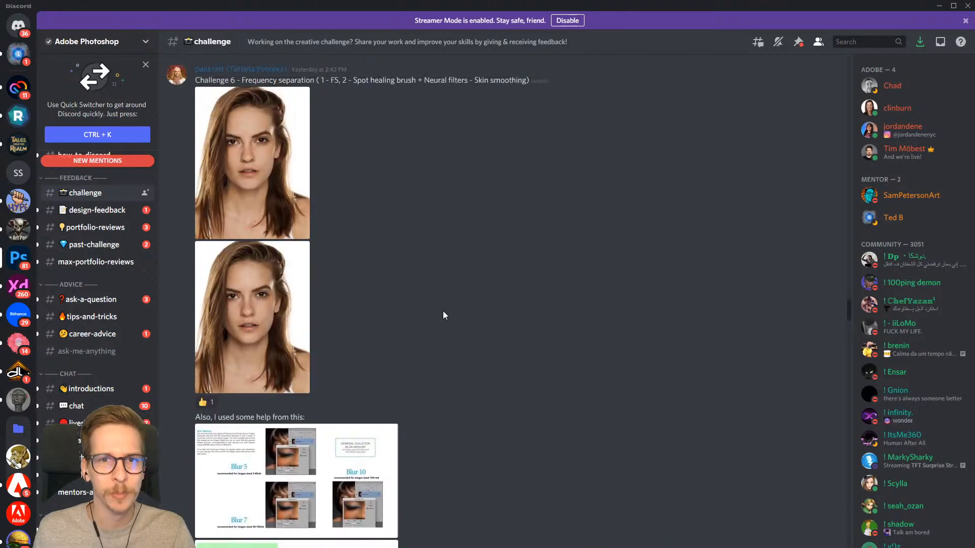
scroll(443, 311, "up", 10)
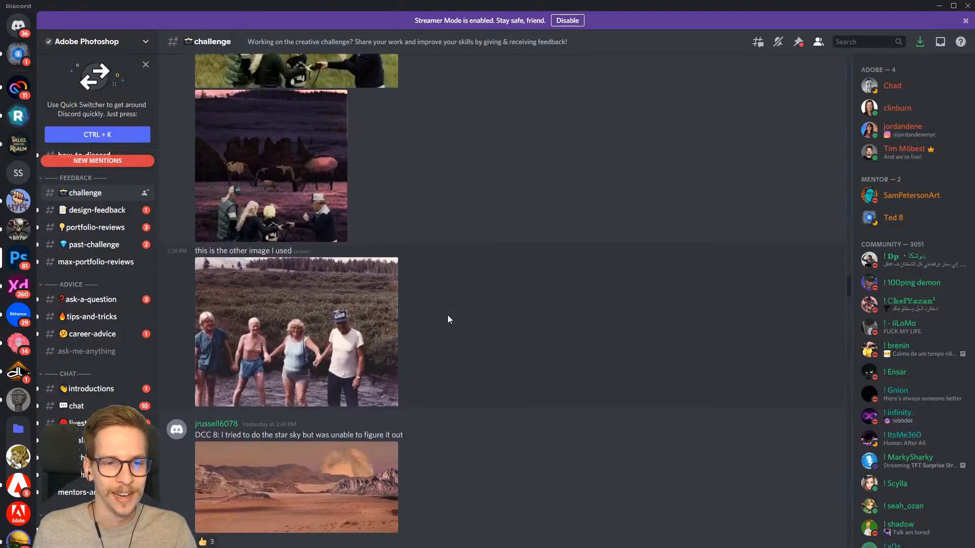
scroll(447, 317, "up", 12)
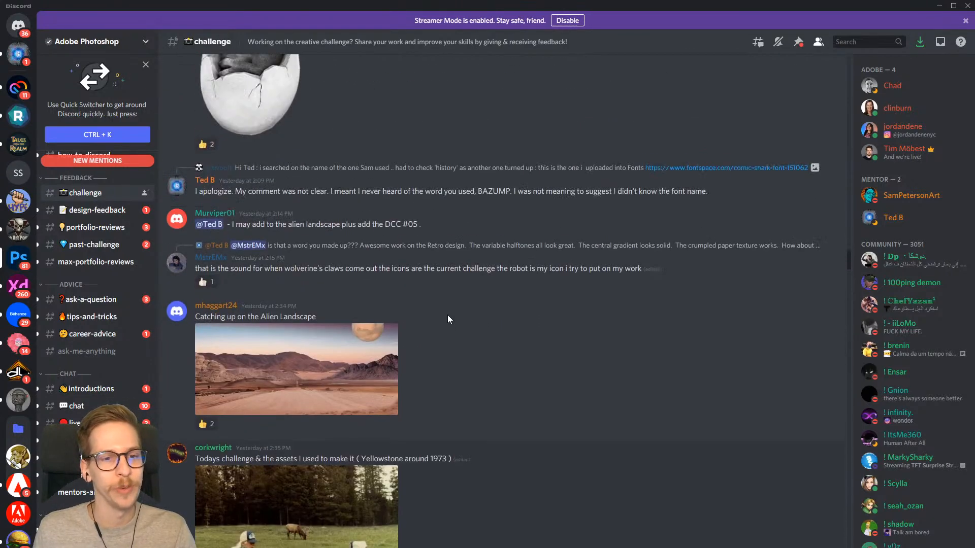
scroll(449, 316, "up", 12)
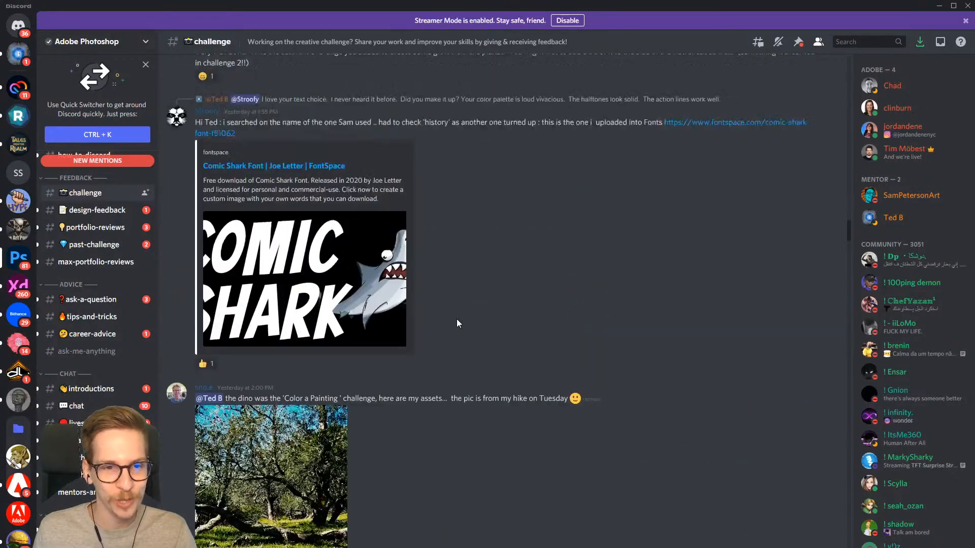
scroll(456, 323, "up", 12)
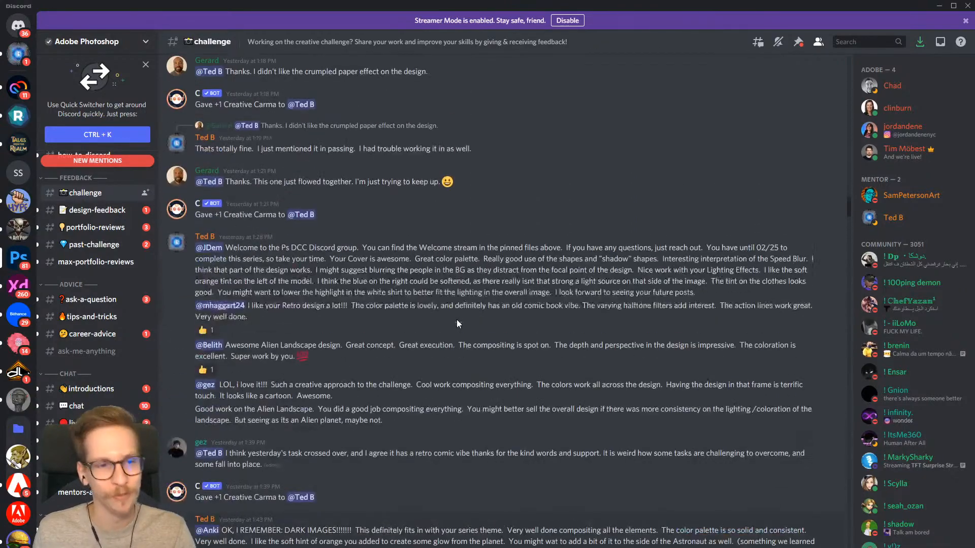
scroll(457, 321, "up", 12)
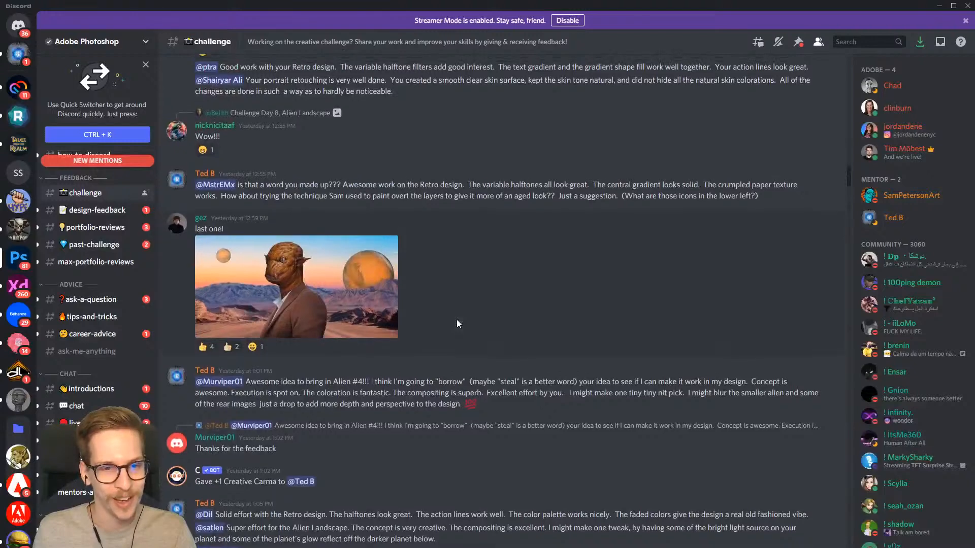
left_click(388, 388)
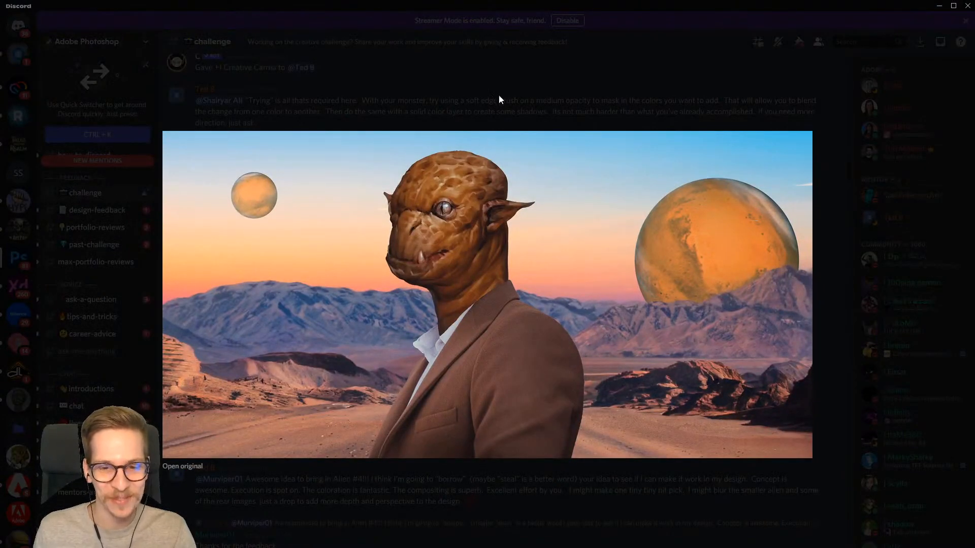
left_click(581, 91)
scroll(457, 285, "up", 10)
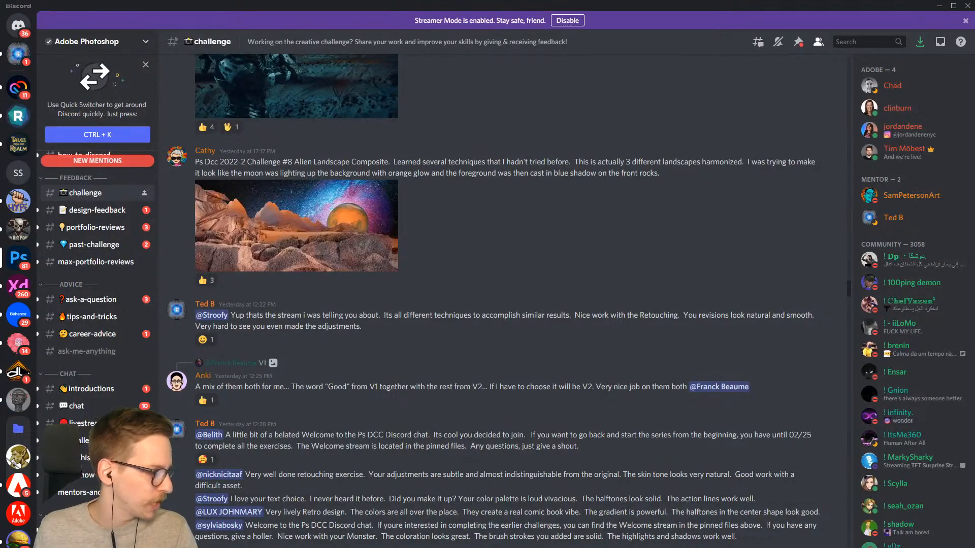
- Switch to Photoshop and select the man on the Figure layer using the Quick Selection tool's Select Subject
key("alt+Tab")
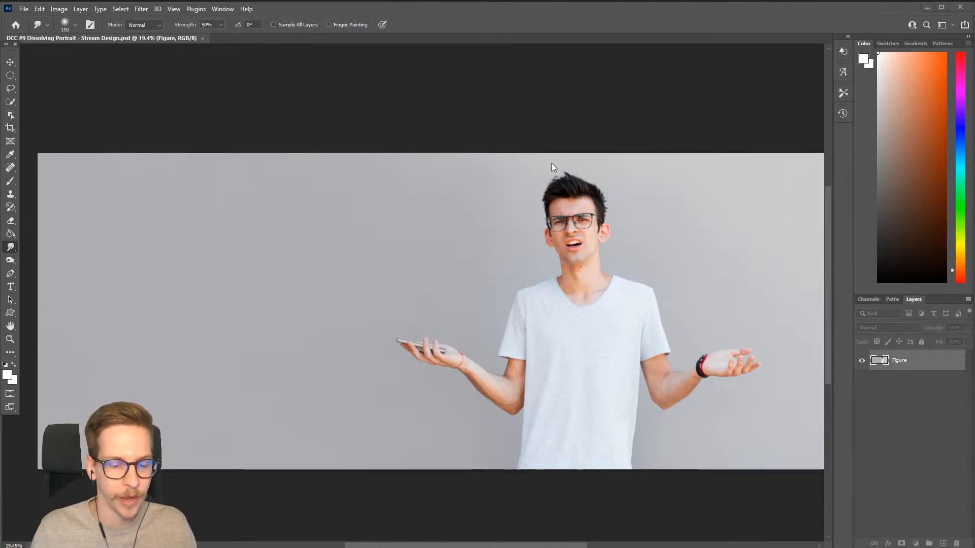
left_click_drag(572, 135, 545, 139)
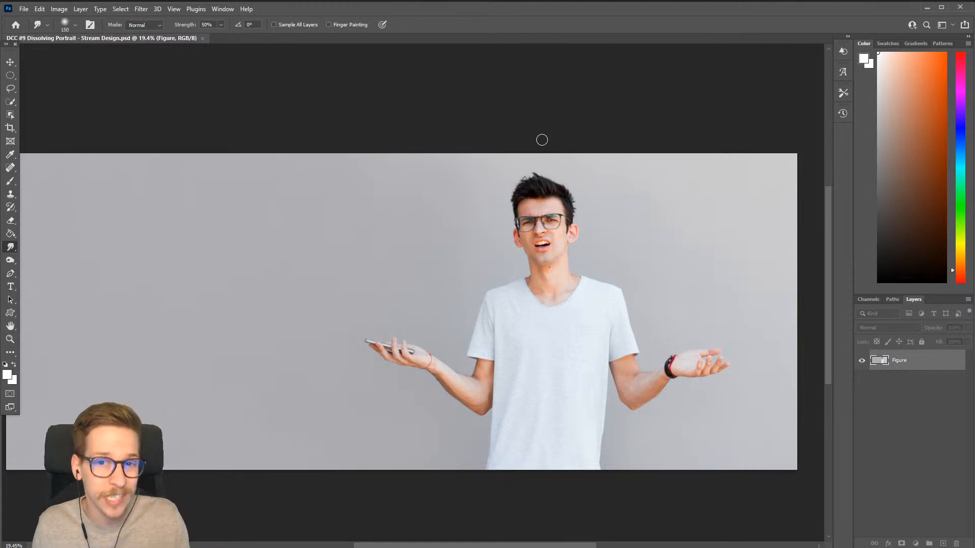
left_click_drag(506, 215, 483, 248)
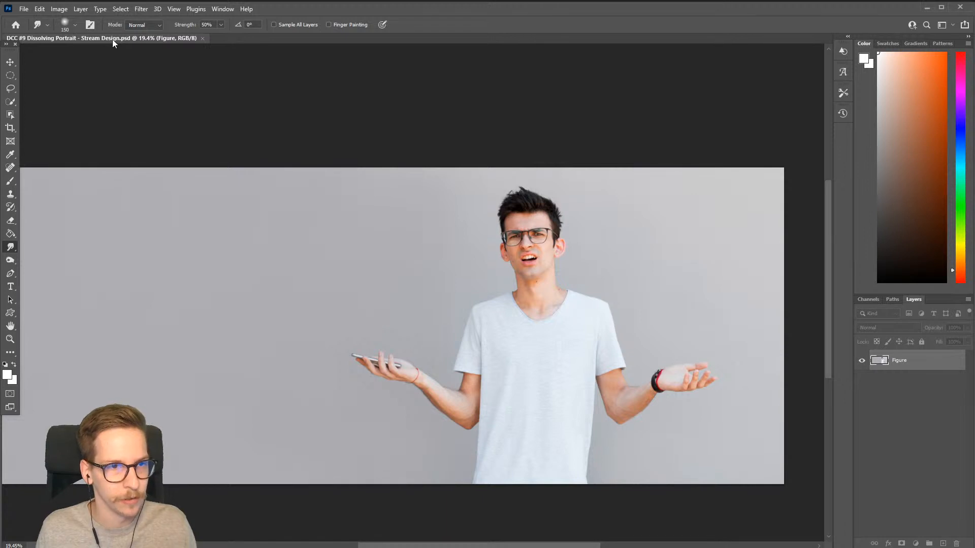
left_click(7, 102)
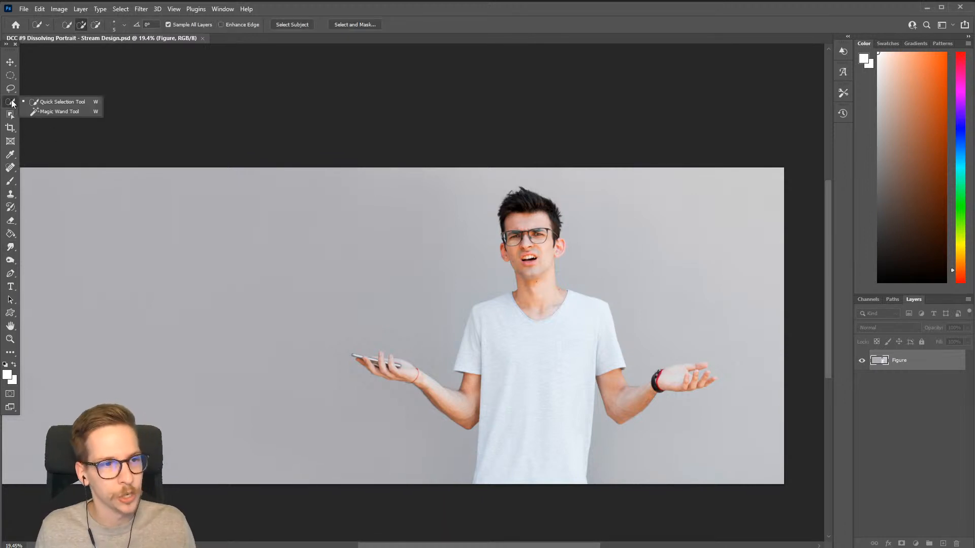
left_click(50, 101)
scroll(402, 228, "down", 1)
scroll(402, 229, "right", 1)
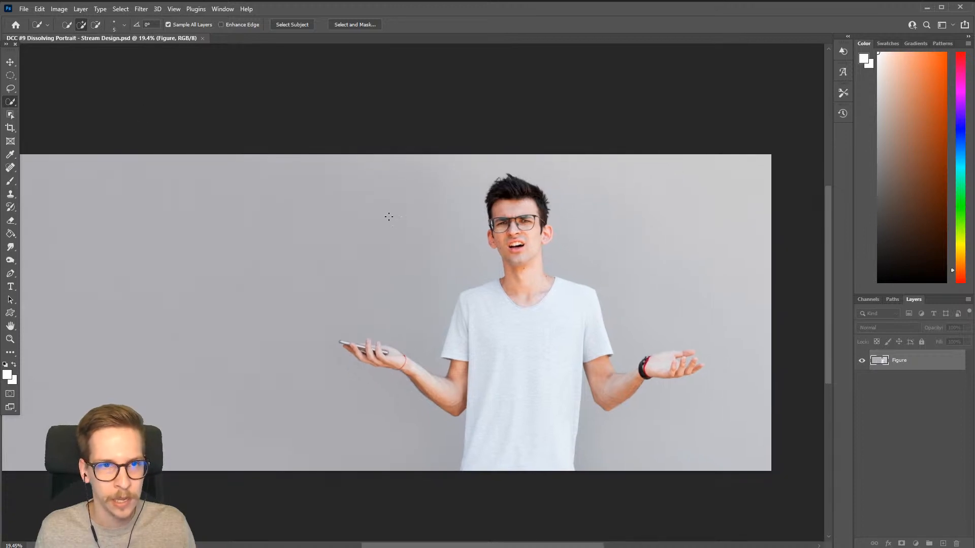
left_click(294, 25)
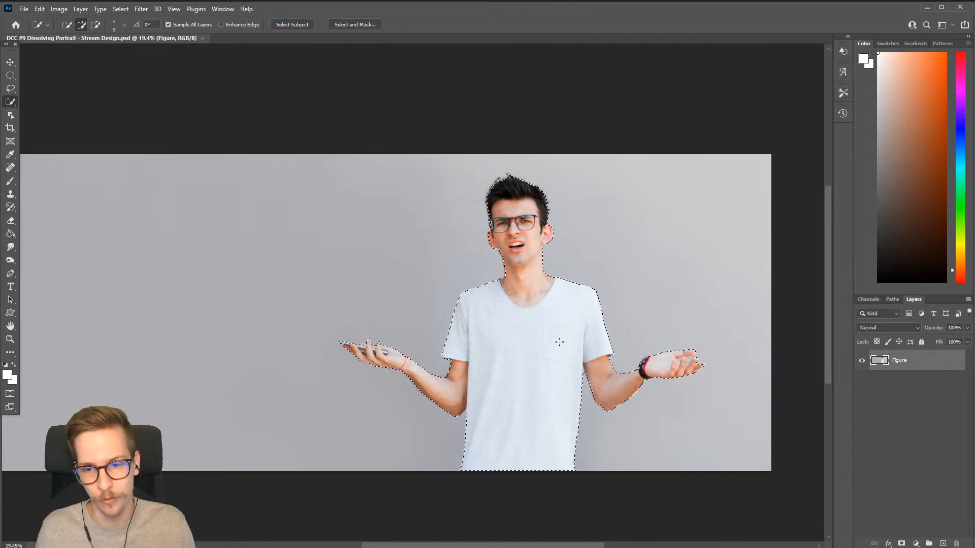
- Subtract the background gaps between the fingers of the hand with the black wristband from the man's selection
left_click_drag(625, 389, 569, 381)
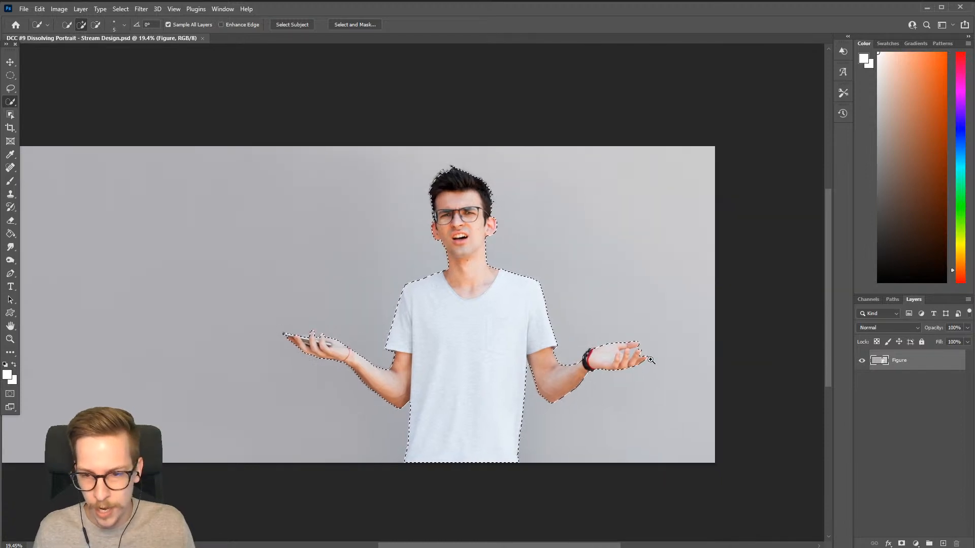
scroll(634, 355, "up", 10)
key("alt")
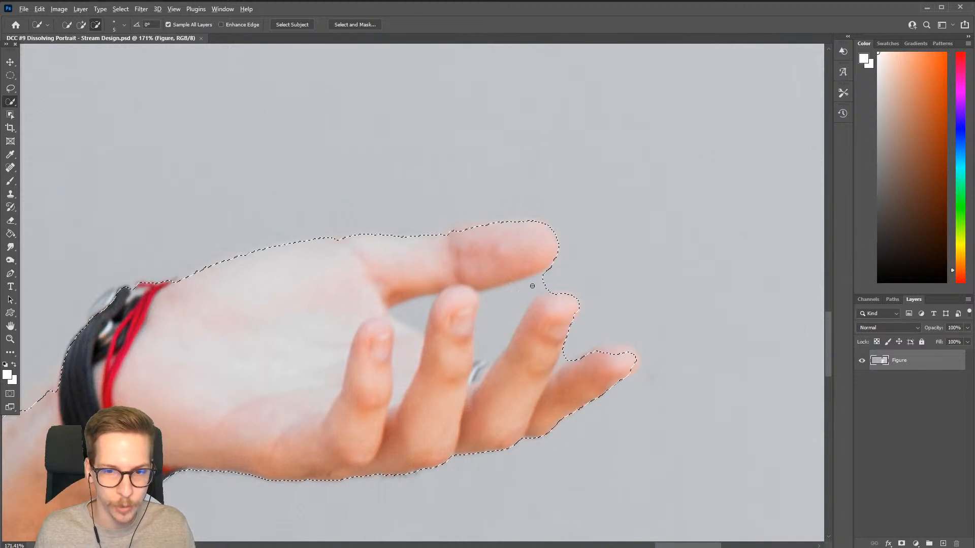
mouse_move(533, 283)
left_mouse_down()
mouse_move(515, 293)
mouse_move(488, 335)
mouse_move(484, 316)
mouse_move(502, 301)
mouse_move(558, 278)
left_mouse_up()
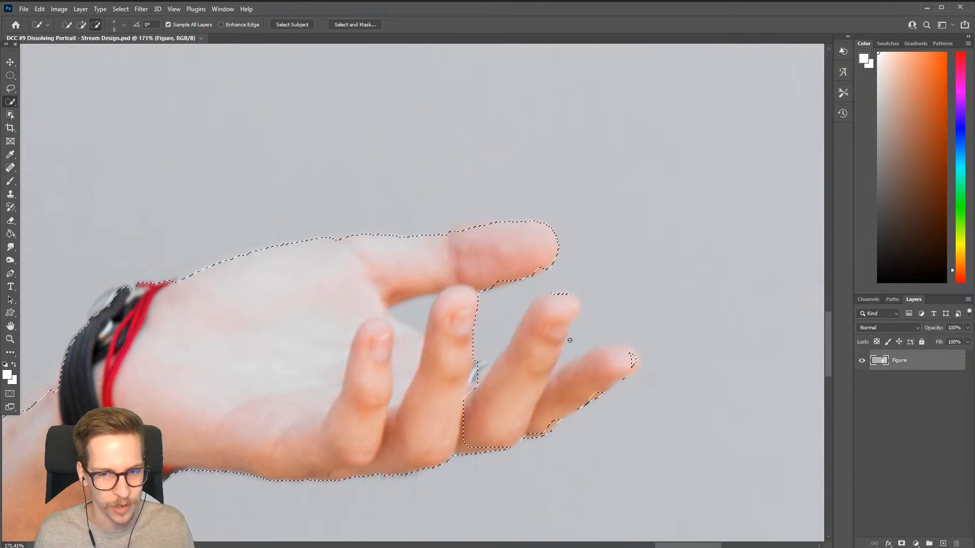
left_click_drag(564, 355, 578, 336)
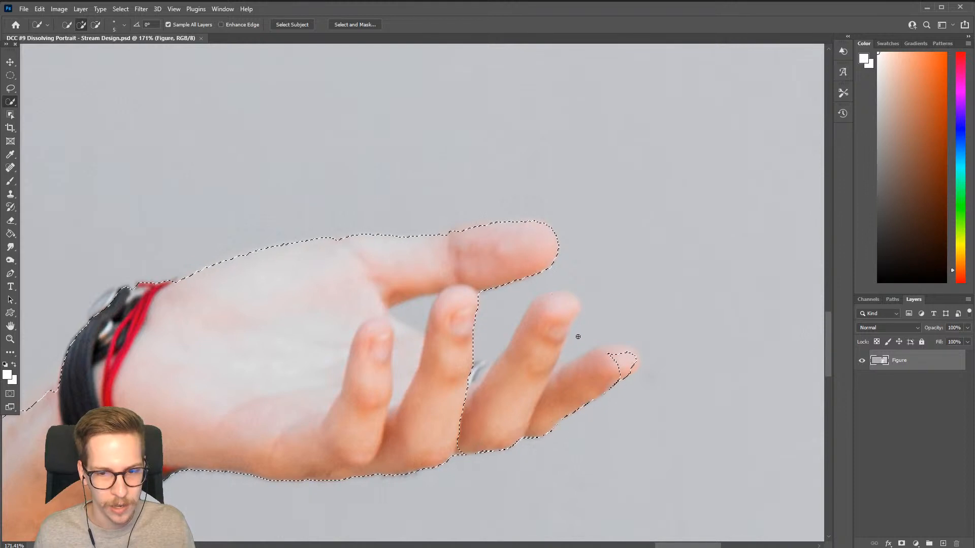
key("alt")
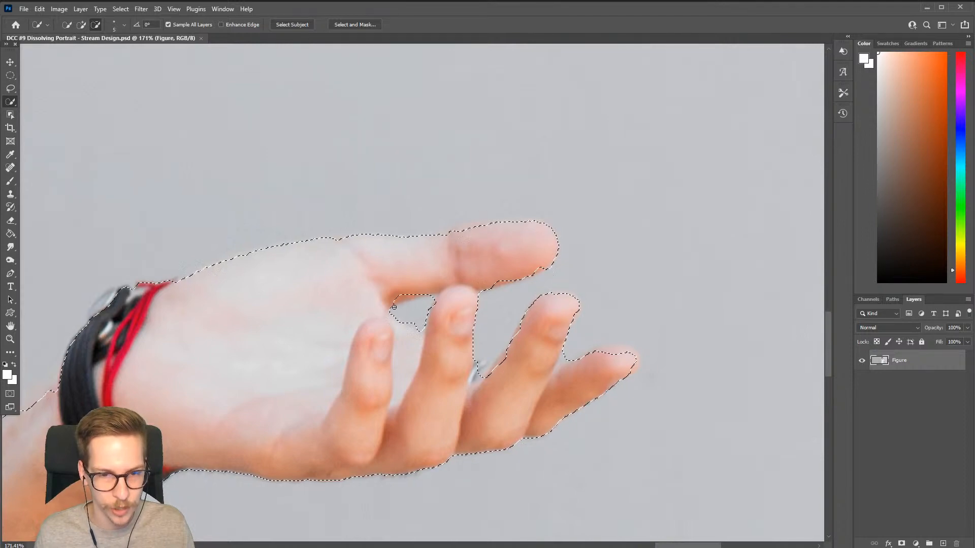
scroll(405, 319, "down", 5)
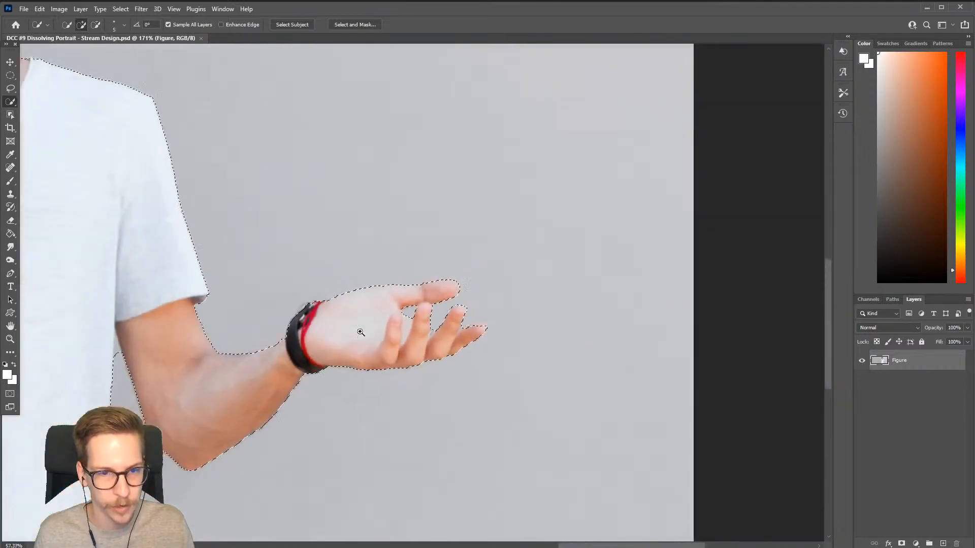
- Open the selection in Select and Mask and refine the edge of the man's hair with the Refine Edge Brush
left_click_drag(360, 331, 536, 309)
scroll(435, 331, "down", 3)
left_click_drag(335, 289, 381, 365)
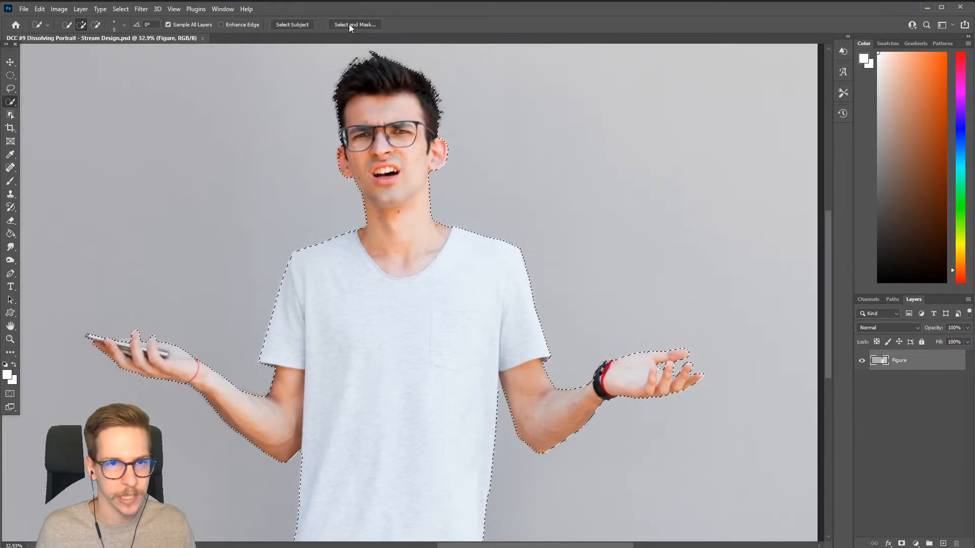
left_click(349, 24)
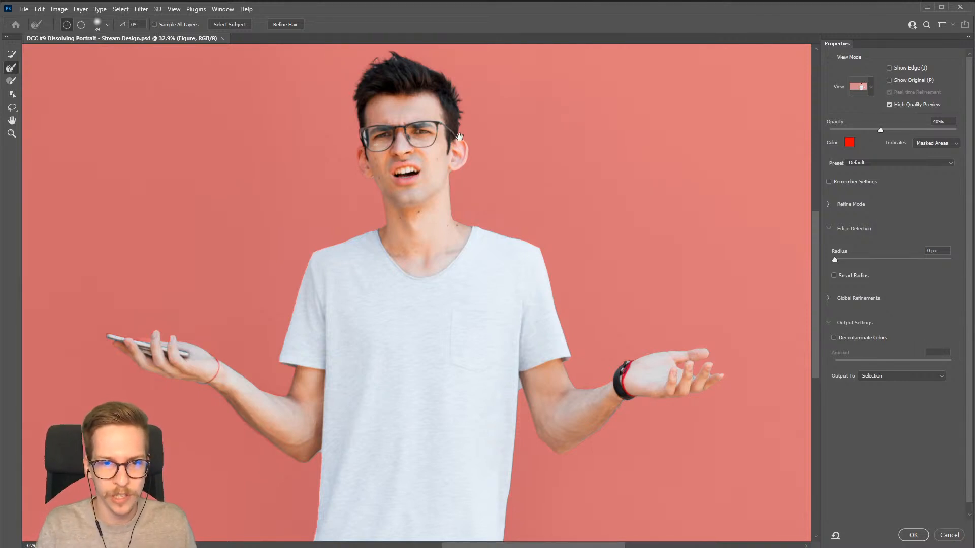
scroll(459, 137, "up", 2)
scroll(456, 147, "up", 5)
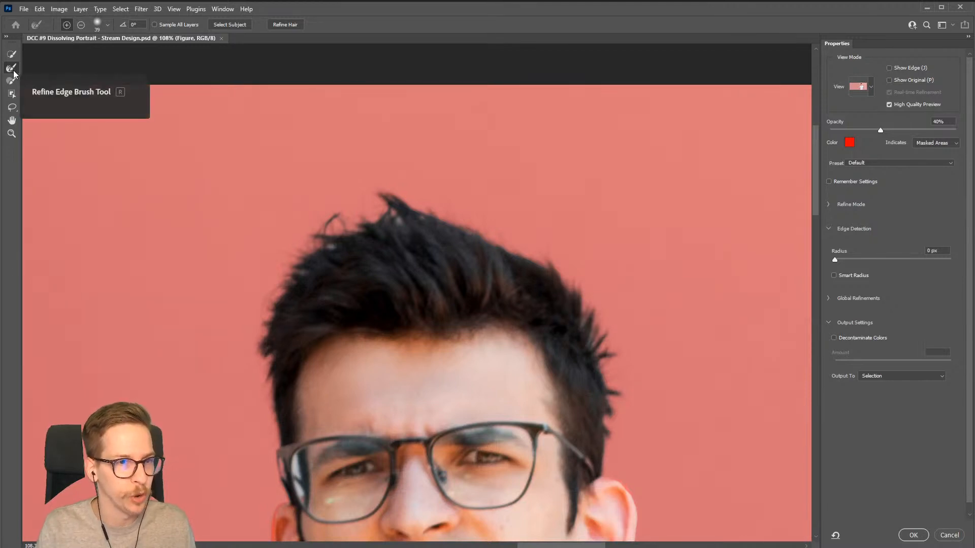
mouse_move(371, 226)
left_mouse_down()
mouse_move(404, 211)
mouse_move(292, 264)
mouse_move(274, 284)
mouse_move(295, 290)
left_mouse_up()
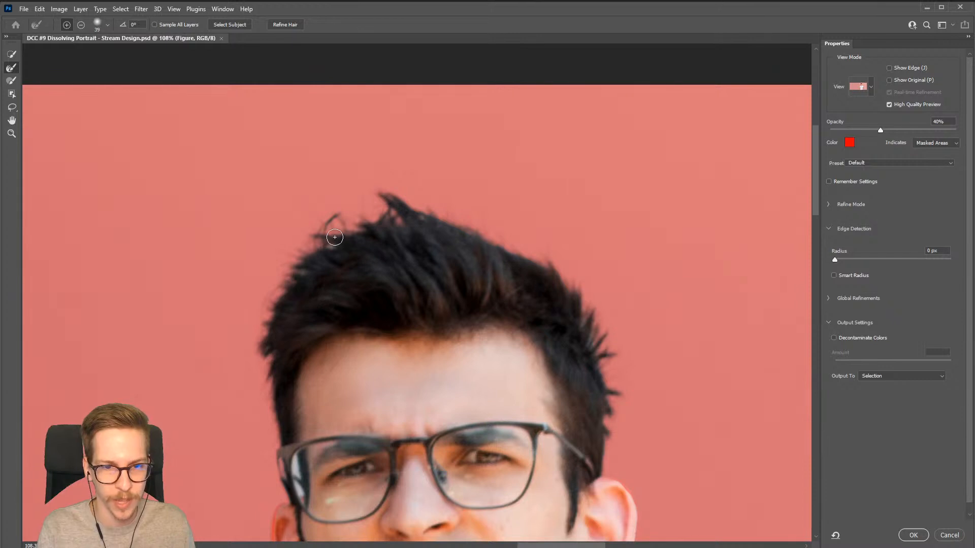
mouse_move(335, 237)
left_mouse_down()
mouse_move(325, 223)
mouse_move(363, 215)
left_mouse_up()
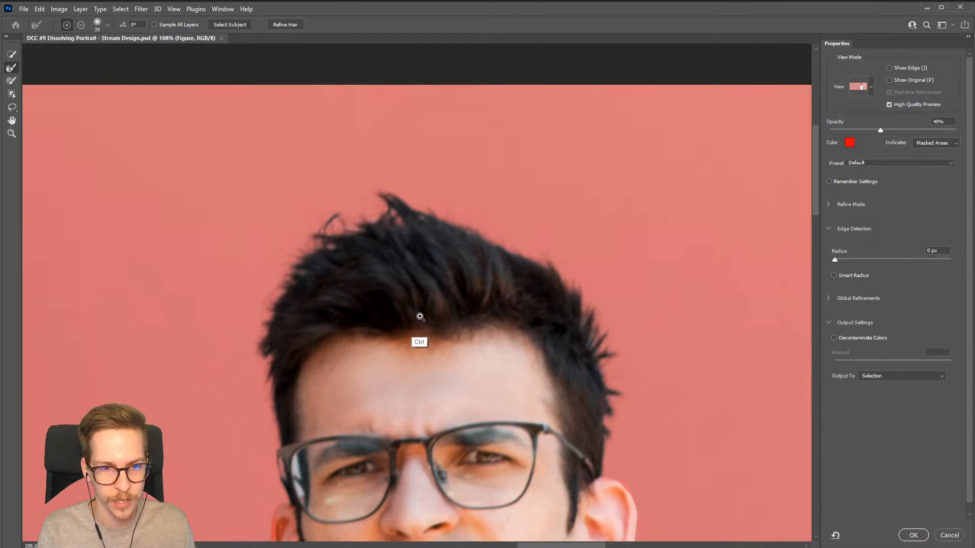
- Refine the selection edges along both sides of the man's neck, from below the ears to the shoulders
mouse_move(420, 317)
left_mouse_down()
mouse_move(401, 337)
mouse_move(500, 345)
mouse_move(527, 296)
mouse_move(501, 290)
mouse_move(509, 422)
left_mouse_up()
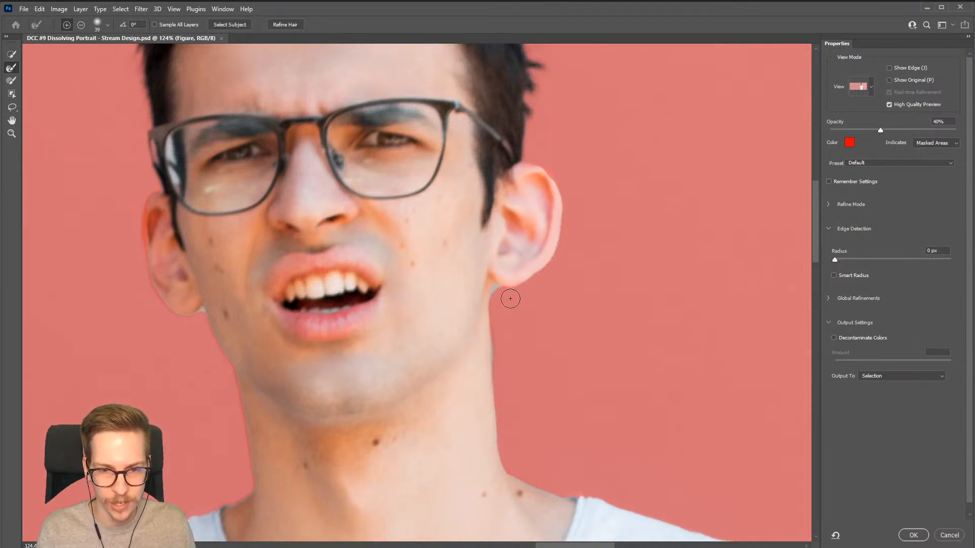
mouse_move(507, 298)
left_mouse_down()
mouse_move(511, 370)
mouse_move(504, 353)
left_mouse_up()
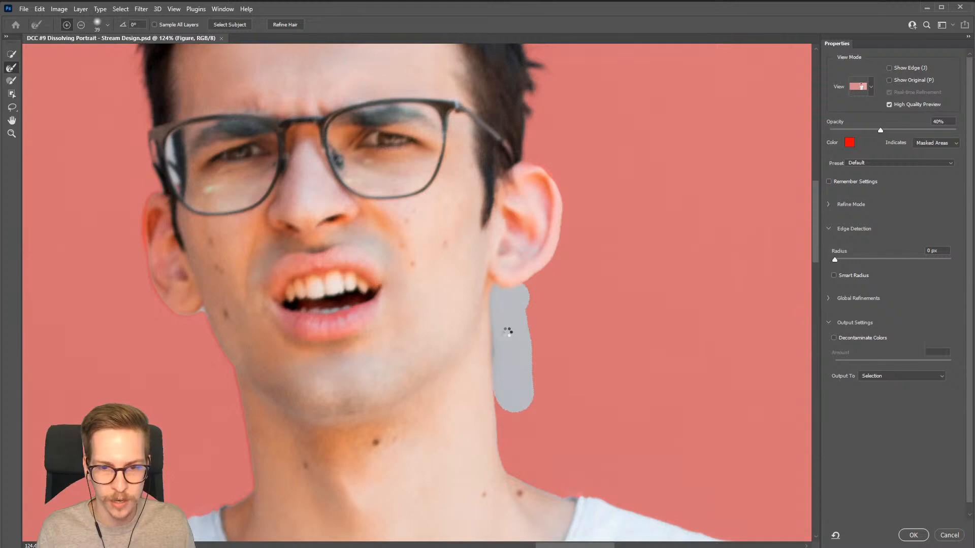
left_click_drag(196, 325, 237, 449)
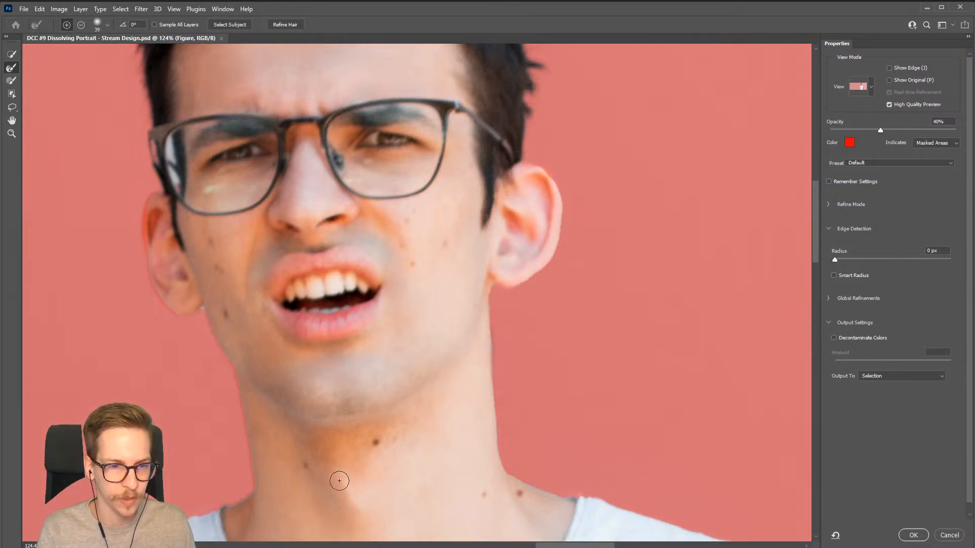
- Refine the selection along the underside of the forearm with the black wristband, from the wrist to the elbow
scroll(325, 492, "down", 5)
scroll(424, 256, "up", 2)
scroll(446, 305, "down", 5)
scroll(460, 348, "down", 2)
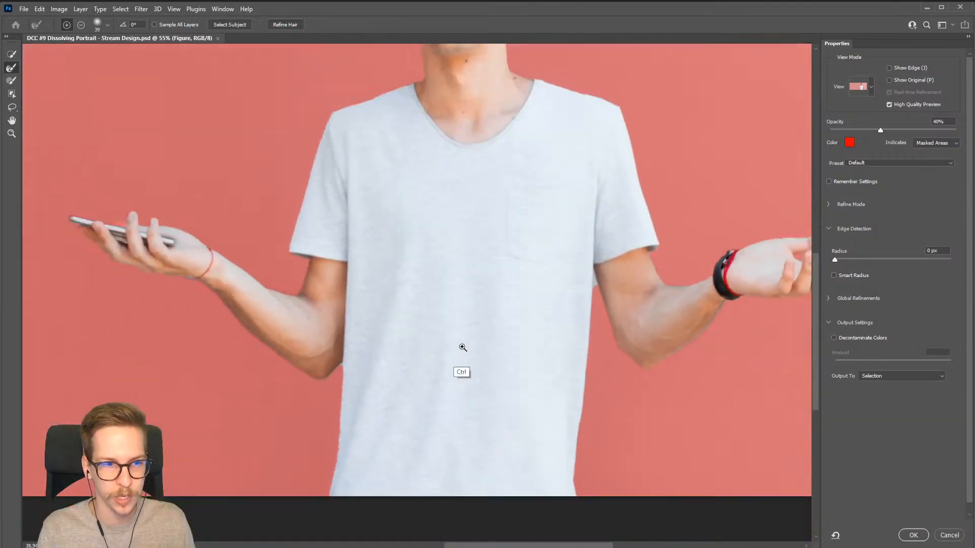
left_click_drag(668, 323, 581, 348)
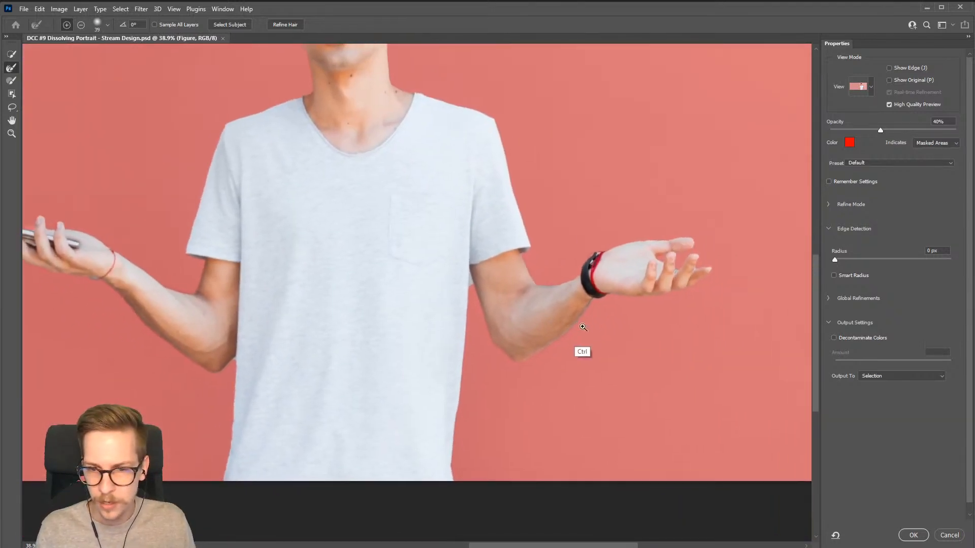
scroll(609, 325, "up", 4)
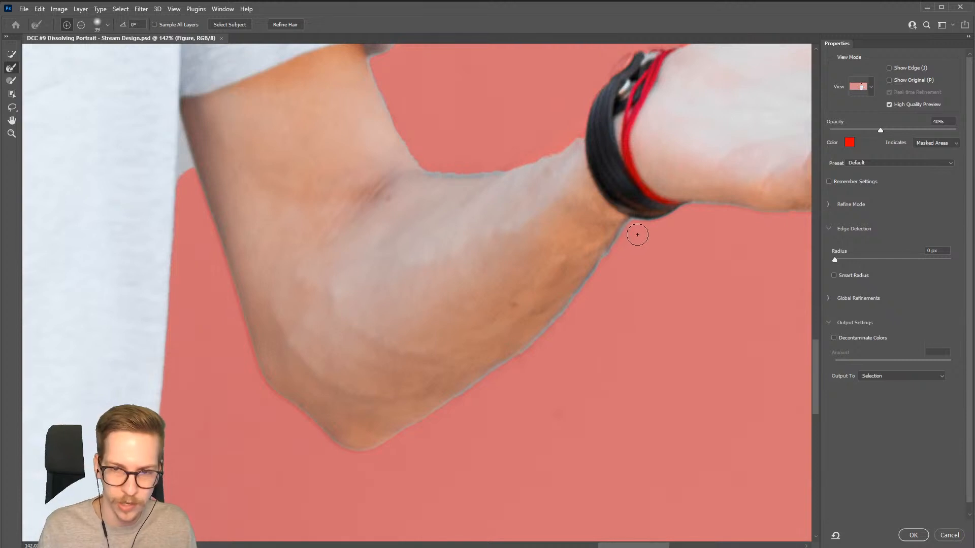
mouse_move(635, 230)
left_mouse_down()
mouse_move(576, 324)
mouse_move(542, 354)
mouse_move(371, 461)
mouse_move(325, 458)
left_mouse_up()
left_click_drag(625, 251, 550, 356)
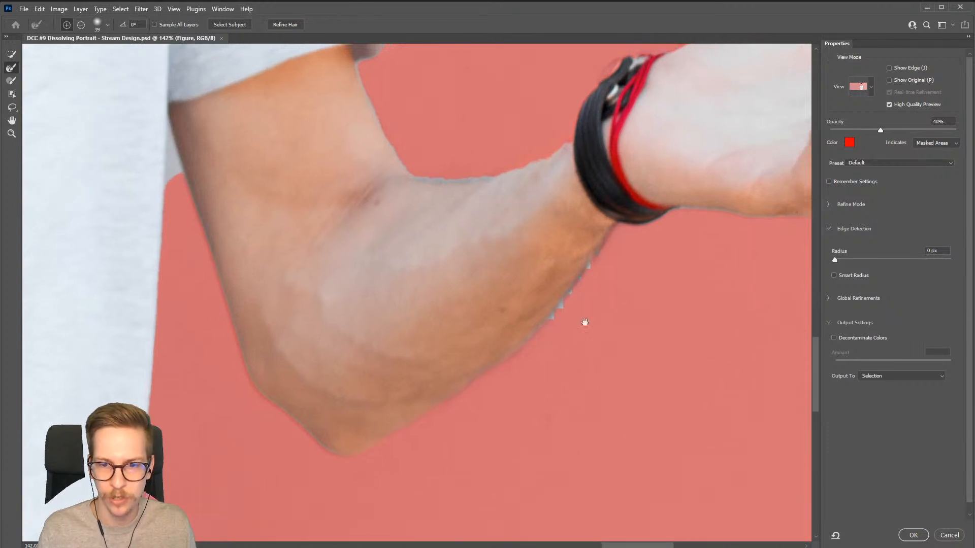
left_click_drag(583, 322, 492, 337)
mouse_move(469, 279)
left_mouse_down()
mouse_move(441, 341)
mouse_move(374, 401)
left_mouse_up()
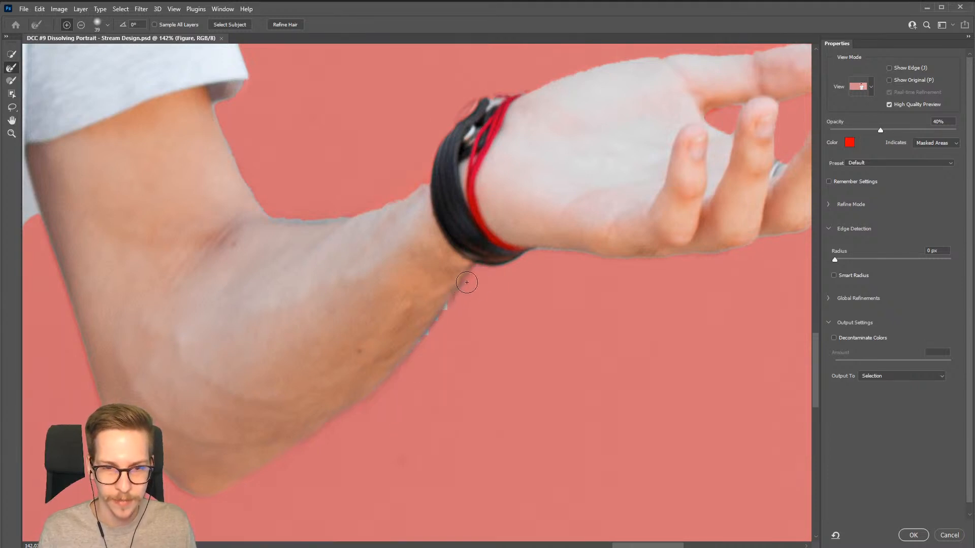
left_click_drag(457, 278, 407, 385)
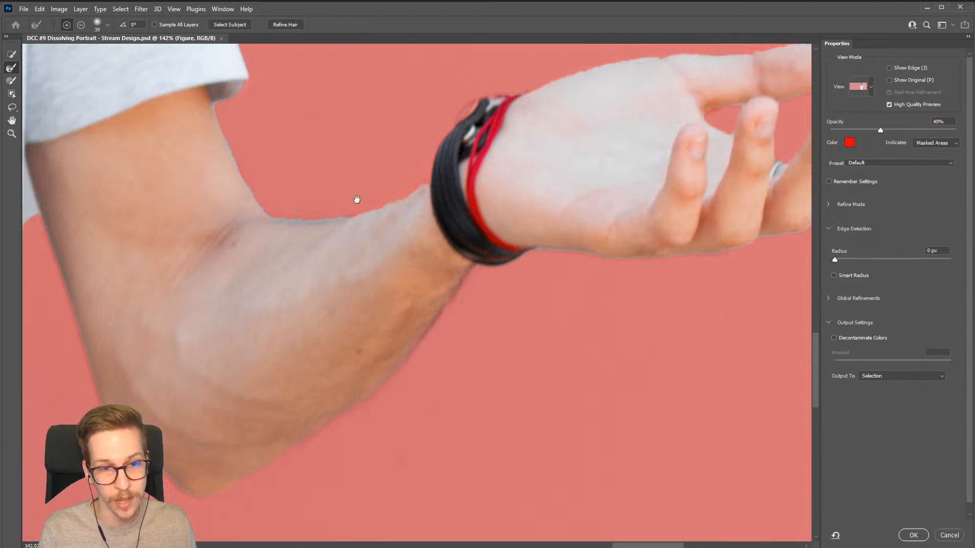
- Refine the selection along the upper edge of the same arm, from the sleeve to the wristband
left_click_drag(357, 200, 437, 311)
mouse_move(319, 224)
left_mouse_down()
mouse_move(347, 297)
mouse_move(380, 332)
mouse_move(418, 331)
mouse_move(508, 284)
left_mouse_up()
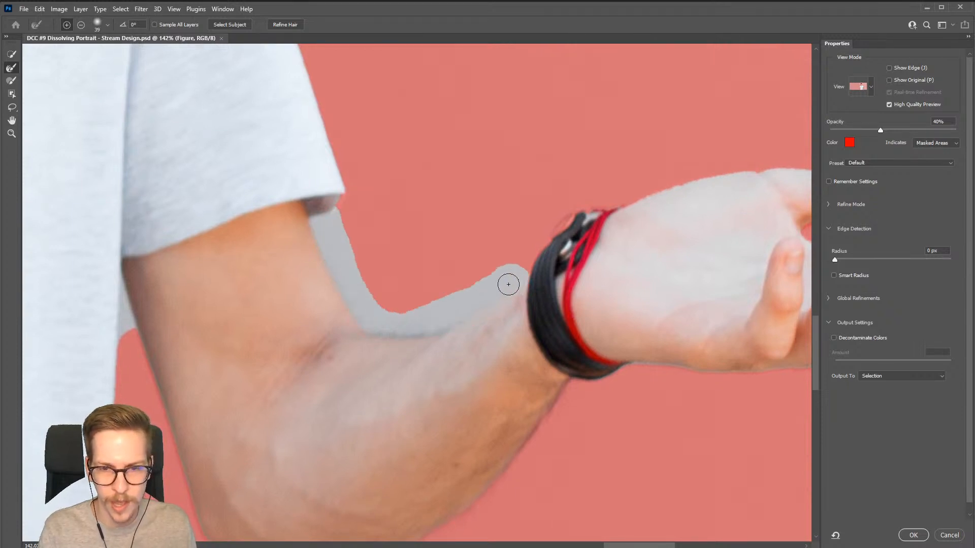
scroll(450, 381, "down", 5)
scroll(482, 272, "up", 3)
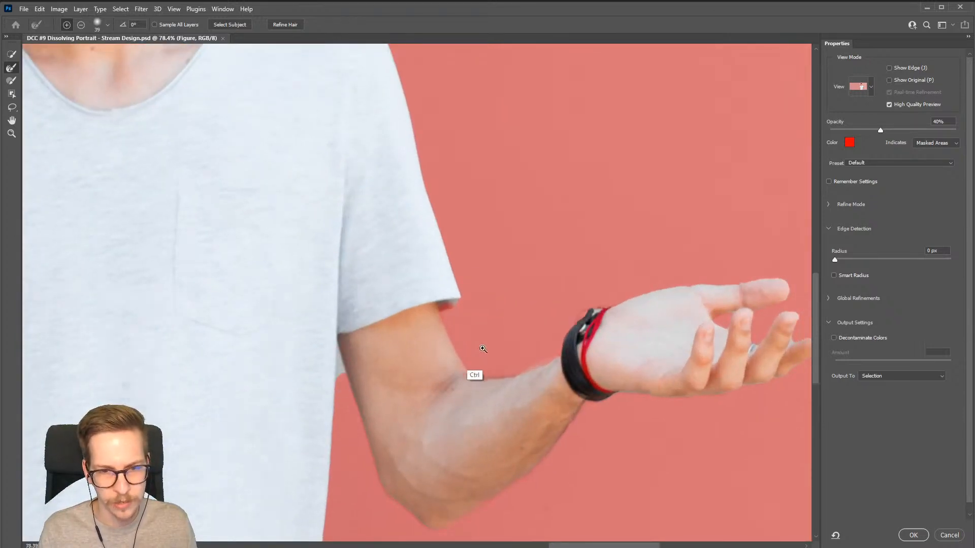
scroll(483, 349, "down", 5)
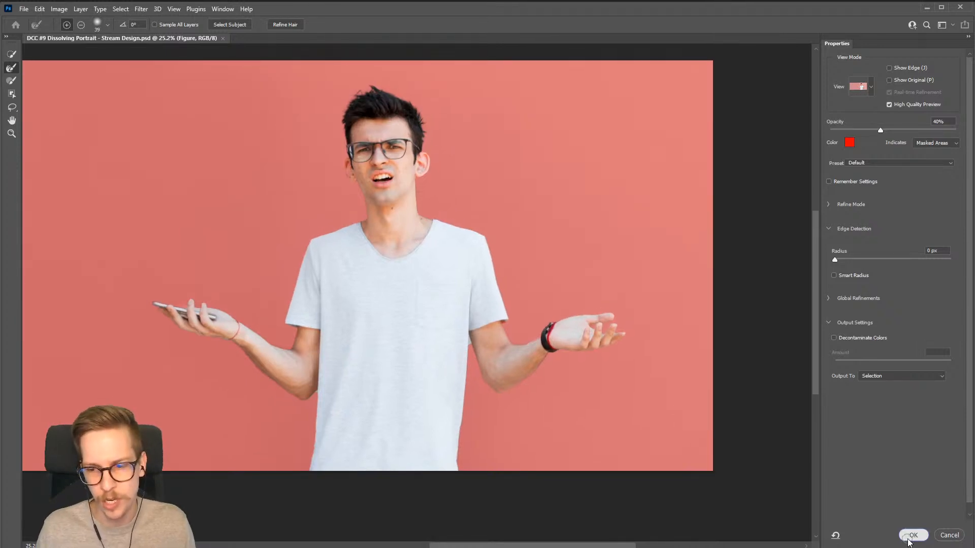
- Accept the refined edges as a selection and add it as a layer mask on the Figure layer
left_click(911, 535)
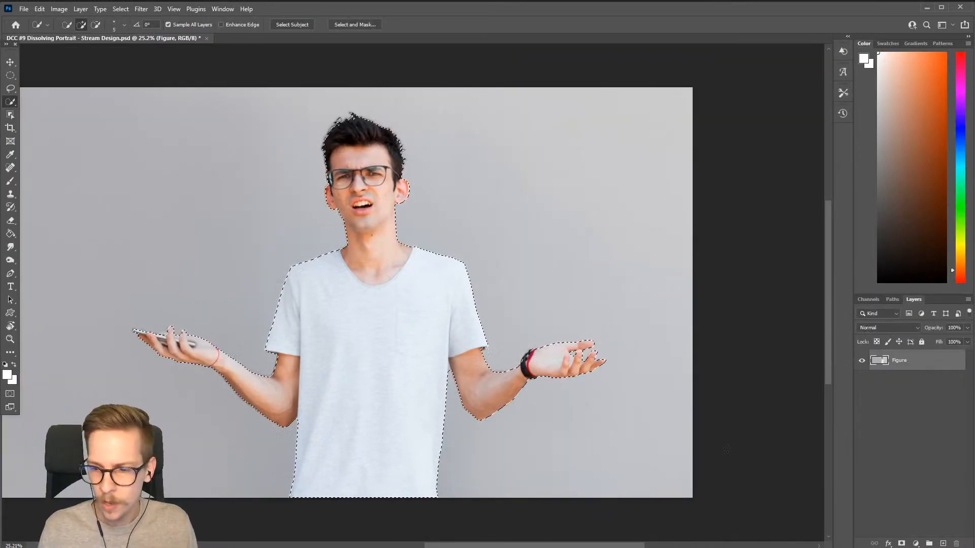
left_click(902, 544)
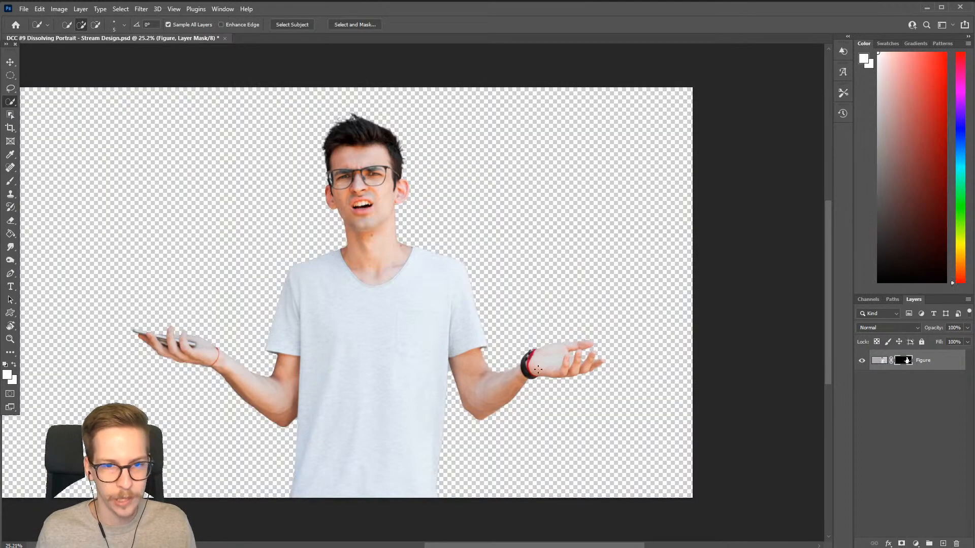
left_click_drag(538, 369, 550, 370)
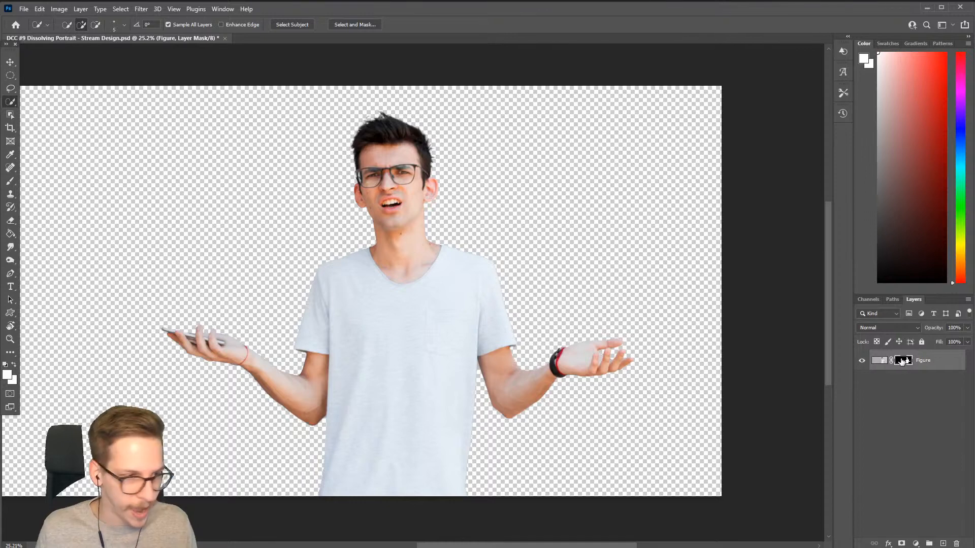
- Set black as the foreground colour and switch to the Brush tool with a plain round preset for the mask
key("d")
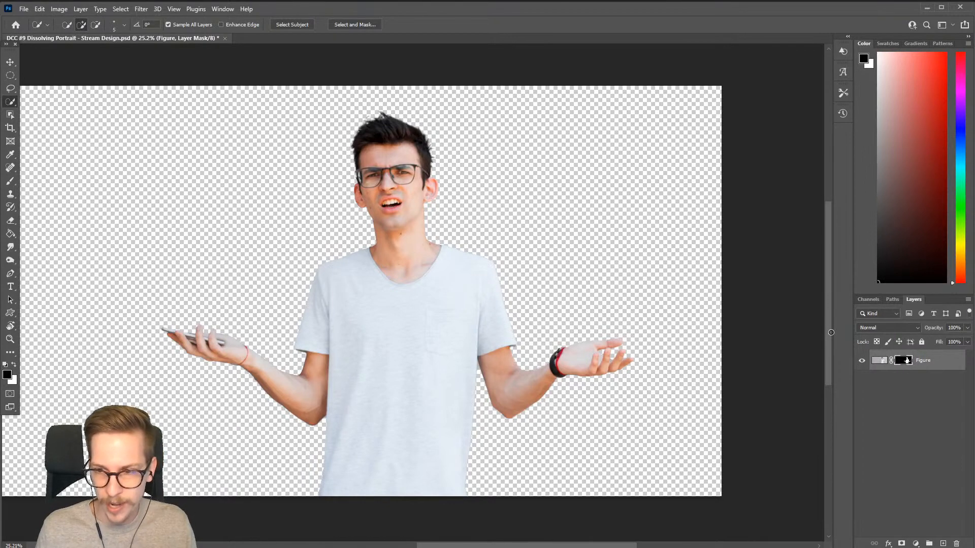
key("b")
left_click(538, 351, "ctrl")
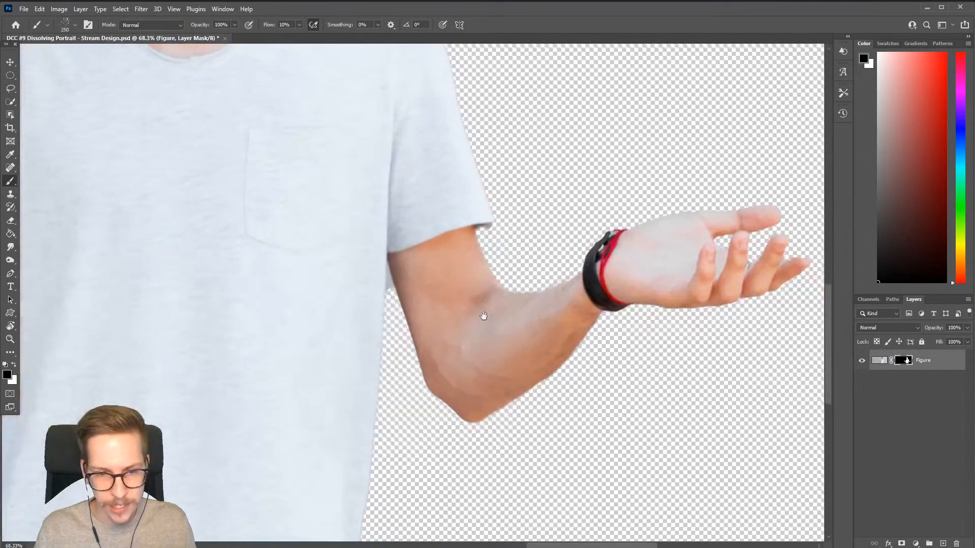
left_click(482, 315, "ctrl")
left_click(439, 289, "ctrl")
key("bracketleft")
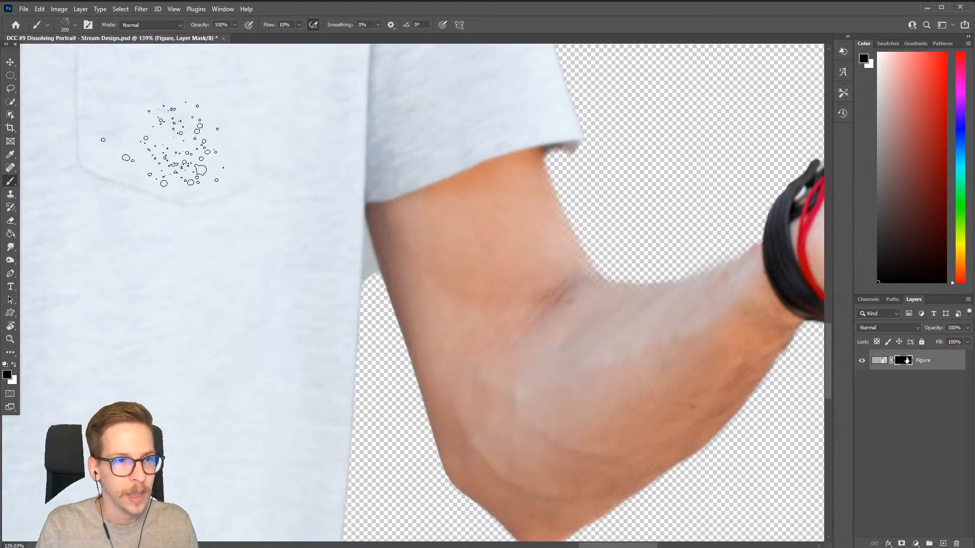
right_click(170, 150)
left_click_drag(476, 338, 470, 244)
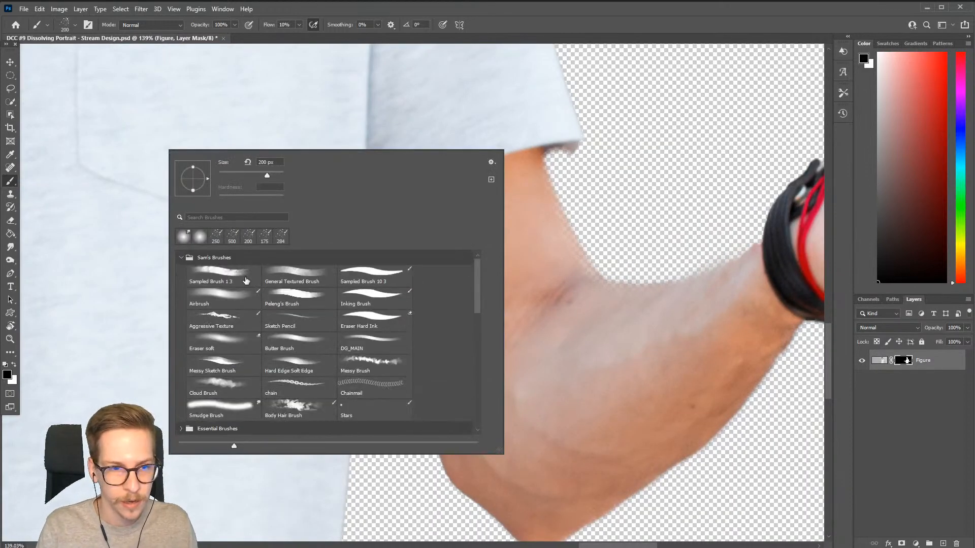
left_click(256, 301)
key("Return")
- Shrink the brush and mask out the leftover background between the shirt and the upper arm under the sleeve
key("bracketleft")
key("bracketleft")
key("bracketleft")
key("bracketleft")
key("bracketleft")
key("bracketleft")
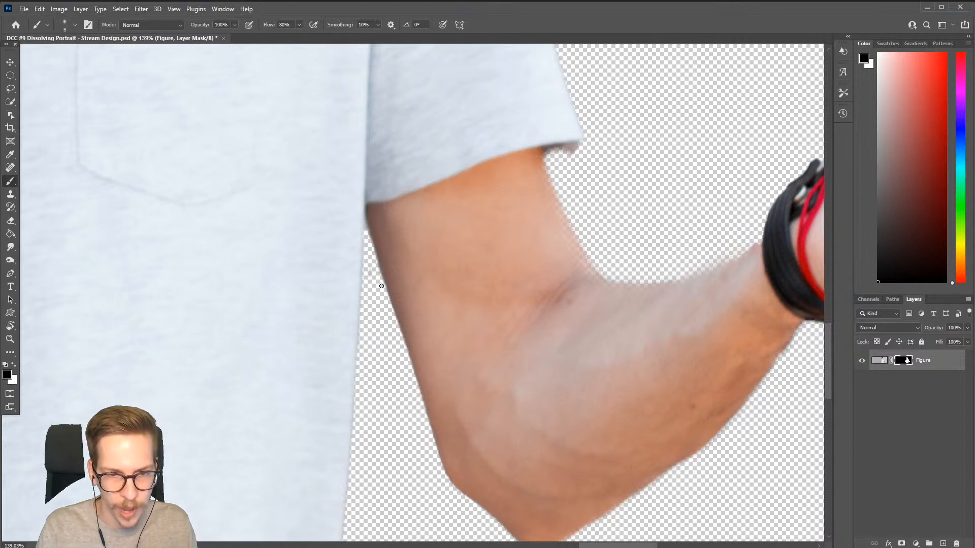
scroll(368, 257, "down", 5)
scroll(464, 206, "up", 5)
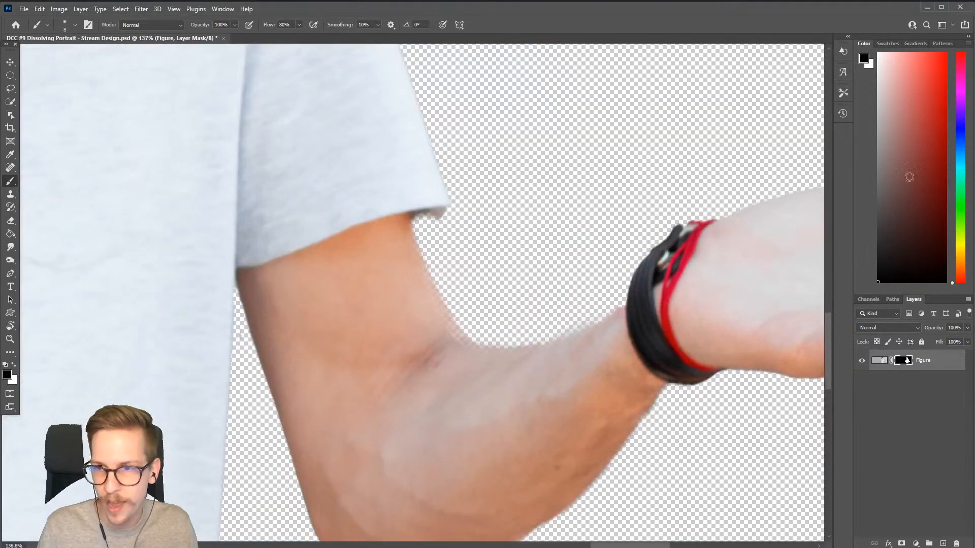
- Switch to white, enlarge the brush to 10 px and restore the arm's upper edge below the sleeve in the mask
key("x")
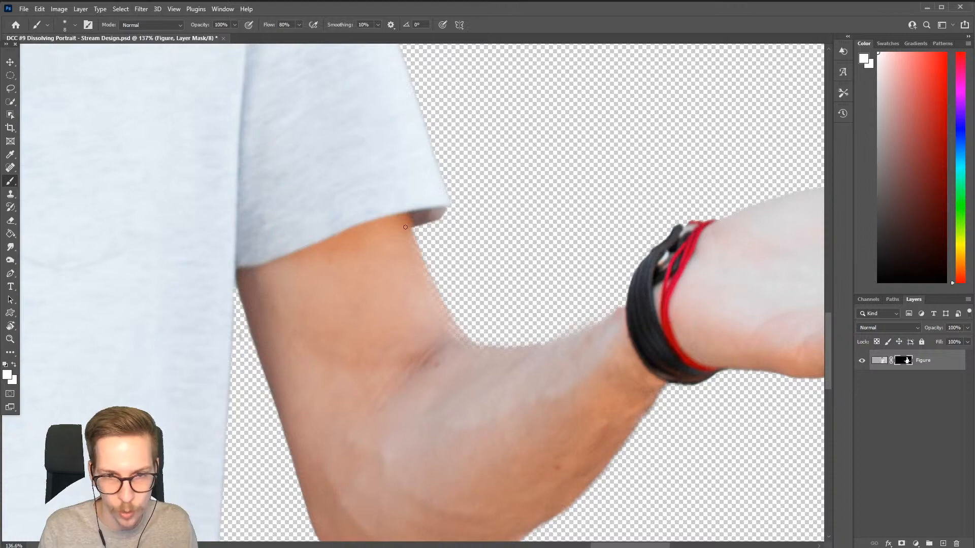
key("bracketright")
key("bracketright")
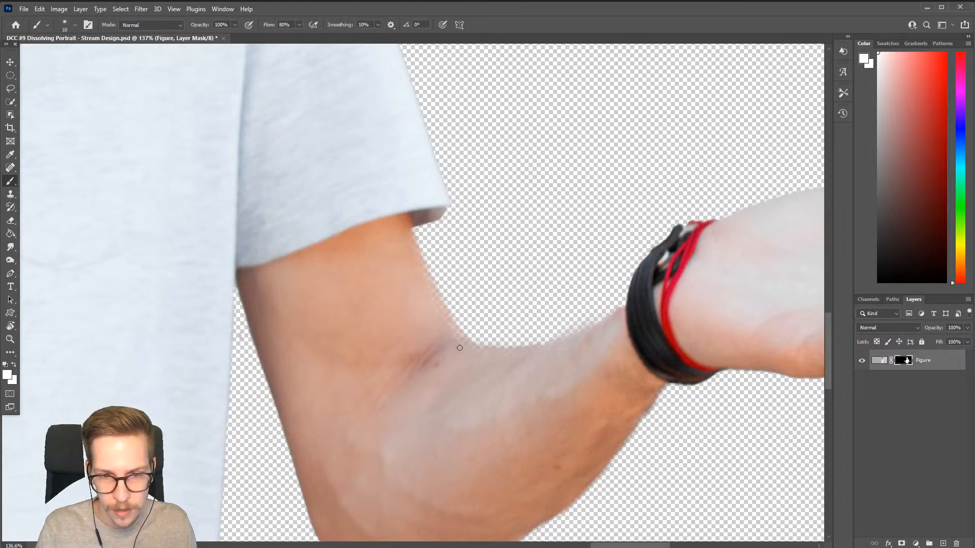
scroll(436, 321, "down", 5)
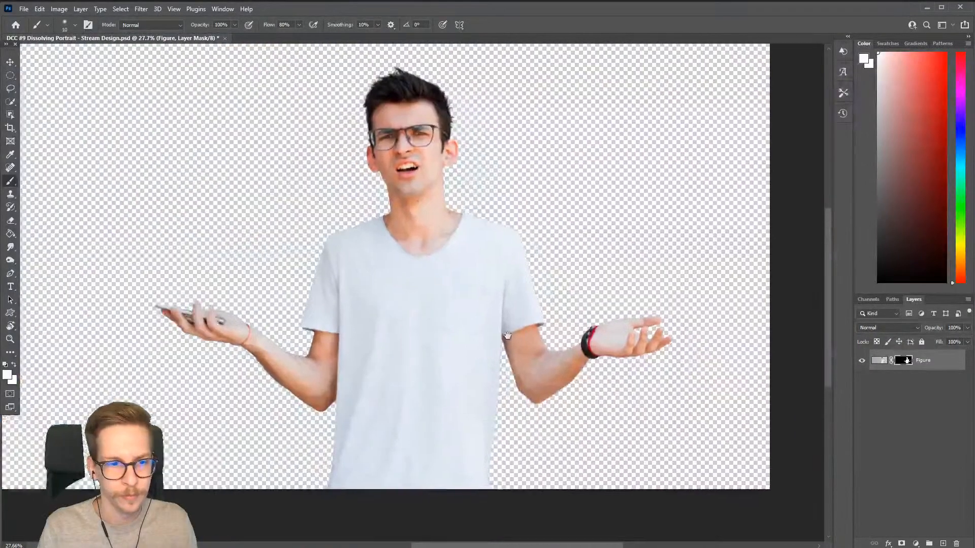
- Flip the masked Figure layer horizontally so the man stands on the opposite side of the canvas
scroll(498, 343, "down", 2)
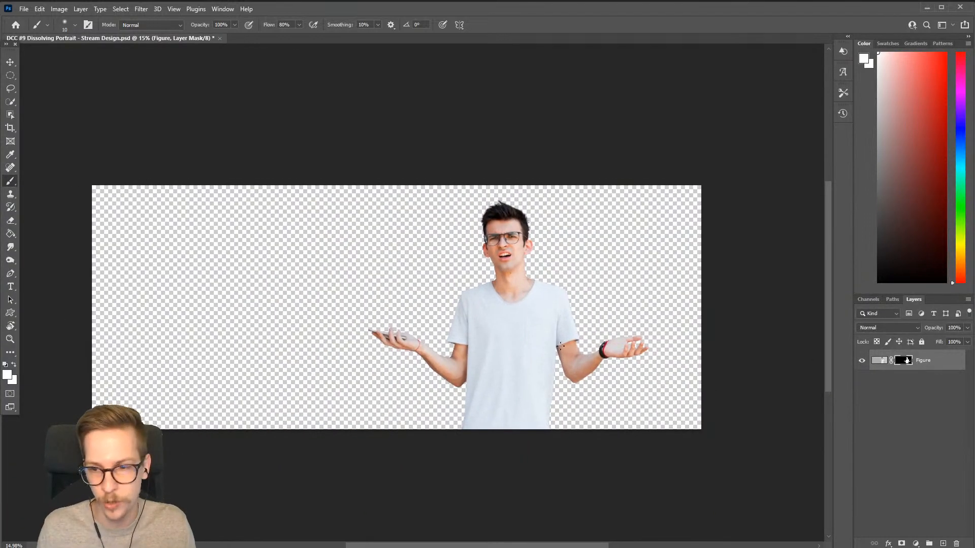
scroll(513, 307, "up", 1)
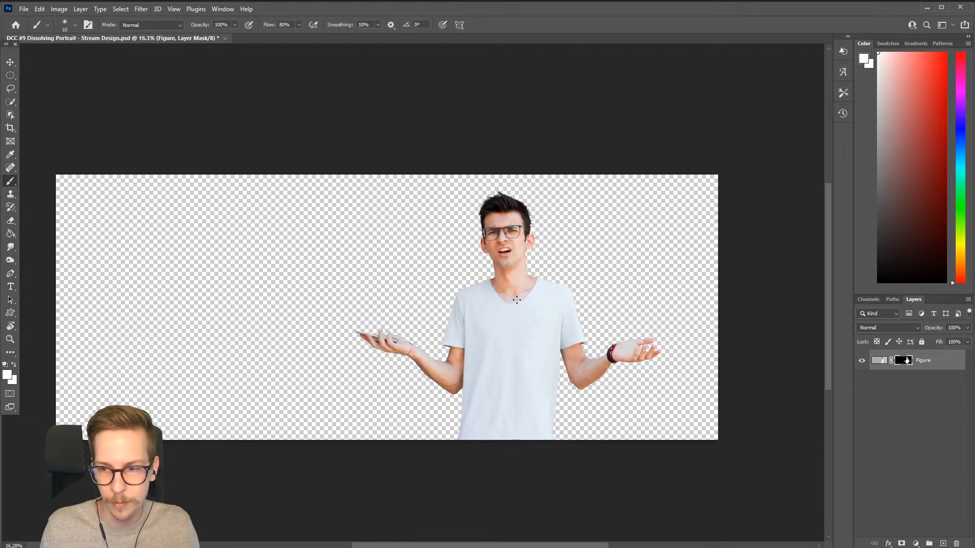
left_click(39, 8)
mouse_move(75, 241)
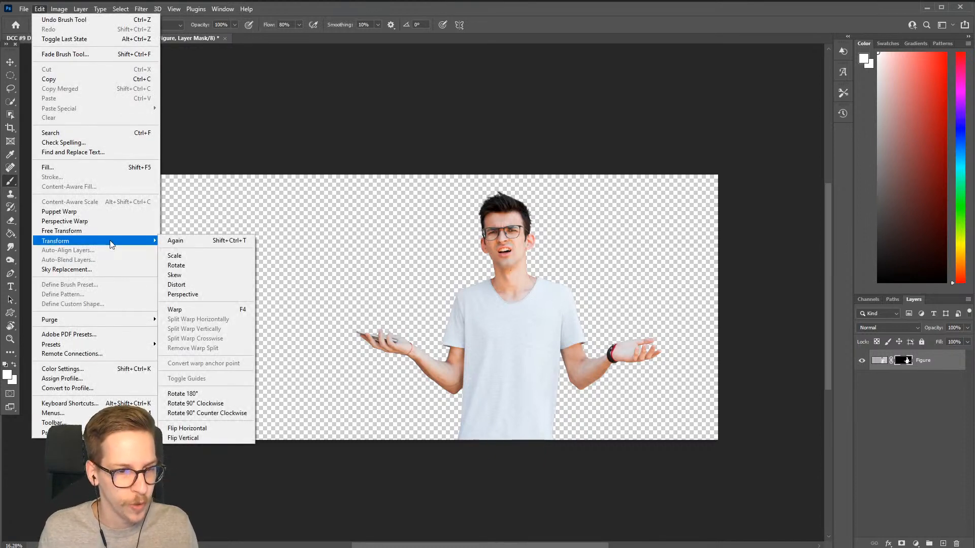
left_click(193, 428)
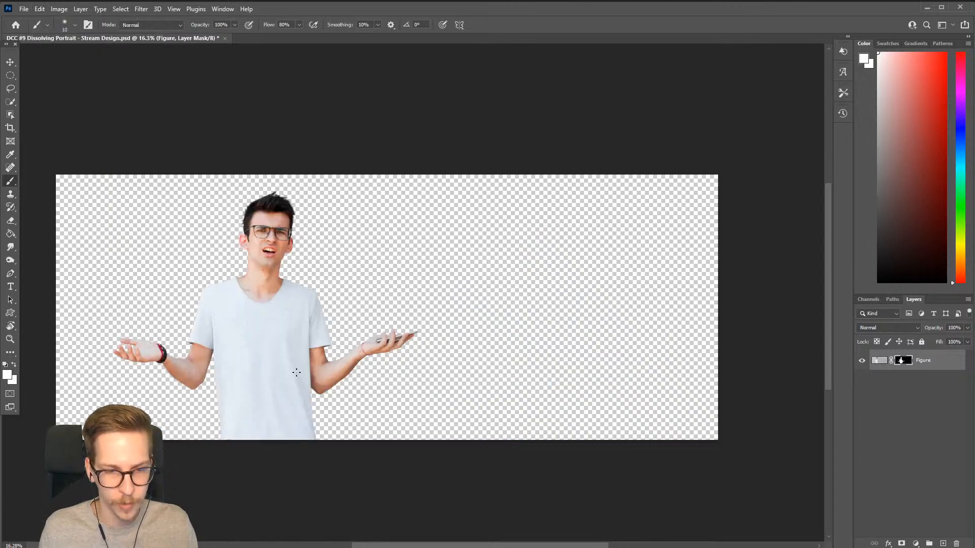
mouse_move(269, 356)
left_mouse_down()
mouse_move(298, 364)
mouse_move(343, 341)
mouse_move(284, 349)
left_mouse_up()
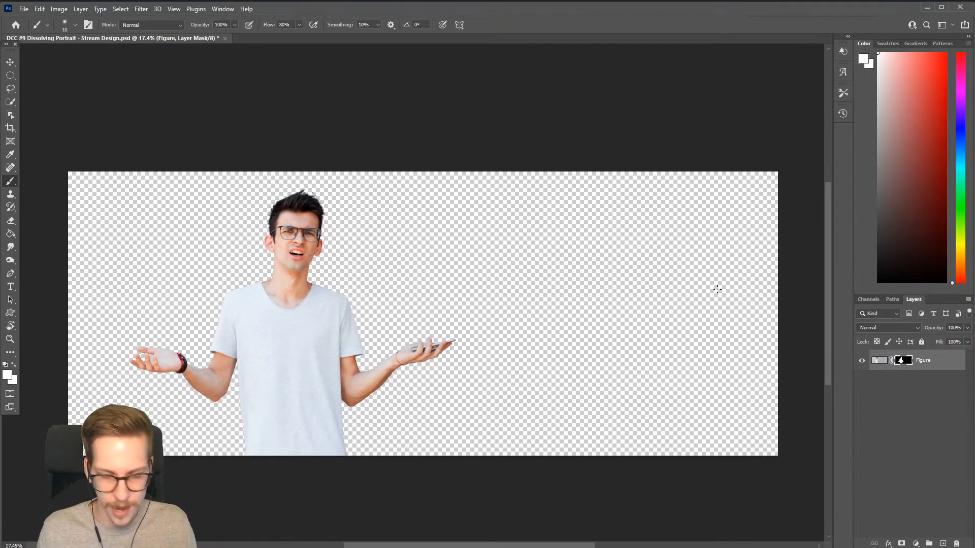
- Crop away part of the empty canvas on the right of the man, keeping the full height
key("c")
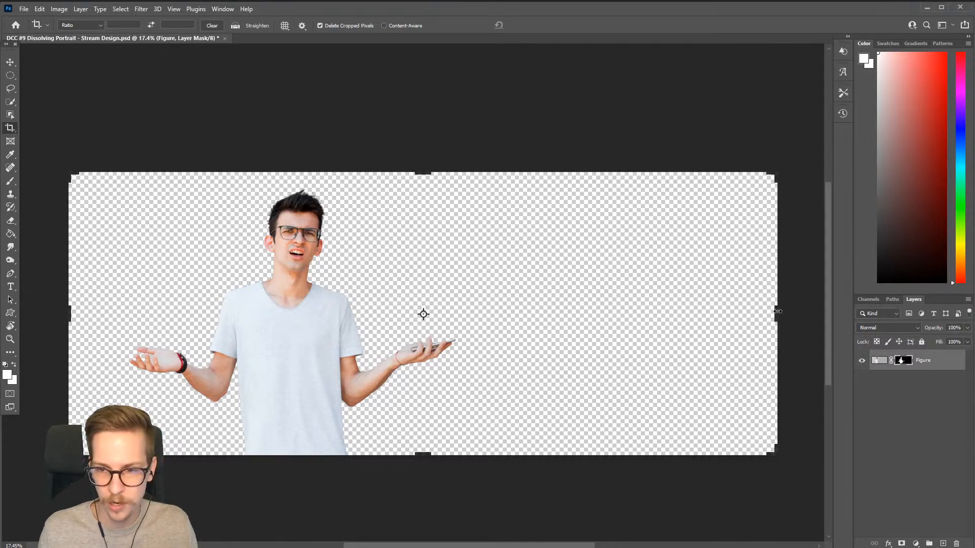
left_click_drag(775, 313, 707, 316)
key("Return")
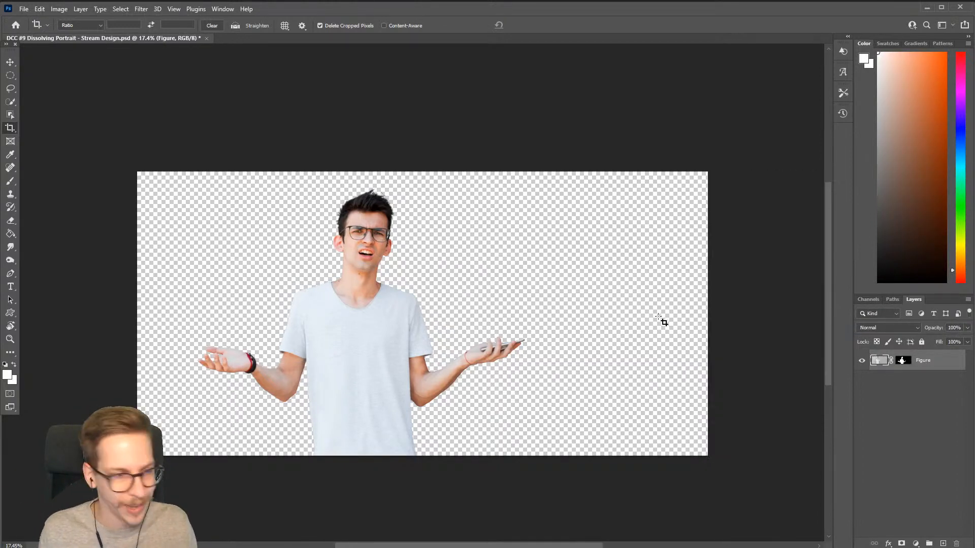
left_click_drag(556, 289, 561, 286)
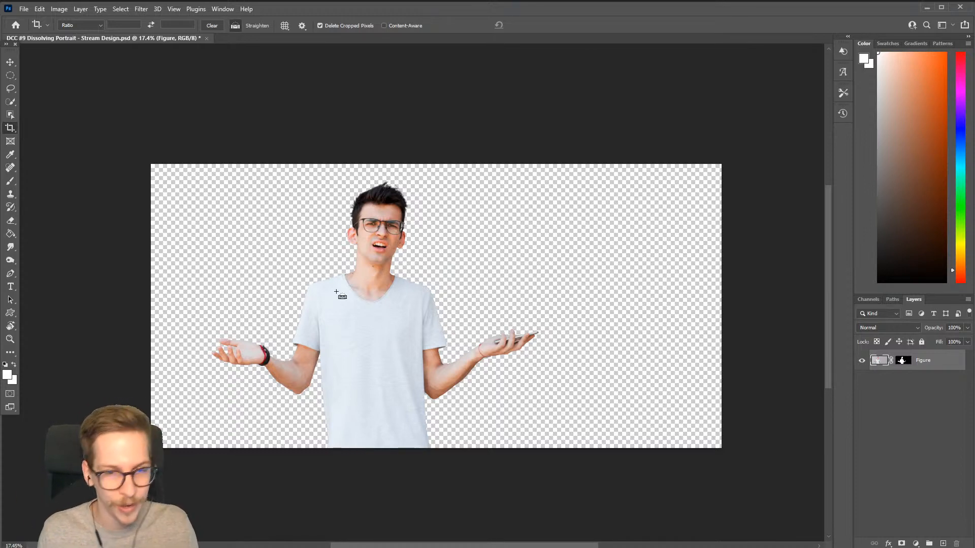
scroll(375, 279, "up", 3)
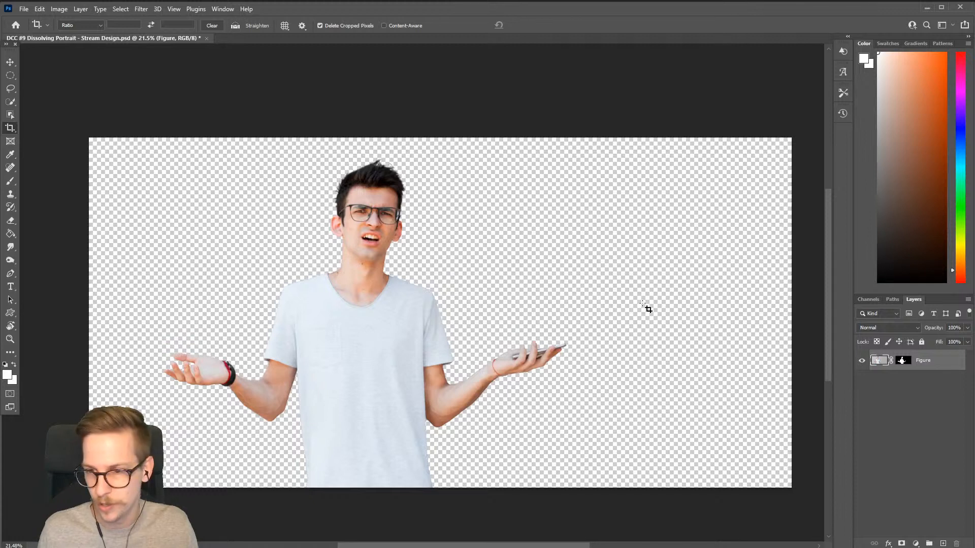
left_click_drag(647, 306, 616, 300)
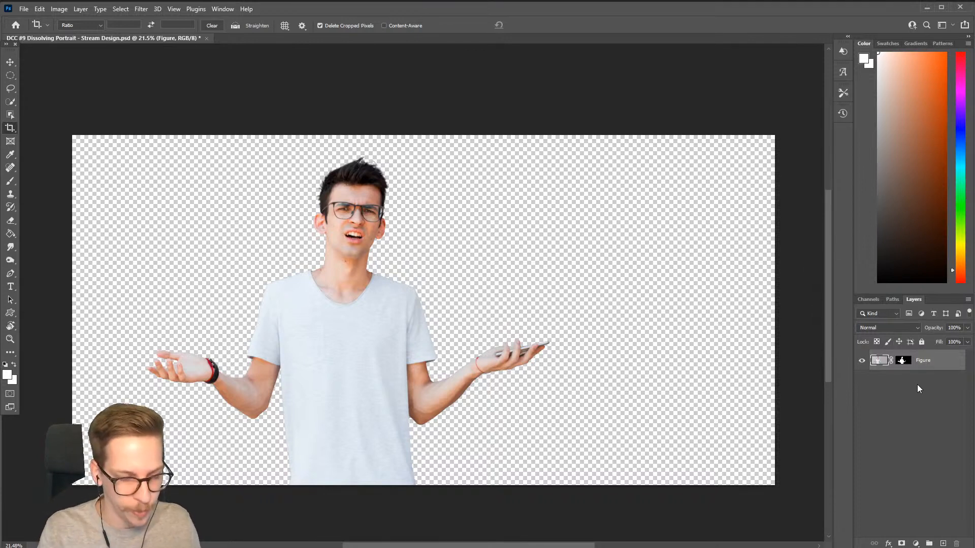
- Create a new white-filled layer, place it beneath the Figure layer as the background, and reselect Figure
key("ctrl+shift+n")
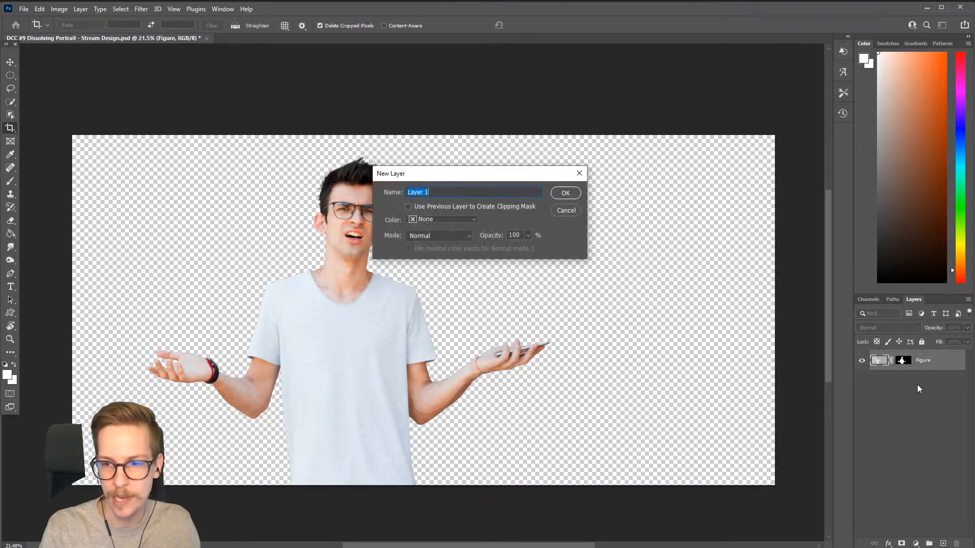
key("Return")
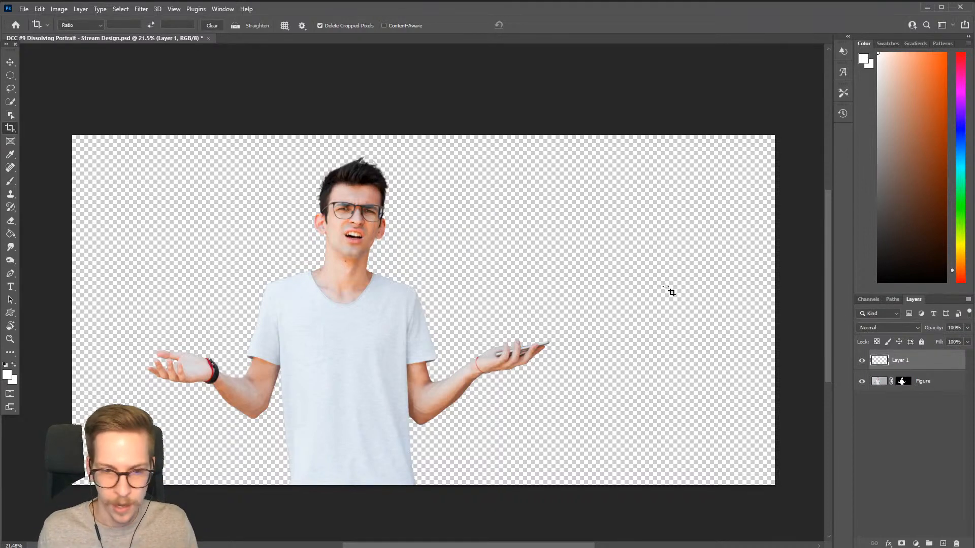
key("g")
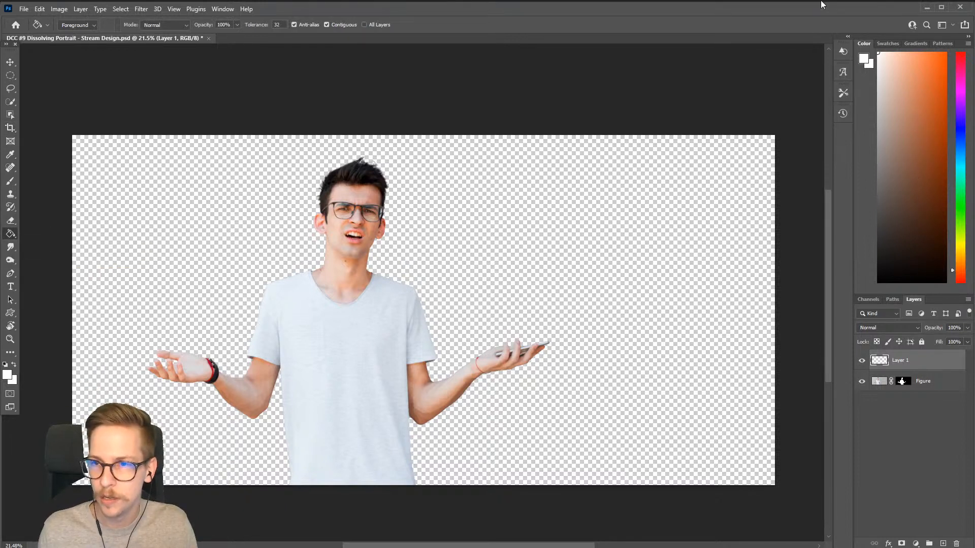
left_click(494, 274)
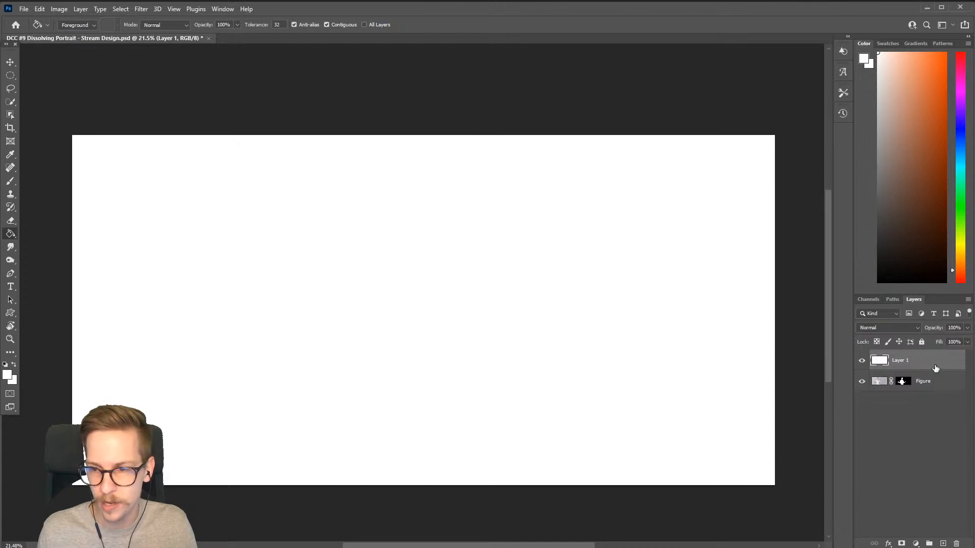
left_click_drag(935, 364, 931, 389)
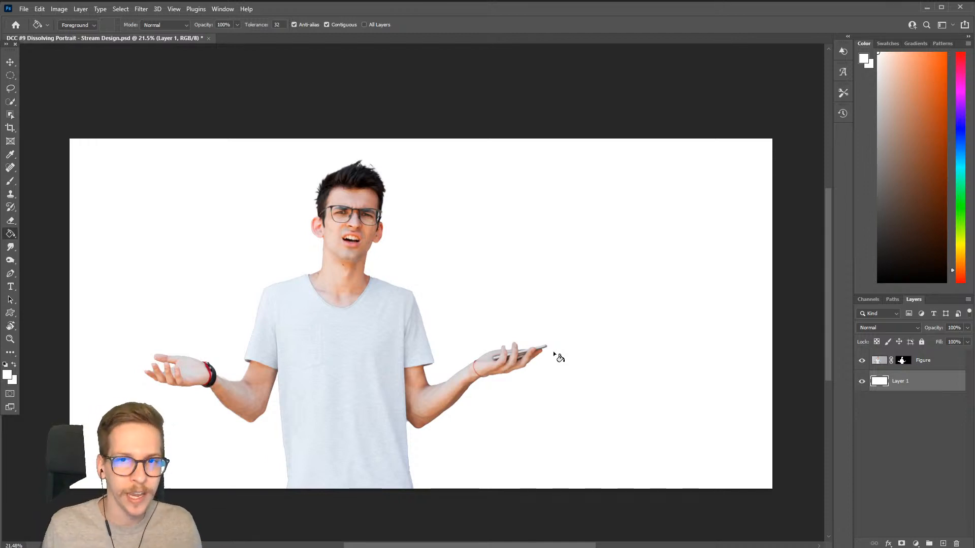
left_click(929, 366)
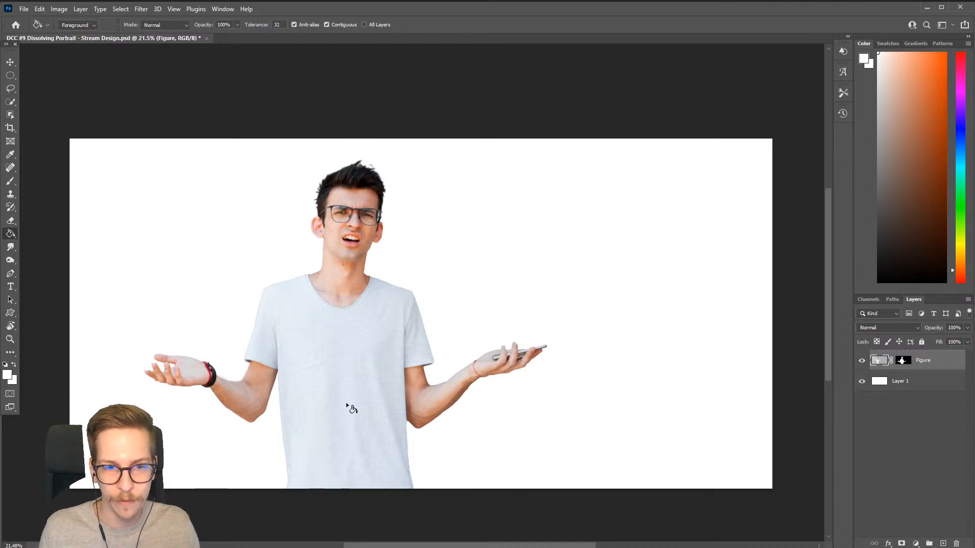
- Select the man's whole T-shirt, including both sleeves, with the Quick Selection tool
scroll(356, 403, "up", 2)
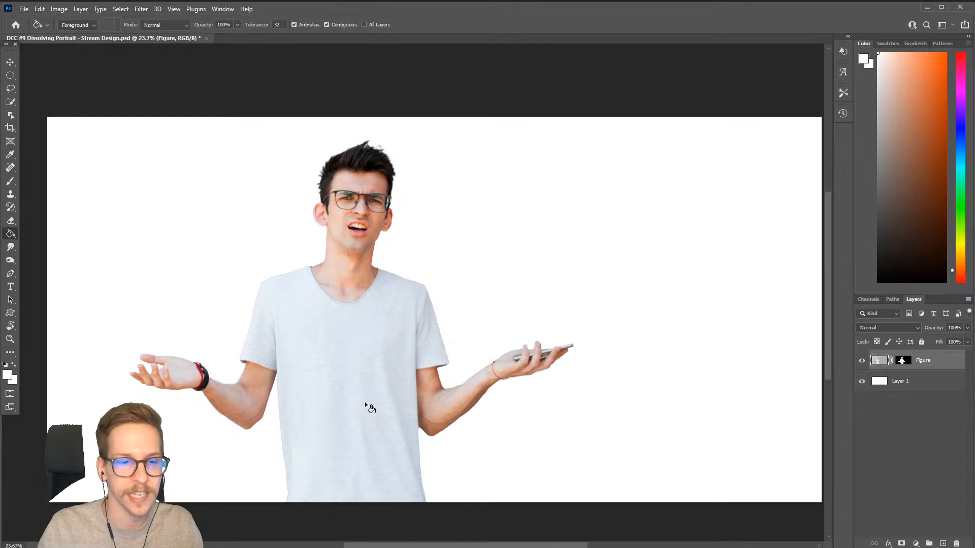
left_click(10, 102)
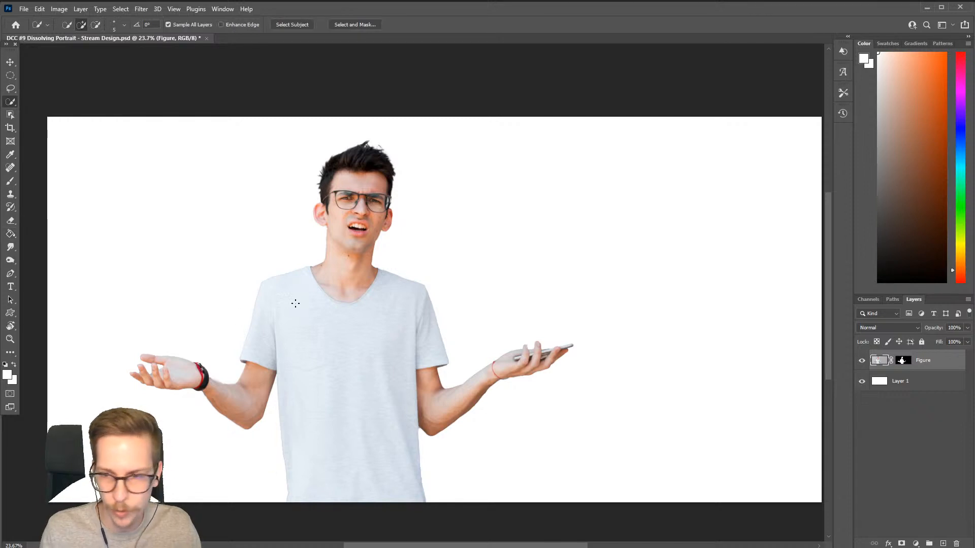
left_click_drag(306, 325, 326, 382)
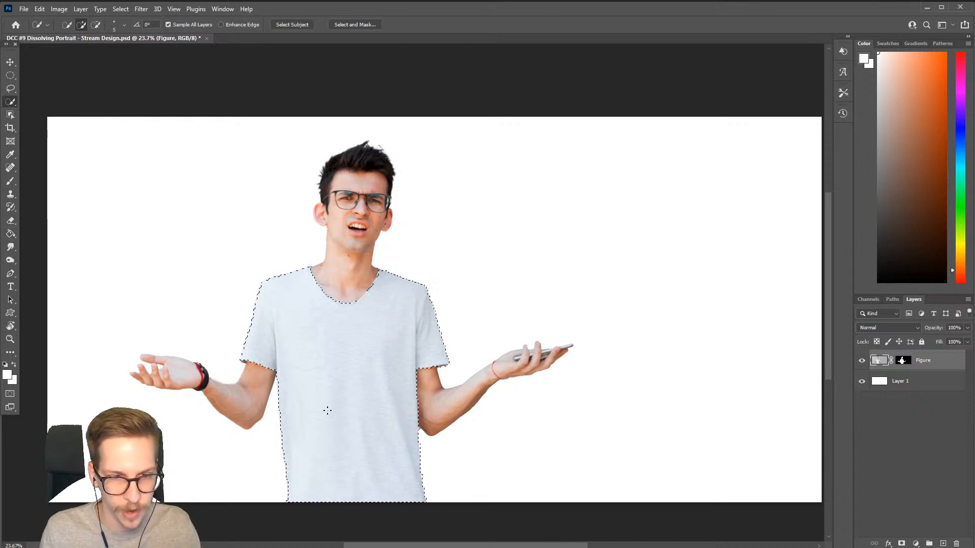
- Examine the T-shirt selection's outline up close along the collar, sleeve hems and sides
left_click_drag(355, 297, 385, 285)
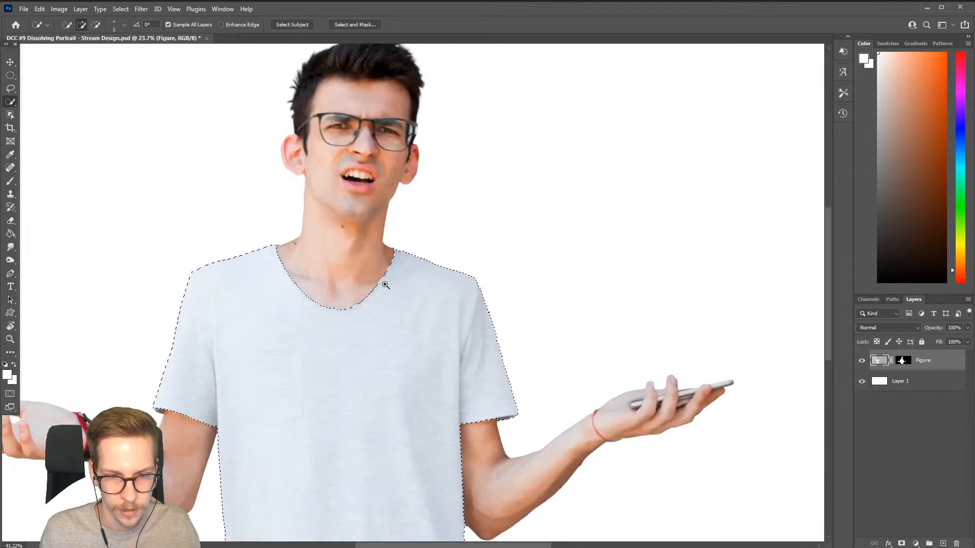
scroll(396, 314, "down", 2)
scroll(226, 319, "up", 1, "alt")
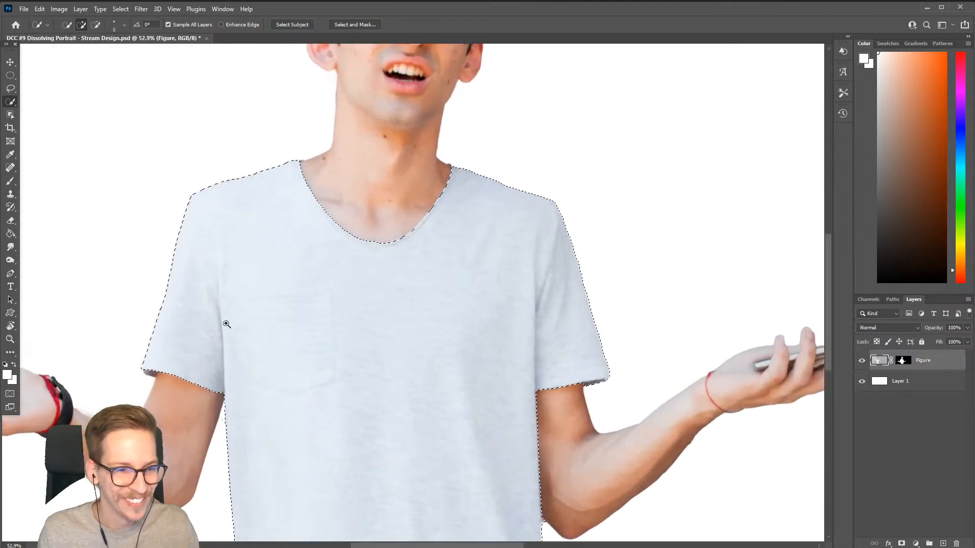
scroll(264, 289, "down", 1, "alt")
scroll(266, 276, "up", 4, "alt")
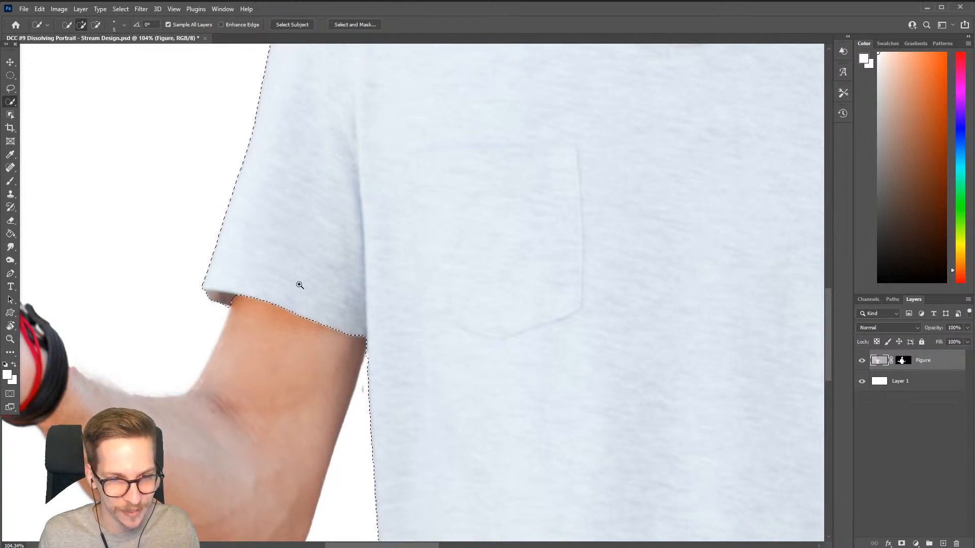
scroll(298, 283, "down", 3, "alt")
scroll(378, 267, "up", 1, "alt")
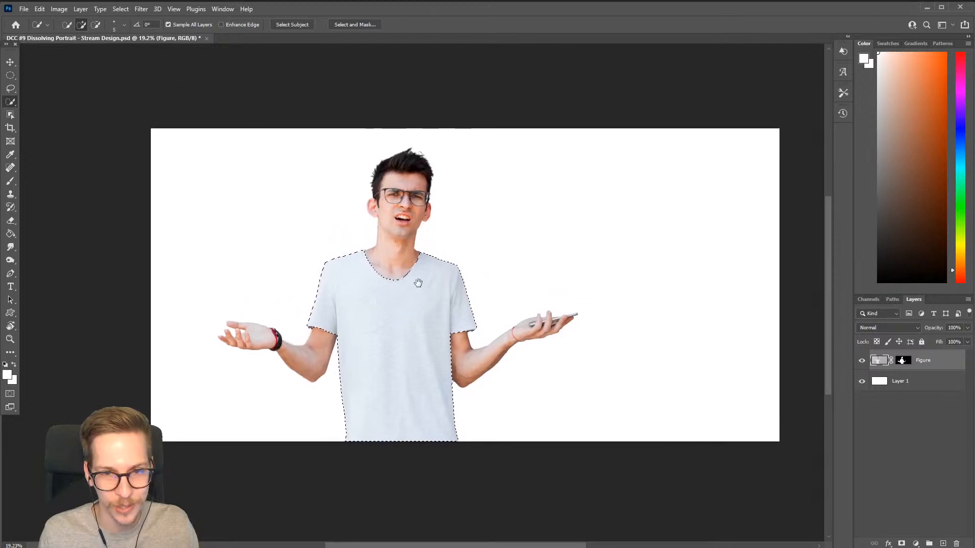
scroll(431, 330, "up", 1)
scroll(413, 284, "up", 2)
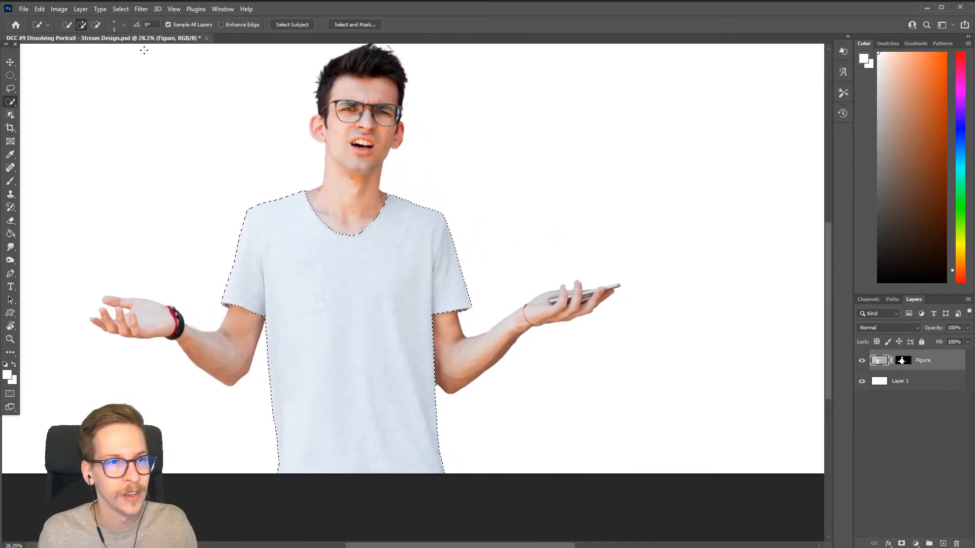
- Add a Gradient Map adjustment layer above Figure, limited to the selected T-shirt, with the default name Gradient Map 1
left_click(85, 10)
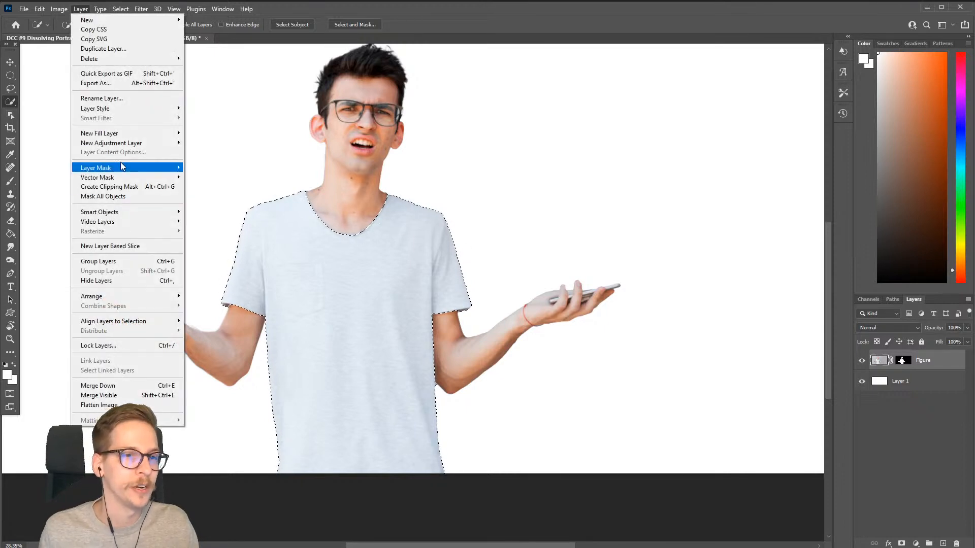
mouse_move(147, 143)
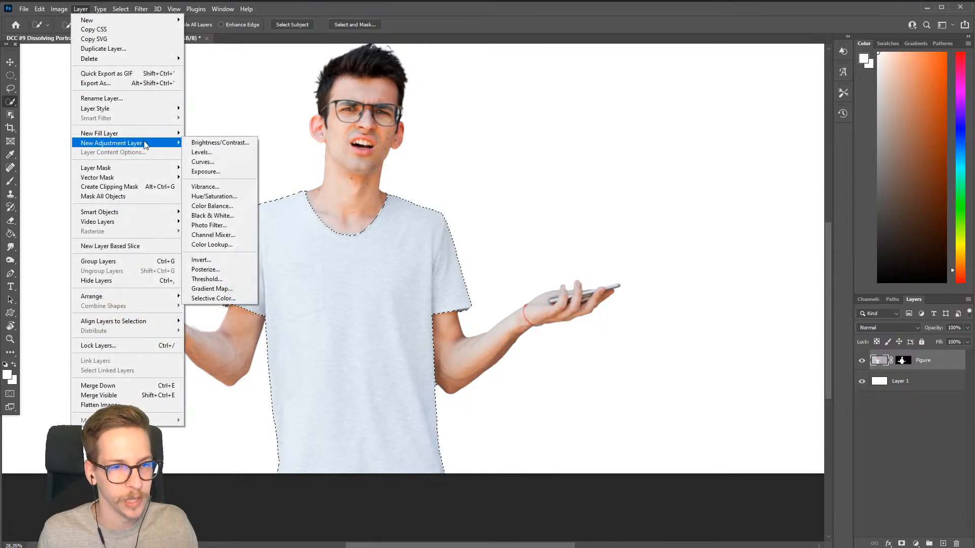
left_click(231, 290)
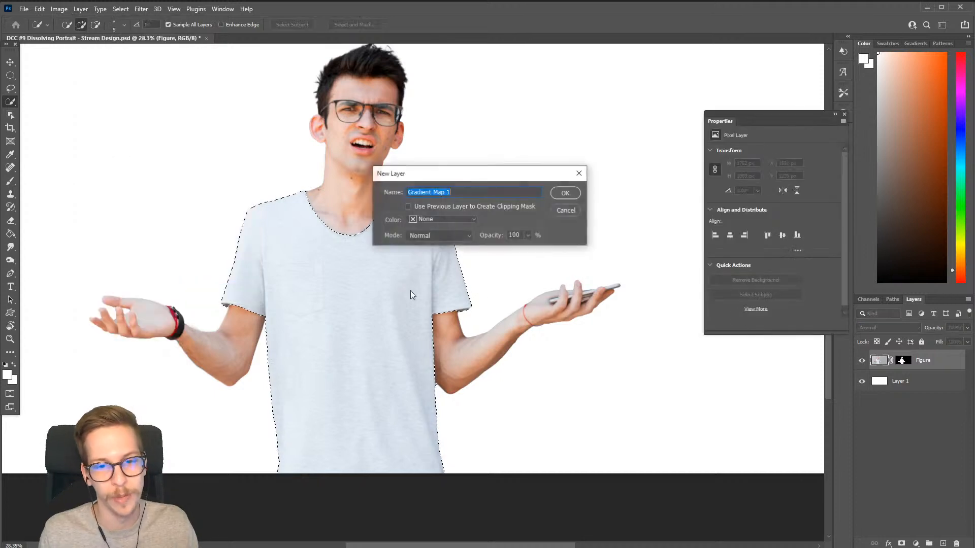
left_click(563, 192)
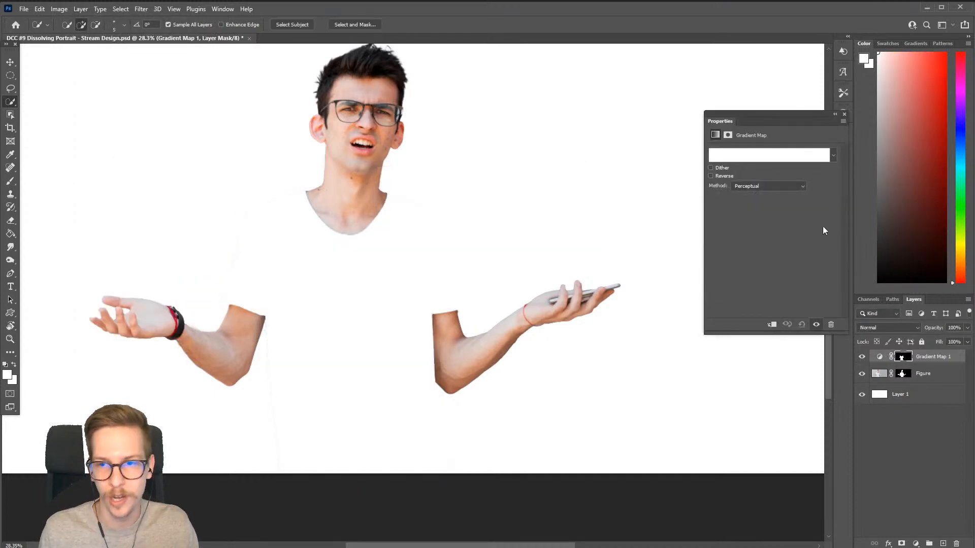
- Open the gradient map's gradient for editing, apply the Black, White preset and browse down to the custom presets
left_click(760, 154)
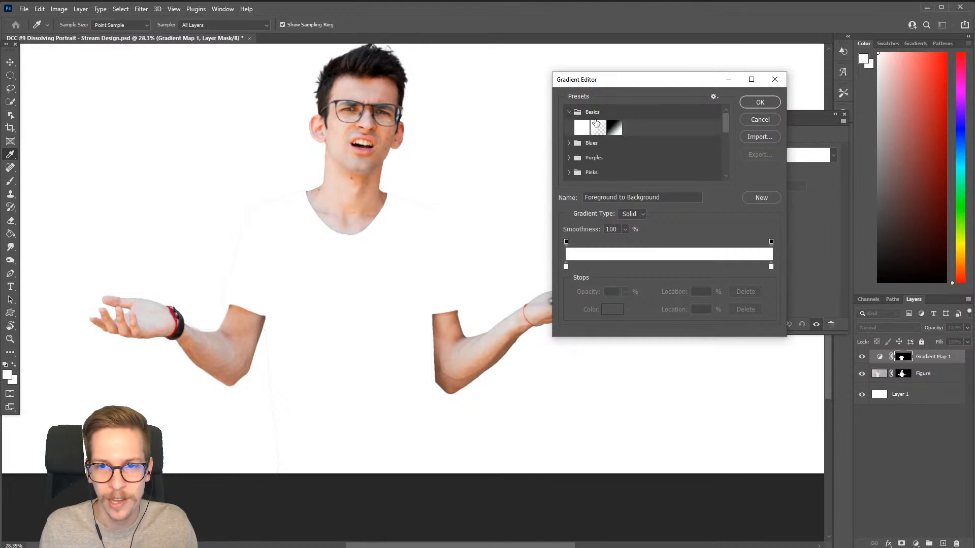
left_click(569, 112)
left_click(615, 130)
scroll(678, 172, "down", 5)
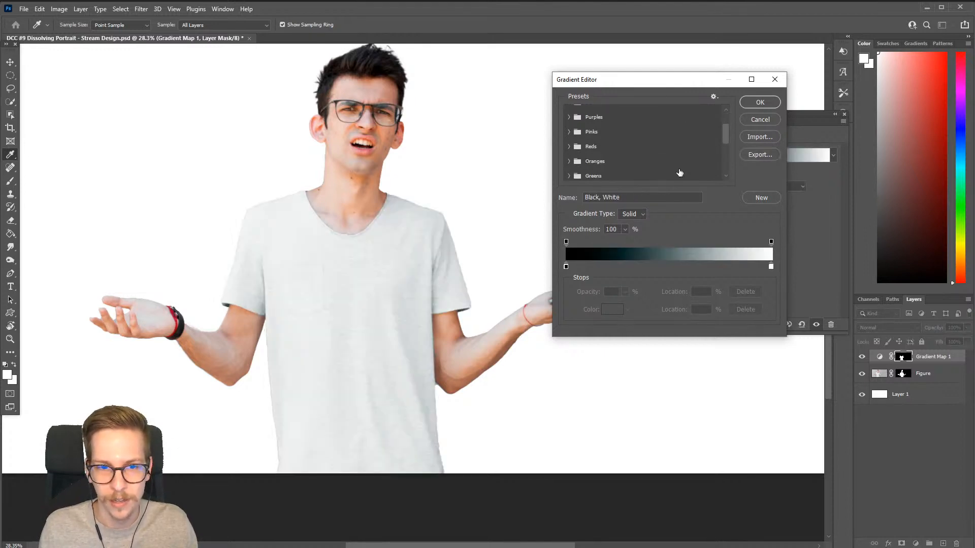
scroll(679, 173, "down", 1)
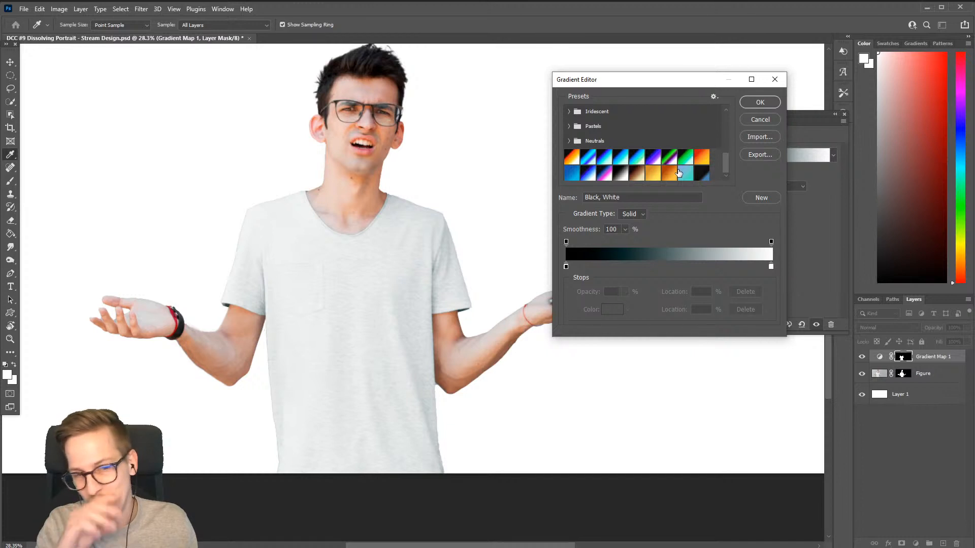
- Try out the Fire, Test Effect 03 and Purple Magic gradient presets on the T-shirt
left_click(571, 158)
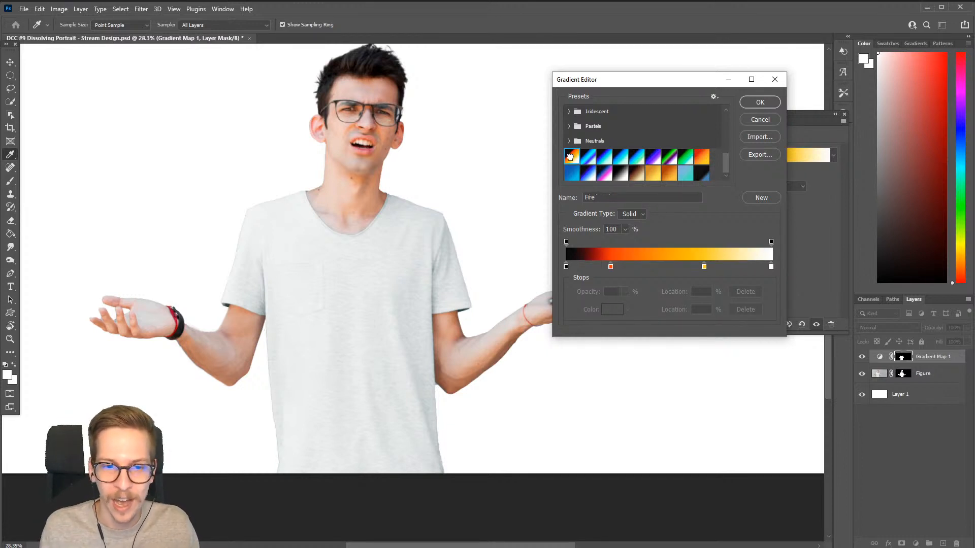
left_click(606, 156)
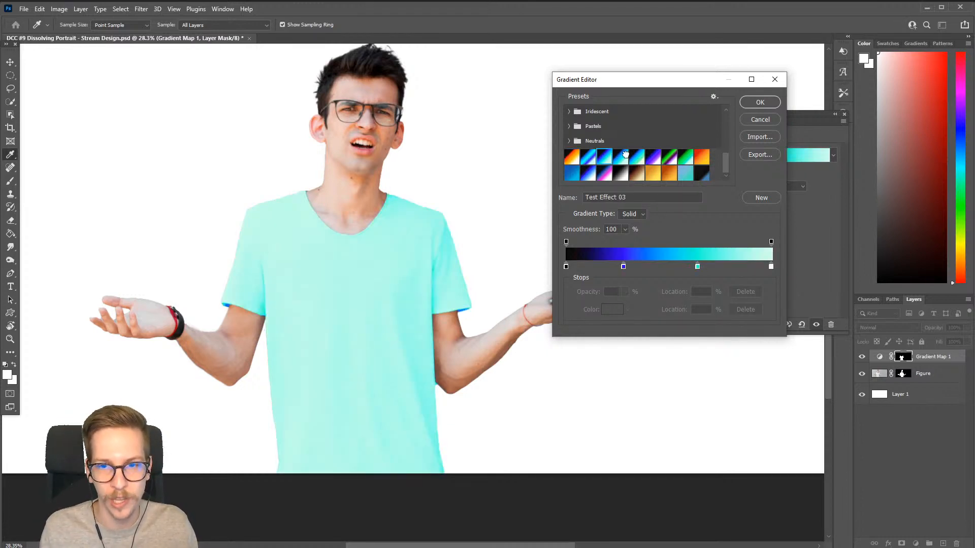
left_click(621, 158)
left_click(652, 158)
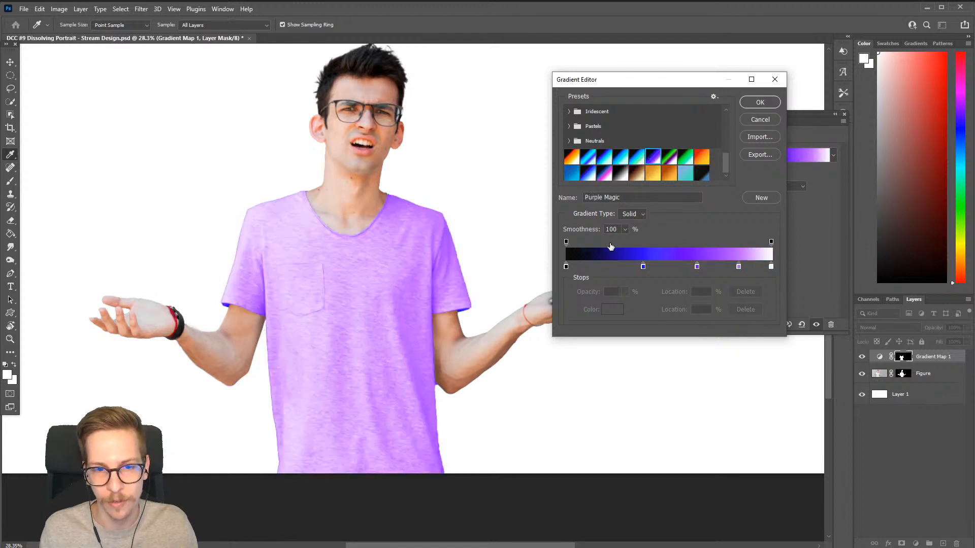
- Apply the Fire preset and remove its red and yellow colour stops, leaving only the black and white end stops
left_click(573, 159)
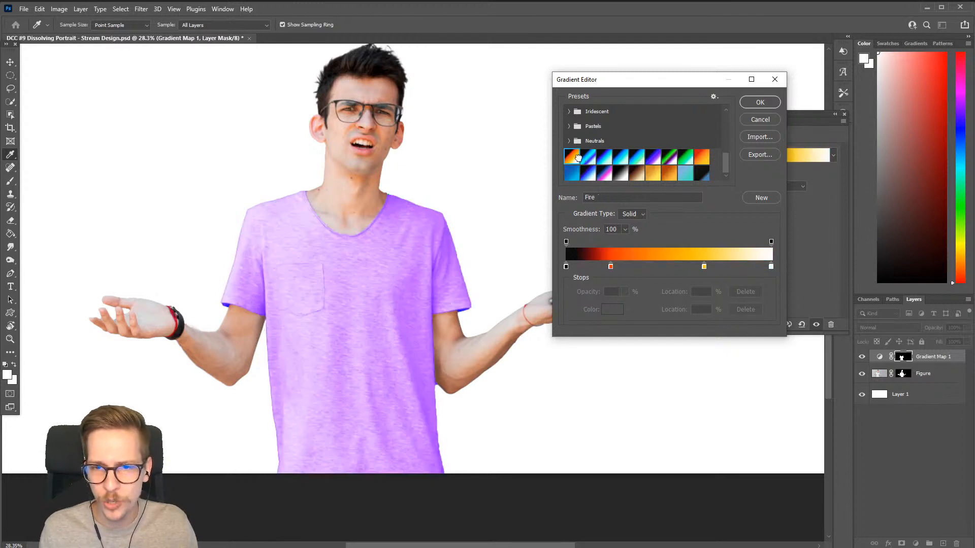
left_click_drag(610, 267, 611, 300)
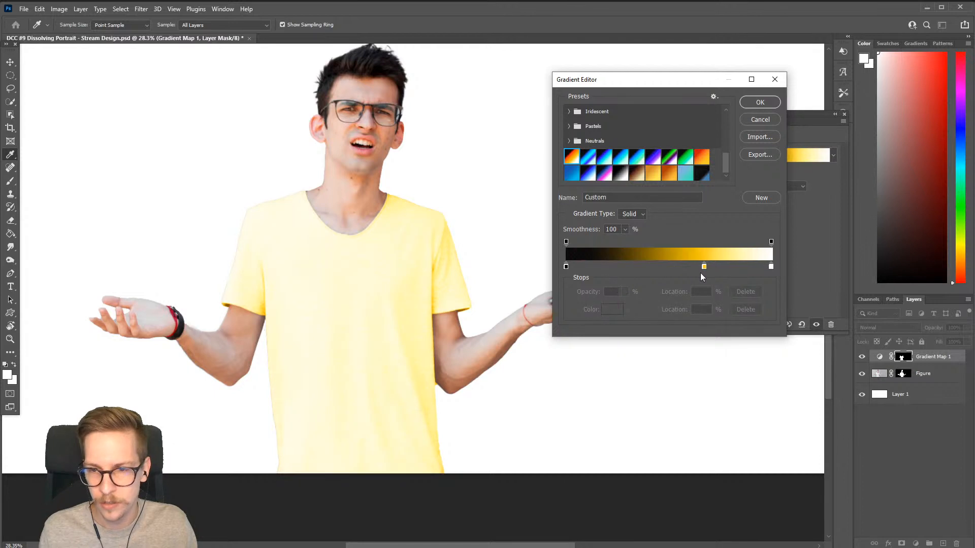
mouse_move(705, 266)
left_mouse_down()
mouse_move(705, 278)
mouse_move(708, 266)
left_mouse_up()
left_click_drag(641, 267, 631, 303)
left_click_drag(708, 267, 743, 279)
left_click(771, 267)
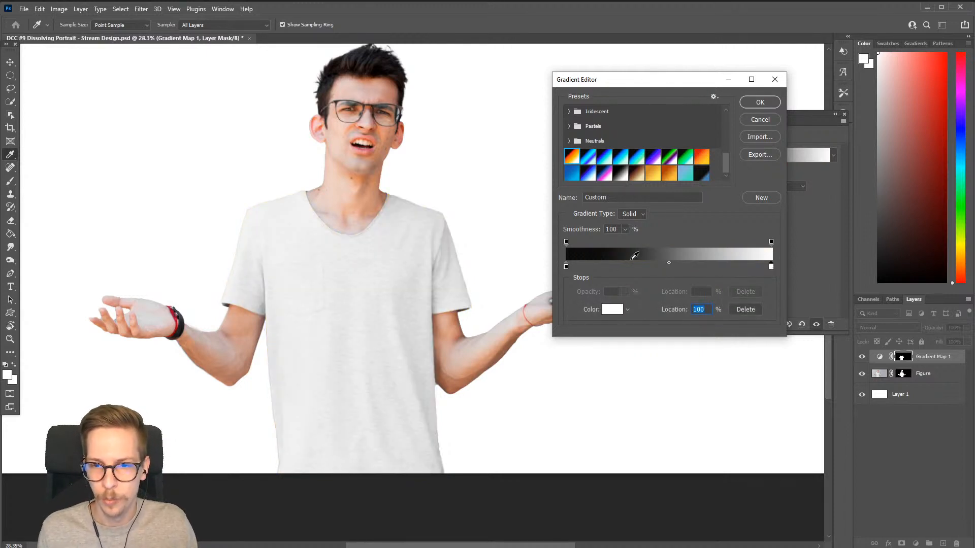
- Add a colour stop near the middle of the gradient and set its colour to dark reddish brown 4d2f2f
left_click(674, 267)
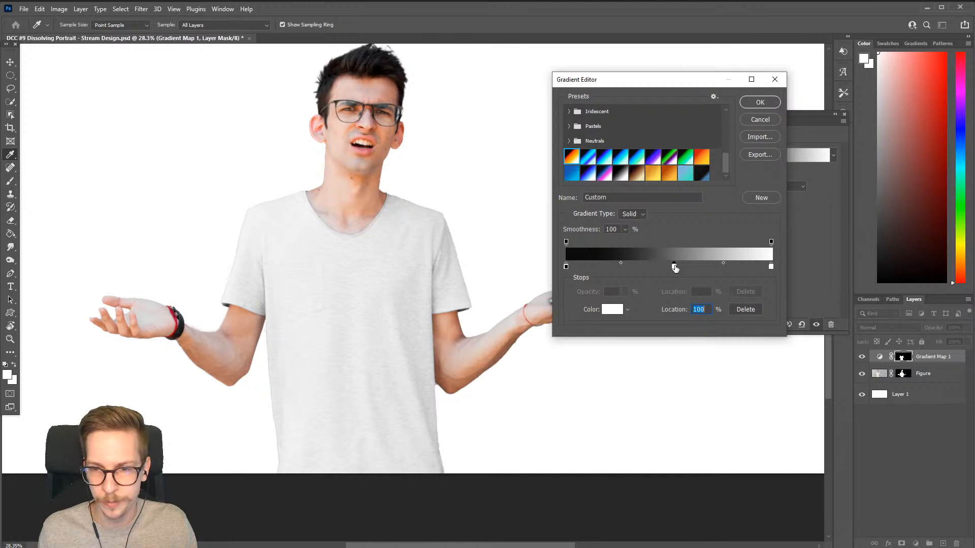
left_click(611, 309)
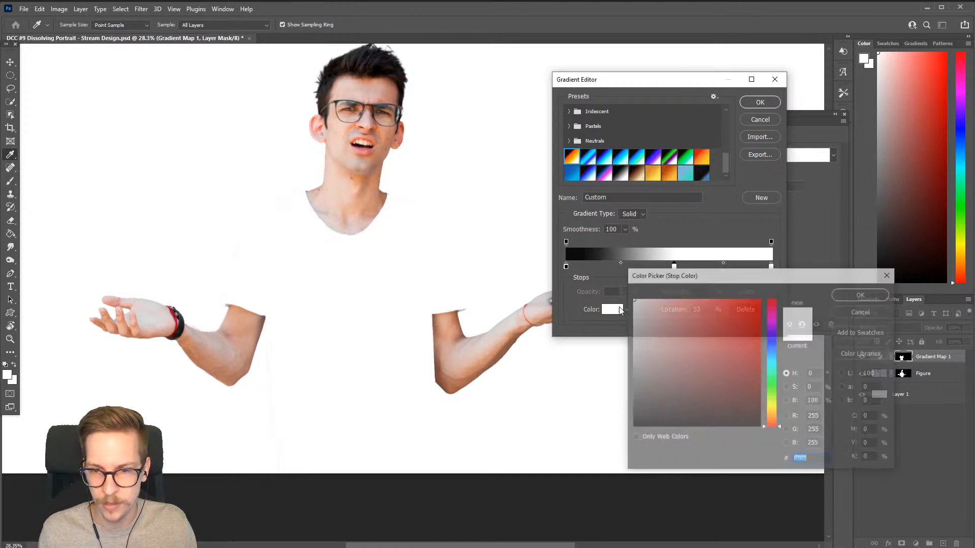
type("ab4c4c")
left_click_drag(702, 361, 686, 383)
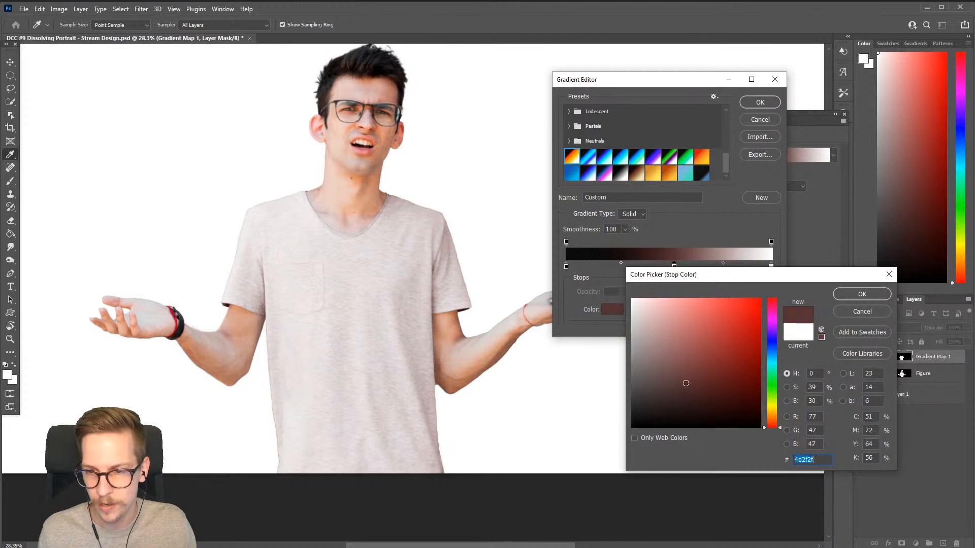
left_click(863, 294)
- Change the gradient's white end stop to the muted reddish brown 764949
left_click(771, 266)
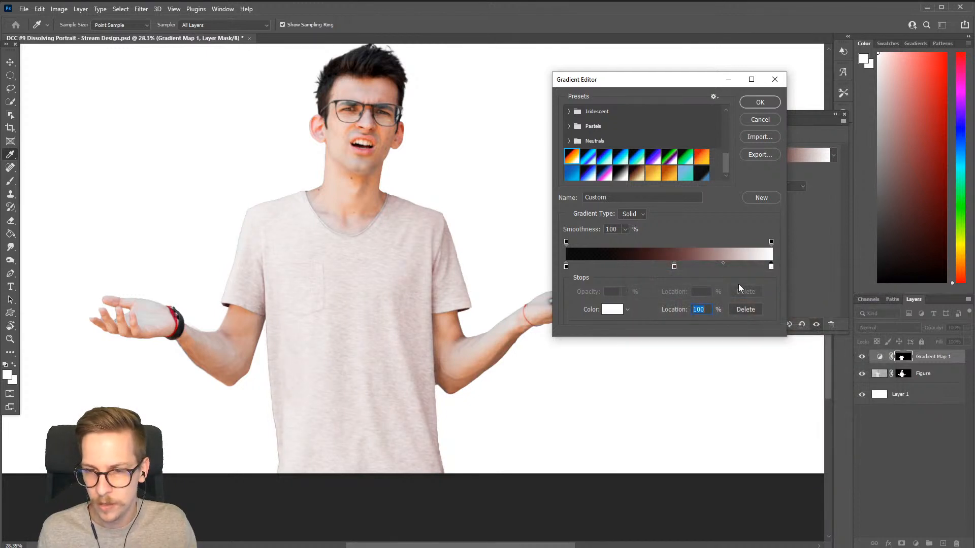
left_click(612, 310)
left_click(646, 326)
left_click_drag(646, 326, 685, 366)
left_click(862, 293)
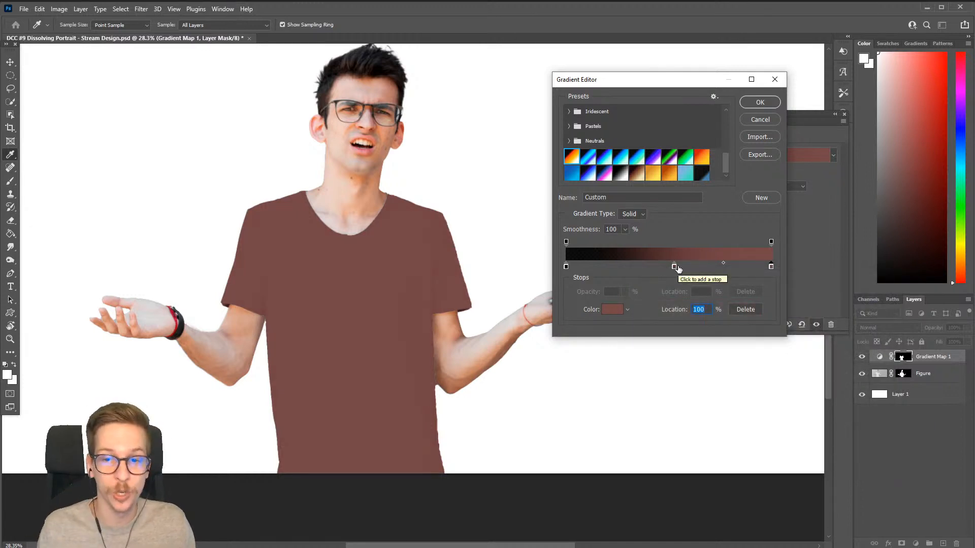
- Move the middle colour stop to 80% and darken its colour to 231717
left_click_drag(677, 266, 732, 269)
left_click(612, 310)
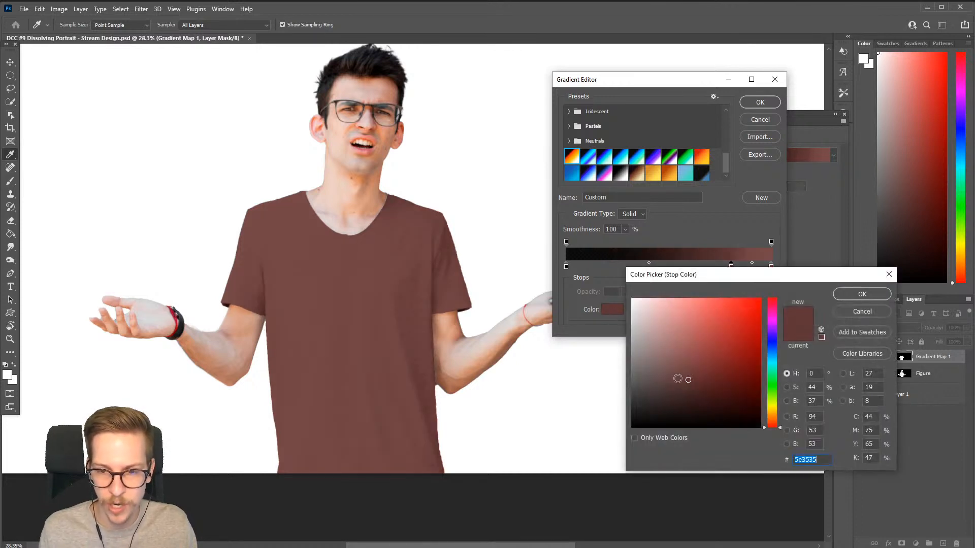
left_click(677, 390)
left_click_drag(677, 391, 674, 410)
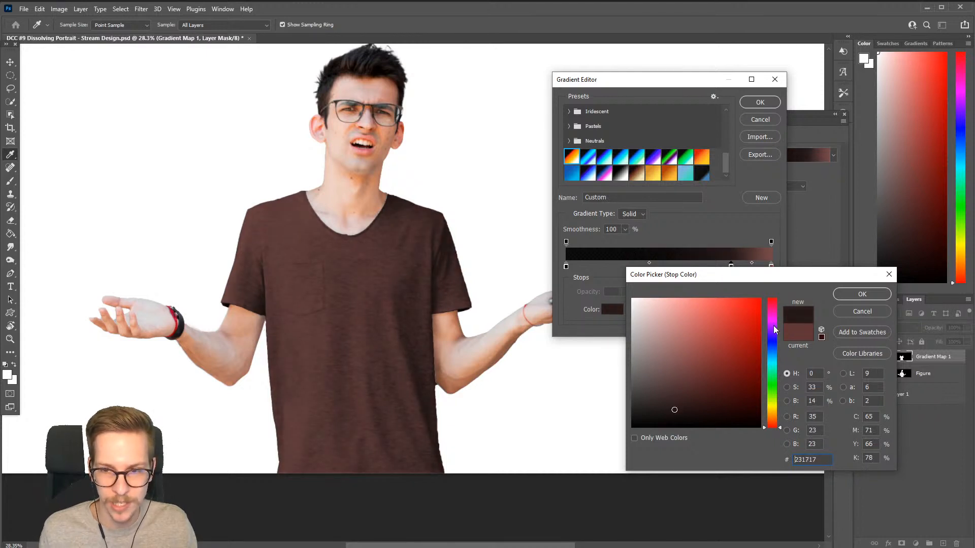
left_click(841, 297)
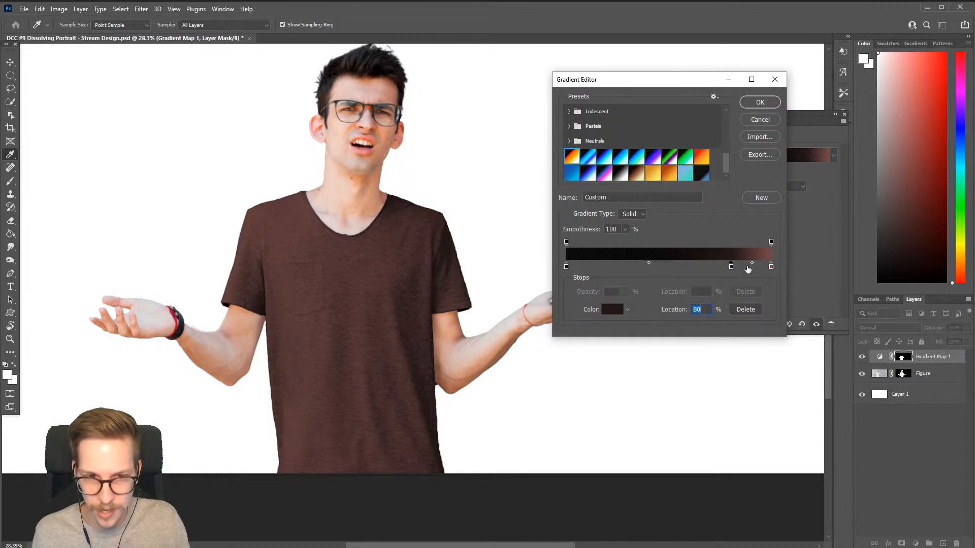
- Lighten the gradient's end stop at 100% to the colour 855d5d
left_click(771, 267)
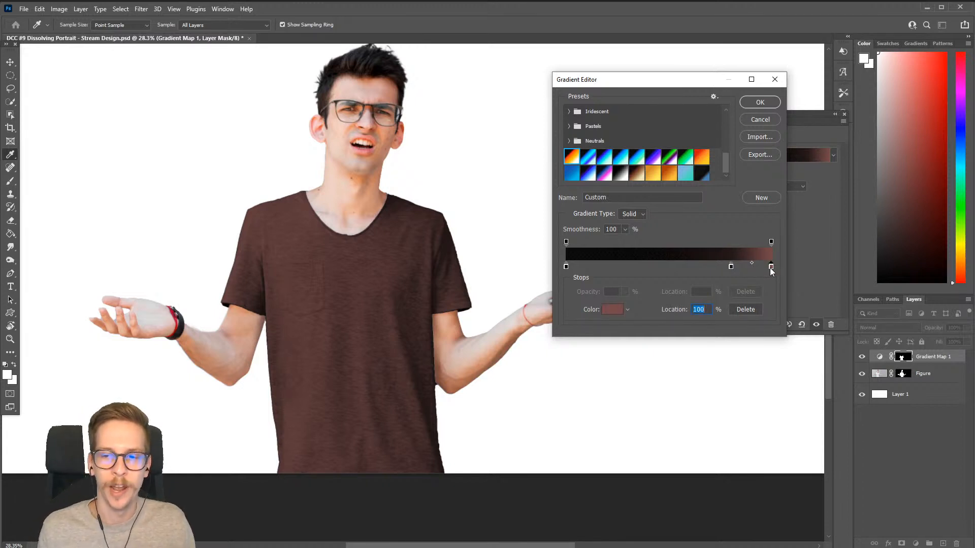
left_click(613, 309)
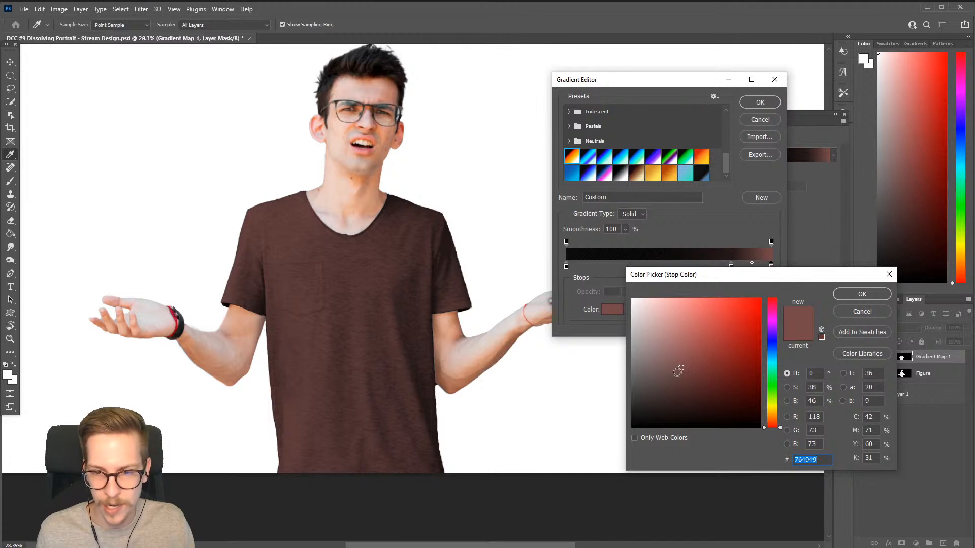
left_click_drag(671, 368, 670, 360)
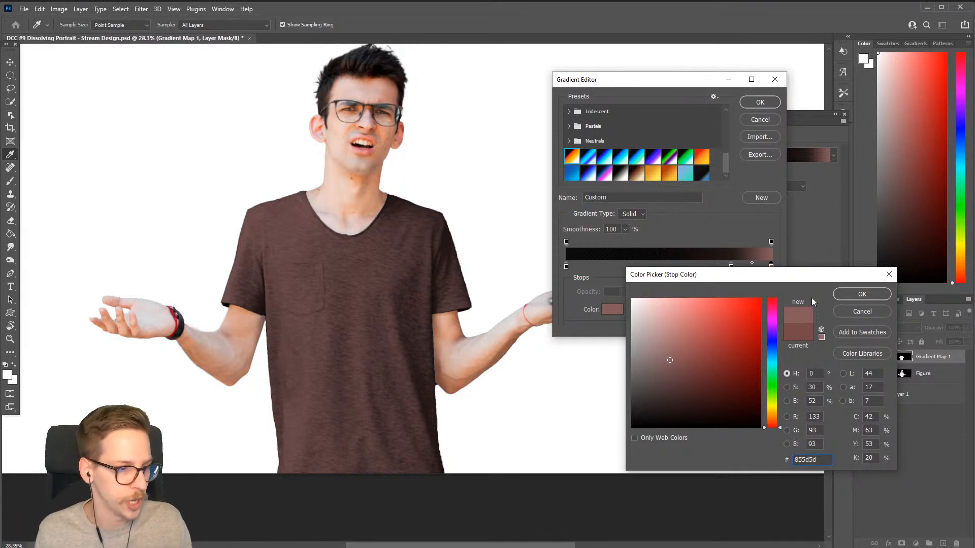
left_click(861, 299)
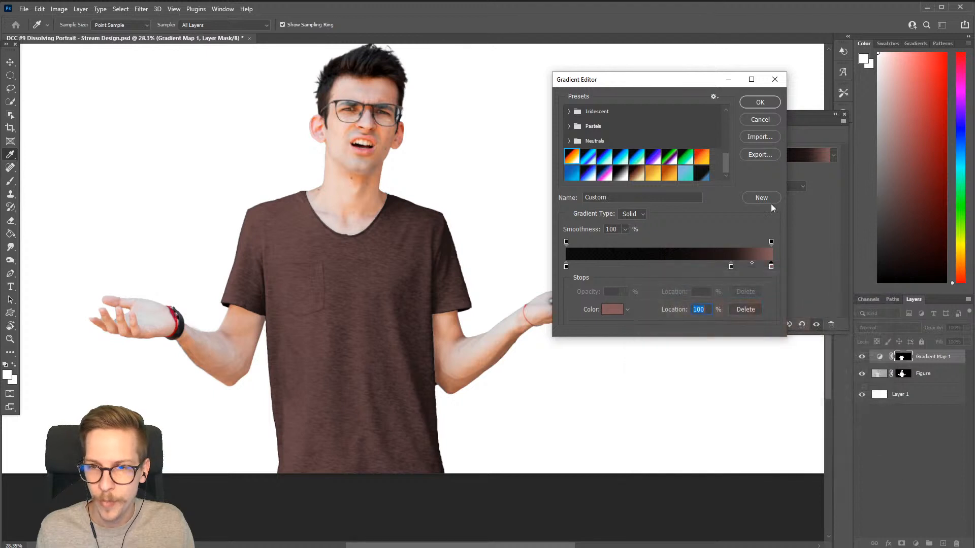
- Apply the Blue Shirt gradient preset to the T-shirt's gradient map, confirm it and close the adjustment's properties
left_click_drag(727, 175, 725, 174)
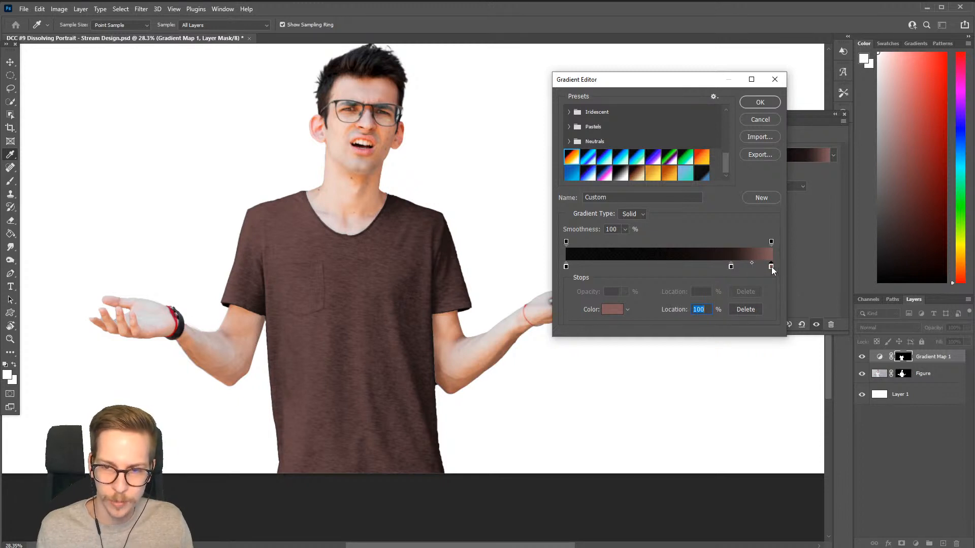
left_click(702, 175)
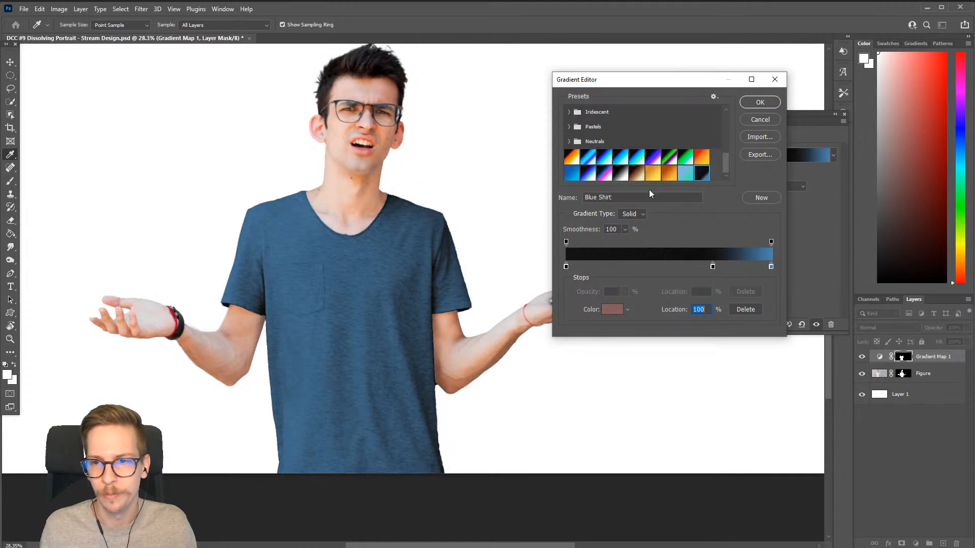
left_click(760, 102)
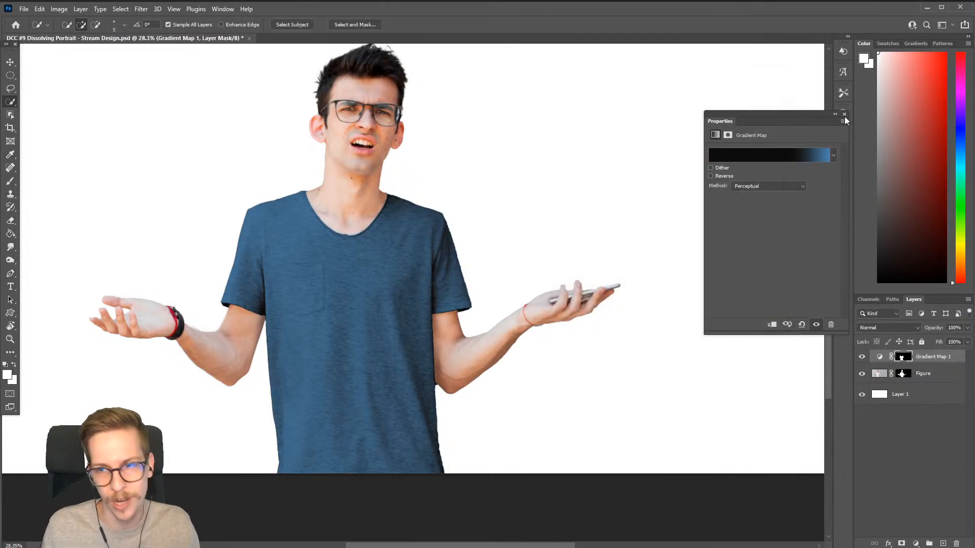
left_click(844, 114)
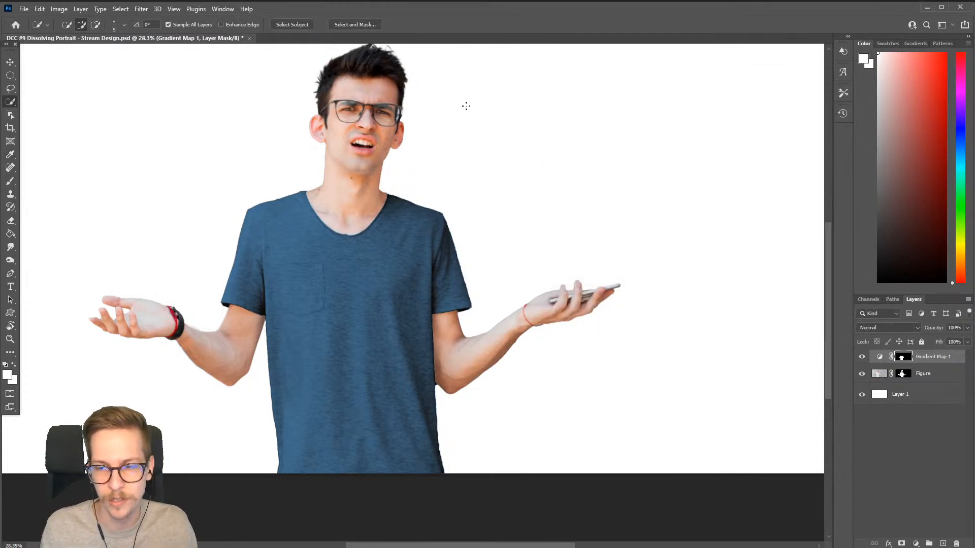
- Add a Levels adjustment layer above Gradient Map 1 with the default name, setting the black input level to 12 and the white to 250
left_click(113, 9)
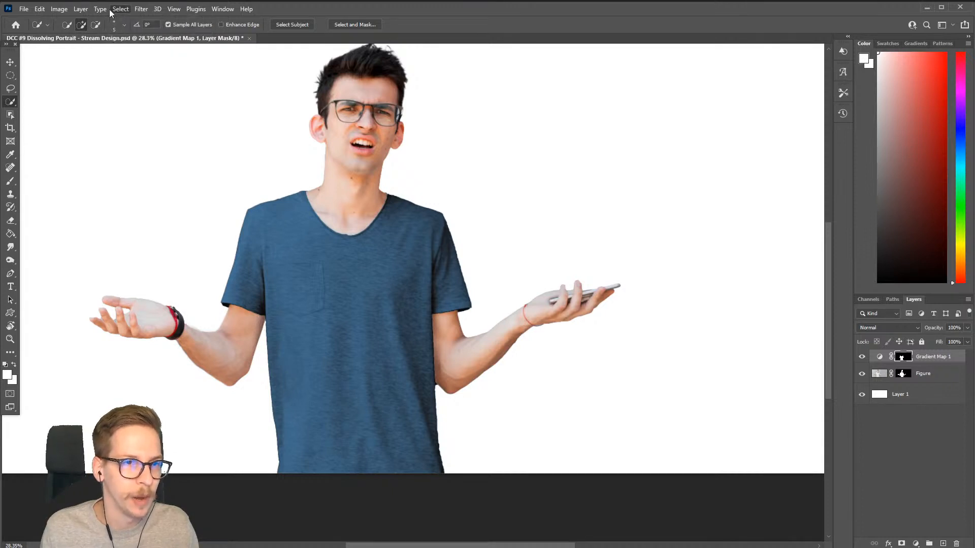
mouse_move(172, 143)
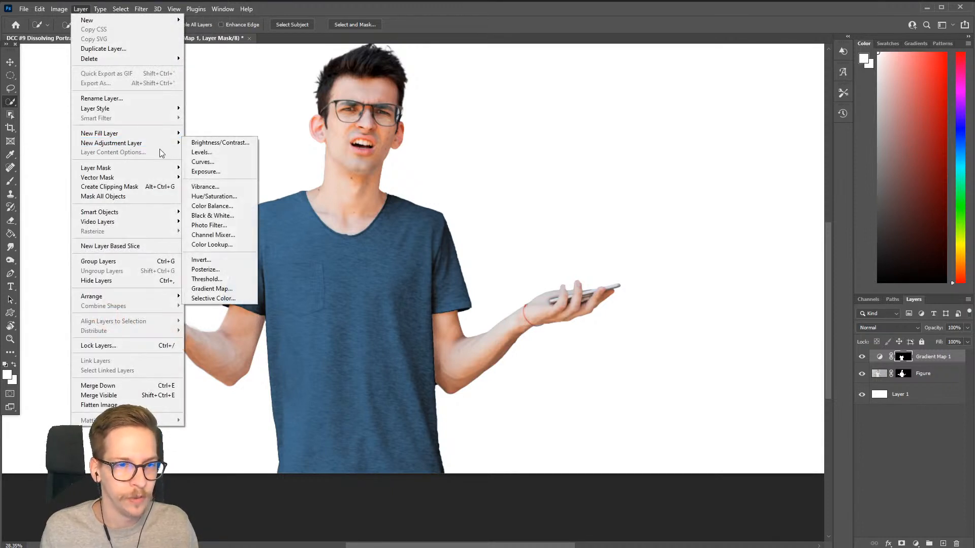
left_click(206, 155)
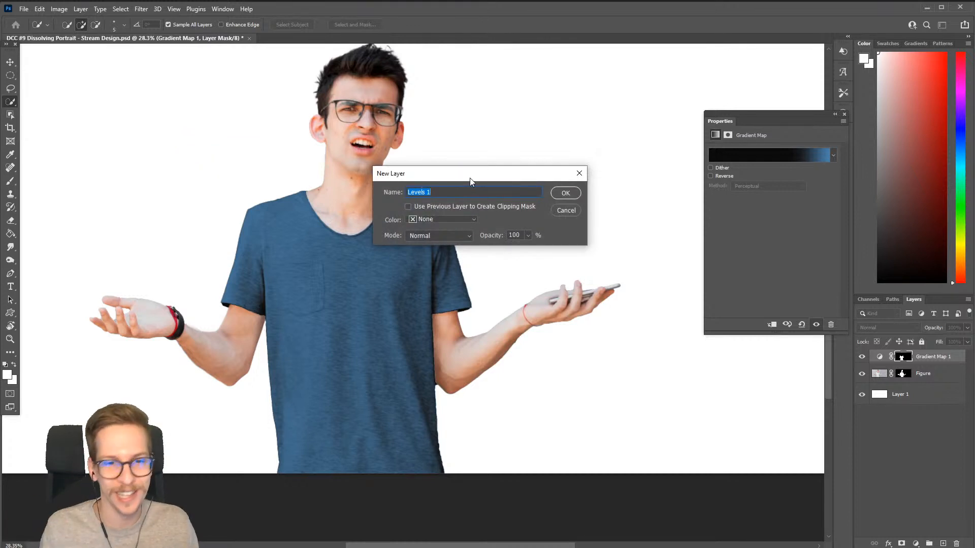
left_click(565, 193)
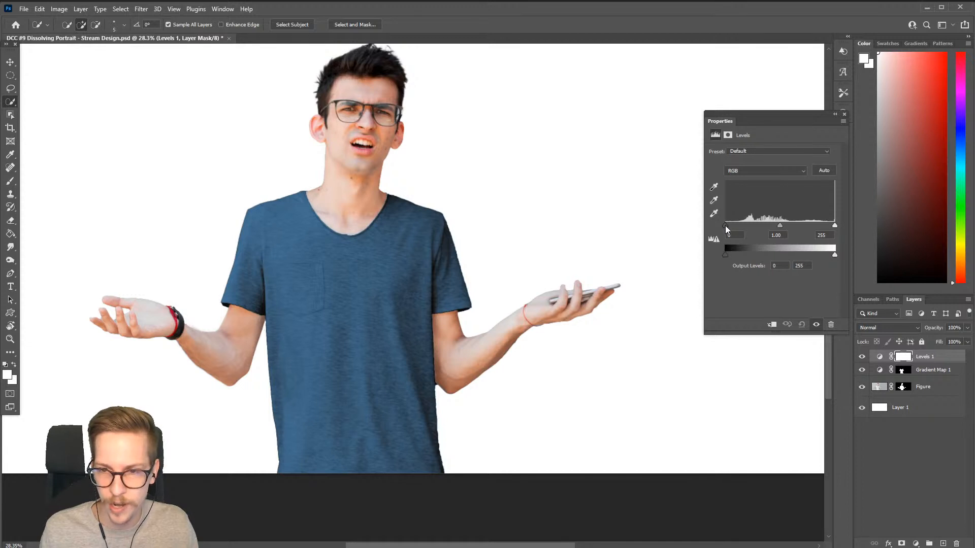
left_click_drag(725, 227, 729, 227)
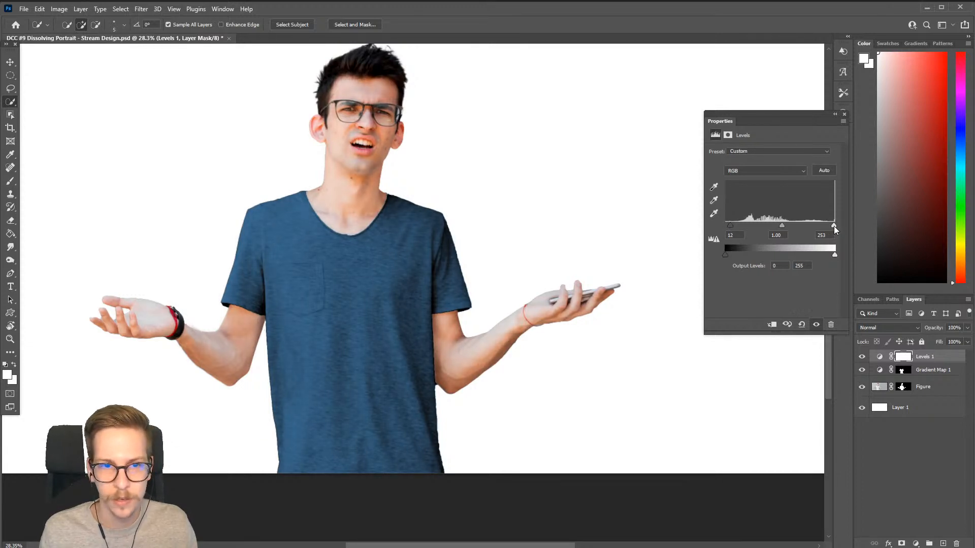
left_click_drag(834, 227, 832, 227)
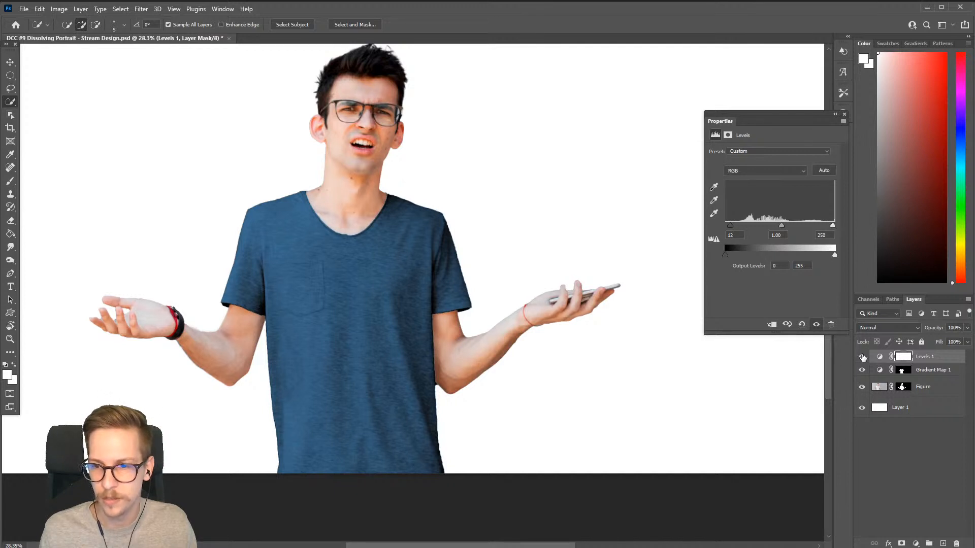
left_click(945, 361)
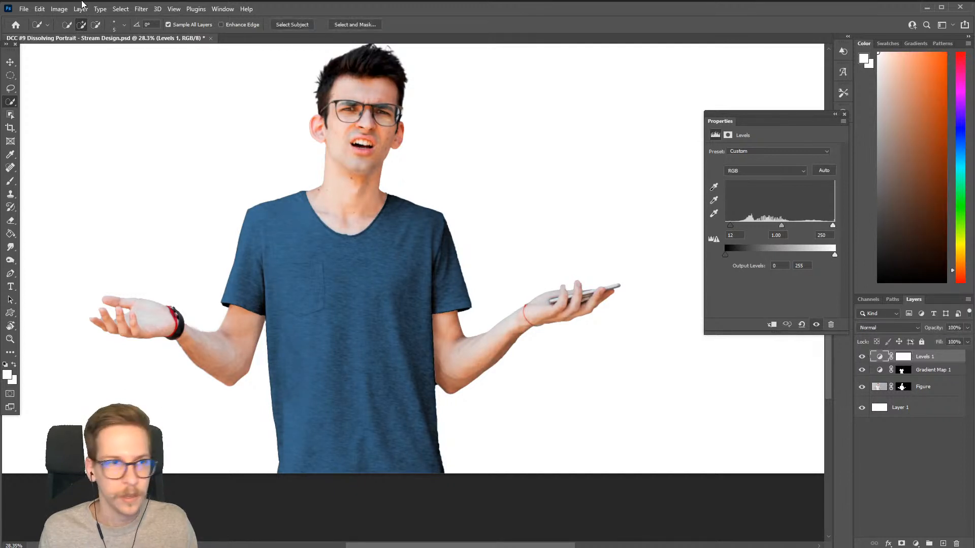
- Add a Hue/Saturation adjustment layer above Levels 1 with the default name and set its saturation to -10
left_click_drag(332, 165, 379, 231)
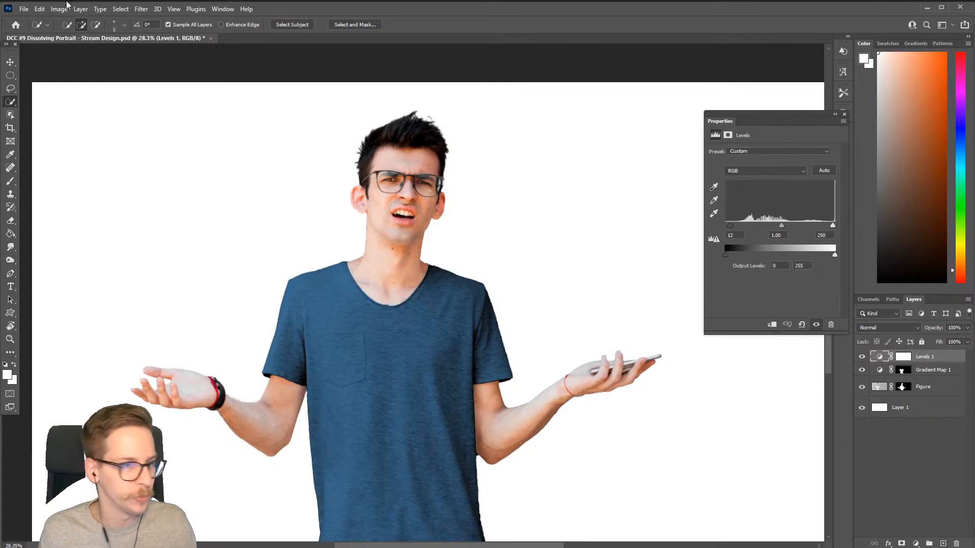
left_click(80, 9)
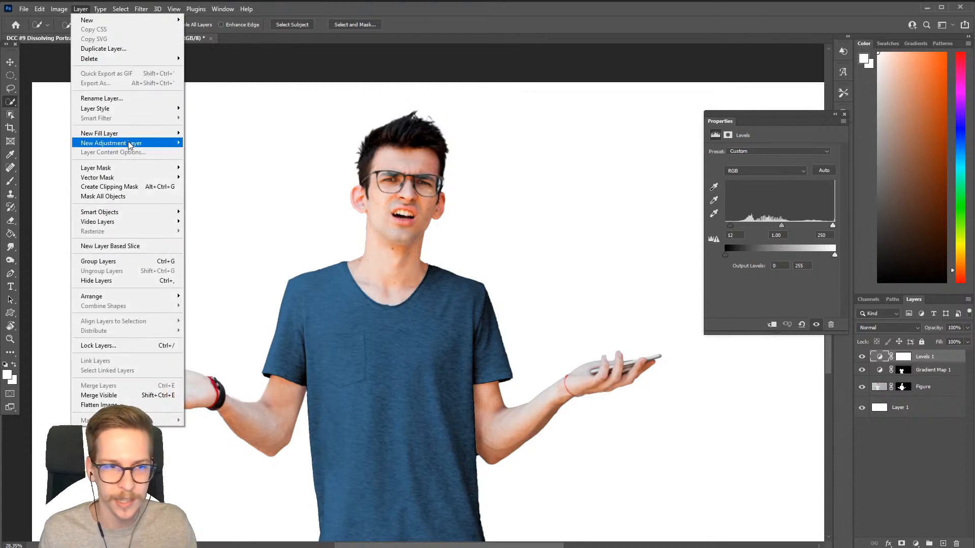
mouse_move(131, 144)
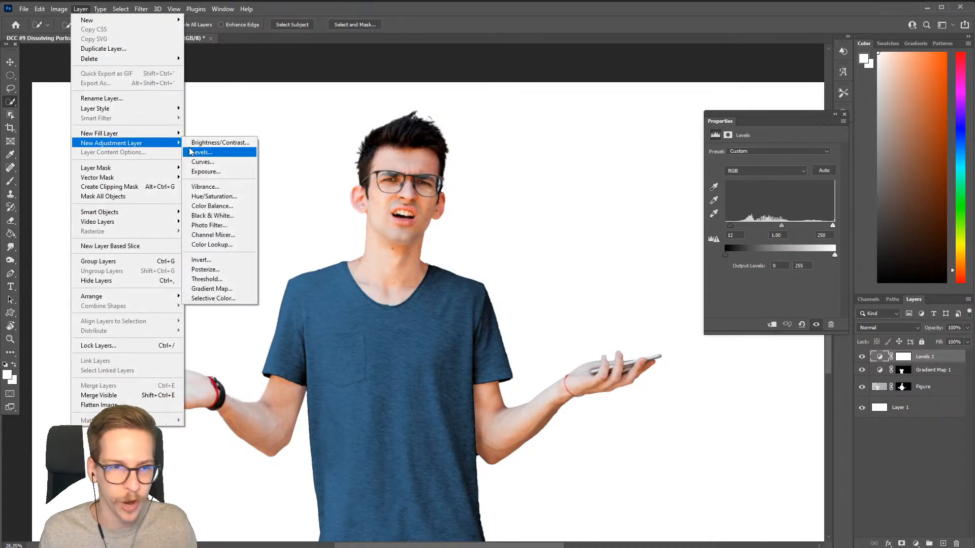
left_click(227, 197)
left_click(568, 193)
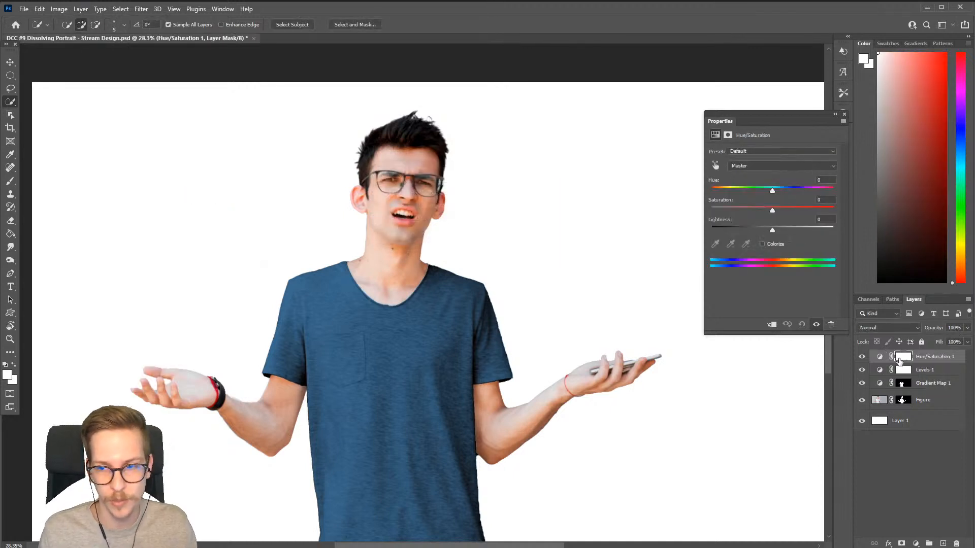
left_click_drag(772, 210, 760, 211)
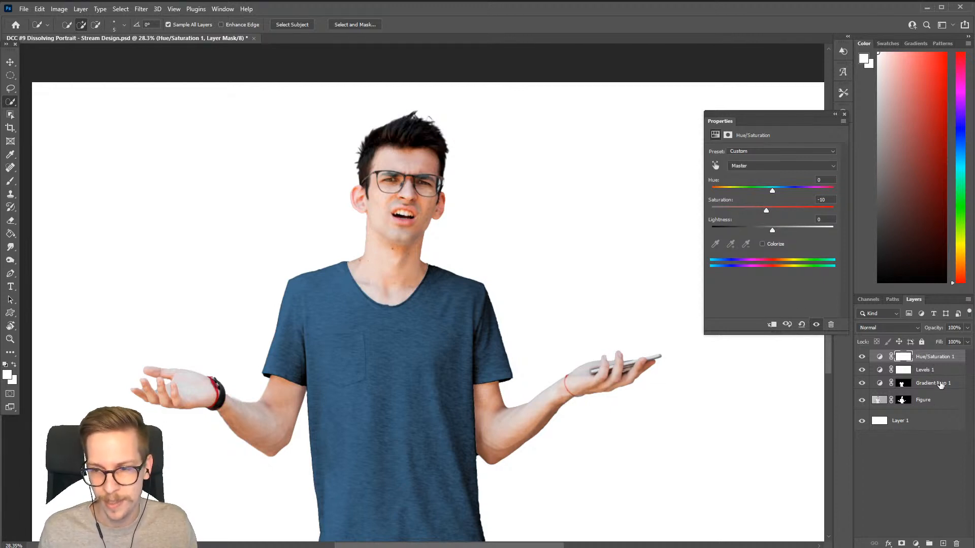
- Clip the Gradient Map 1, Levels 1 and Hue/Saturation 1 adjustment layers to the Figure layer and close the adjustment properties
left_click(940, 384, "shift")
right_click(938, 355)
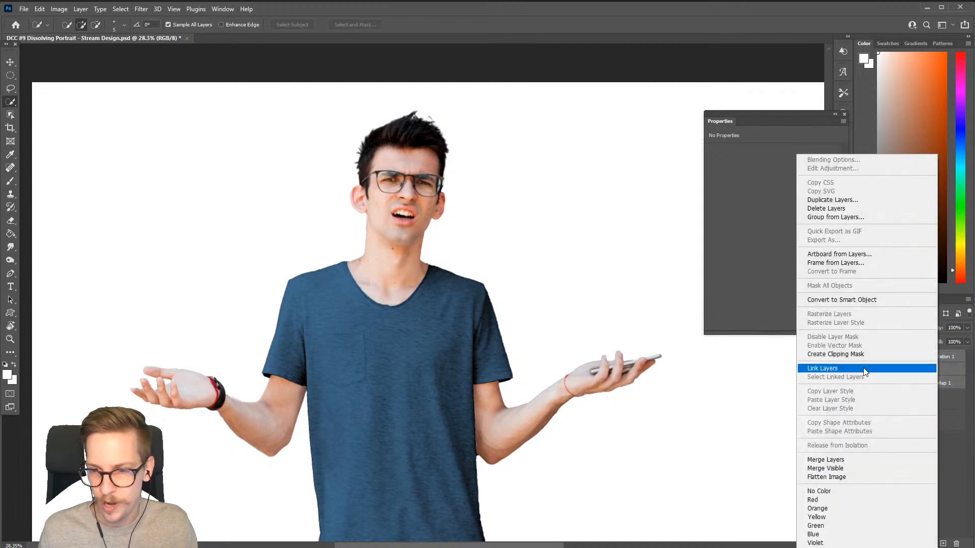
left_click(858, 354)
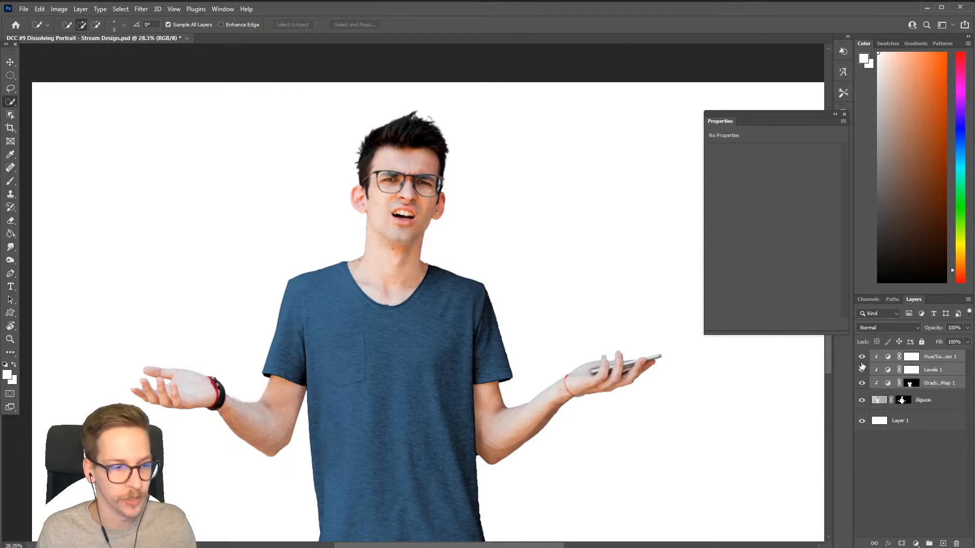
left_click(843, 115)
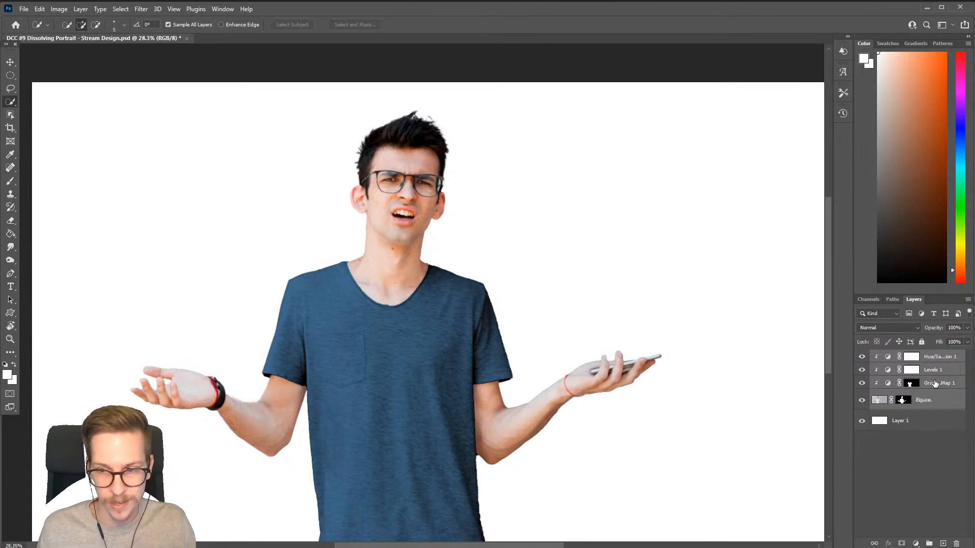
- Duplicate the Figure layer together with its three clipped adjustments and merge the copies into a single layer
key("ctrl+j")
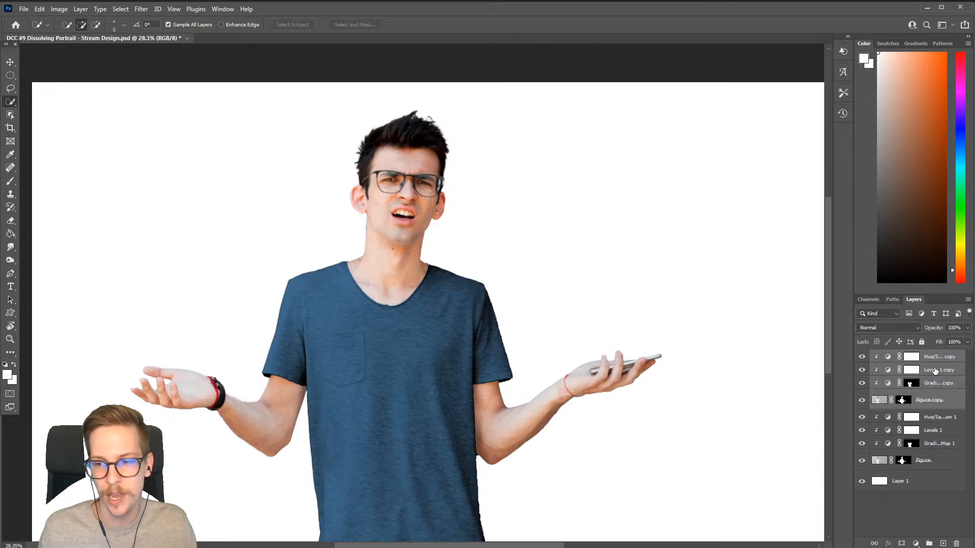
right_click(936, 372)
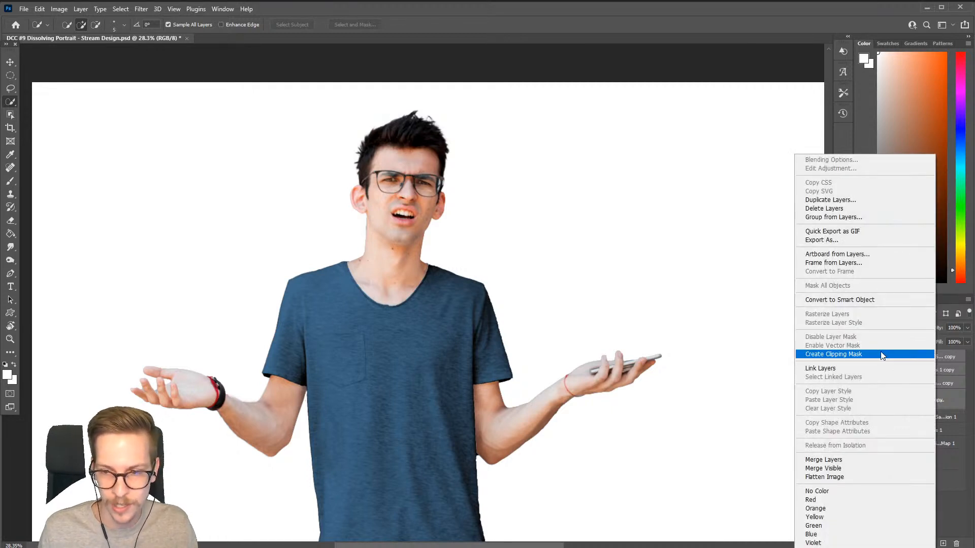
left_click(856, 458)
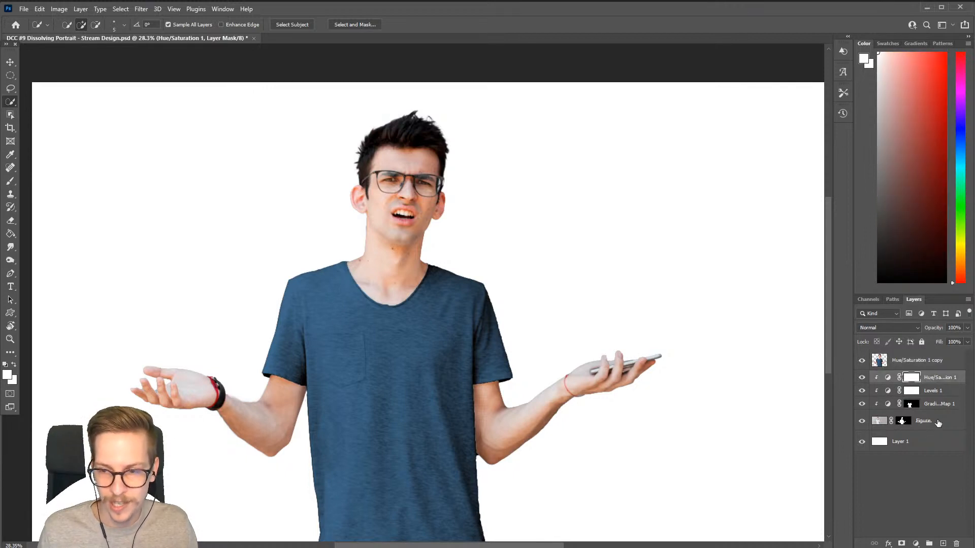
- Group the original Figure layer with its three clipped adjustment layers and name the group Backup
left_click(934, 423)
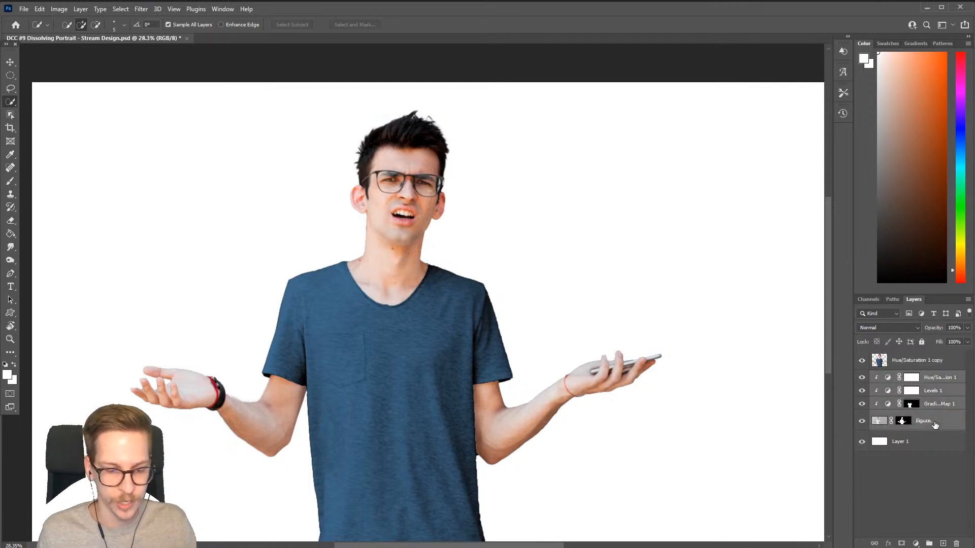
key("ctrl+g")
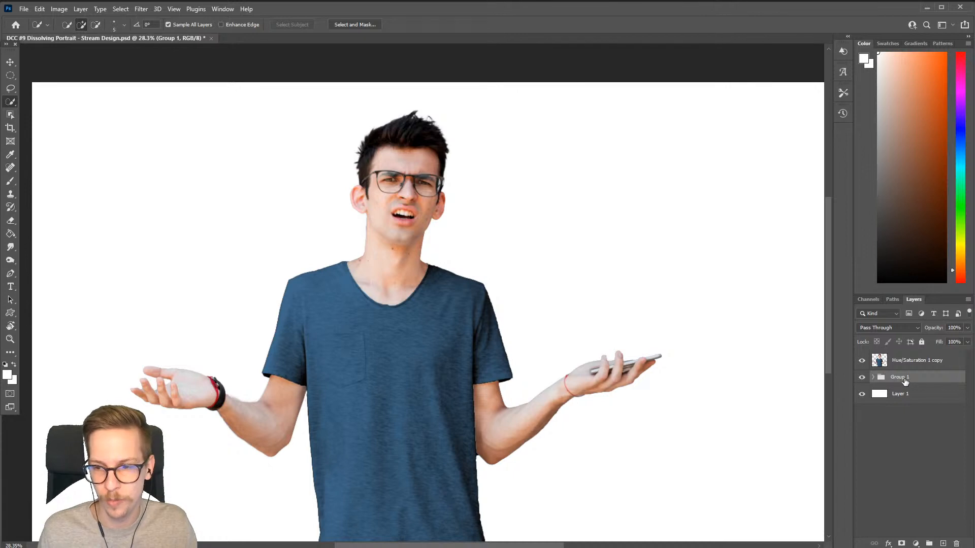
type("Bac")
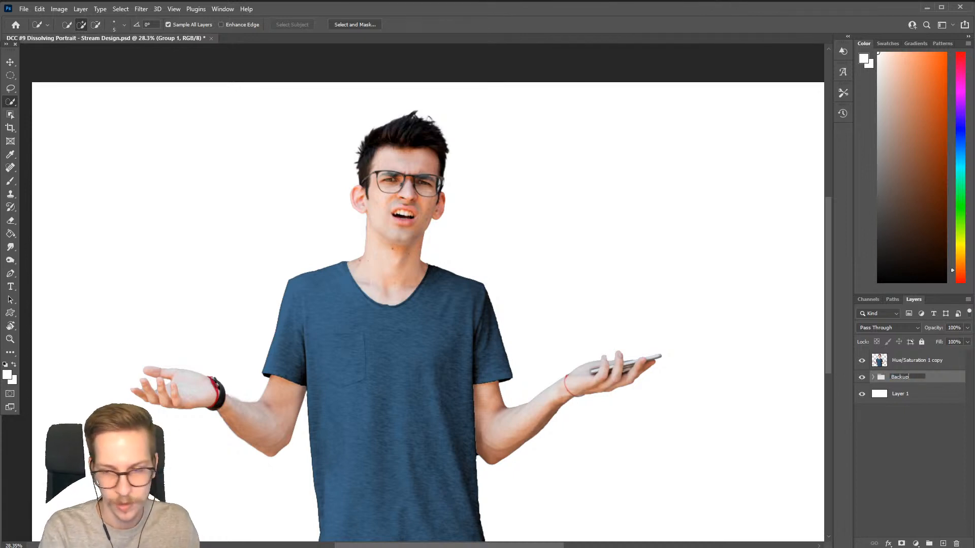
type("kup")
key("Return")
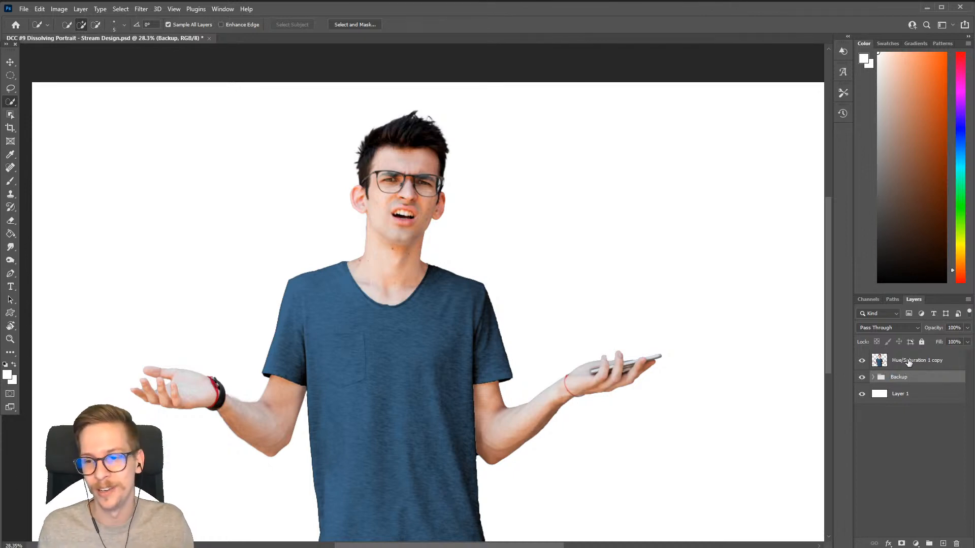
- Hide the Backup group and duplicate the merged figure layer
left_click(908, 361)
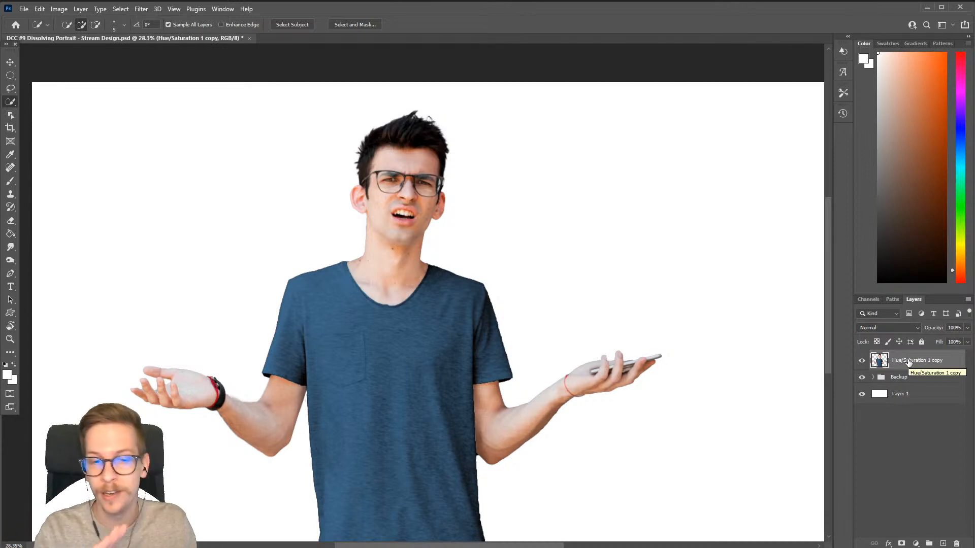
scroll(579, 325, "down", 1)
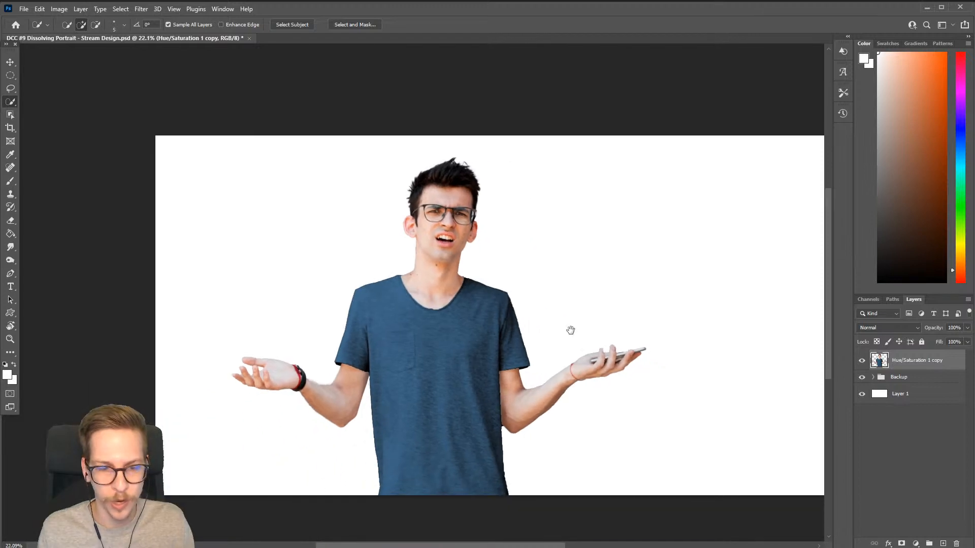
left_click_drag(580, 312, 618, 337)
key("v")
key("ctrl+z")
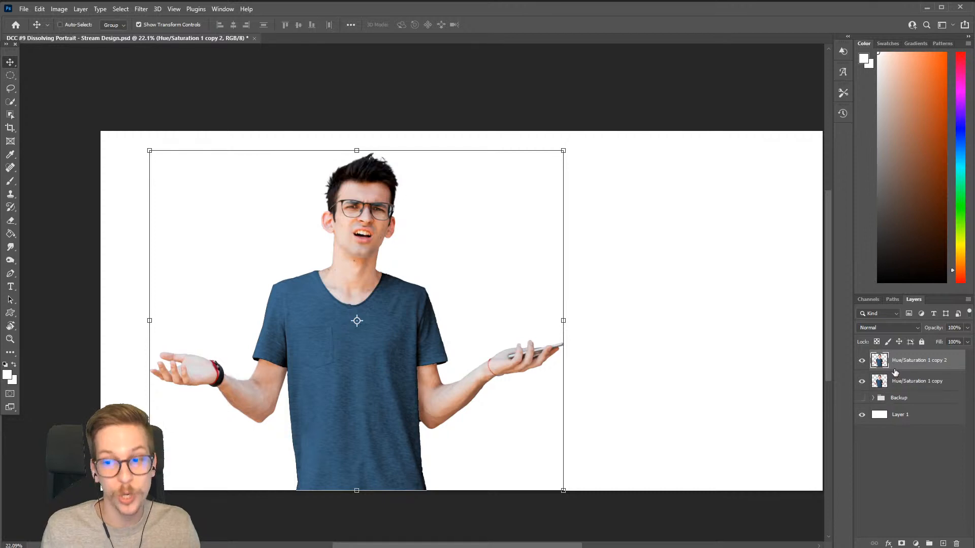
key("ctrl+j")
- Rename the lower merged figure layer as Base and the copy above it as Liquify
double_click(895, 380)
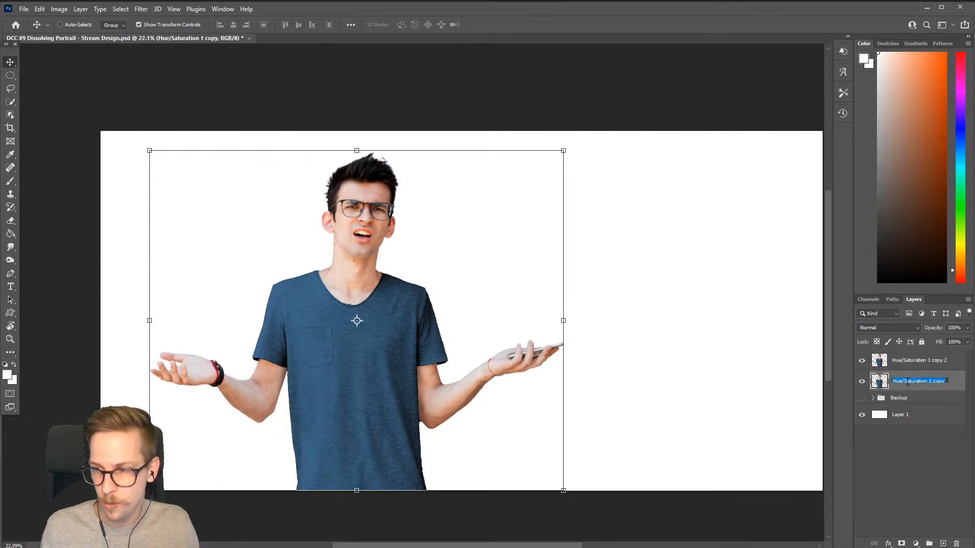
type("Base")
key("Return")
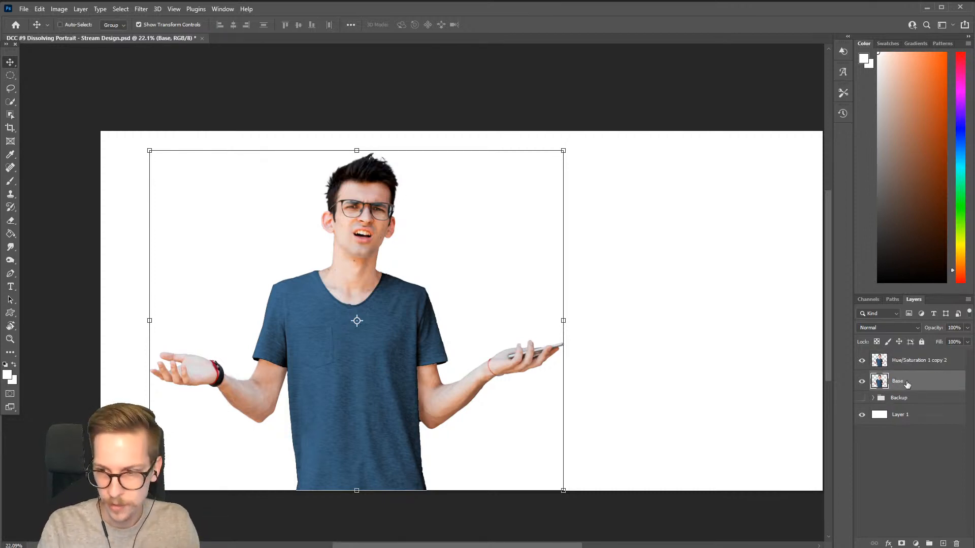
double_click(908, 361)
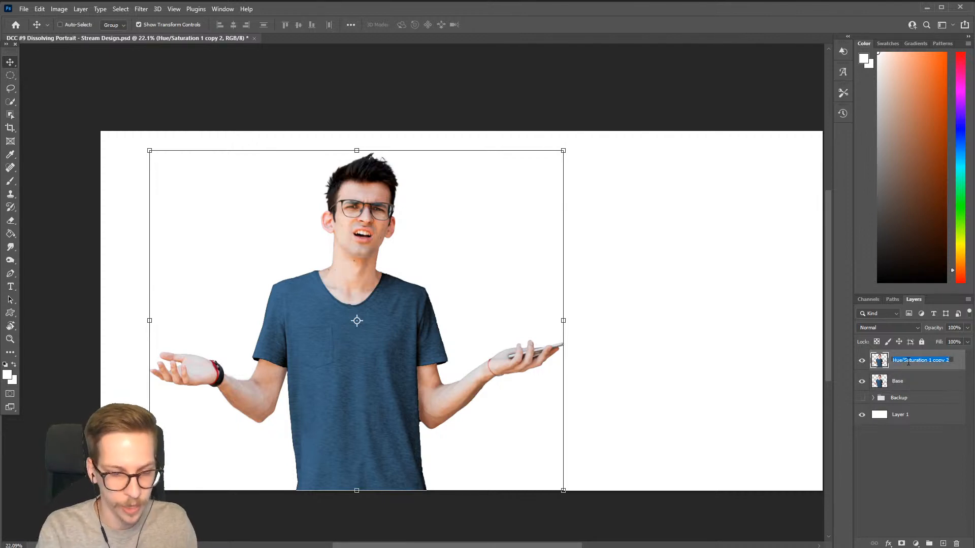
key("BackSpace")
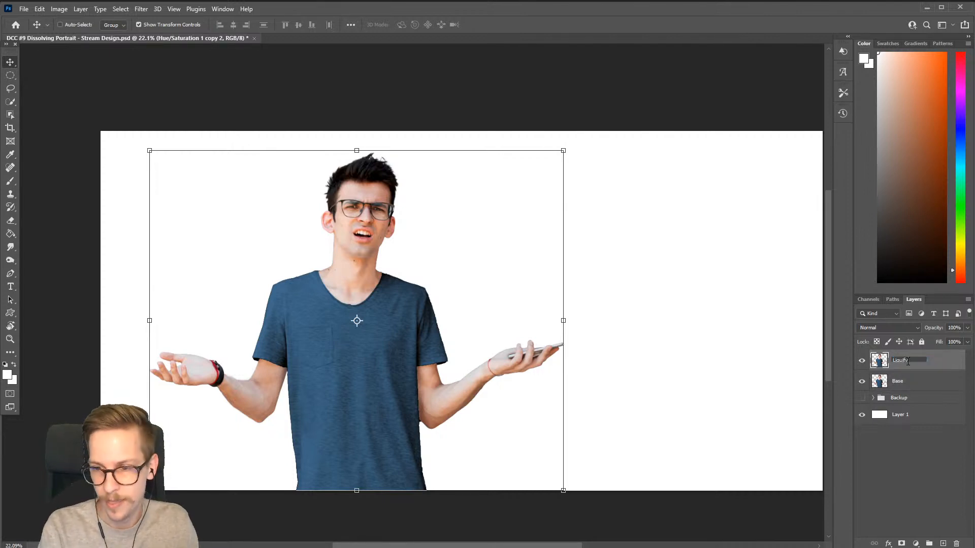
key("Return")
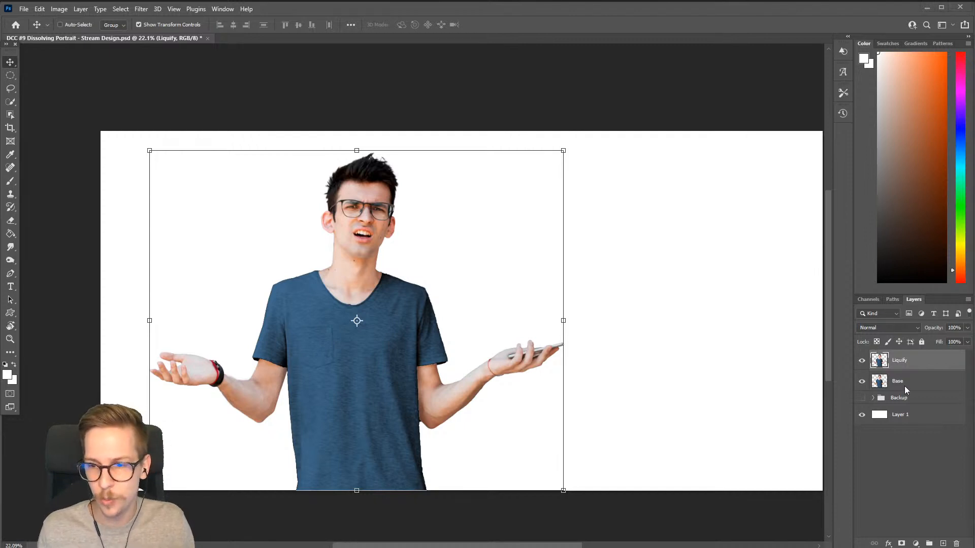
- Hide the Liquify layer, leaving Base as the active layer, and save the document
left_click(862, 364)
left_click(918, 387)
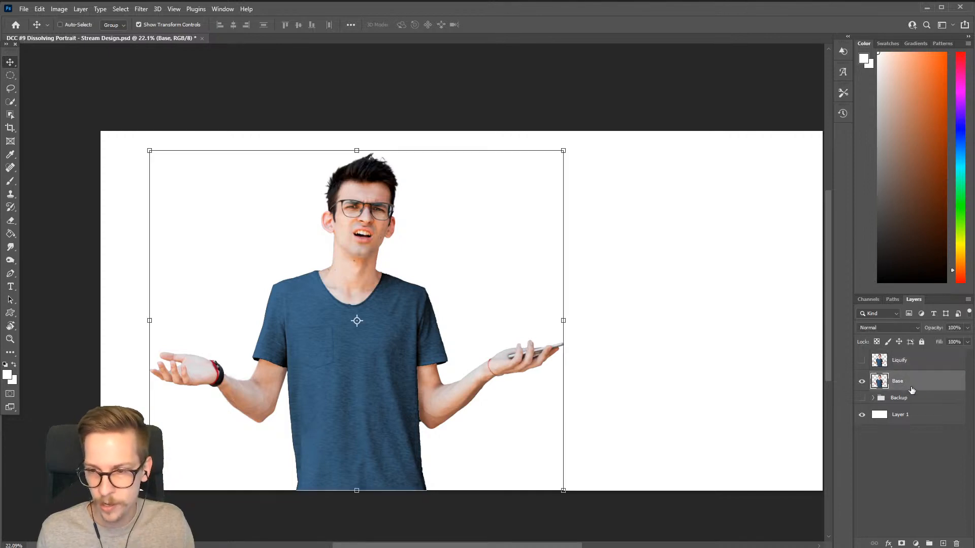
left_click(473, 369)
key("ctrl+s")
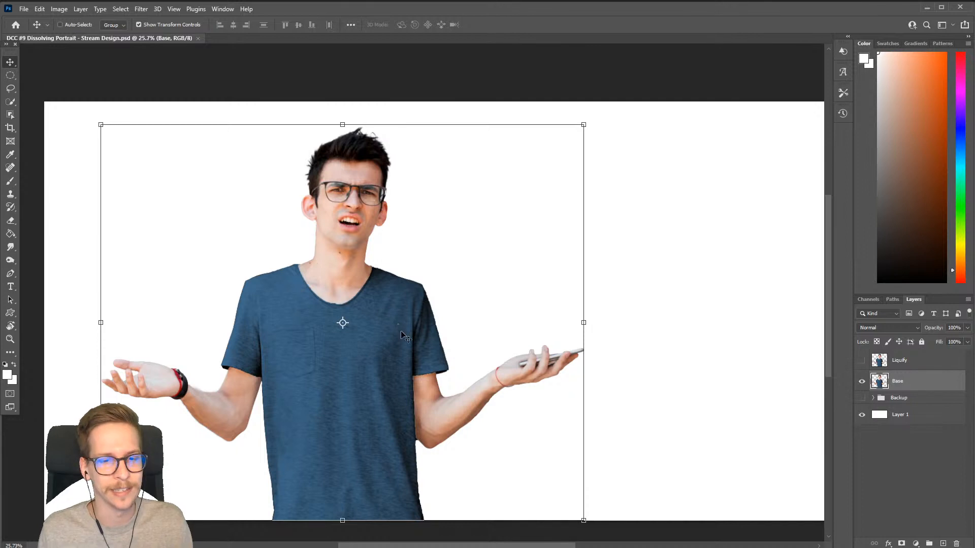
- Convert the Base layer to a smart object, with the Brush tool active
left_click_drag(429, 347, 393, 352)
key("b")
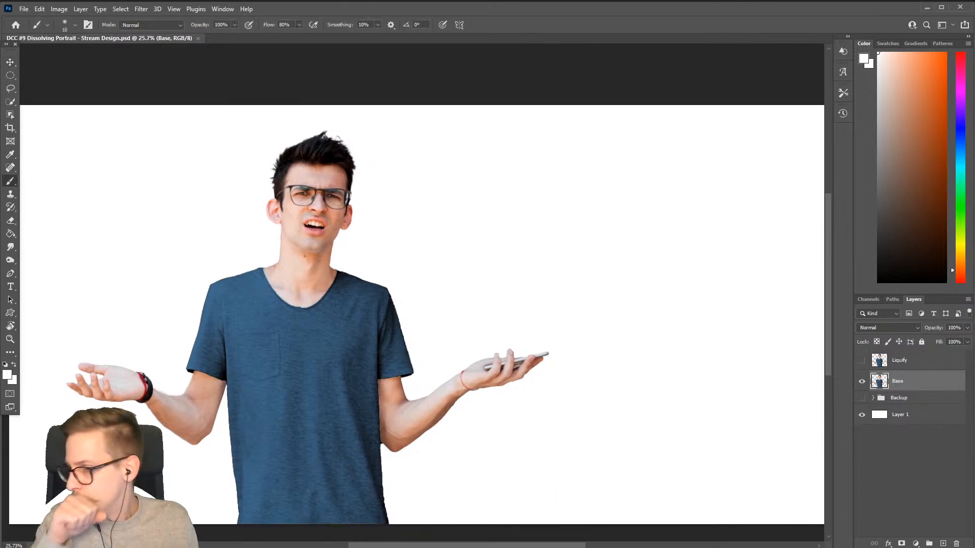
right_click(933, 381)
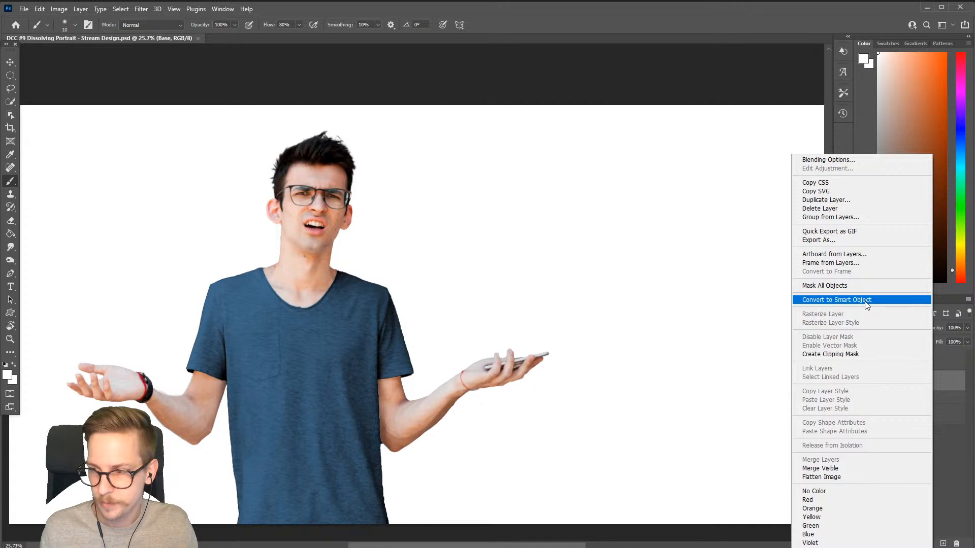
left_click(866, 302)
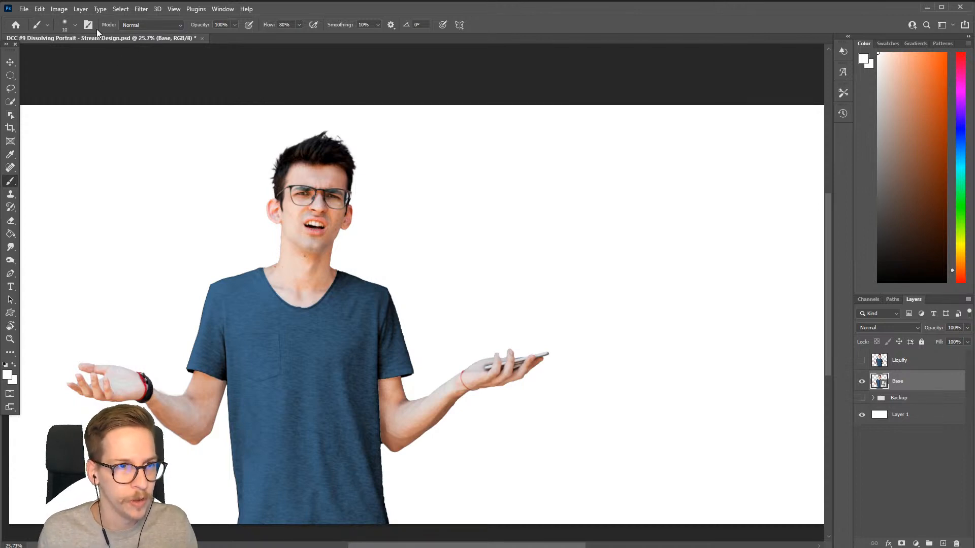
- Choose the second of Kyle's Spatter Brushes ("Sup...") from the Special Effects Brushes at its 284 px size
left_click(75, 26)
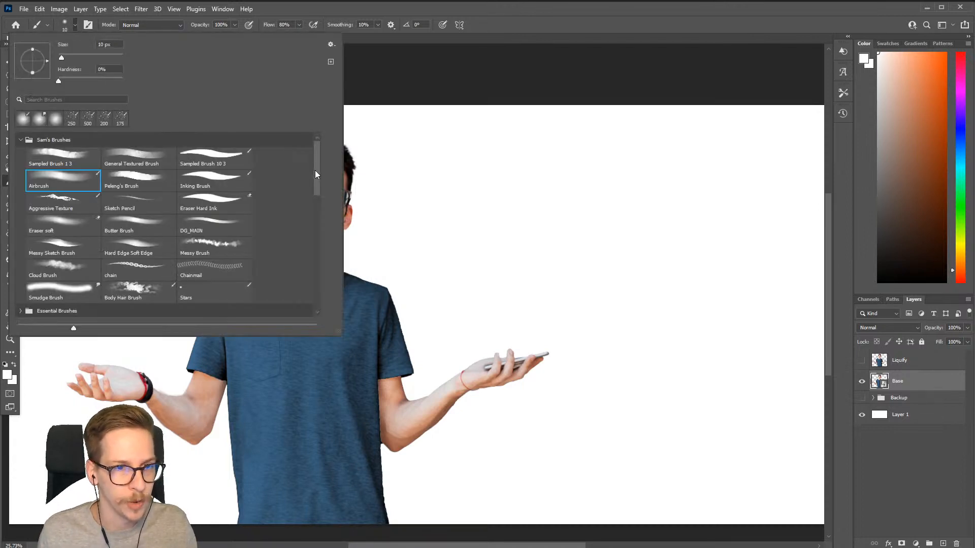
left_click(20, 139)
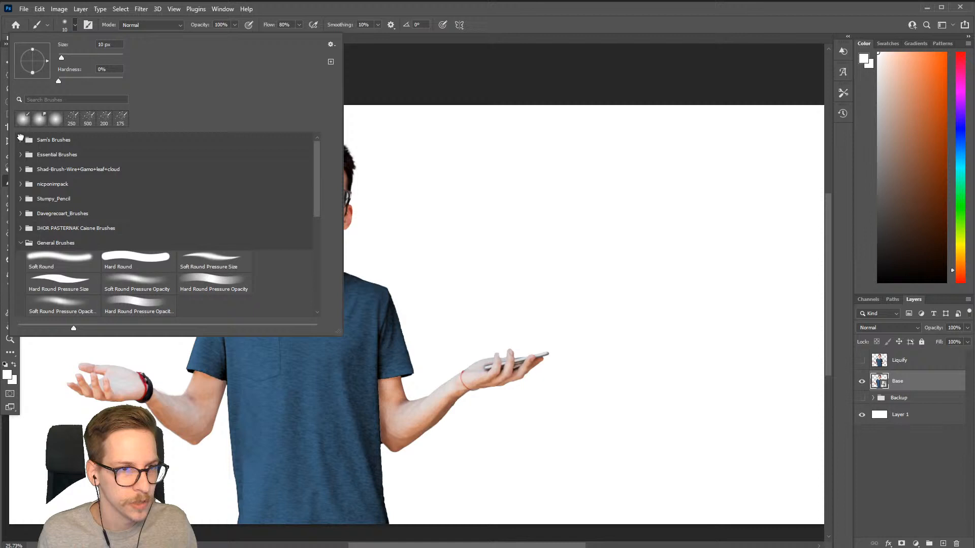
left_click(18, 243)
left_click_drag(316, 185, 321, 228)
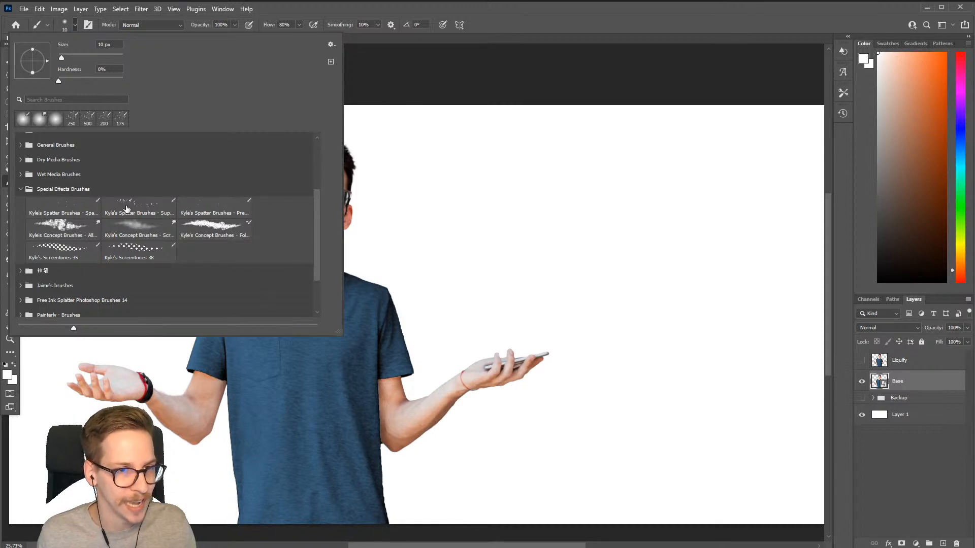
left_click(165, 217)
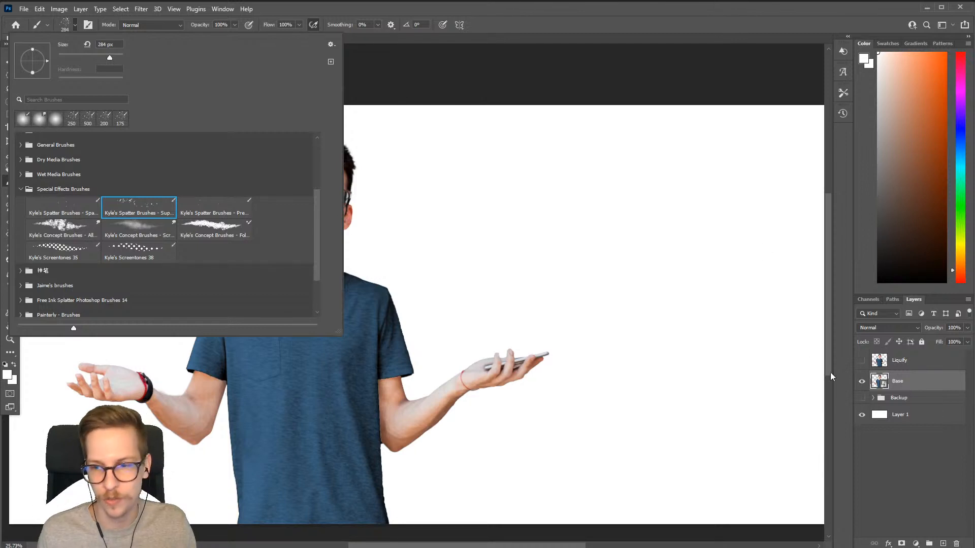
left_click(881, 387)
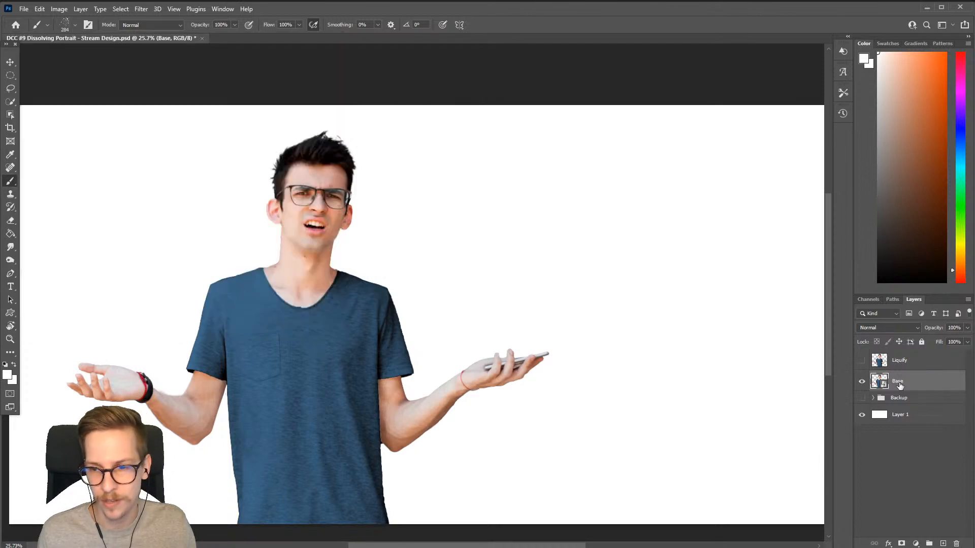
- Add a white layer mask to the Base layer and reset the painting colours to black foreground and white background
left_click(901, 544)
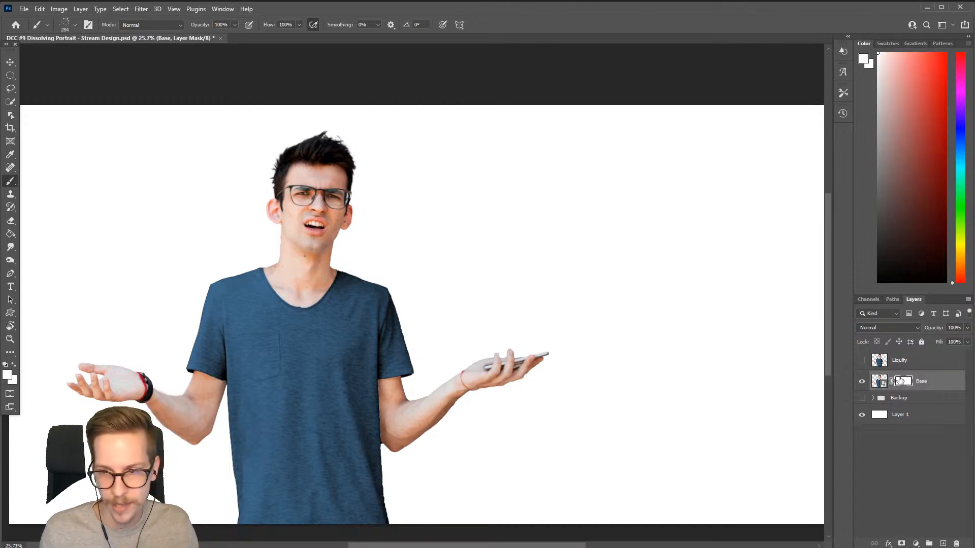
key("q")
key("q")
key("d")
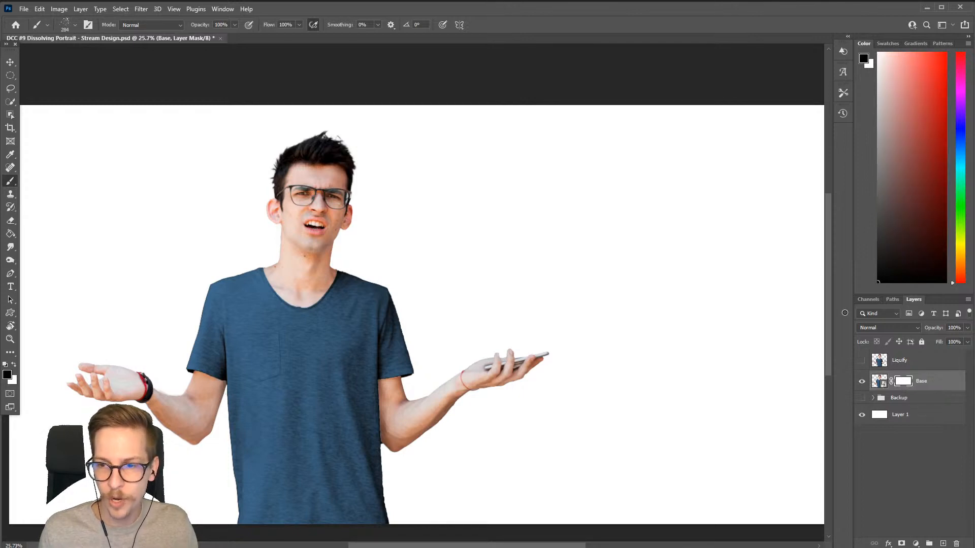
- Try spattering black at 100% flow on the Base mask over the phone-hand side of the face, and undo the stroke
mouse_move(355, 175)
left_mouse_down()
mouse_move(336, 206)
mouse_move(358, 146)
mouse_move(358, 252)
left_mouse_up()
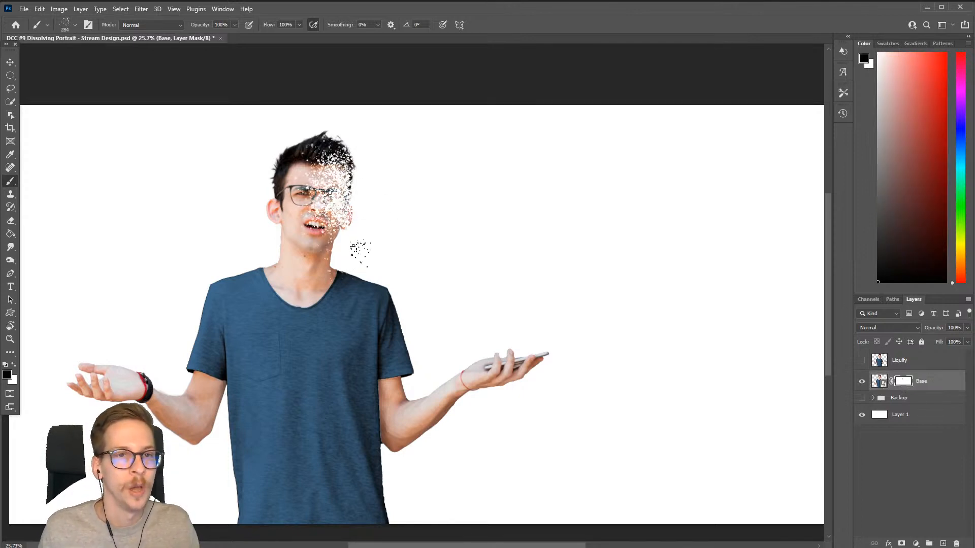
key("ctrl+z")
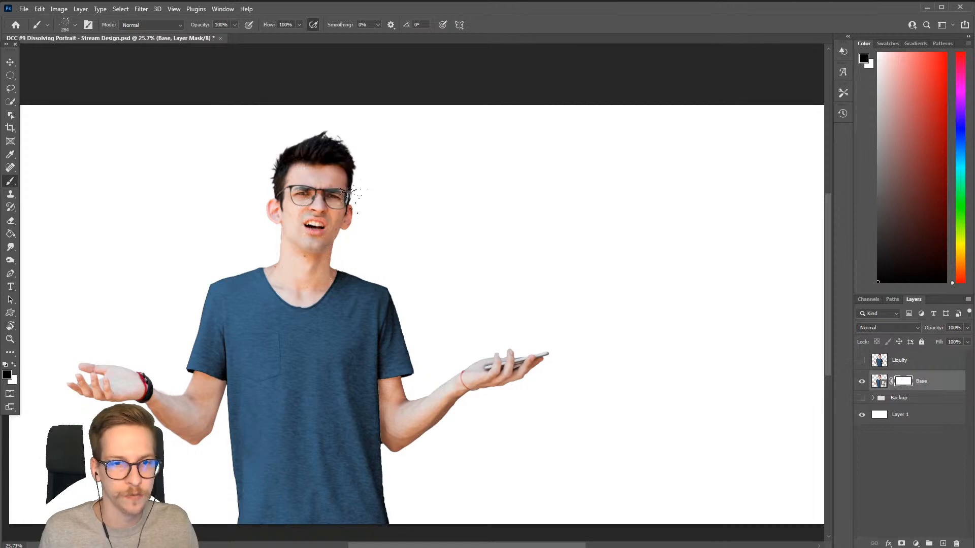
- Set the spatter brush's flow to 10% for painting on the Base layer's mask
left_click(299, 25)
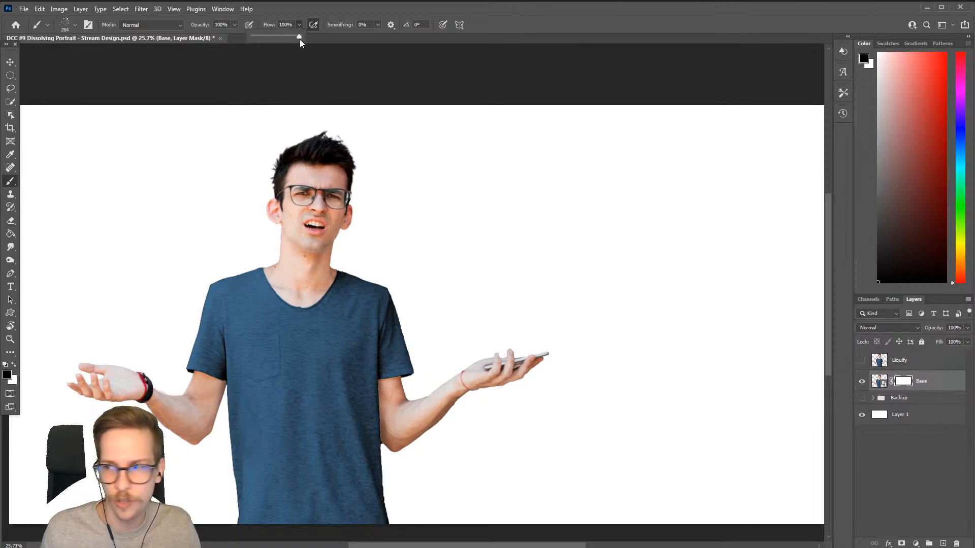
left_click_drag(299, 37, 258, 40)
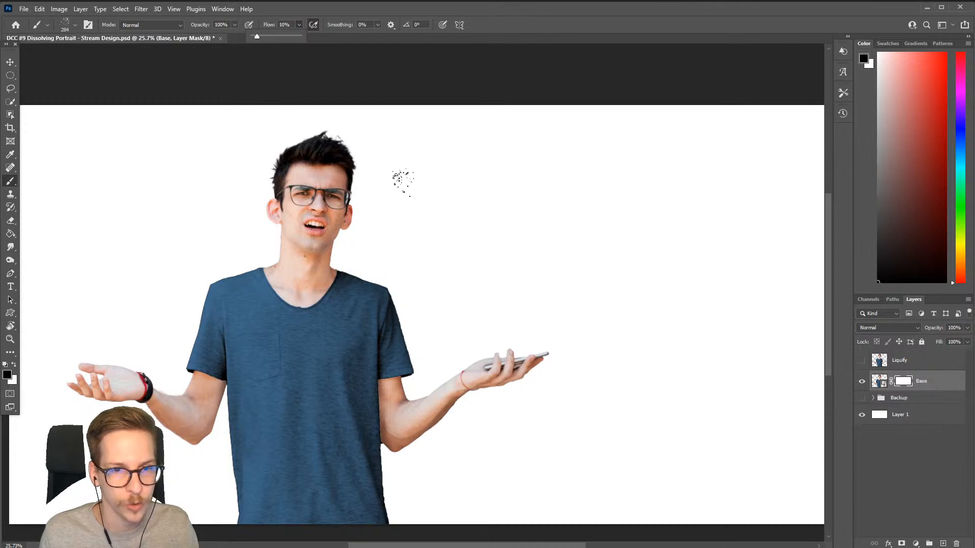
left_click(398, 178)
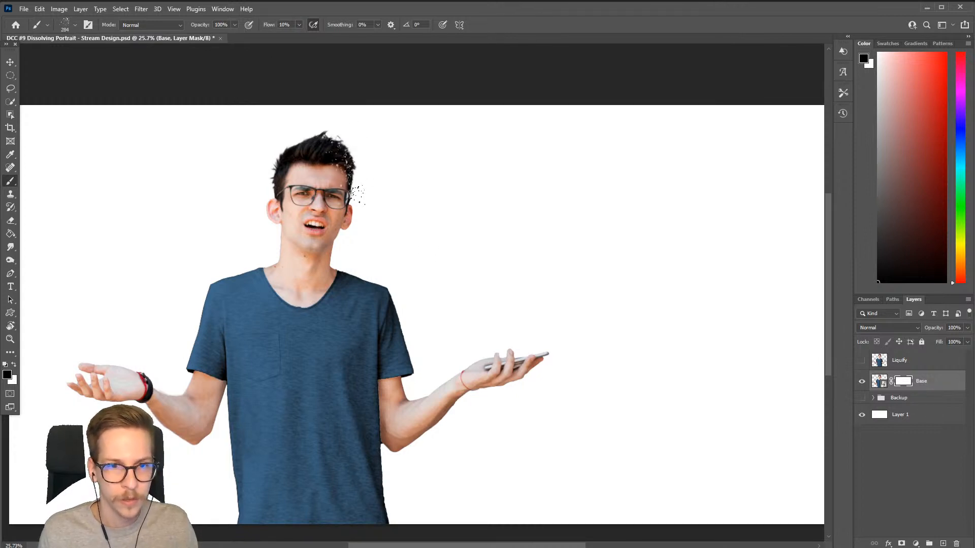
- Spatter black on the Base mask over the hair, face, neck and shoulder on the phone-hand side, reducing the brush to 280 px
mouse_move(349, 152)
left_mouse_down()
mouse_move(345, 185)
mouse_move(351, 175)
mouse_move(326, 131)
mouse_move(276, 124)
mouse_move(344, 130)
mouse_move(276, 129)
left_mouse_up()
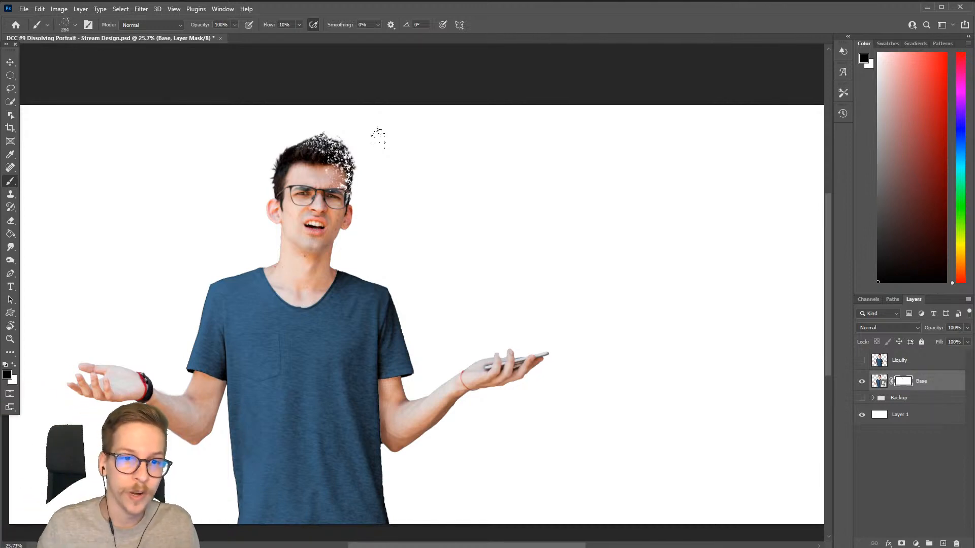
key("bracketleft")
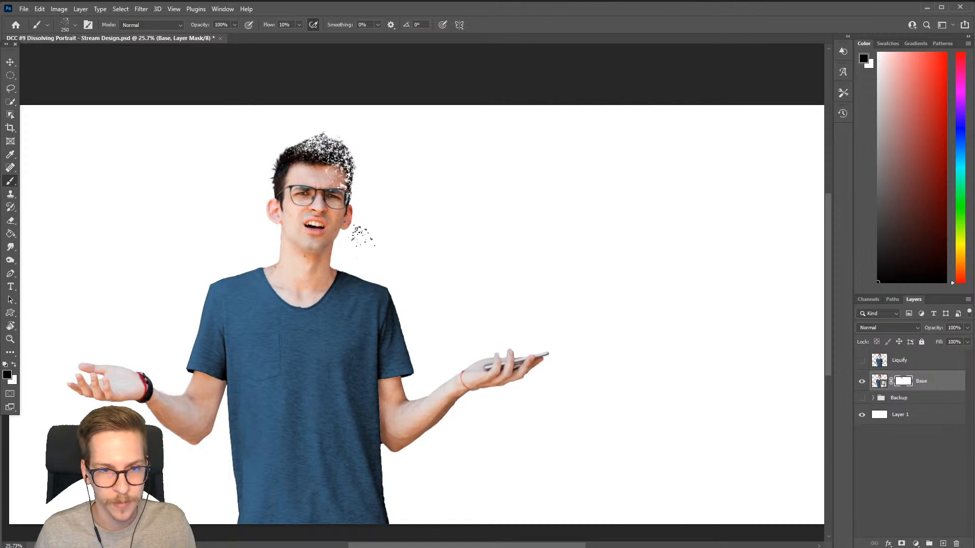
mouse_move(358, 231)
left_mouse_down()
mouse_move(350, 194)
mouse_move(342, 253)
mouse_move(356, 157)
mouse_move(347, 245)
mouse_move(343, 258)
mouse_move(340, 242)
mouse_move(332, 267)
mouse_move(401, 287)
mouse_move(356, 259)
mouse_move(411, 348)
mouse_move(396, 292)
mouse_move(339, 259)
left_mouse_up()
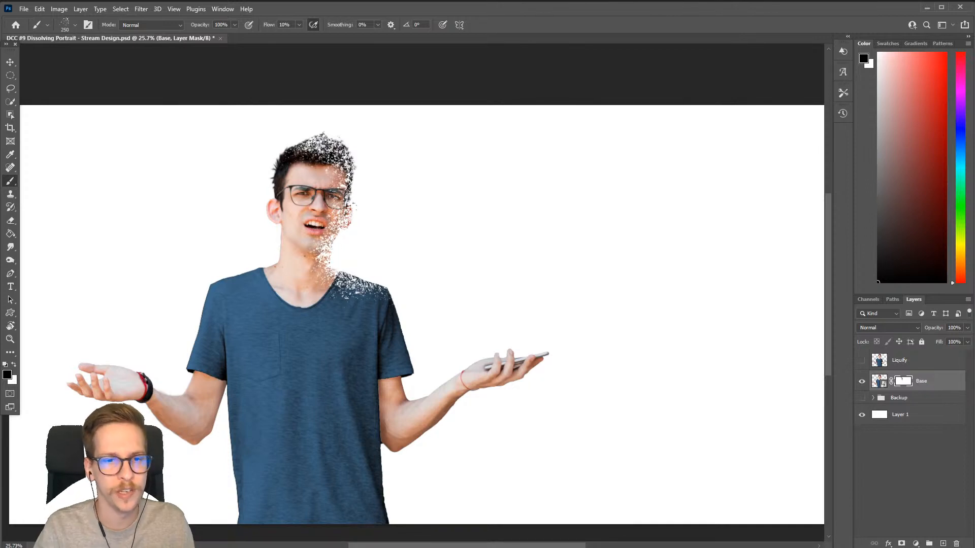
mouse_move(354, 206)
left_mouse_down()
mouse_move(341, 220)
mouse_move(349, 168)
mouse_move(359, 221)
left_mouse_up()
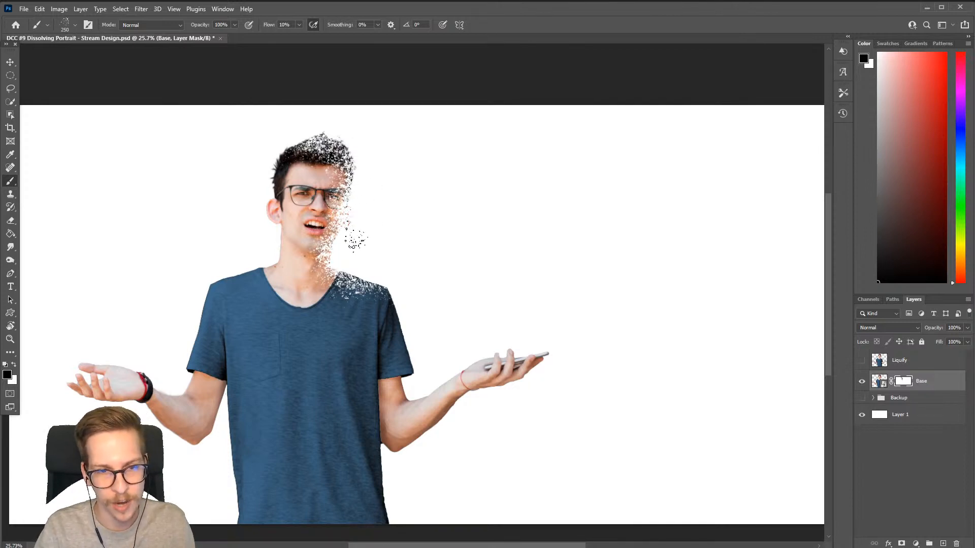
mouse_move(361, 281)
left_mouse_down()
mouse_move(371, 287)
mouse_move(363, 267)
mouse_move(388, 304)
mouse_move(408, 299)
mouse_move(386, 300)
mouse_move(399, 289)
mouse_move(409, 302)
mouse_move(390, 290)
left_mouse_up()
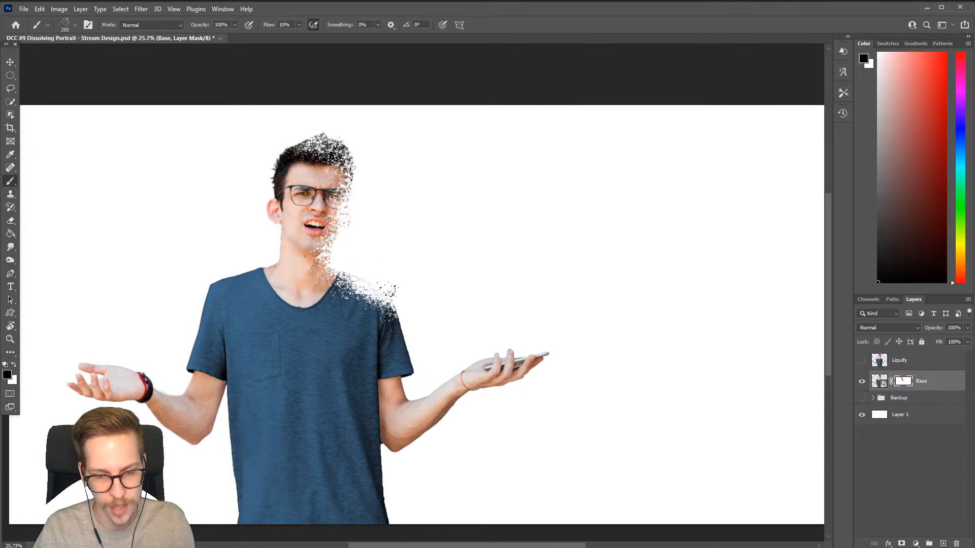
- Reduce the spatter brush to 175 px and dissolve the phone-side sleeve, forearm and hand on the Base mask, then touch up the hair edge
key("bracketleft")
key("bracketleft")
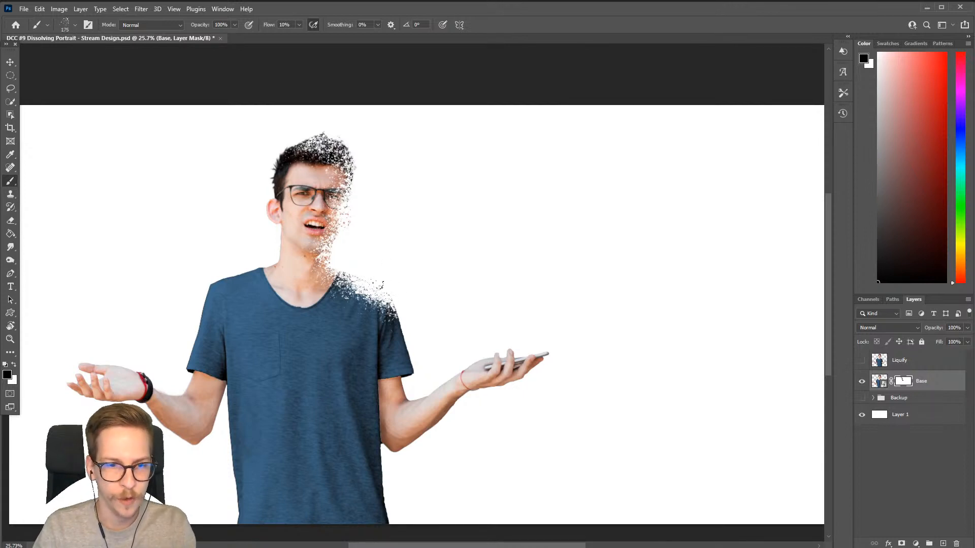
mouse_move(411, 344)
left_mouse_down()
mouse_move(399, 315)
mouse_move(404, 356)
mouse_move(392, 310)
mouse_move(404, 361)
mouse_move(360, 278)
mouse_move(399, 351)
mouse_move(405, 321)
left_mouse_up()
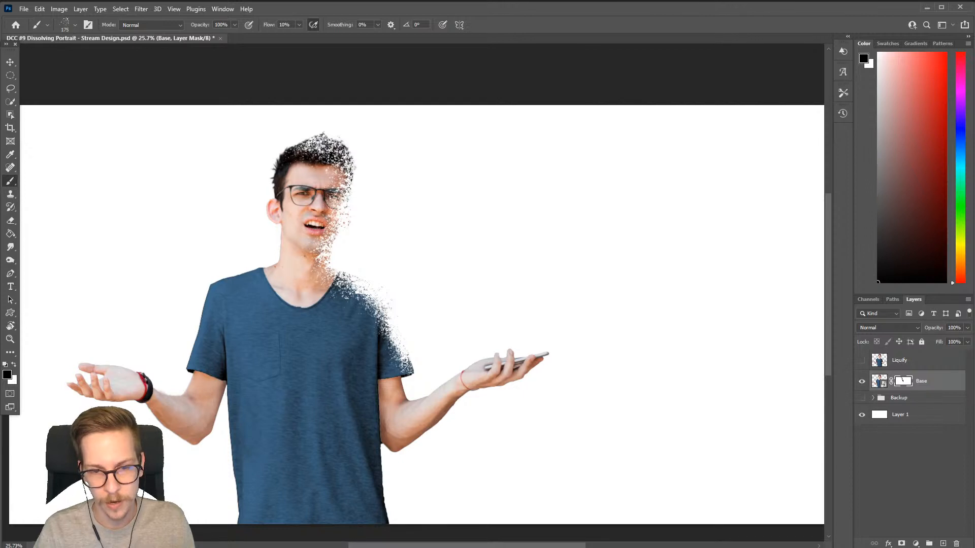
mouse_move(410, 383)
left_mouse_down()
mouse_move(395, 362)
mouse_move(405, 403)
mouse_move(398, 356)
mouse_move(417, 393)
mouse_move(465, 358)
mouse_move(429, 397)
left_mouse_up()
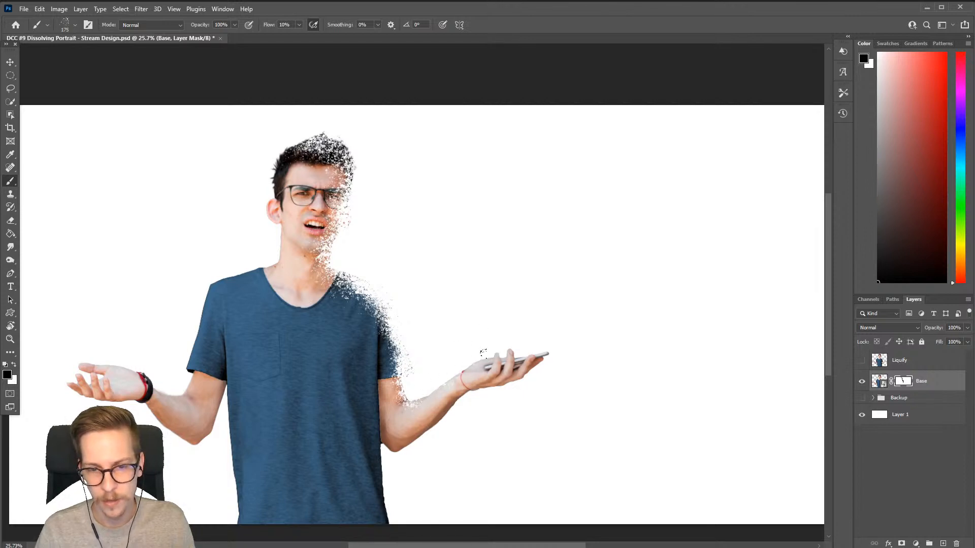
mouse_move(473, 363)
left_mouse_down()
mouse_move(537, 340)
mouse_move(483, 350)
mouse_move(562, 338)
mouse_move(515, 357)
mouse_move(553, 350)
mouse_move(486, 361)
mouse_move(540, 349)
mouse_move(427, 385)
mouse_move(471, 359)
mouse_move(430, 388)
left_mouse_up()
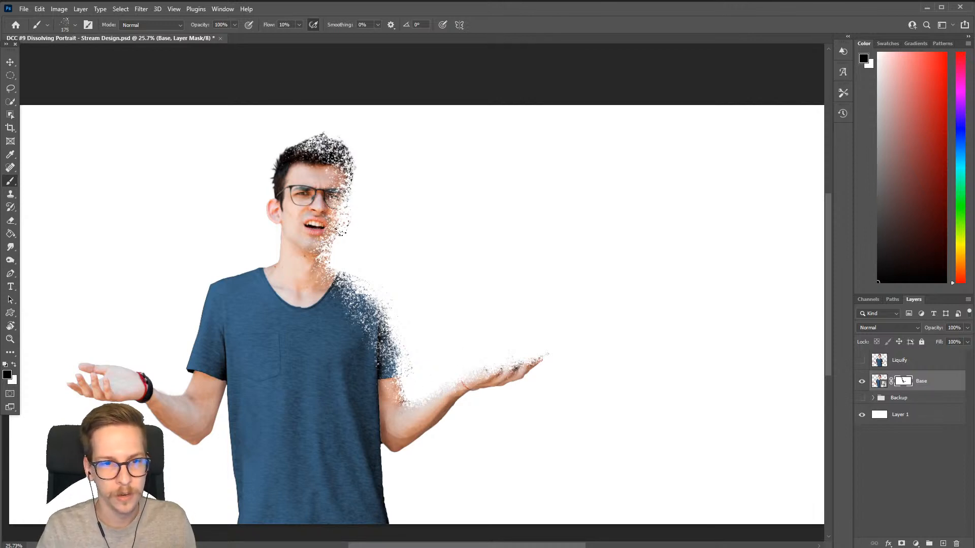
mouse_move(341, 153)
left_mouse_down()
mouse_move(357, 203)
mouse_move(337, 140)
mouse_move(362, 187)
left_mouse_up()
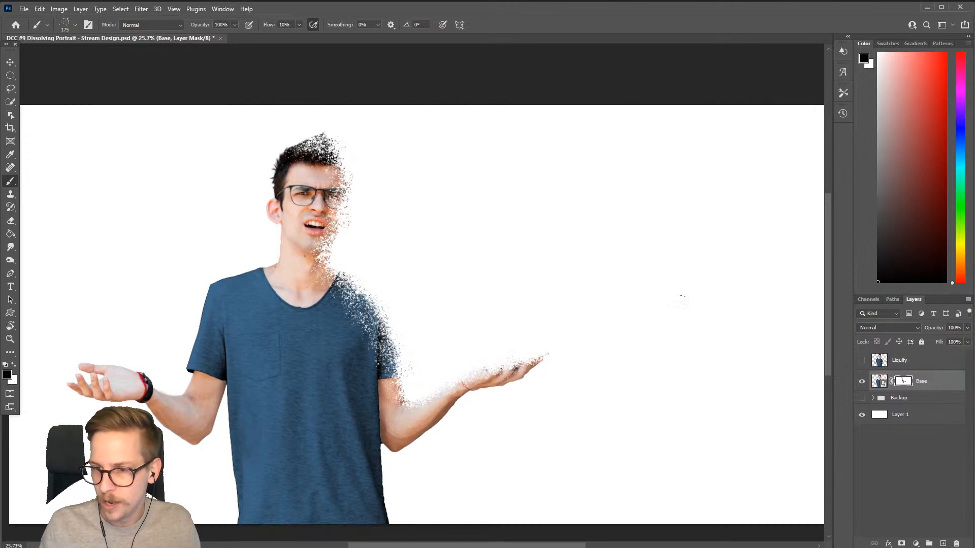
- Examine the spattered mask edge up close along the neck, face, hair, shoulder and phone-side arm
left_click_drag(345, 287, 417, 261)
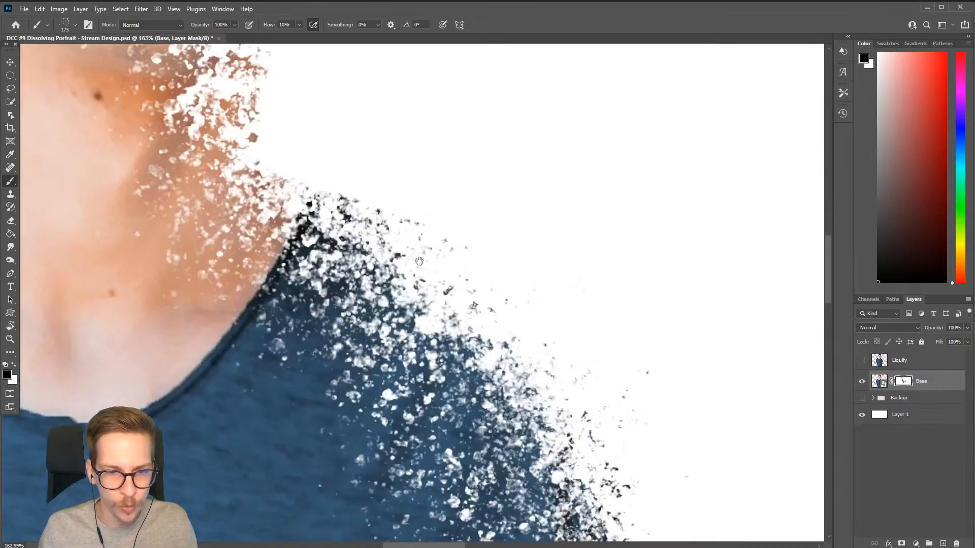
scroll(399, 246, "up", 10)
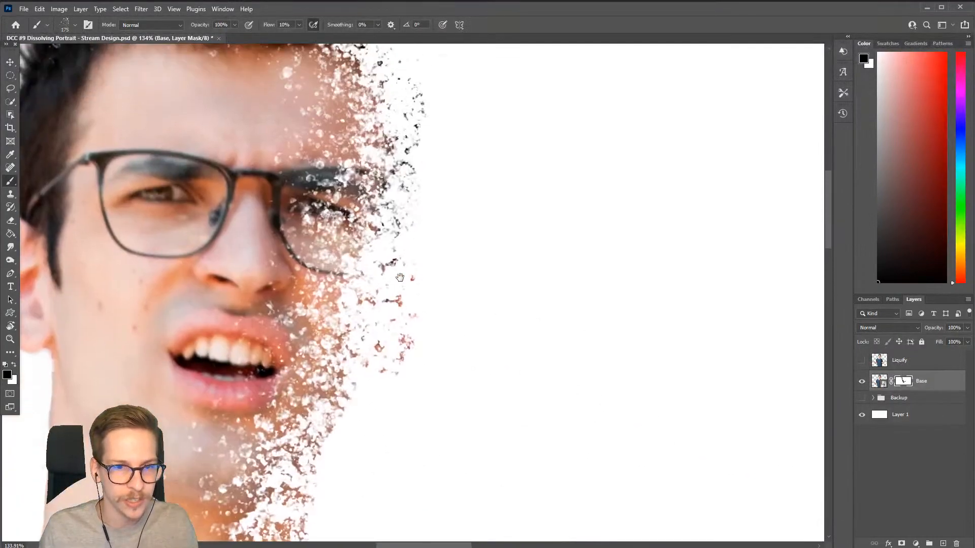
scroll(421, 229, "down", 3)
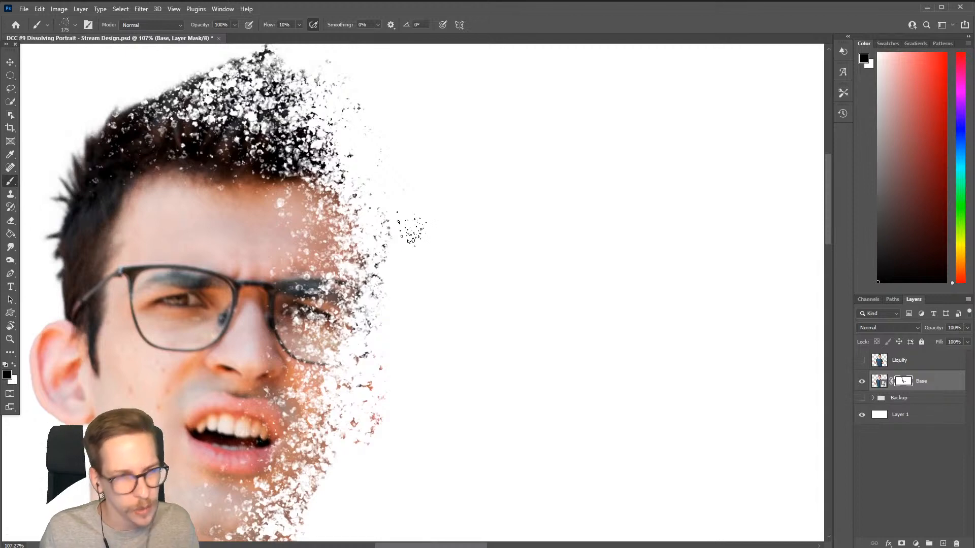
scroll(413, 231, "down", 5)
scroll(445, 337, "down", 10)
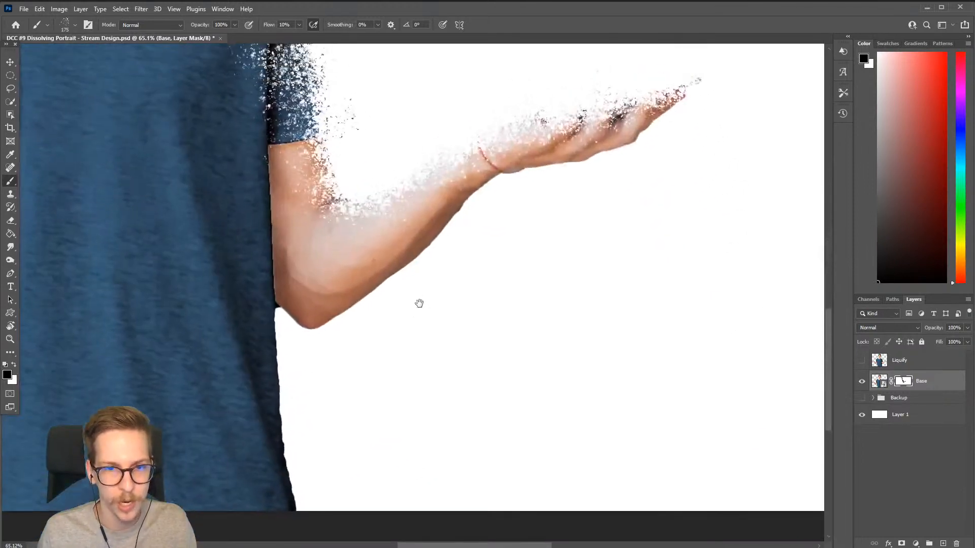
scroll(387, 283, "down", 2)
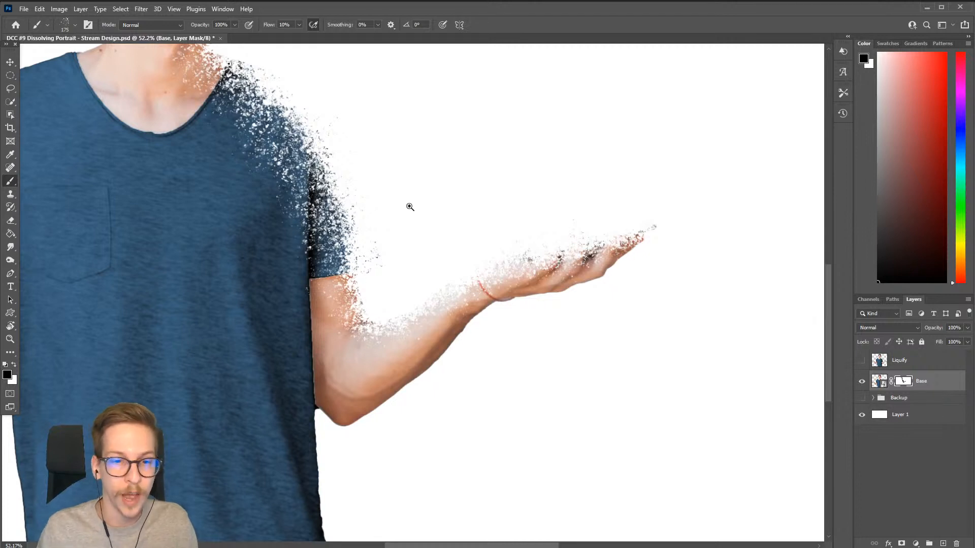
scroll(401, 214, "down", 4)
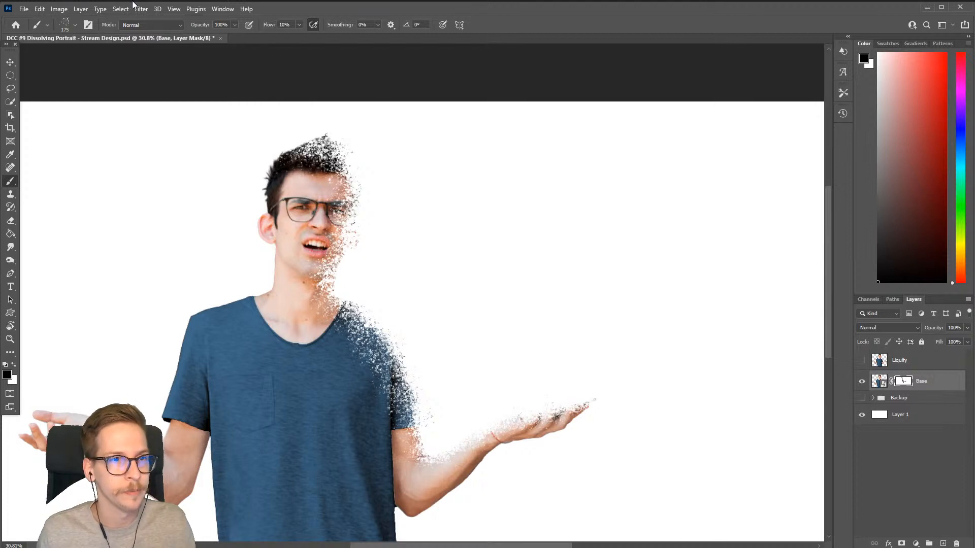
left_click_drag(306, 293, 311, 251)
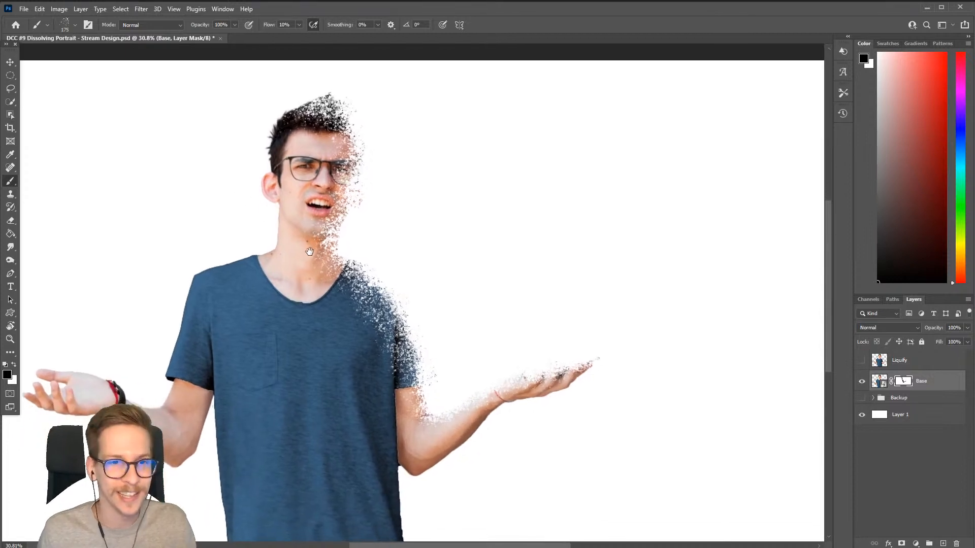
- Apply a Motion Blur to the Base layer mask with a 45° angle and a distance of 15 pixels
left_click(138, 10)
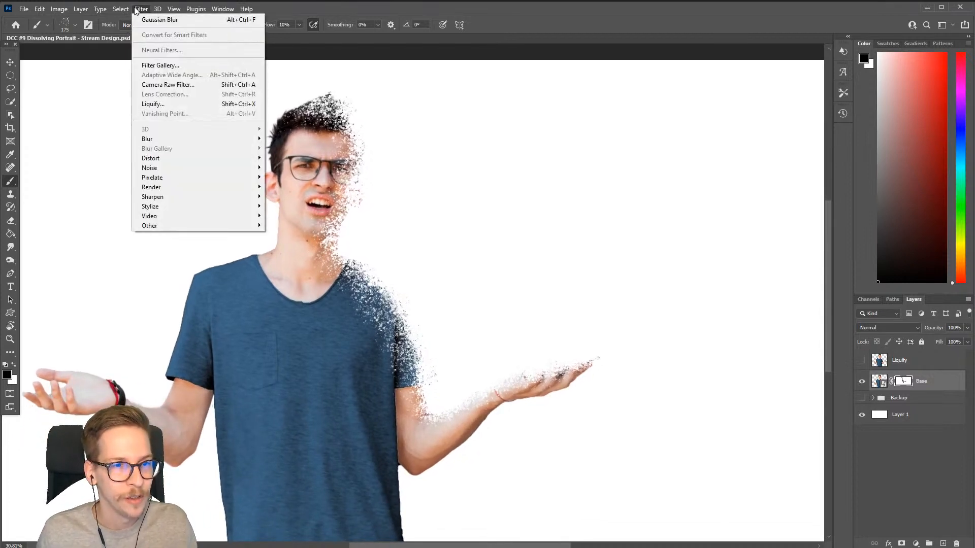
mouse_move(185, 141)
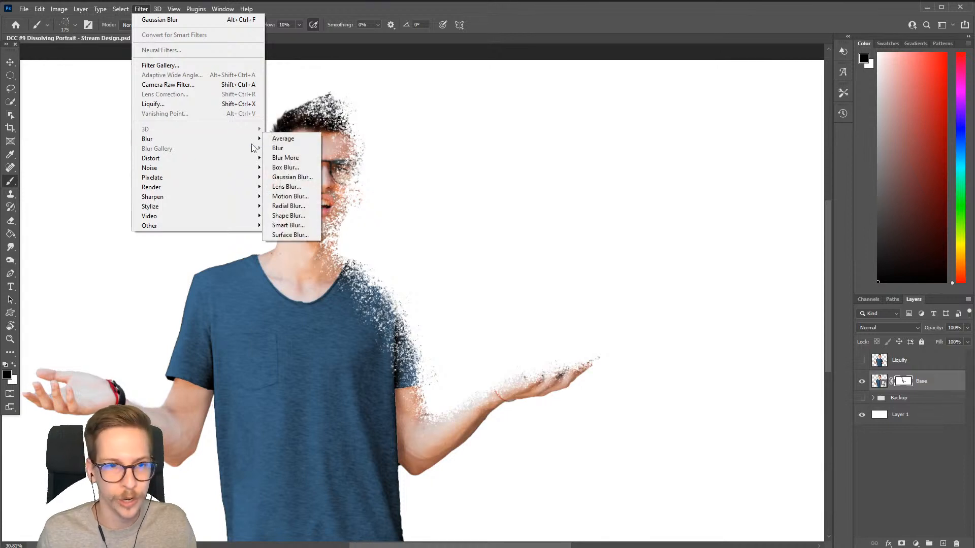
left_click(289, 196)
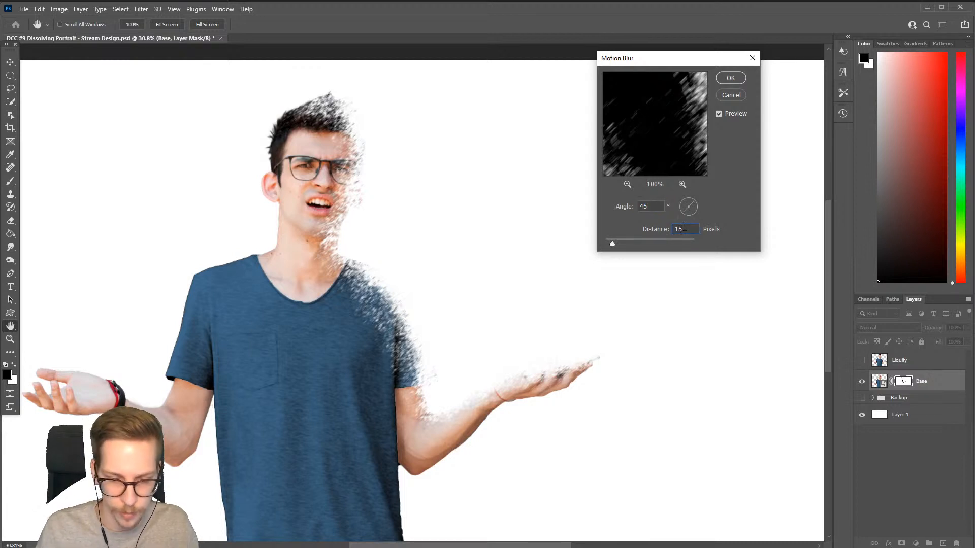
type("0")
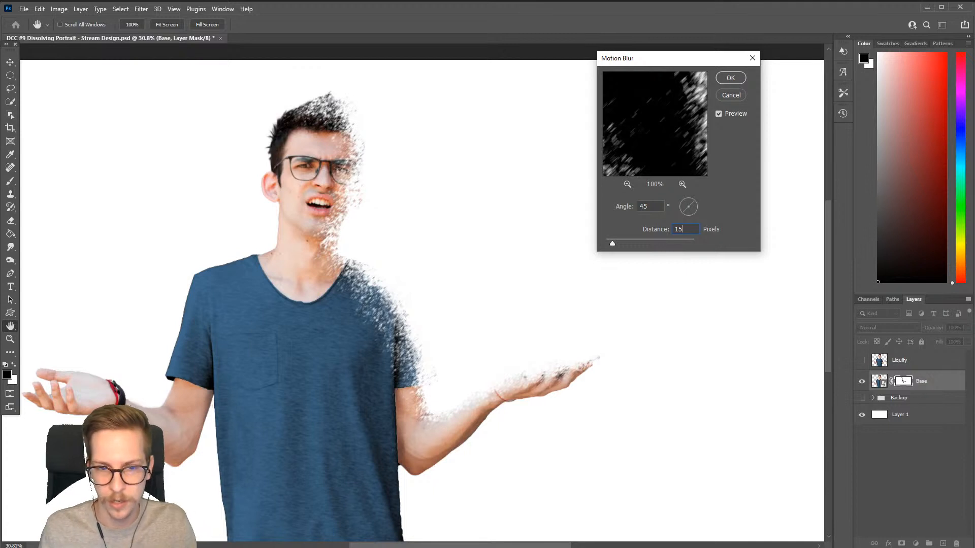
left_click(731, 78)
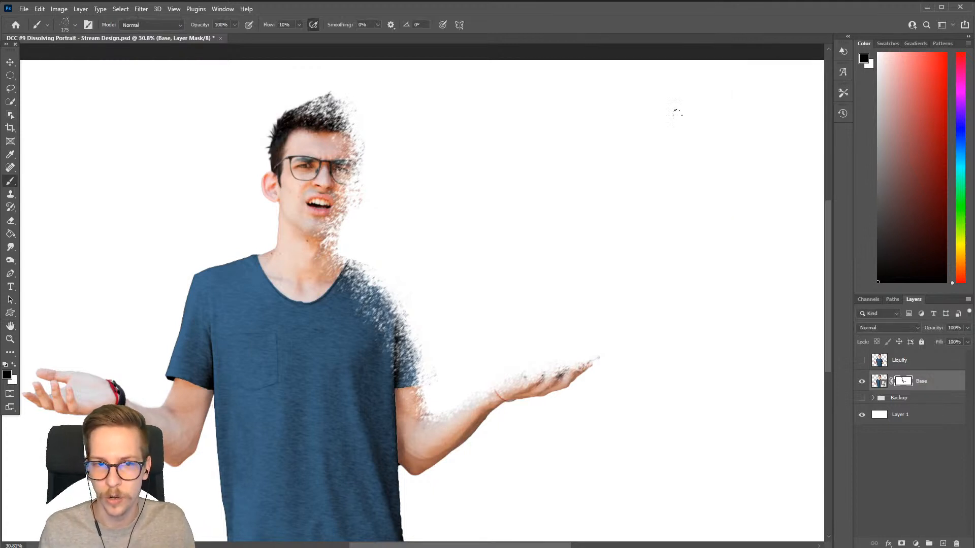
- Hide the Base layer, then show and select the Liquify layer
mouse_move(392, 252)
left_mouse_down()
mouse_move(419, 239)
mouse_move(463, 241)
left_mouse_up()
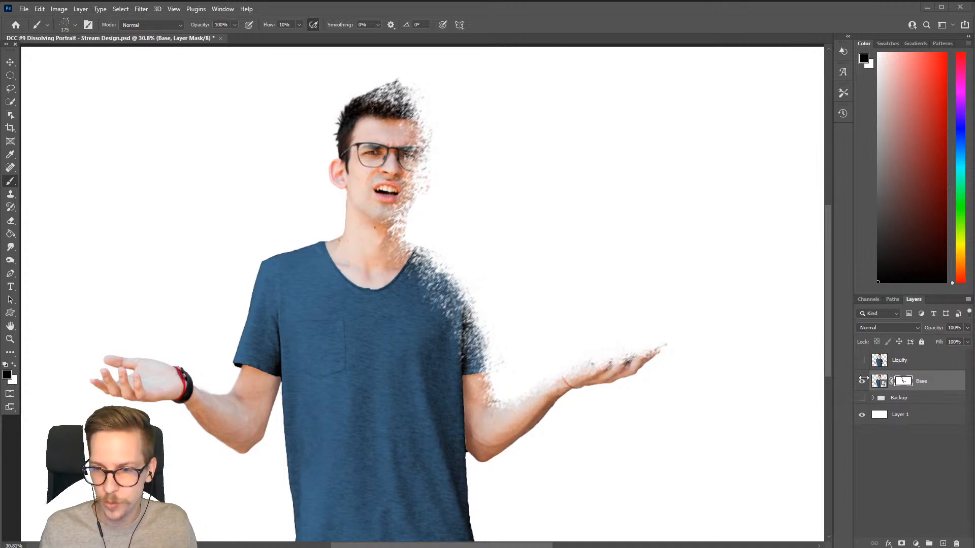
left_click(862, 382)
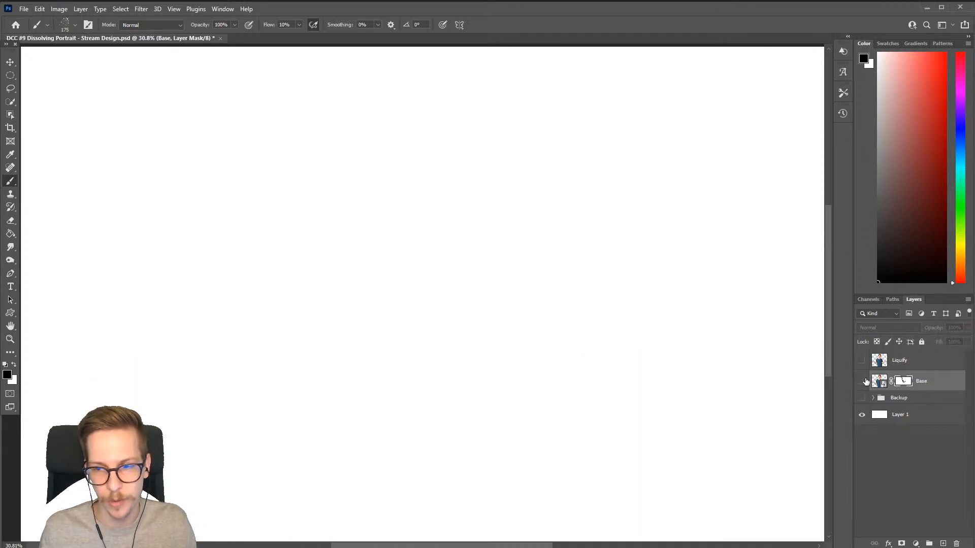
left_click(861, 361)
left_click(902, 366)
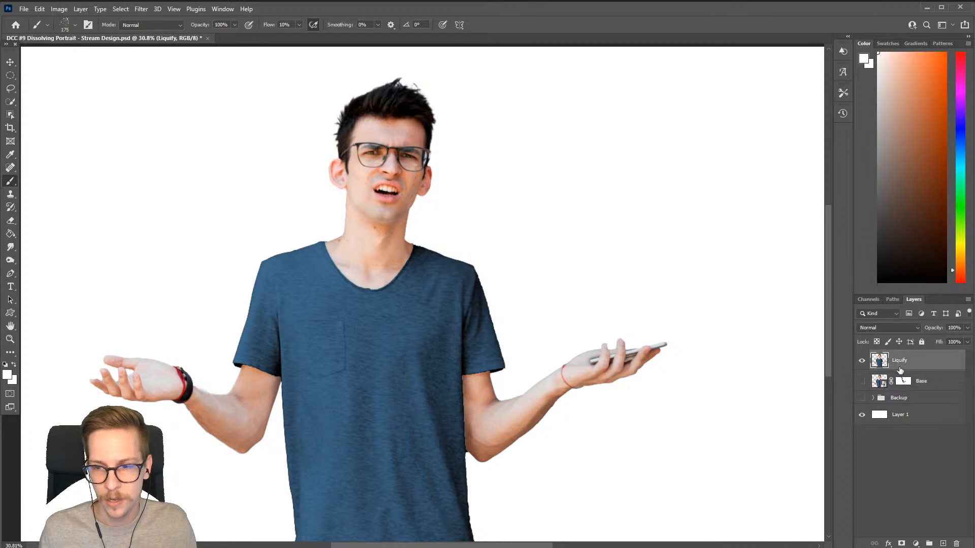
scroll(348, 196, "right", 1)
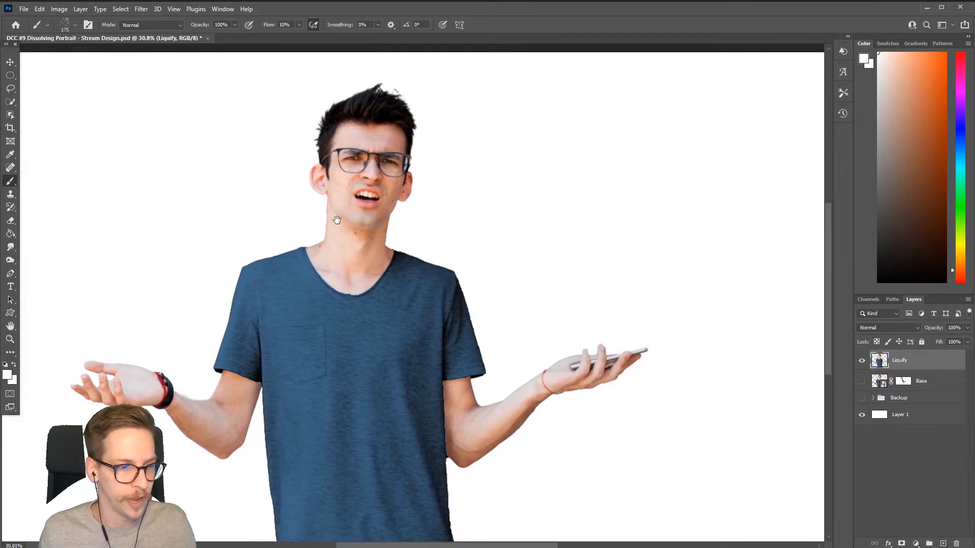
- Open the Liquify filter on the Liquify layer and forward-warp the hair, face edge and shoulder diagonally up and outward with a 400 px brush
left_click(120, 9)
mouse_move(141, 9)
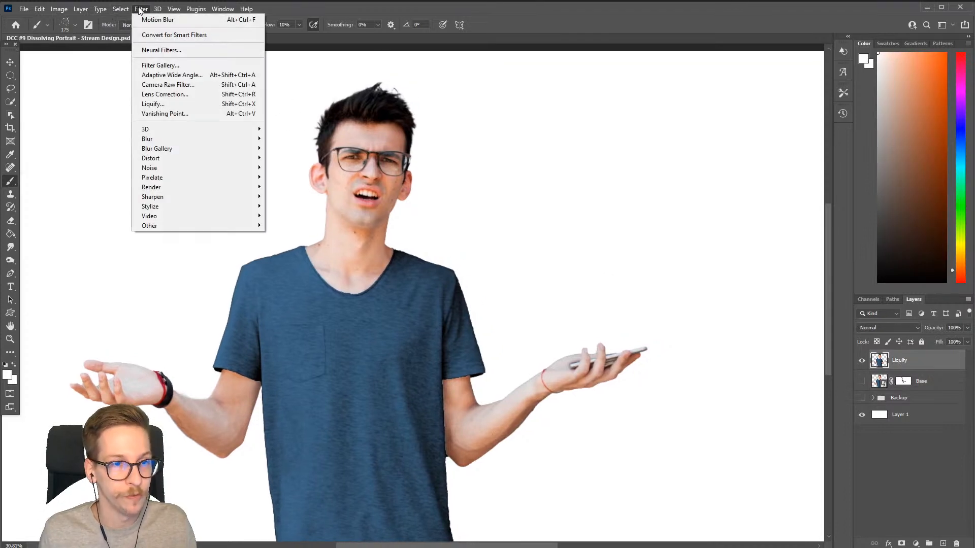
left_click(156, 104)
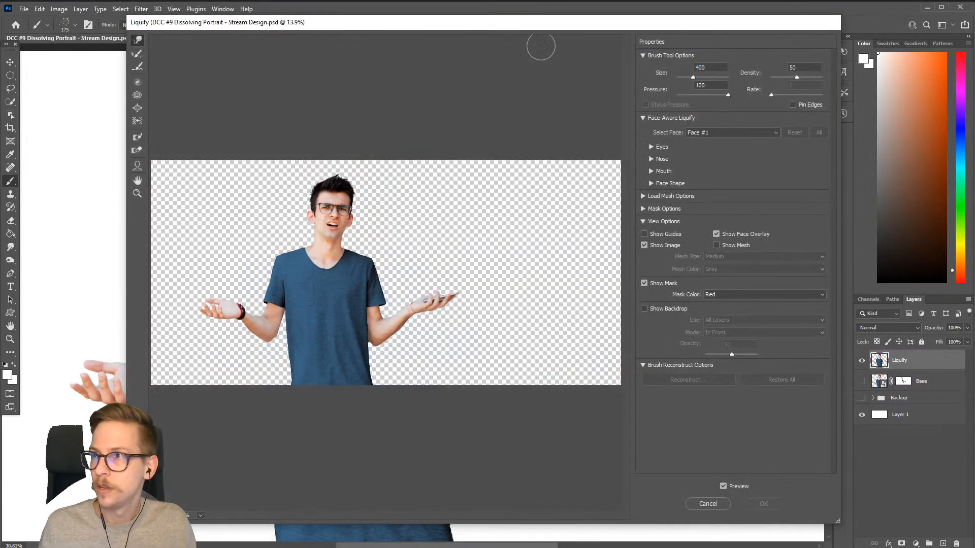
key("ctrl+space")
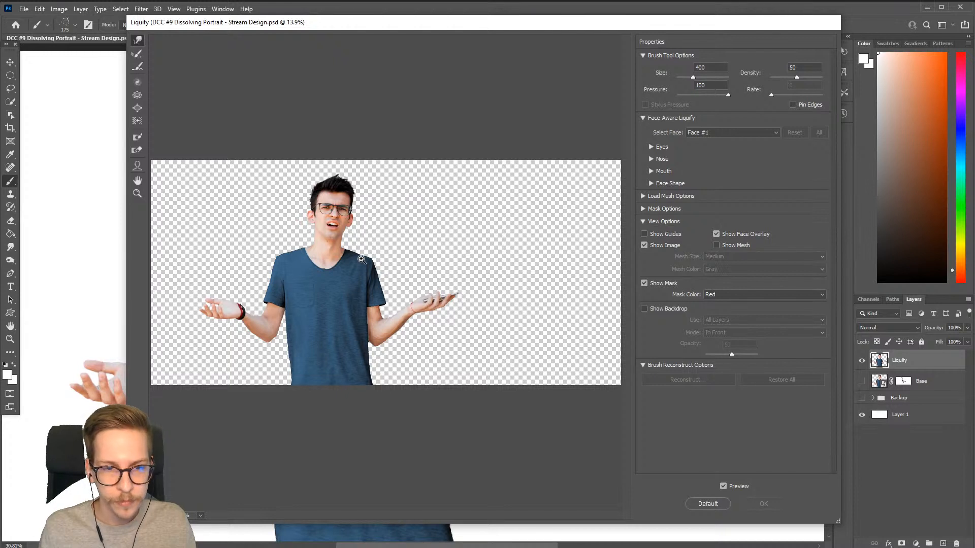
key("ctrl")
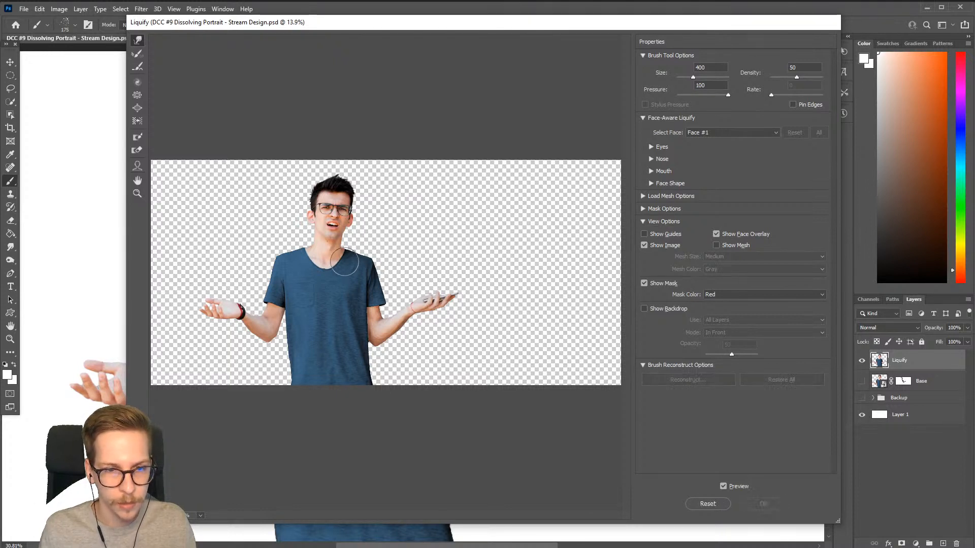
left_click(139, 195)
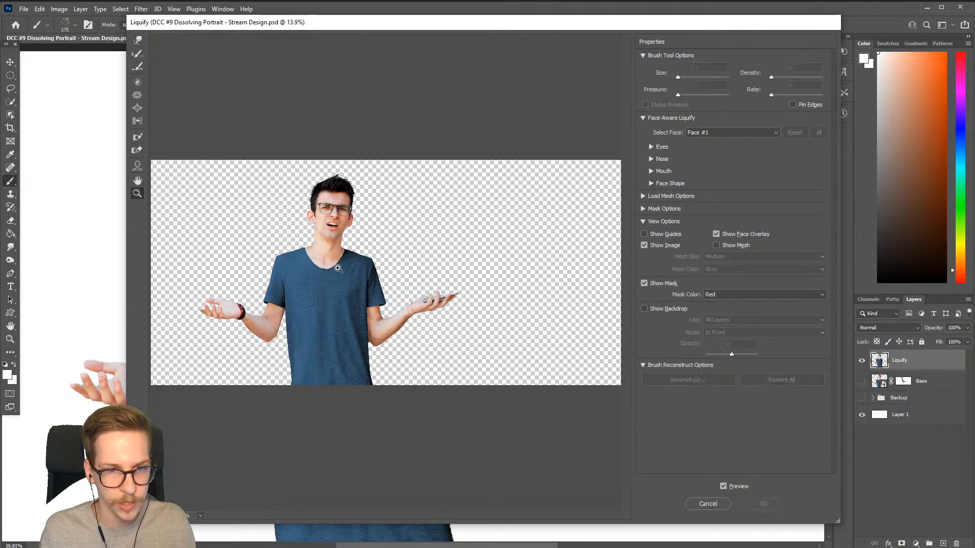
left_click(337, 268)
left_click_drag(441, 246, 399, 249)
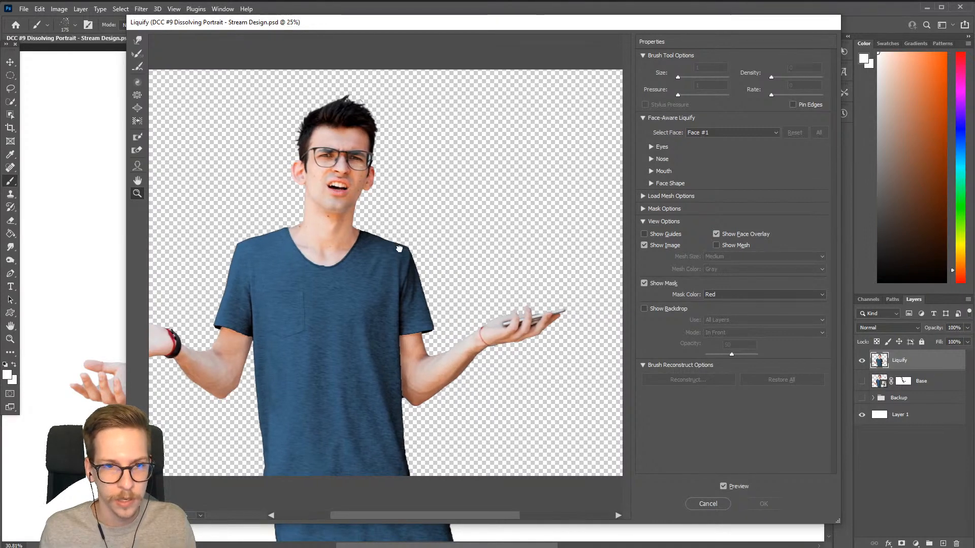
left_click(140, 44)
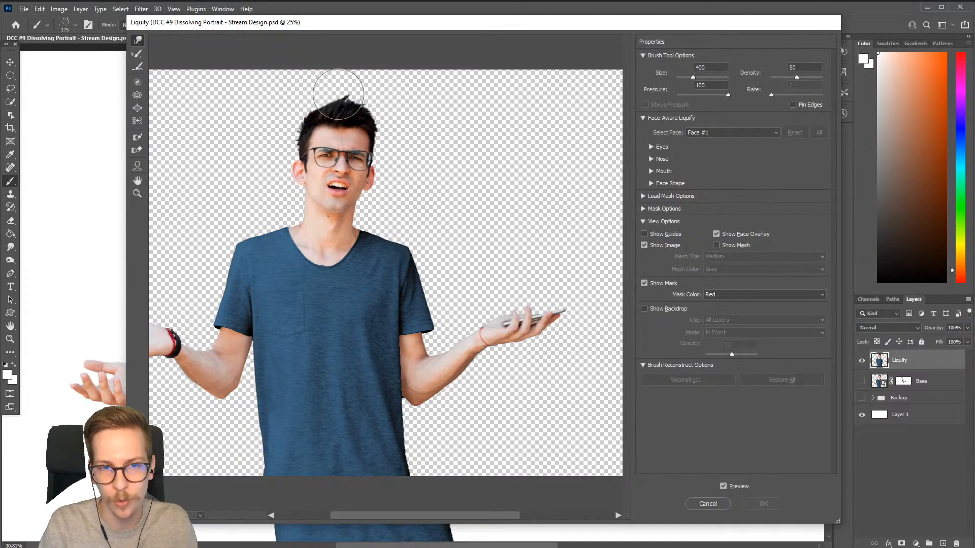
mouse_move(328, 101)
left_mouse_down()
mouse_move(336, 75)
mouse_move(355, 98)
mouse_move(391, 59)
mouse_move(379, 104)
mouse_move(406, 76)
mouse_move(380, 138)
mouse_move(411, 99)
mouse_move(389, 141)
mouse_move(412, 125)
mouse_move(416, 141)
mouse_move(426, 126)
mouse_move(391, 202)
mouse_move(418, 158)
mouse_move(377, 191)
mouse_move(433, 139)
mouse_move(407, 162)
mouse_move(442, 109)
left_mouse_up()
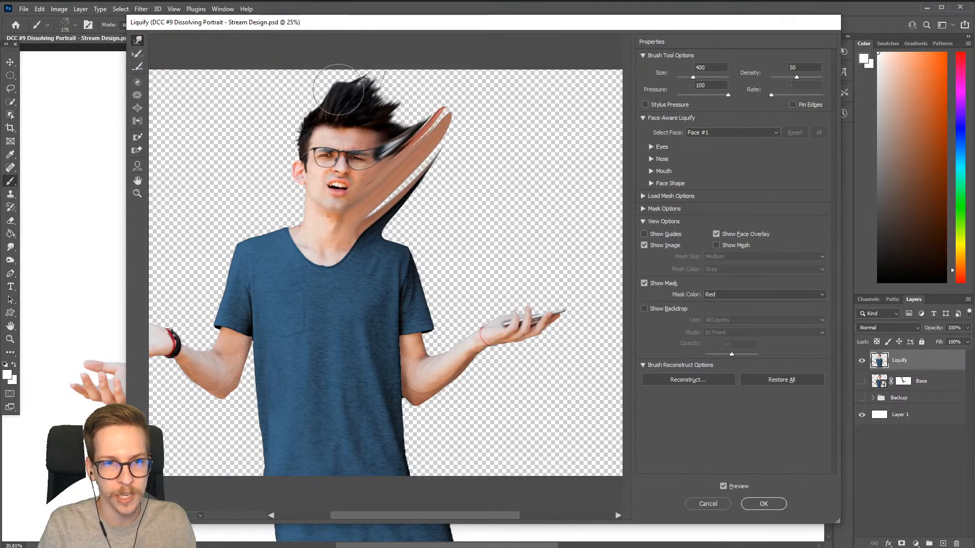
mouse_move(320, 91)
left_mouse_down()
mouse_move(341, 56)
mouse_move(360, 66)
mouse_move(421, 62)
mouse_move(398, 131)
mouse_move(453, 86)
mouse_move(450, 73)
mouse_move(438, 84)
mouse_move(455, 111)
mouse_move(441, 219)
mouse_move(469, 202)
mouse_move(431, 317)
mouse_move(480, 234)
mouse_move(457, 226)
mouse_move(467, 183)
mouse_move(439, 187)
mouse_move(475, 160)
left_mouse_up()
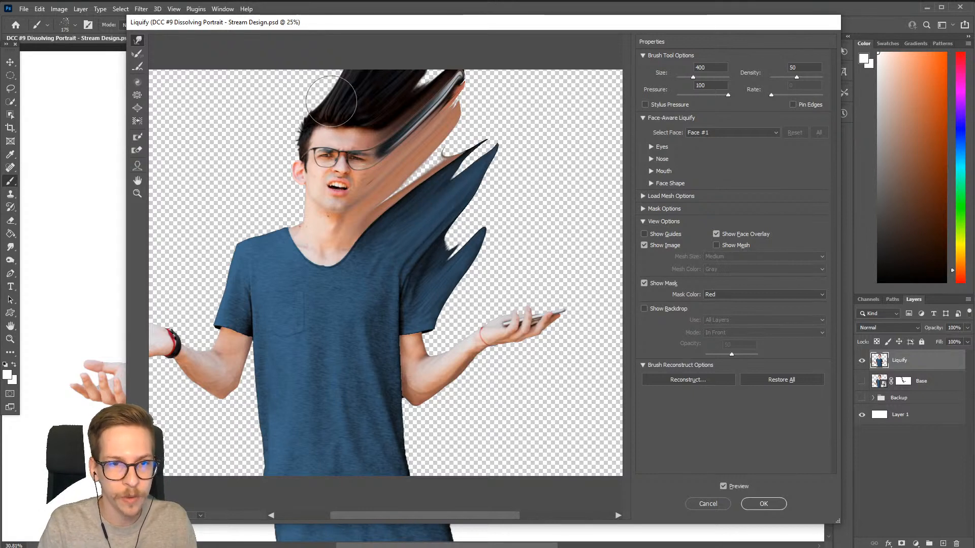
mouse_move(338, 75)
left_mouse_down()
mouse_move(316, 104)
mouse_move(322, 76)
left_mouse_up()
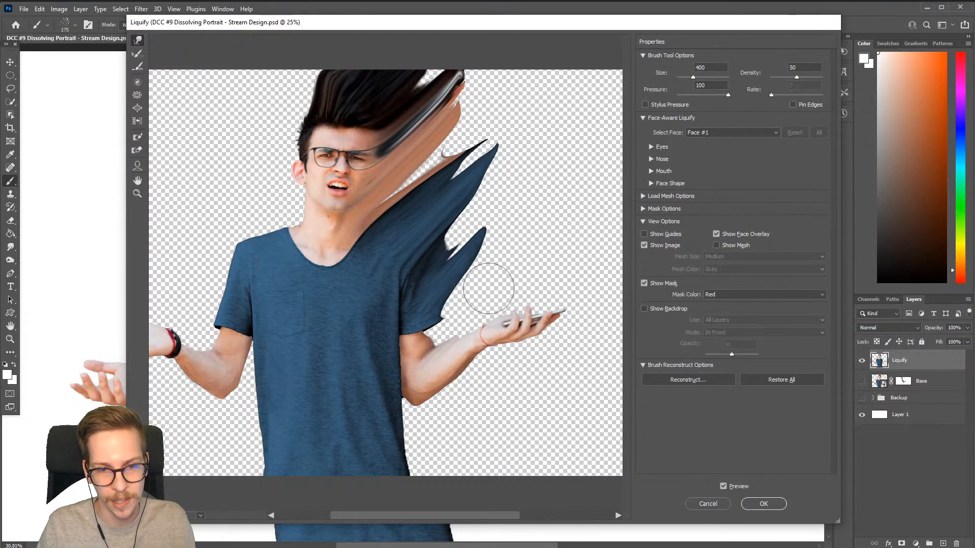
- Push the phone-side sleeve, upper arm, neck and shoulder edge diagonally up and outward with the Forward Warp tool
mouse_move(433, 321)
left_mouse_down()
mouse_move(461, 284)
mouse_move(438, 333)
mouse_move(476, 284)
mouse_move(464, 310)
mouse_move(430, 314)
mouse_move(516, 189)
mouse_move(446, 235)
mouse_move(513, 157)
left_mouse_up()
scroll(512, 157, "right", 3)
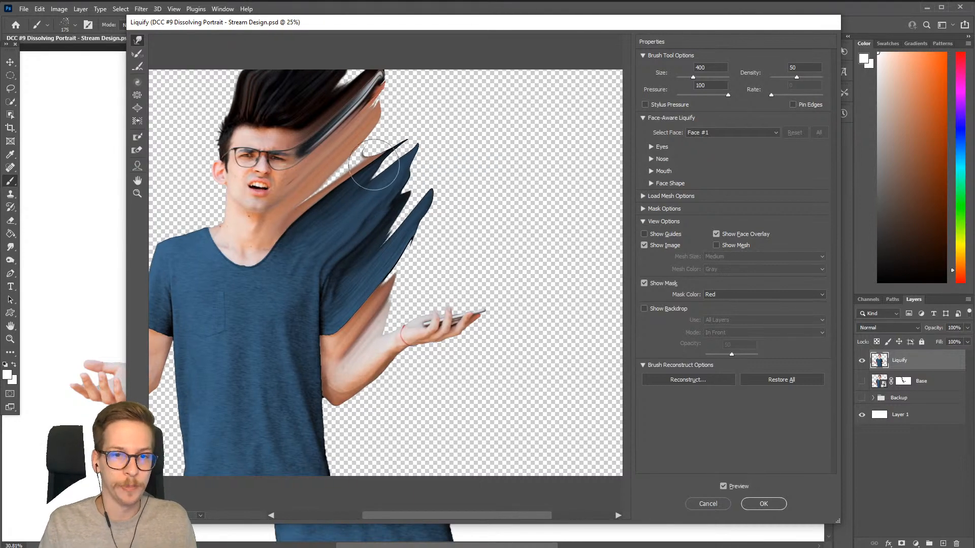
left_click_drag(320, 189, 413, 98)
left_click_drag(338, 174, 446, 65)
left_click_drag(371, 138, 452, 92)
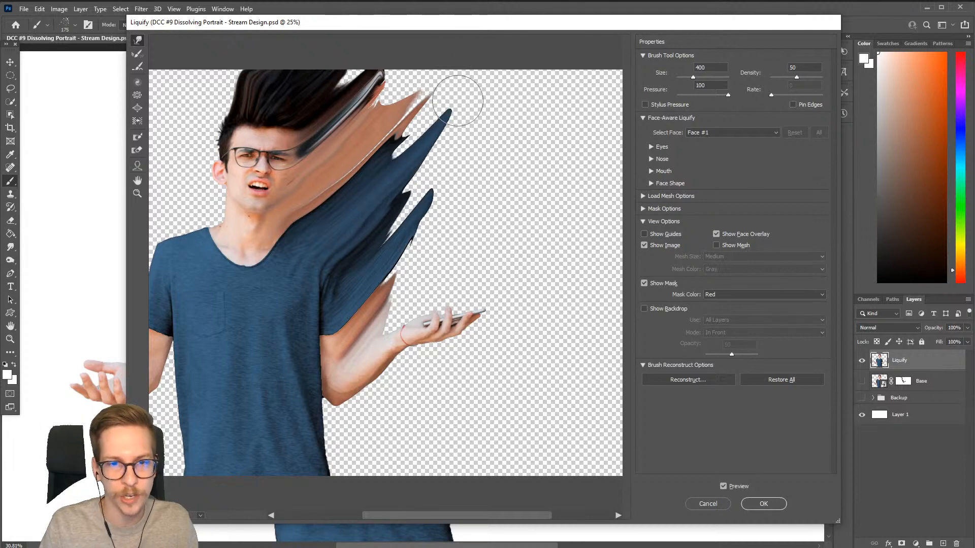
- Extend the blue shirt streaks from the shoulder and sleeve farther outward toward the upper canvas edge
left_click_drag(340, 224, 440, 103)
left_click_drag(370, 248, 464, 170)
left_click_drag(412, 205, 455, 147)
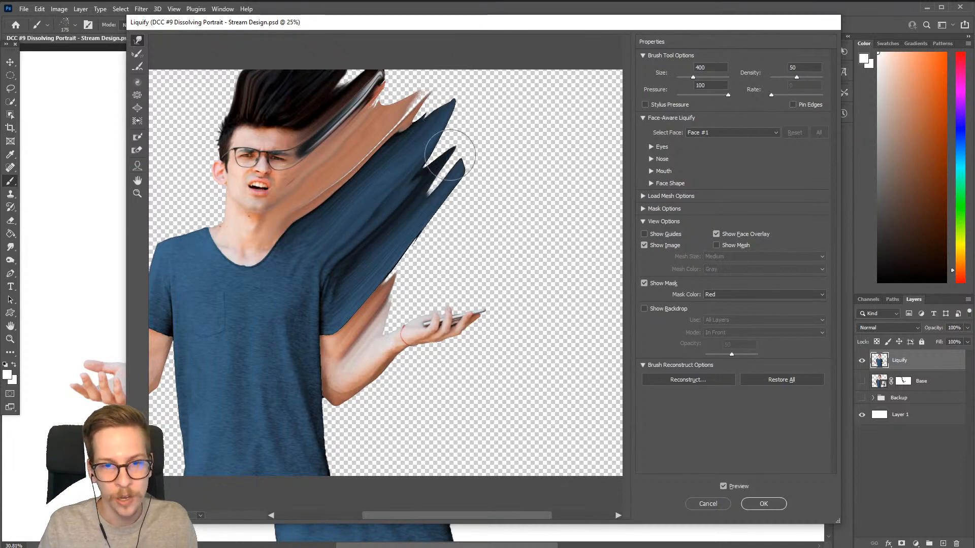
left_click_drag(385, 244, 476, 128)
left_click_drag(385, 168, 474, 85)
left_click_drag(416, 180, 490, 102)
left_click_drag(417, 162, 487, 87)
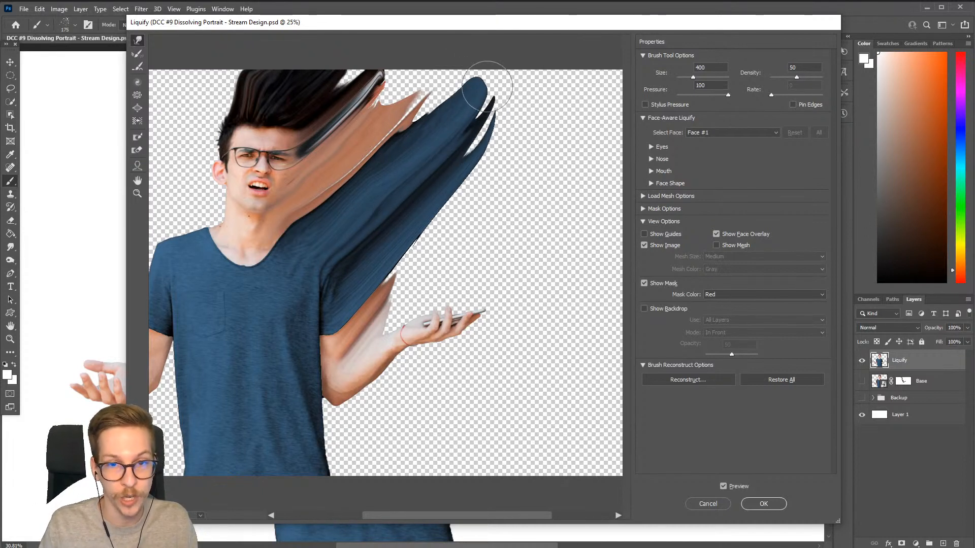
- Stretch the skin and hair streaks beside the face up to the canvas's upper edge, closing the gaps at their tips
left_click_drag(387, 128, 455, 61)
mouse_move(391, 147)
left_mouse_down()
mouse_move(453, 66)
mouse_move(446, 83)
left_mouse_up()
left_click_drag(346, 137, 402, 61)
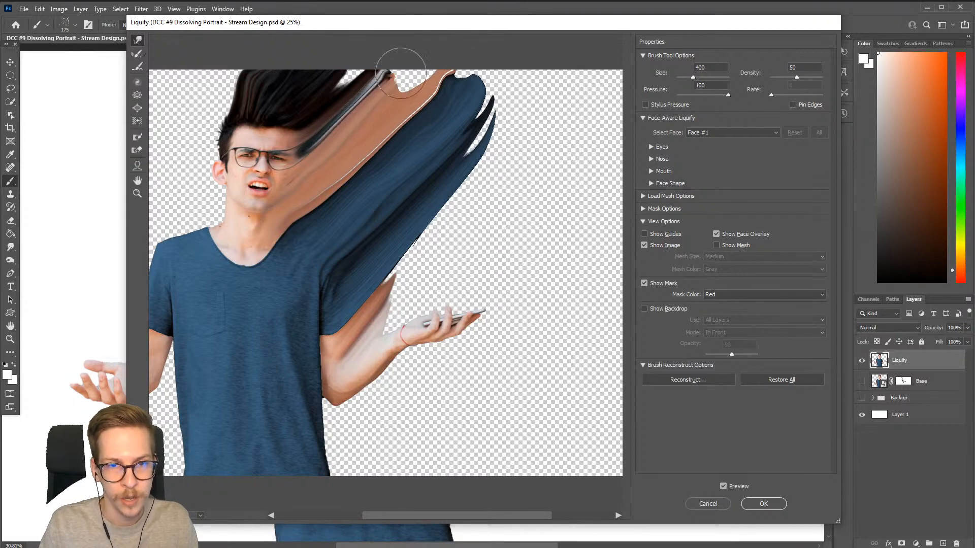
left_click_drag(317, 103, 368, 58)
left_click_drag(398, 89, 444, 48)
left_click_drag(401, 132, 457, 66)
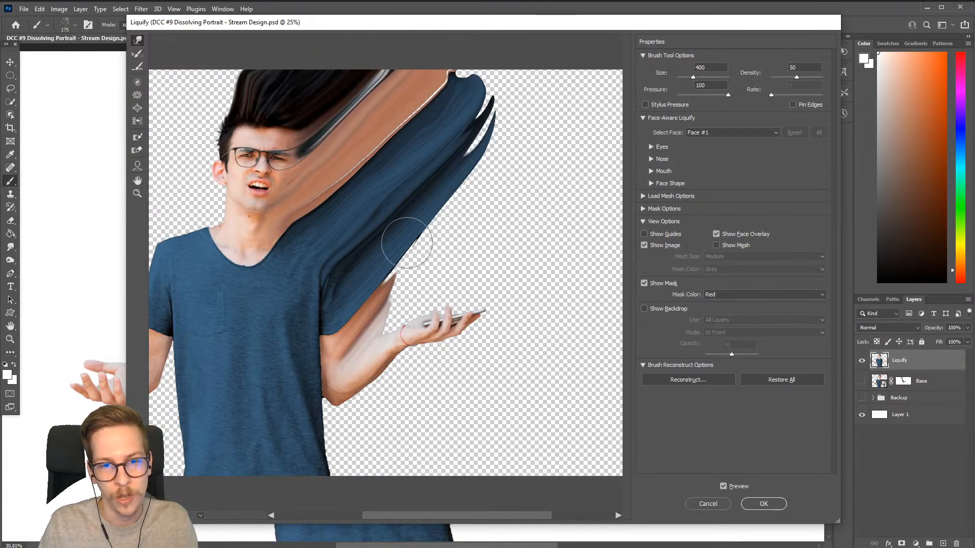
- Pull the phone-side upper arm and forearm skin up along the underside of the stretched shirt
left_click_drag(396, 269, 460, 213)
left_click_drag(411, 285, 491, 169)
left_click_drag(394, 243, 485, 147)
left_click_drag(425, 235, 480, 167)
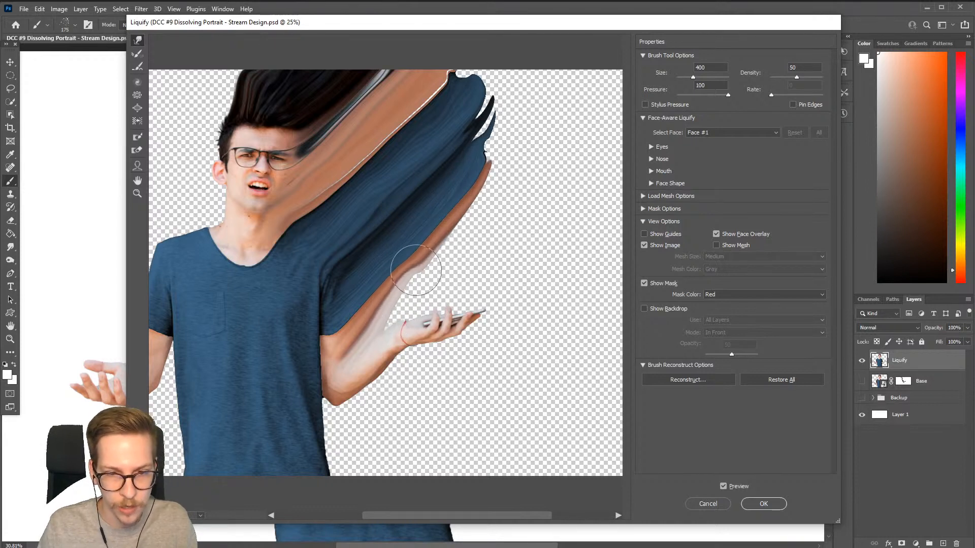
- Forward-warp the forearm, hand and phone diagonally up into long streaks beside the shirt streaks
scroll(460, 312, "up", 5)
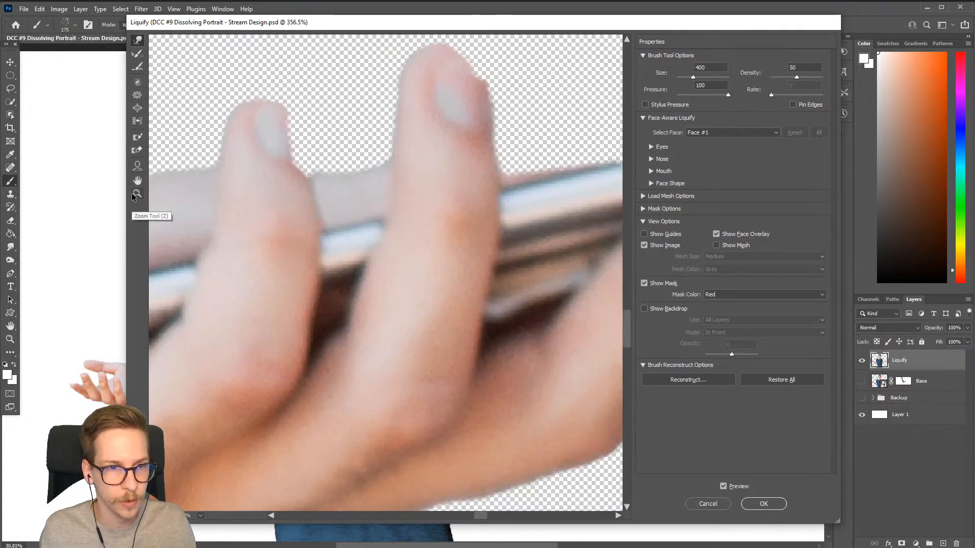
left_click(137, 193)
left_click(367, 294, "alt")
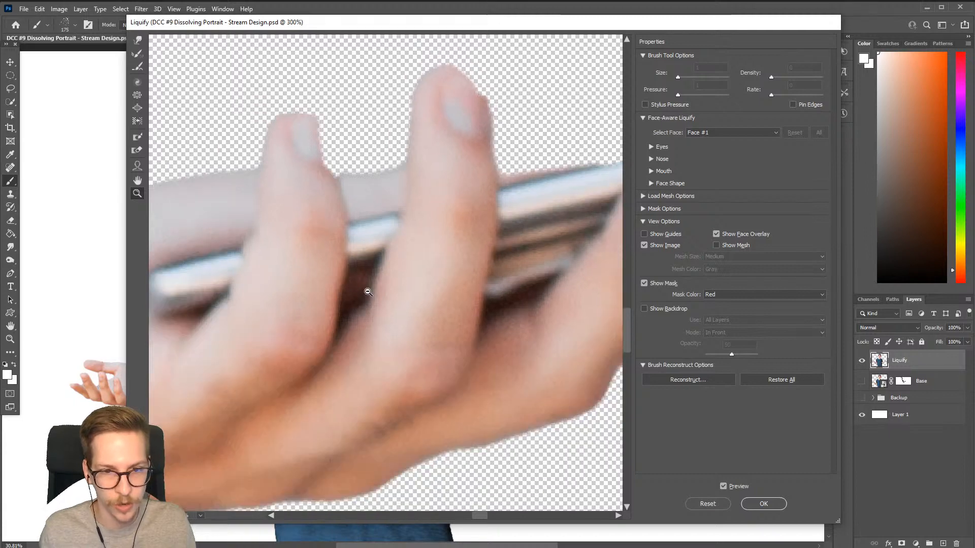
left_click(368, 293, "alt")
left_click(369, 293, "alt")
left_click(377, 249, "alt")
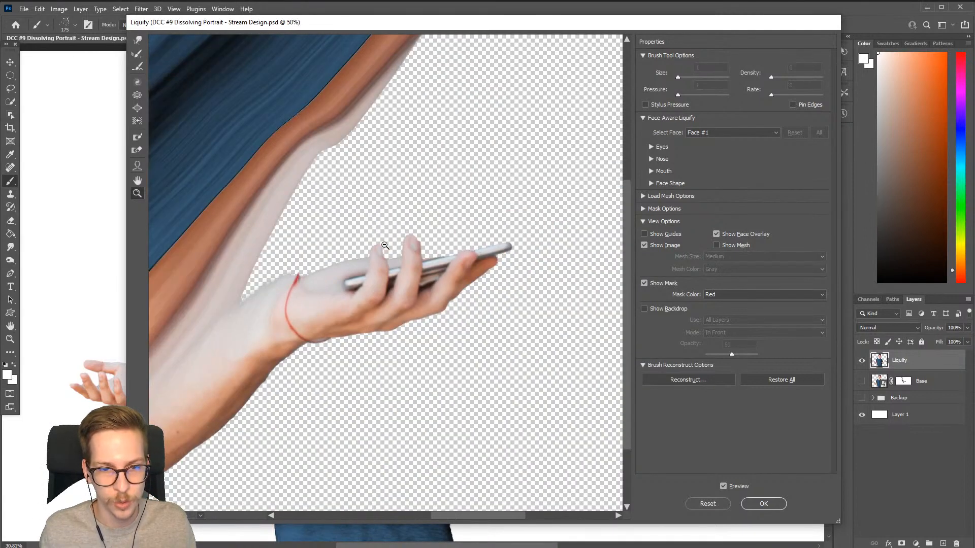
left_click(387, 245, "alt")
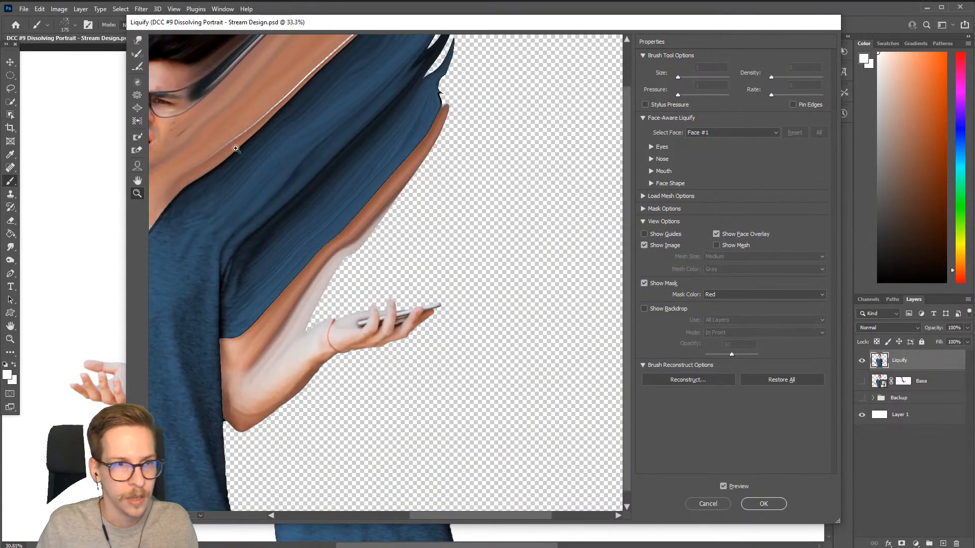
left_click(137, 40)
mouse_move(326, 304)
left_mouse_down()
mouse_move(344, 261)
mouse_move(361, 298)
mouse_move(390, 254)
mouse_move(386, 298)
mouse_move(435, 236)
mouse_move(410, 280)
mouse_move(456, 231)
mouse_move(412, 296)
mouse_move(424, 251)
mouse_move(326, 306)
mouse_move(351, 251)
mouse_move(312, 300)
mouse_move(309, 323)
mouse_move(352, 245)
mouse_move(368, 253)
mouse_move(359, 295)
mouse_move(406, 208)
mouse_move(373, 293)
mouse_move(427, 208)
mouse_move(415, 284)
mouse_move(467, 195)
mouse_move(422, 283)
mouse_move(495, 195)
mouse_move(436, 286)
mouse_move(504, 180)
mouse_move(396, 246)
mouse_move(497, 136)
mouse_move(335, 276)
mouse_move(472, 118)
mouse_move(316, 265)
mouse_move(465, 121)
mouse_move(400, 218)
mouse_move(453, 137)
mouse_move(368, 297)
mouse_move(449, 195)
mouse_move(426, 252)
mouse_move(491, 153)
mouse_move(413, 211)
mouse_move(458, 89)
mouse_move(374, 199)
mouse_move(458, 89)
mouse_move(412, 180)
mouse_move(449, 100)
mouse_move(477, 115)
left_mouse_up()
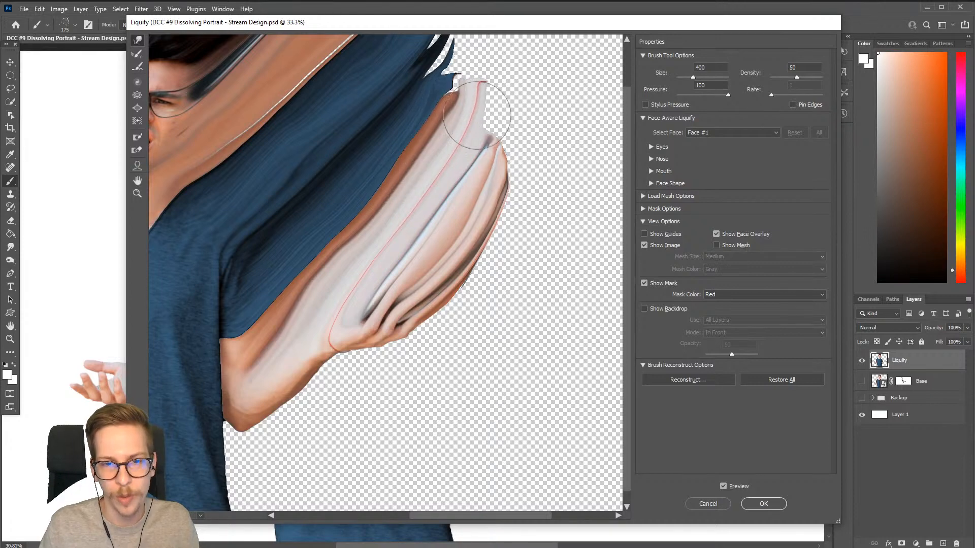
- With the whole canvas in view, lengthen the outer tips of the shirt, arm and hand streaks toward the upper canvas edge
left_click(137, 193)
left_click(358, 202, "alt")
left_click(361, 203, "alt")
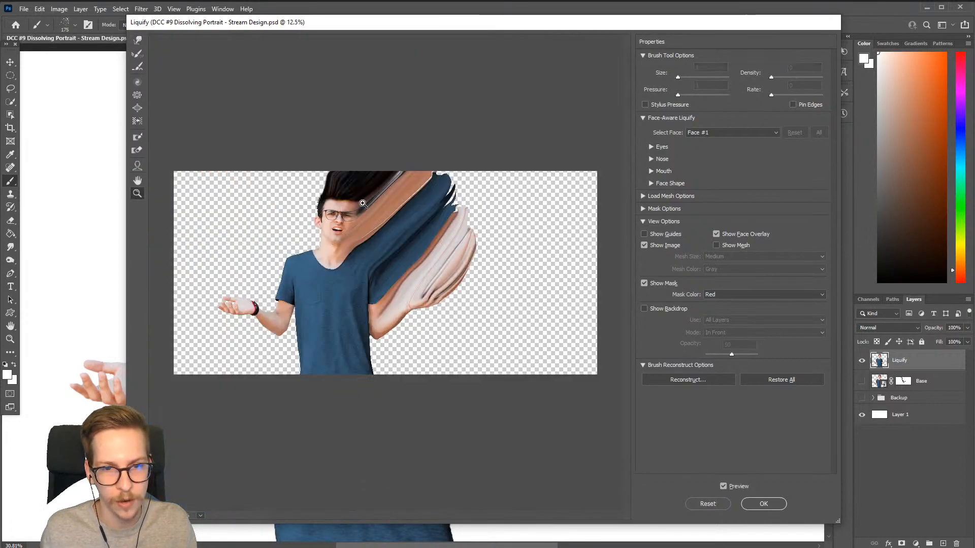
left_click(137, 40)
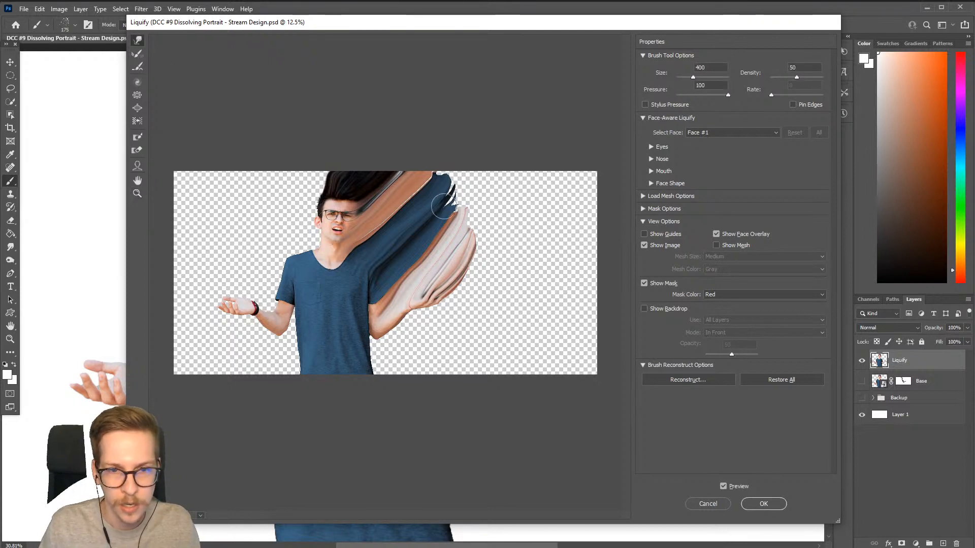
left_click_drag(442, 205, 482, 158)
mouse_move(446, 239)
left_mouse_down()
mouse_move(483, 171)
mouse_move(449, 223)
mouse_move(490, 199)
left_mouse_up()
left_click_drag(439, 275, 487, 203)
left_click_drag(456, 247, 500, 197)
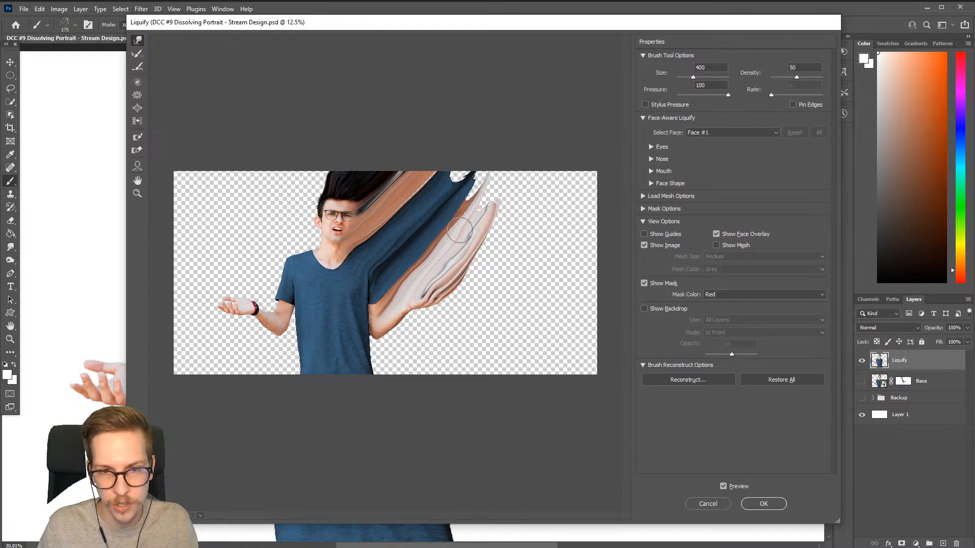
mouse_move(460, 230)
left_mouse_down()
mouse_move(495, 181)
mouse_move(485, 172)
left_mouse_up()
left_click_drag(446, 197, 472, 163)
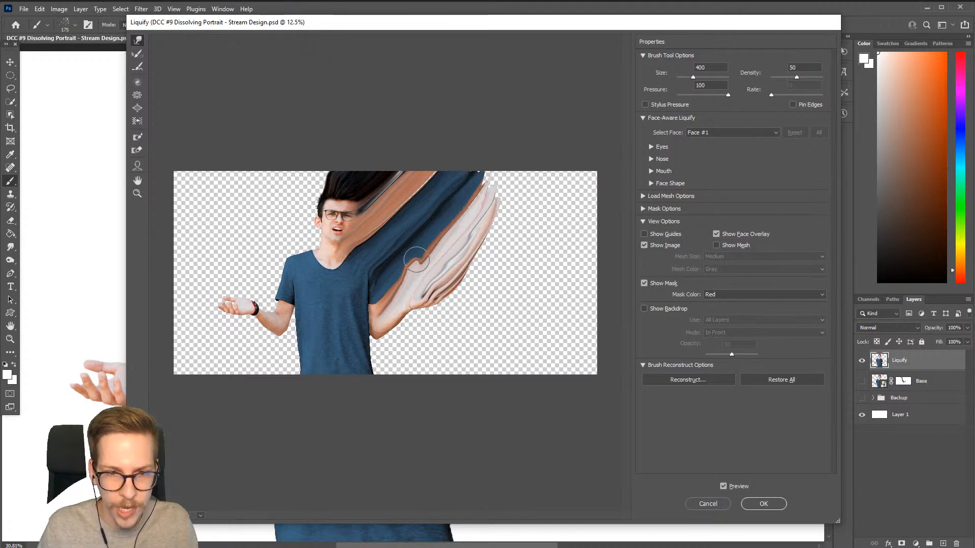
- Warp the seams between the arm, shirt and face streaks into irregular waves and apply the Liquify filter
left_click_drag(418, 256, 464, 213)
mouse_move(390, 284)
left_mouse_down()
mouse_move(415, 227)
mouse_move(452, 196)
left_mouse_up()
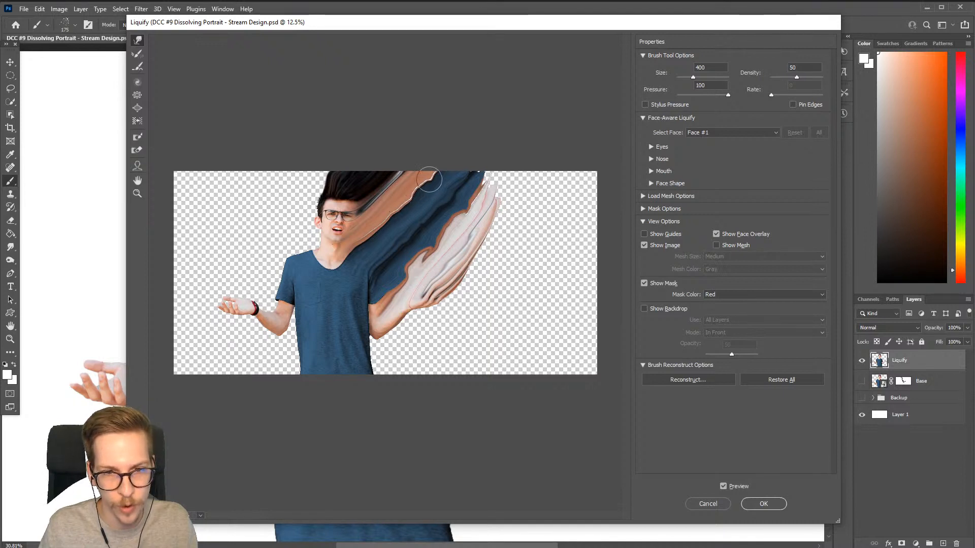
mouse_move(380, 229)
left_mouse_down()
mouse_move(399, 222)
mouse_move(444, 168)
left_mouse_up()
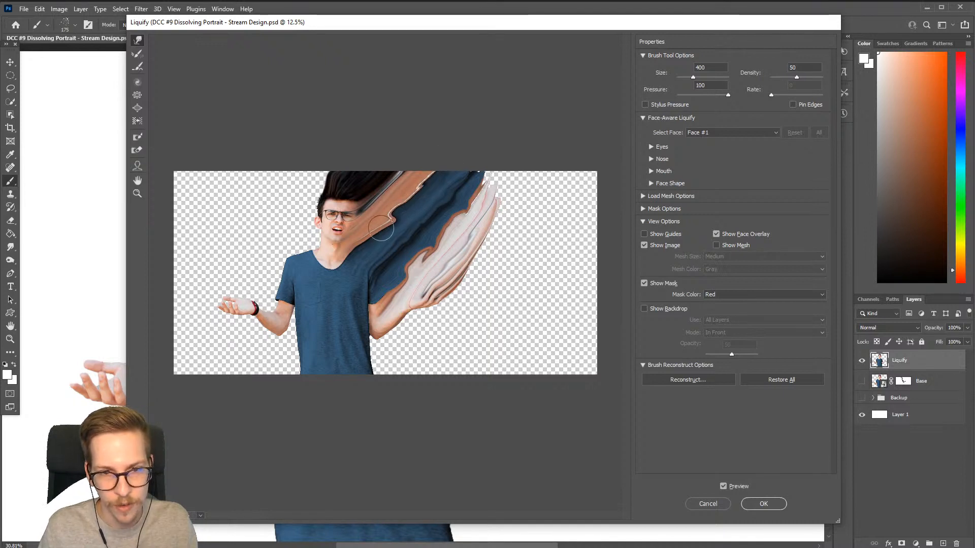
left_click_drag(381, 229, 431, 176)
left_click_drag(408, 266, 458, 207)
left_click_drag(379, 186, 401, 173)
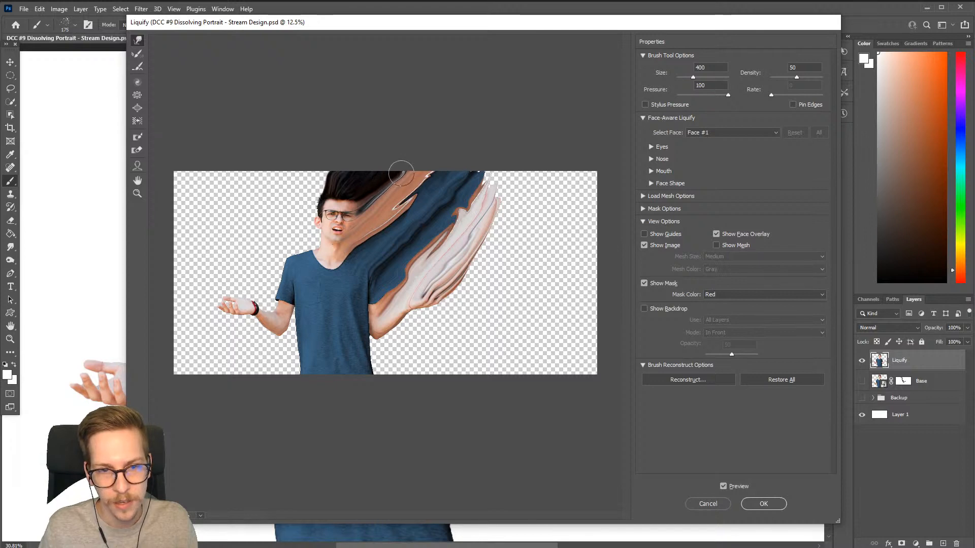
left_click_drag(485, 237, 486, 187)
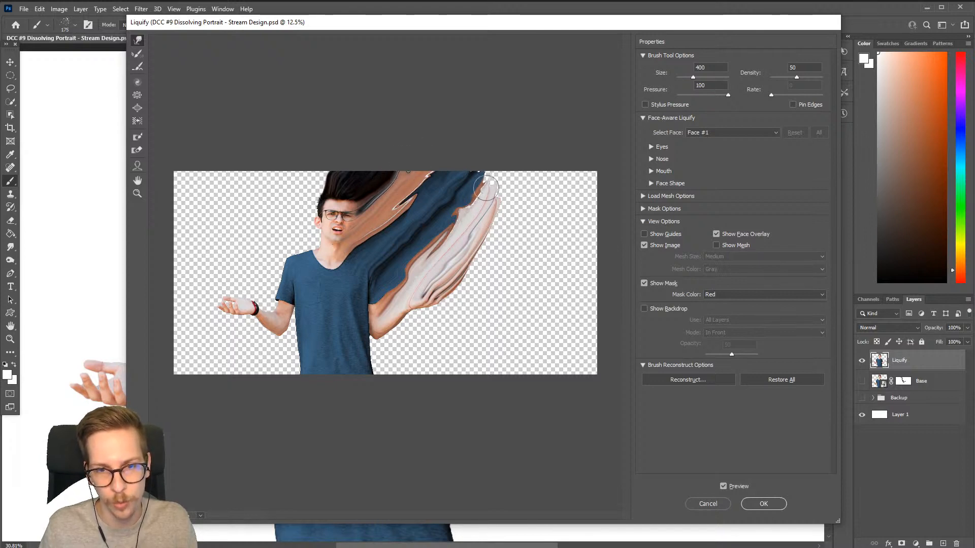
left_click(763, 504)
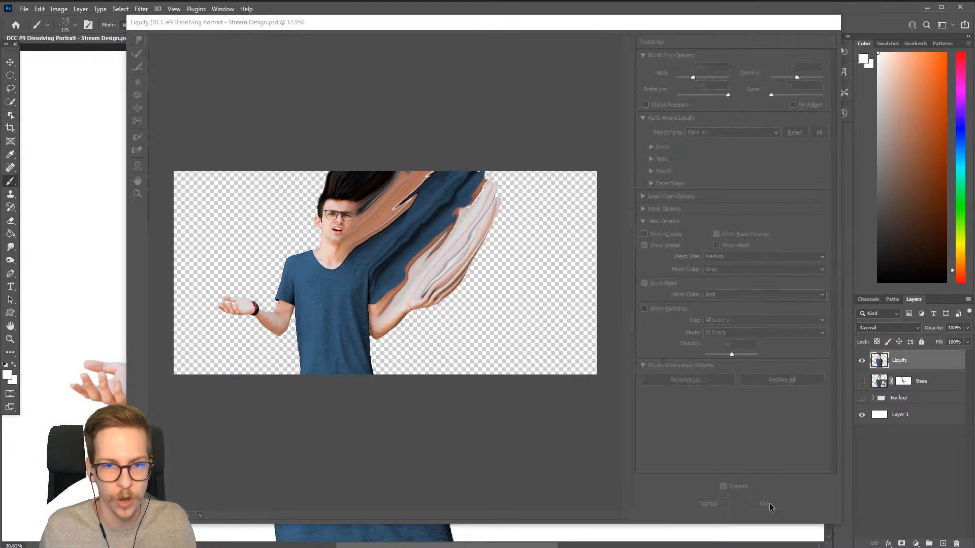
- Try the Smudge tool at 50% strength along the seam between the stretched skin and shirt, and undo the last stroke
scroll(587, 272, "down", 5)
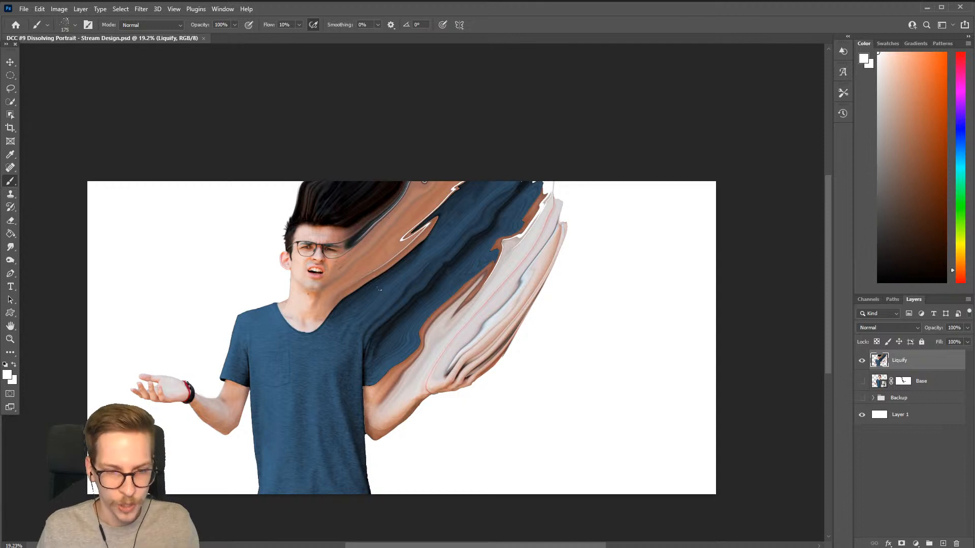
scroll(445, 263, "down", 1)
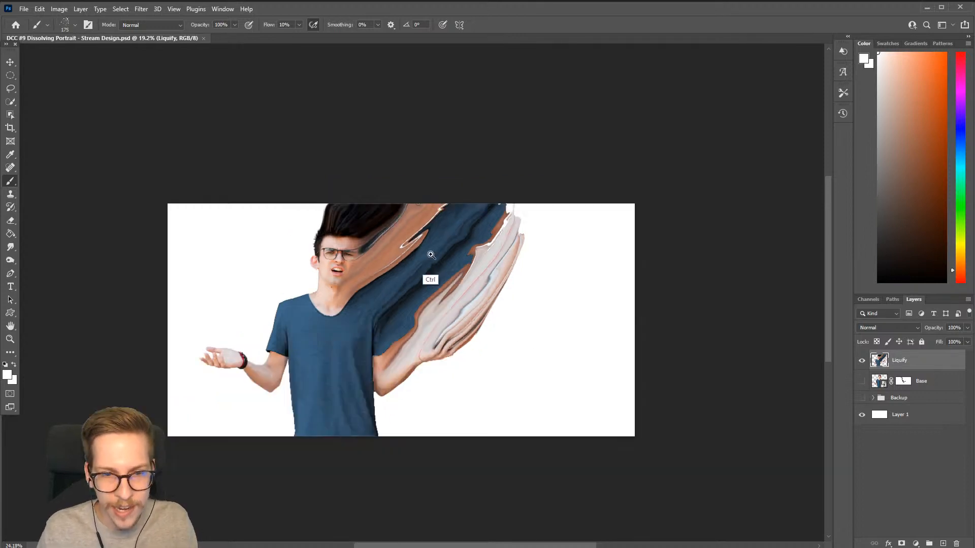
scroll(428, 276, "up", 6)
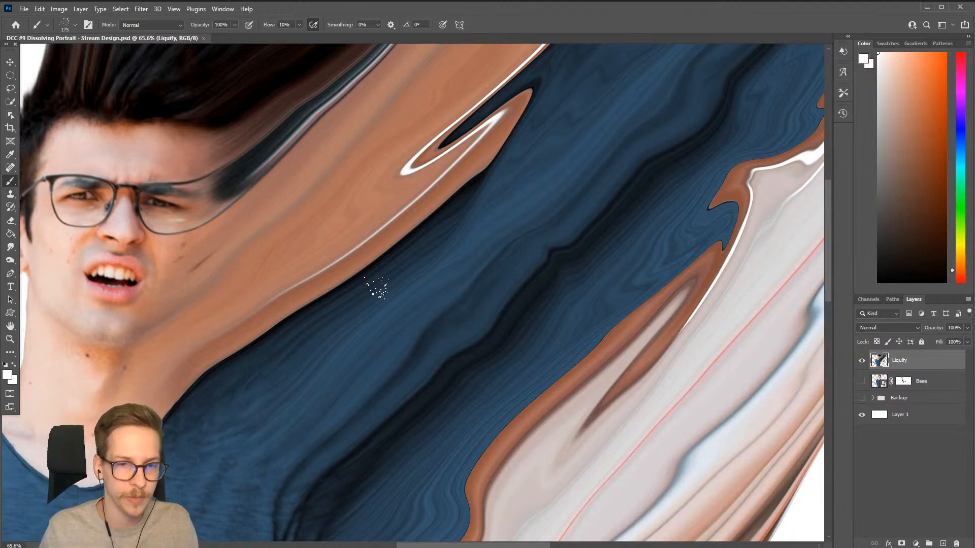
key("r")
scroll(428, 255, "down", 3)
mouse_move(462, 226)
left_mouse_down()
mouse_move(435, 278)
mouse_move(404, 240)
left_mouse_up()
mouse_move(341, 260)
left_mouse_down()
mouse_move(348, 270)
mouse_move(412, 222)
left_mouse_up()
key("ctrl+z")
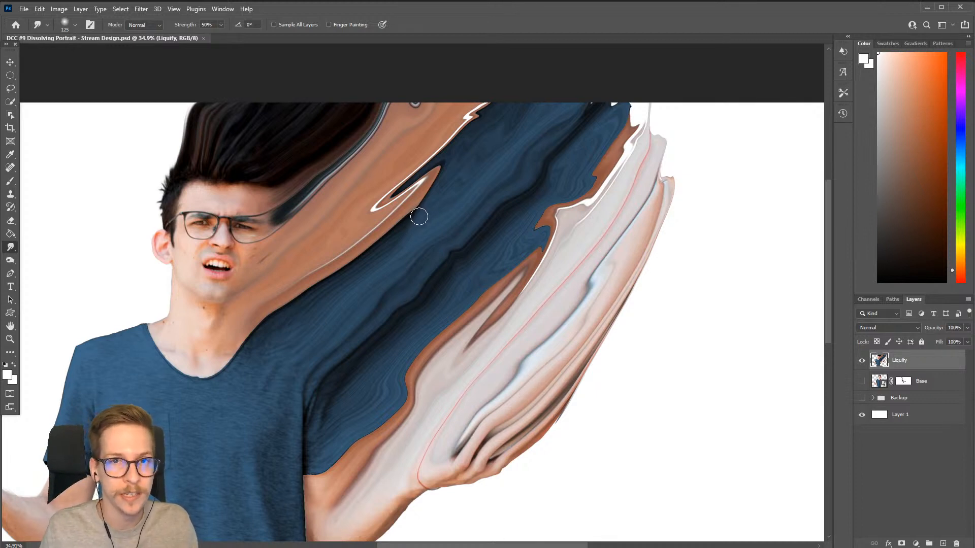
- Smudge the seam between the stretched skin and shirt around the white swirl and near the upper canvas edge, reducing the brush to 70 px
left_click_drag(413, 219, 380, 230)
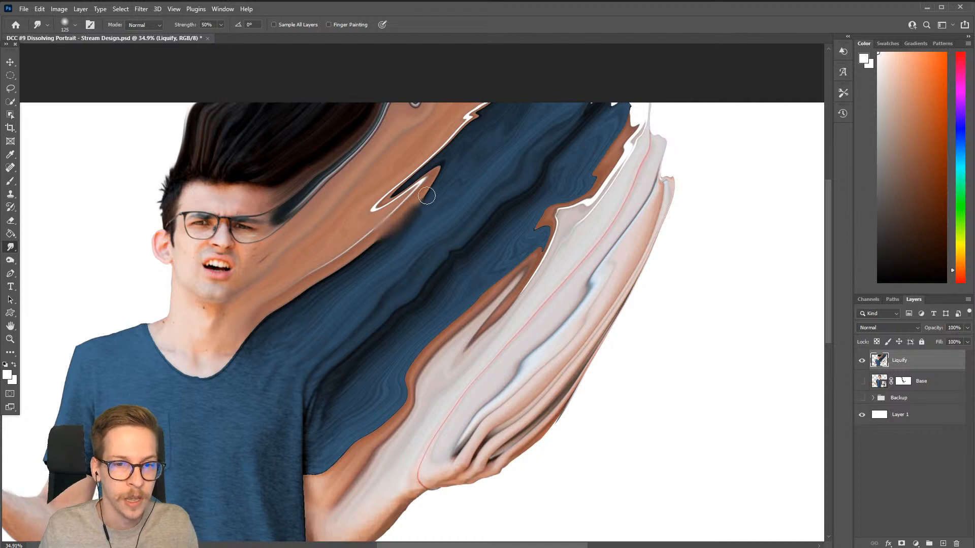
key("bracketleft")
scroll(432, 213, "down", 2)
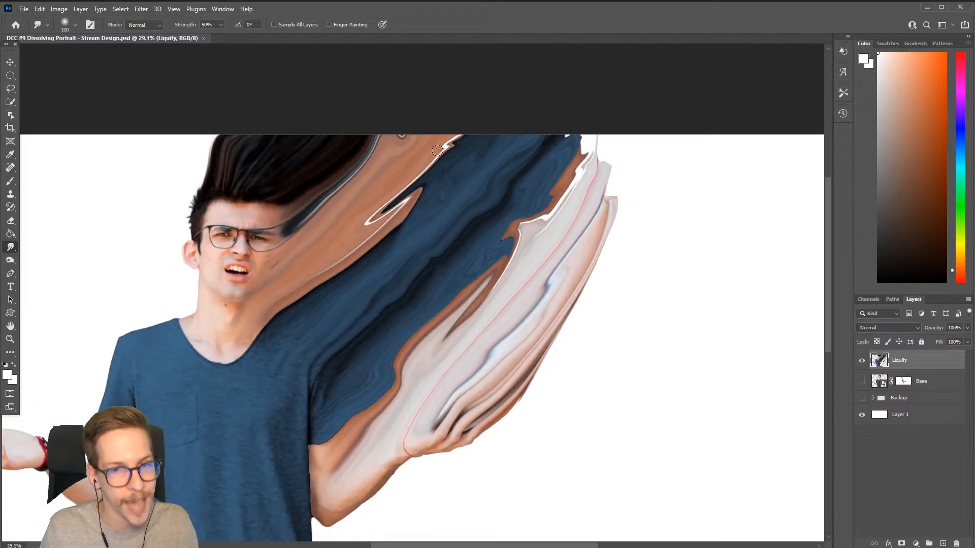
left_click_drag(437, 150, 457, 140)
key("bracketleft")
key("bracketleft")
key("bracketleft")
key("bracketleft")
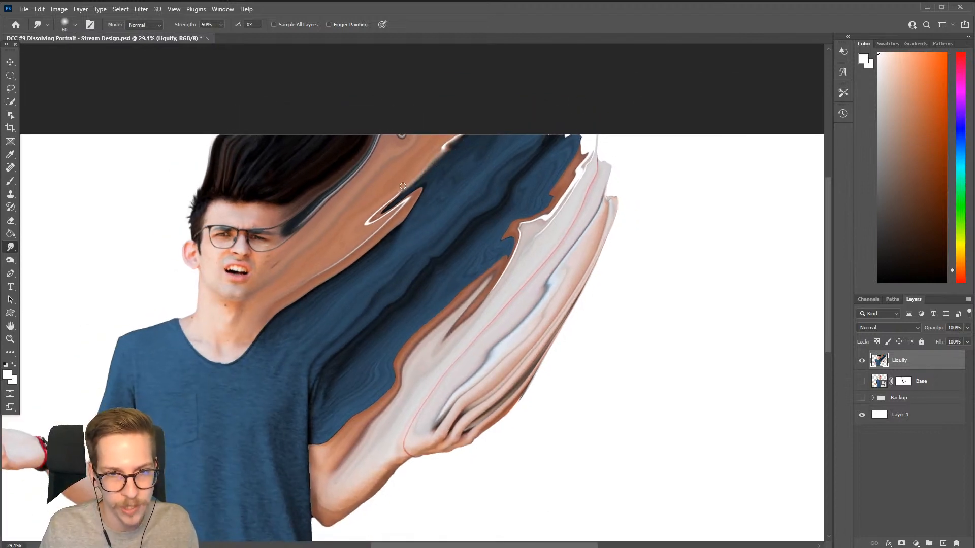
key("bracketright")
mouse_move(403, 186)
left_mouse_down()
mouse_move(381, 210)
mouse_move(426, 187)
mouse_move(357, 256)
mouse_move(381, 242)
mouse_move(327, 281)
mouse_move(397, 220)
left_mouse_up()
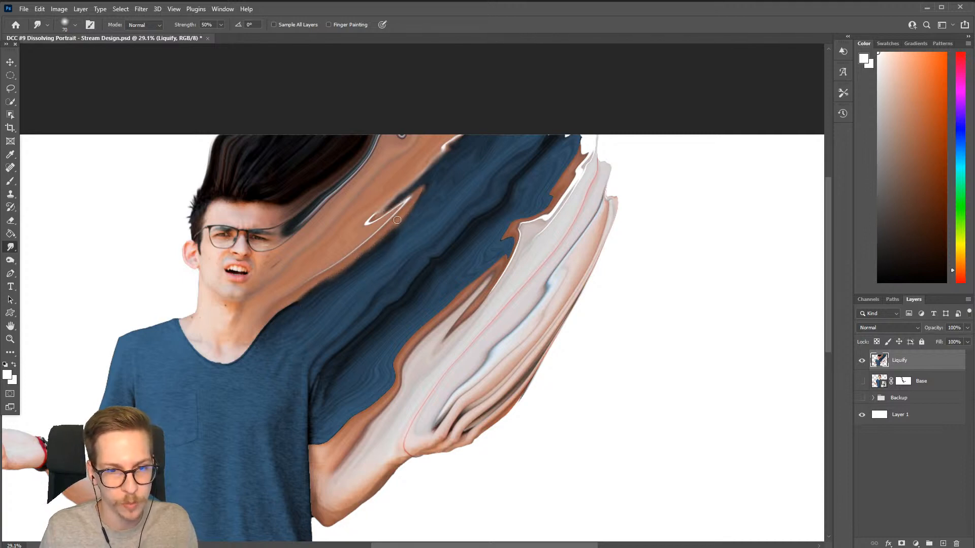
- Enlarge the Smudge brush and soften the seam between the shirt and arm streaks down toward the sleeve
mouse_move(428, 262)
left_mouse_down()
mouse_move(474, 279)
mouse_move(450, 306)
mouse_move(490, 267)
left_mouse_up()
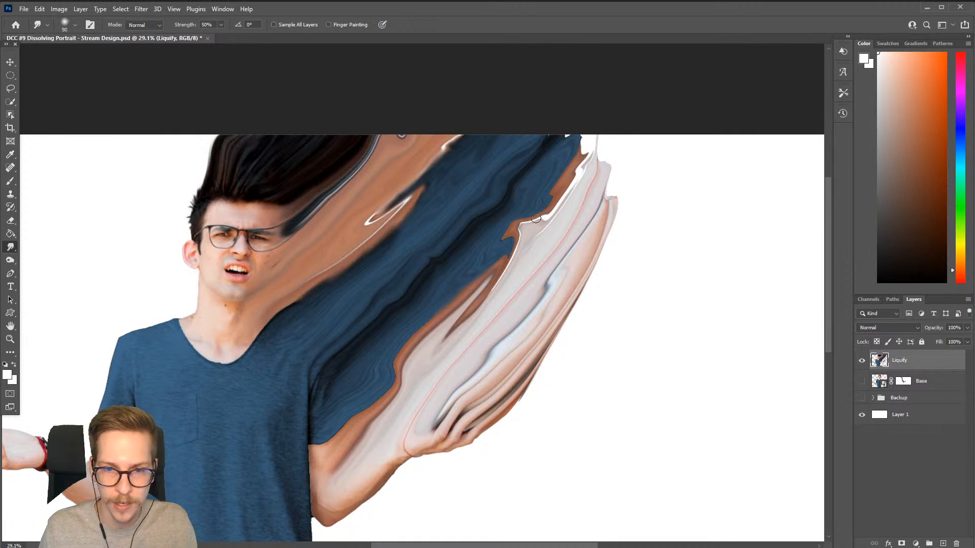
key("bracketright")
key("bracketright")
key("bracketright")
key("bracketright")
key("bracketright")
mouse_move(536, 218)
left_mouse_down()
mouse_move(471, 308)
mouse_move(476, 323)
mouse_move(471, 312)
mouse_move(446, 336)
mouse_move(501, 266)
mouse_move(479, 276)
mouse_move(407, 358)
mouse_move(428, 321)
mouse_move(384, 392)
mouse_move(408, 354)
left_mouse_up()
key("bracketleft")
key("bracketleft")
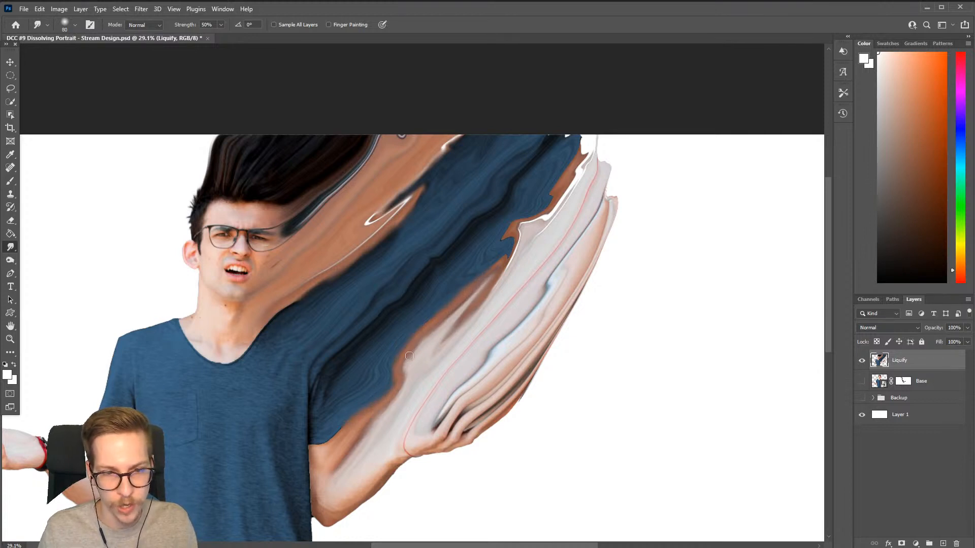
- Lasso a rough circle around the white swirl with 50 px feather, inspect its soft edge in Quick Mask, and deselect it
key("l")
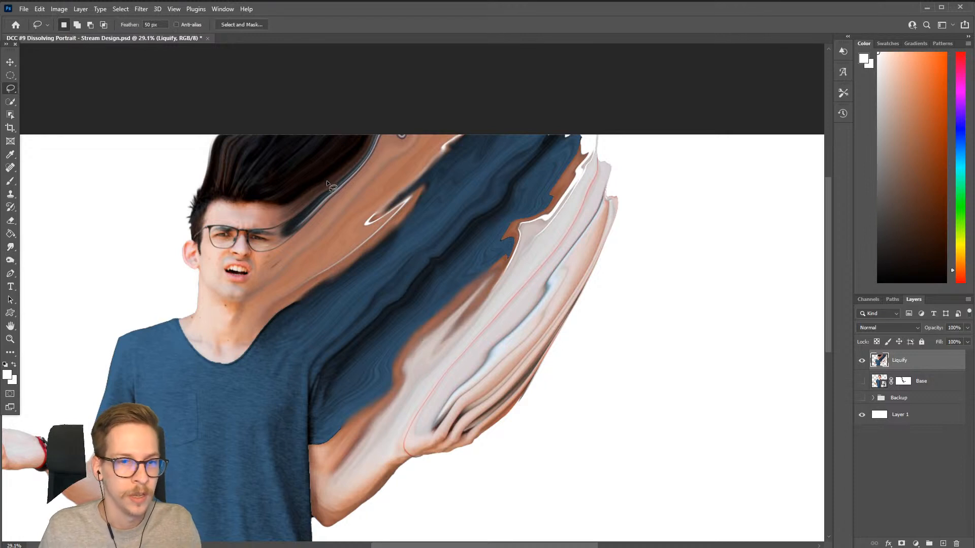
right_click(11, 90)
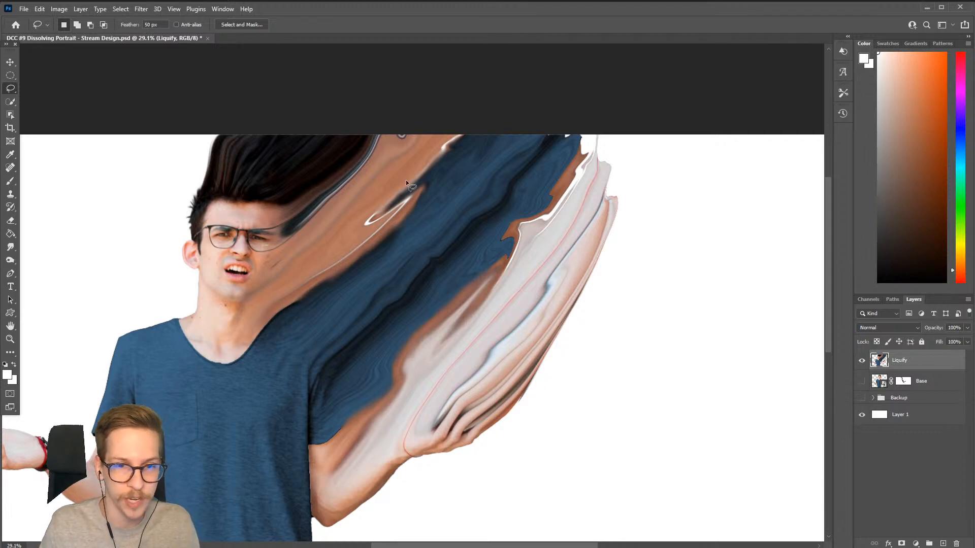
left_click_drag(373, 251, 413, 172)
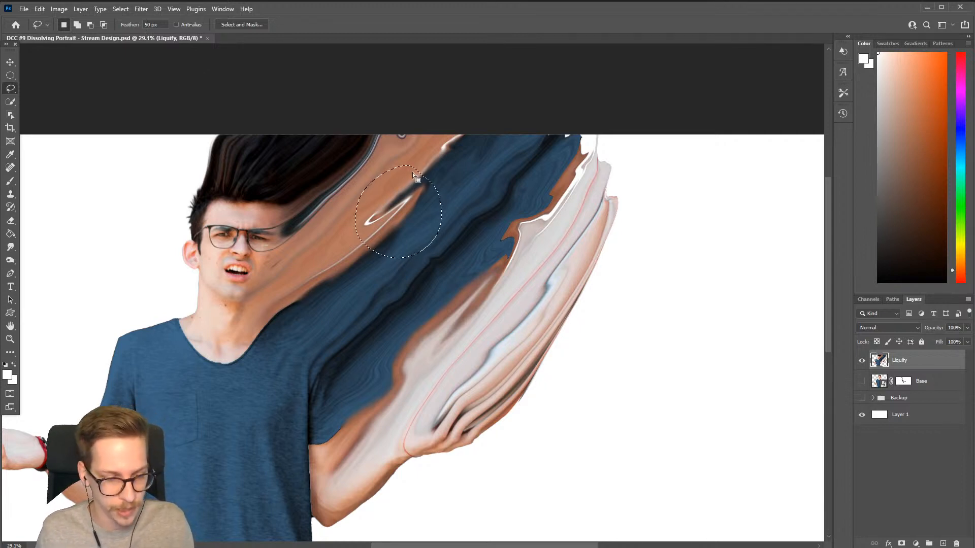
key("q")
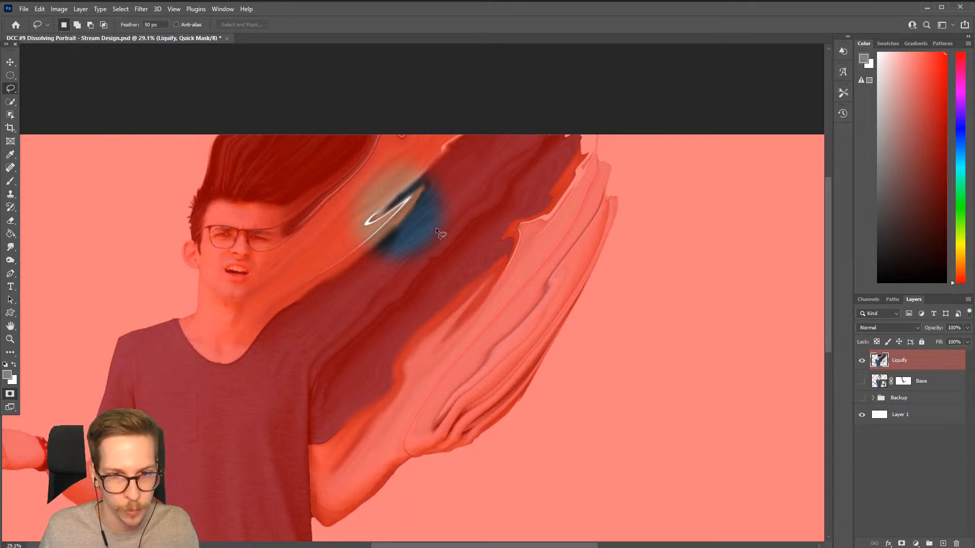
key("q")
key("ctrl+d")
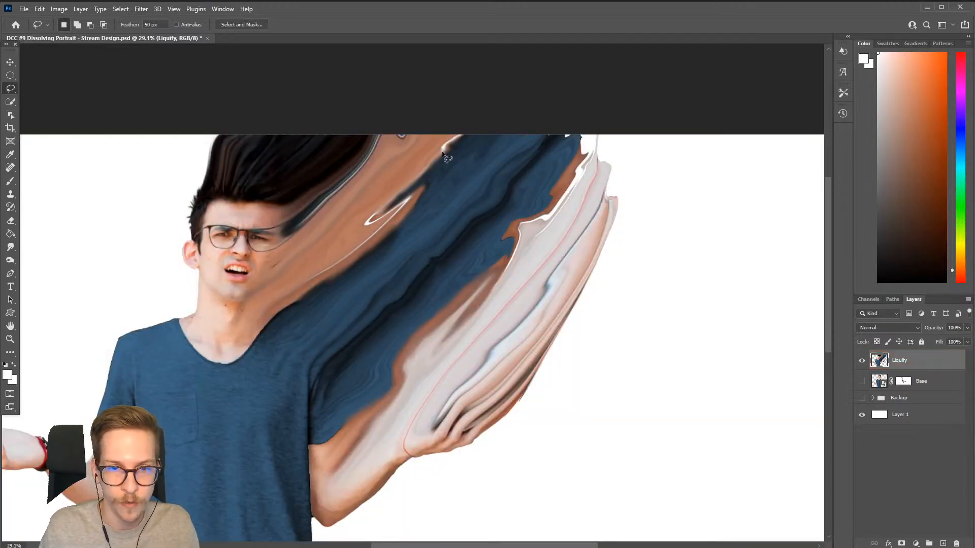
- Lasso the white swirl on the skin-shirt seam, apply a Gaussian Blur with a 15 px radius, and deselect
left_click_drag(449, 173, 439, 152)
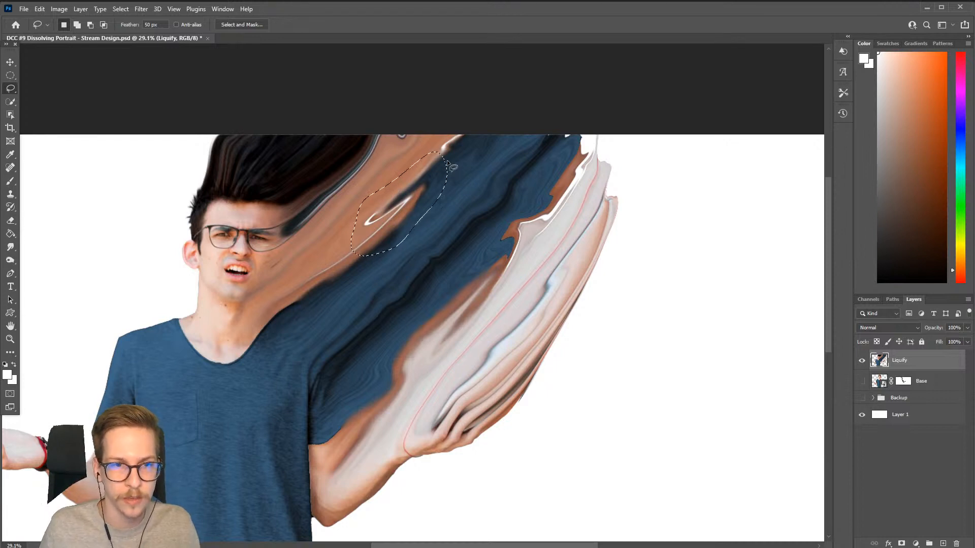
left_click(141, 9)
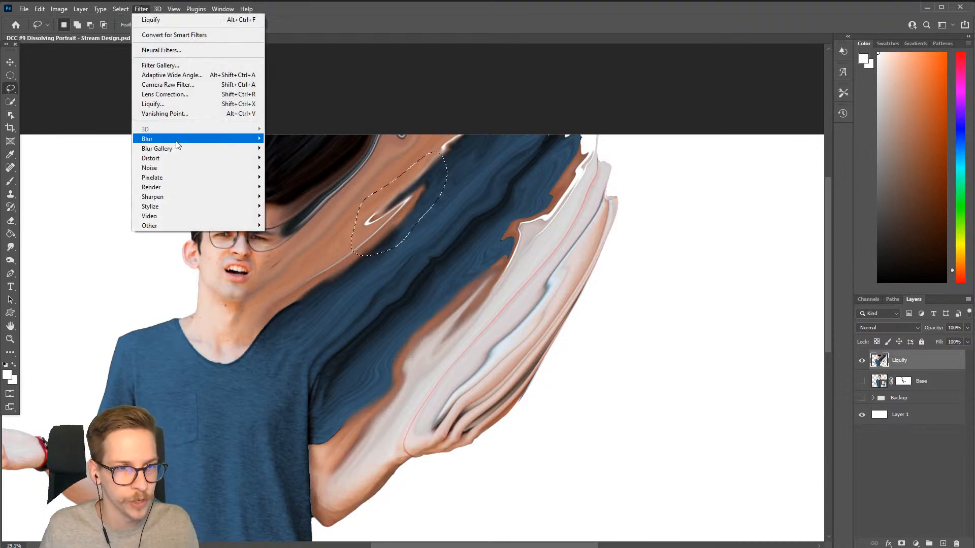
mouse_move(178, 142)
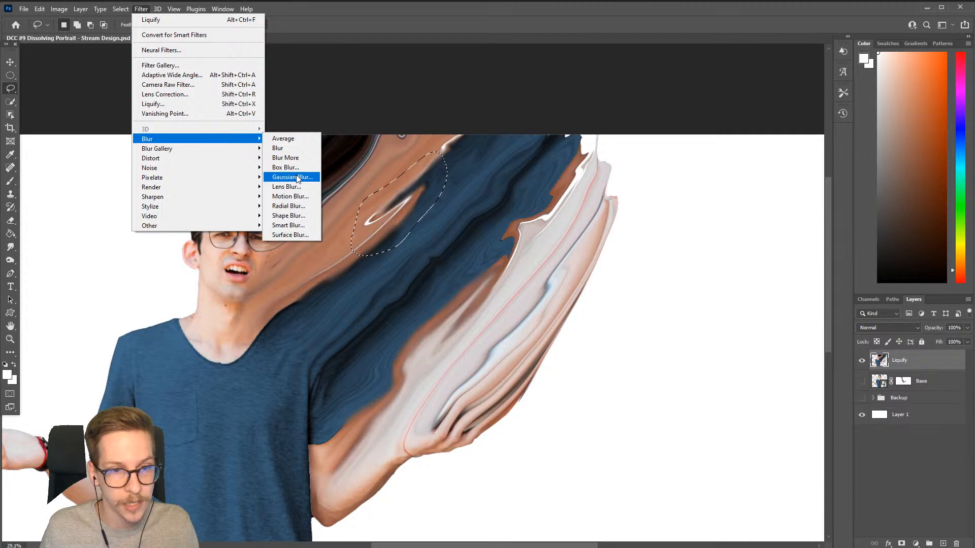
left_click(295, 177)
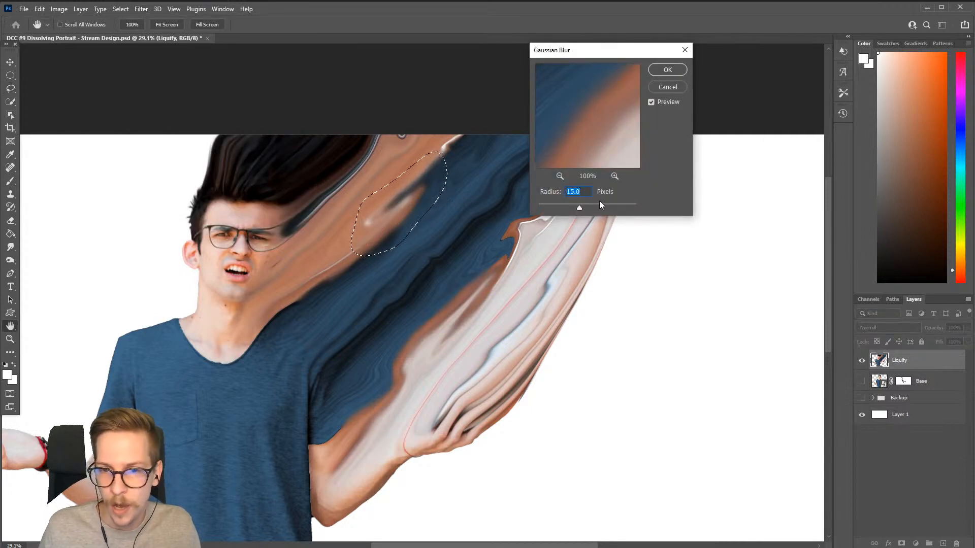
left_click(649, 105)
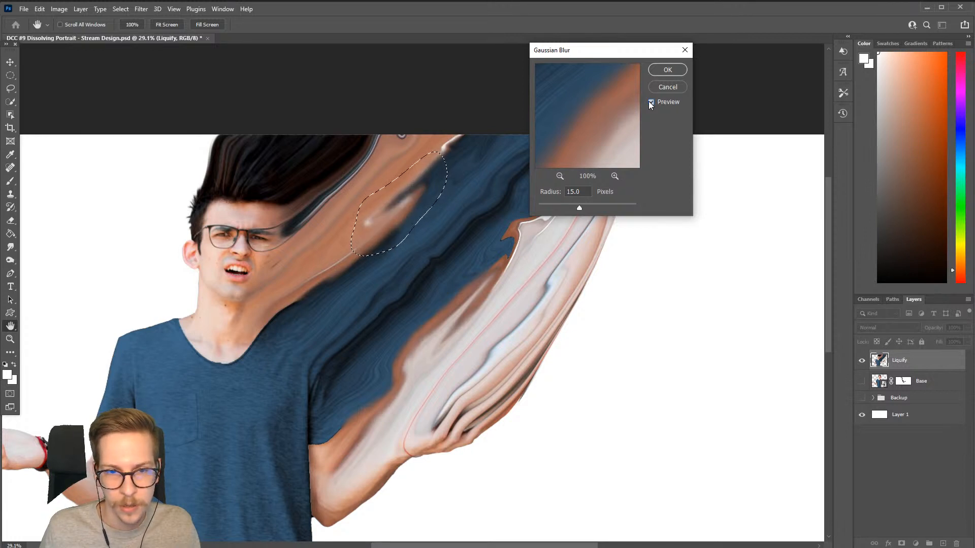
left_click(667, 70)
key("ctrl+d")
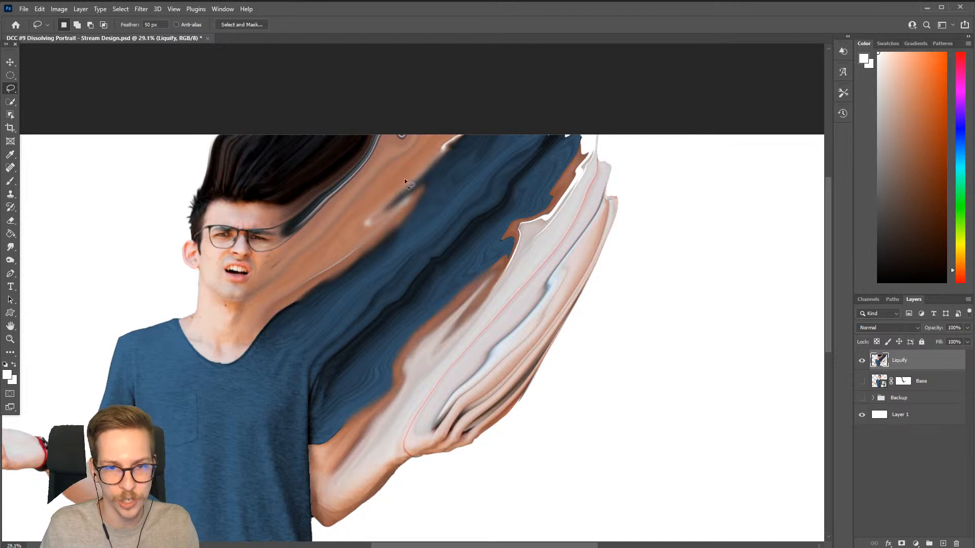
- Repeat the Gaussian Blur on feathered selections of the thin line along the skin-shirt seam and the jagged seam between shirt and arm
left_click_drag(379, 236, 378, 235)
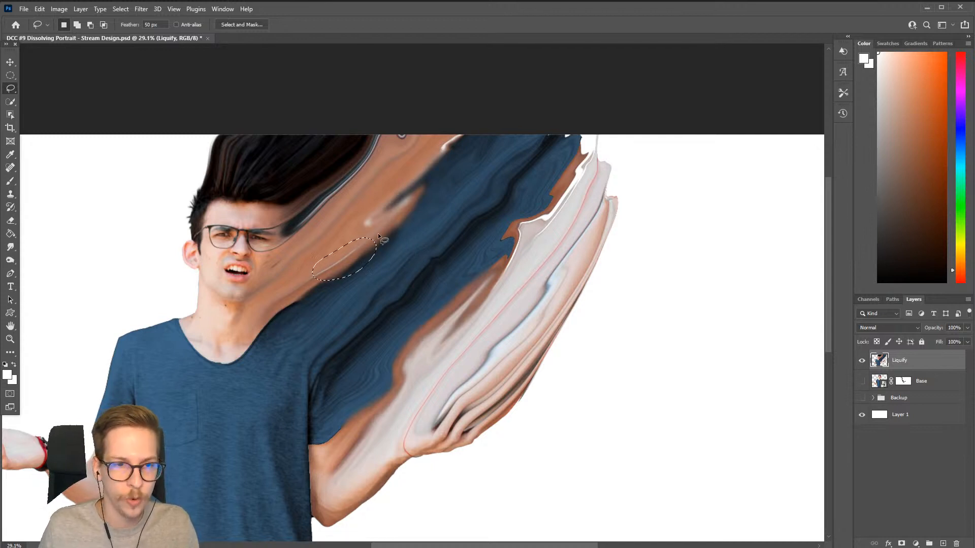
left_click(141, 8)
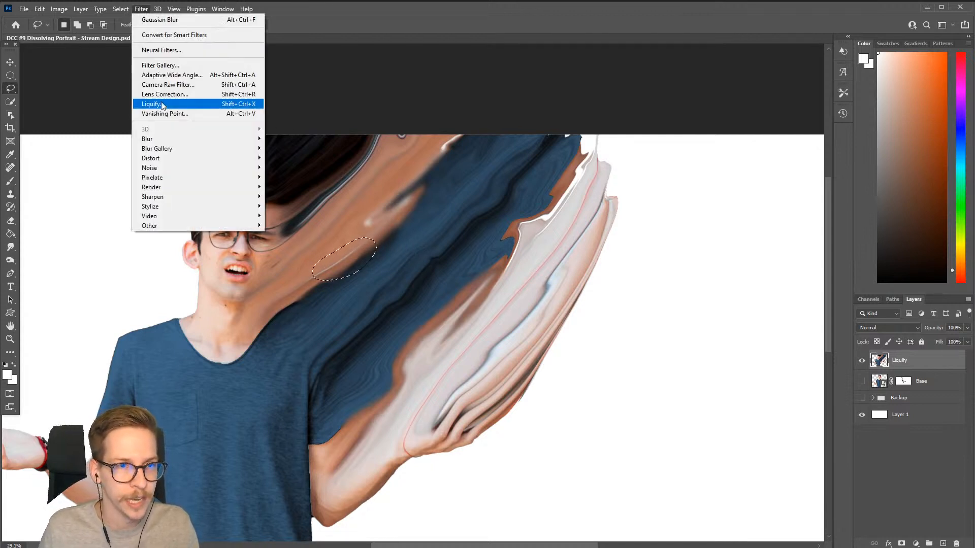
left_click(173, 20)
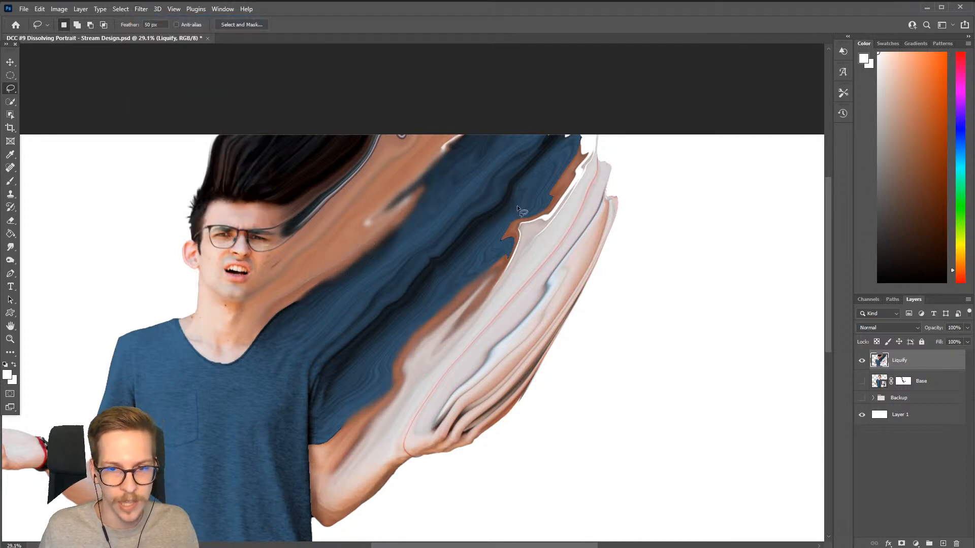
mouse_move(518, 208)
left_mouse_down()
mouse_move(493, 258)
mouse_move(573, 183)
mouse_move(518, 209)
left_mouse_up()
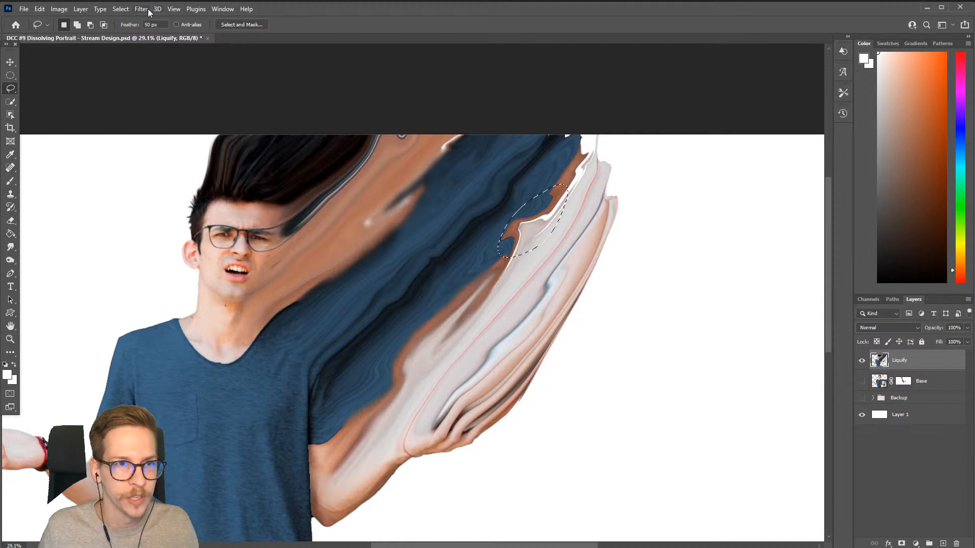
left_click(142, 8)
left_click(162, 18)
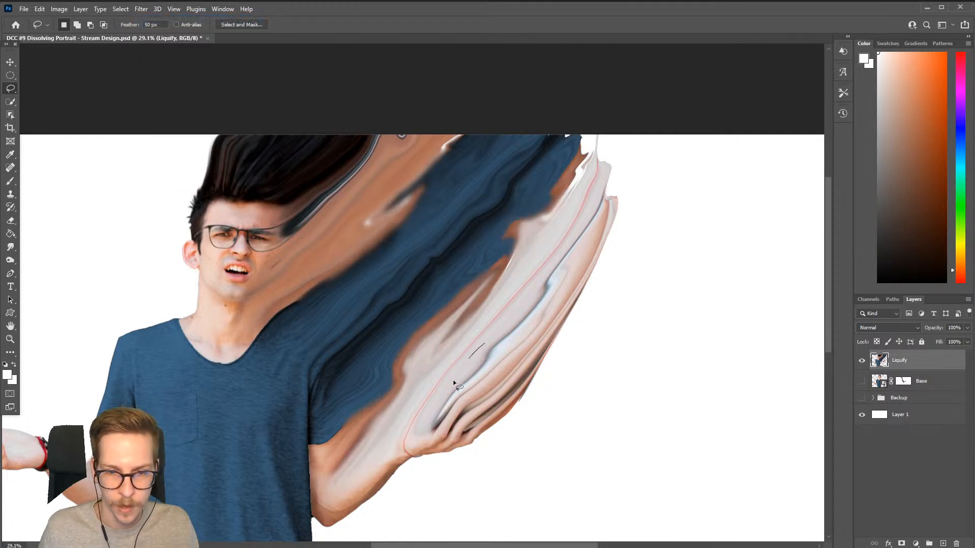
- Lasso the hard-edged hand and phone streaks just above the fingers, reapply the Gaussian Blur, and deselect
left_click_drag(514, 368, 514, 369)
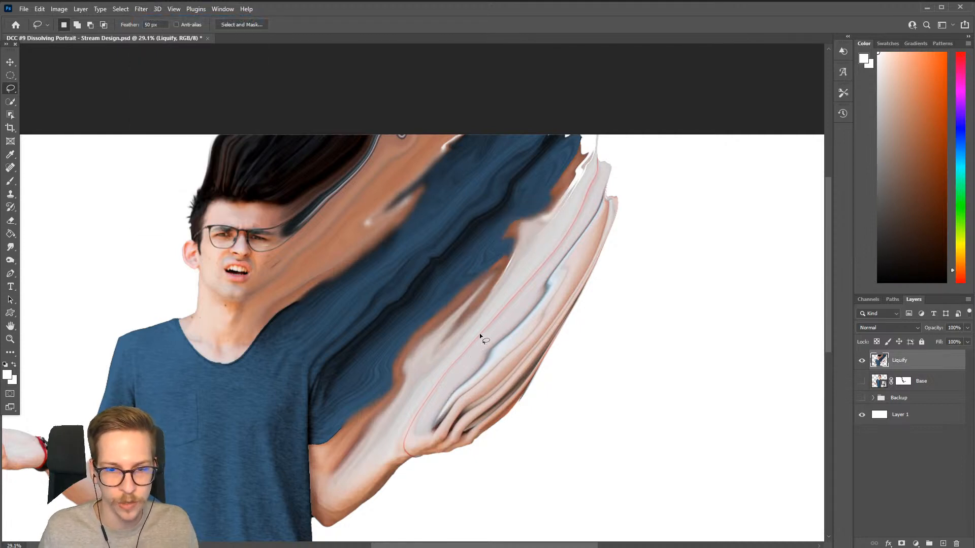
mouse_move(429, 417)
left_mouse_down()
mouse_move(448, 427)
mouse_move(506, 384)
left_mouse_up()
left_click_drag(515, 339, 515, 340)
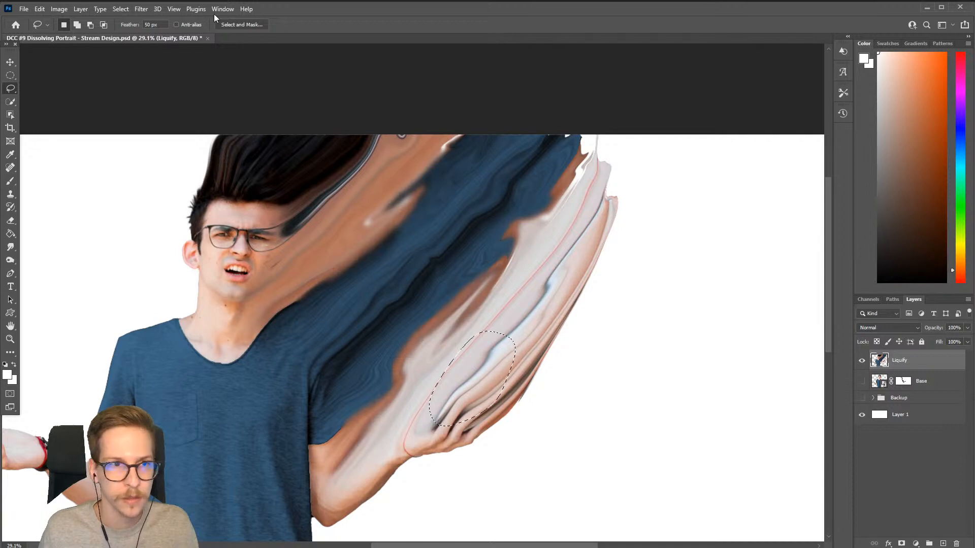
left_click(141, 8)
left_click(153, 21)
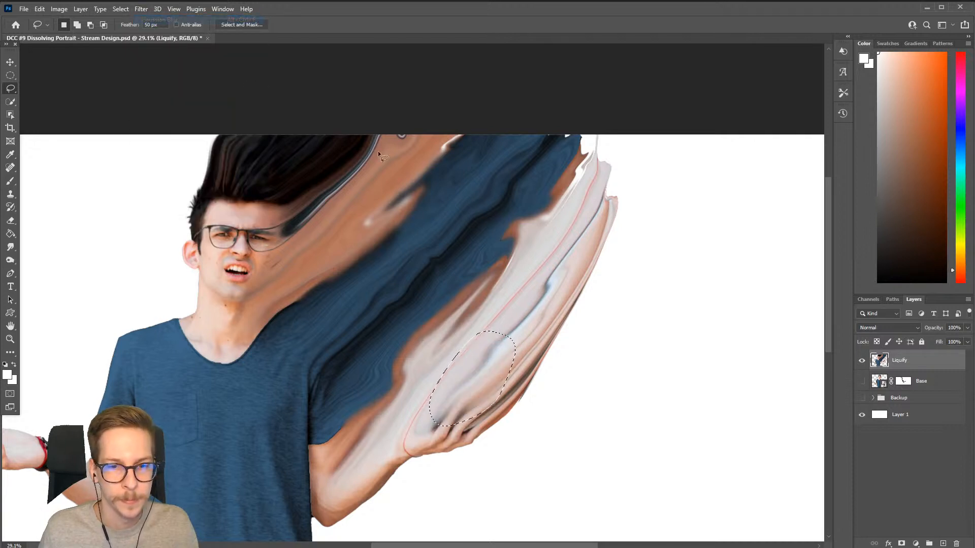
key("ctrl+d")
- Blur a feathered selection of the edge between the stretched hair and skin using the last Gaussian Blur, and deselect
left_click_drag(316, 223, 376, 138)
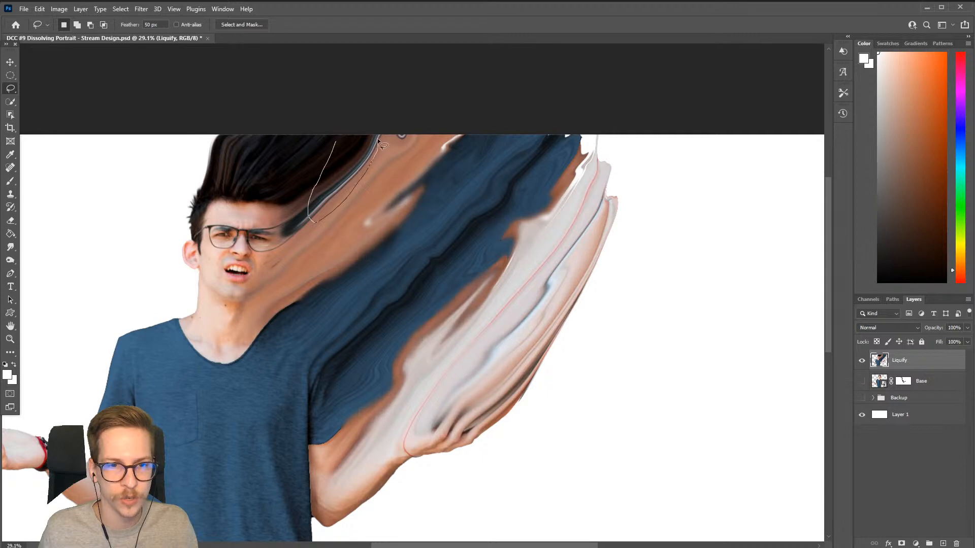
left_click(141, 9)
left_click(150, 20)
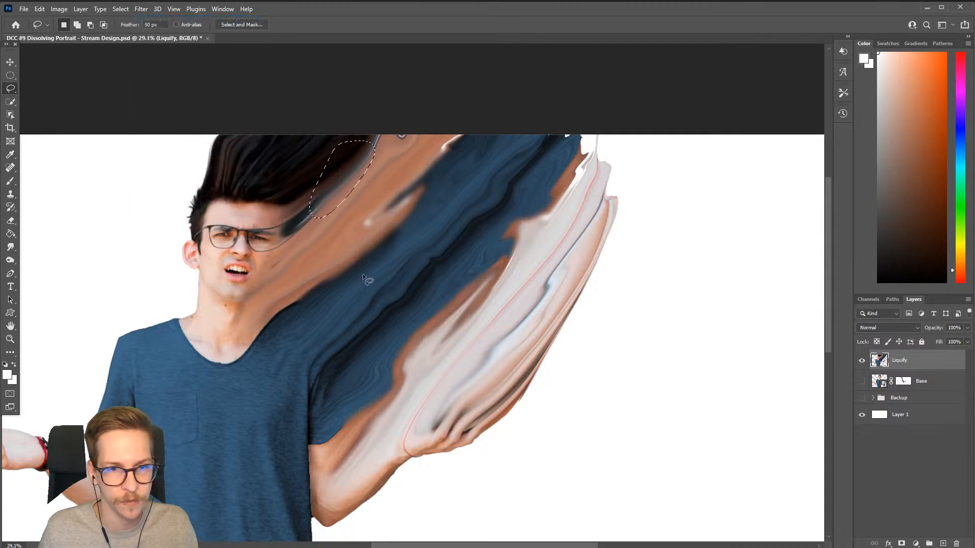
key("ctrl+d")
- Lasso the dark fold in the lower part of the shirt streaks and reapply the last Gaussian Blur
left_click_drag(346, 361, 346, 364)
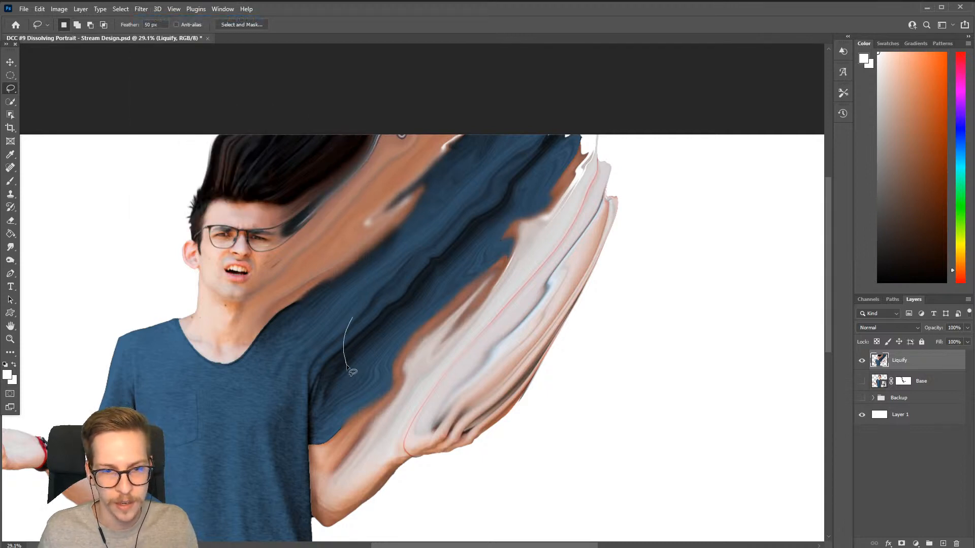
left_click(477, 211)
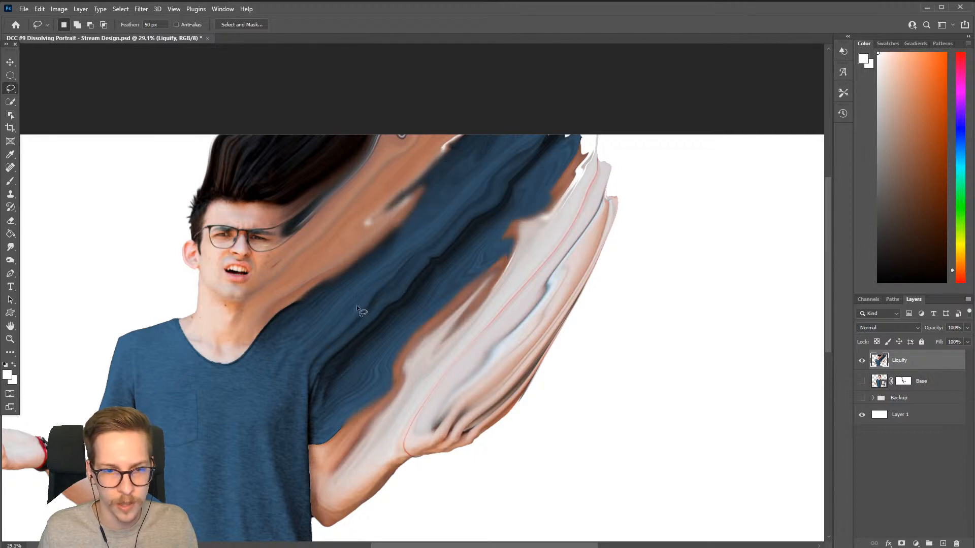
left_click_drag(334, 364, 409, 288)
left_click(141, 9)
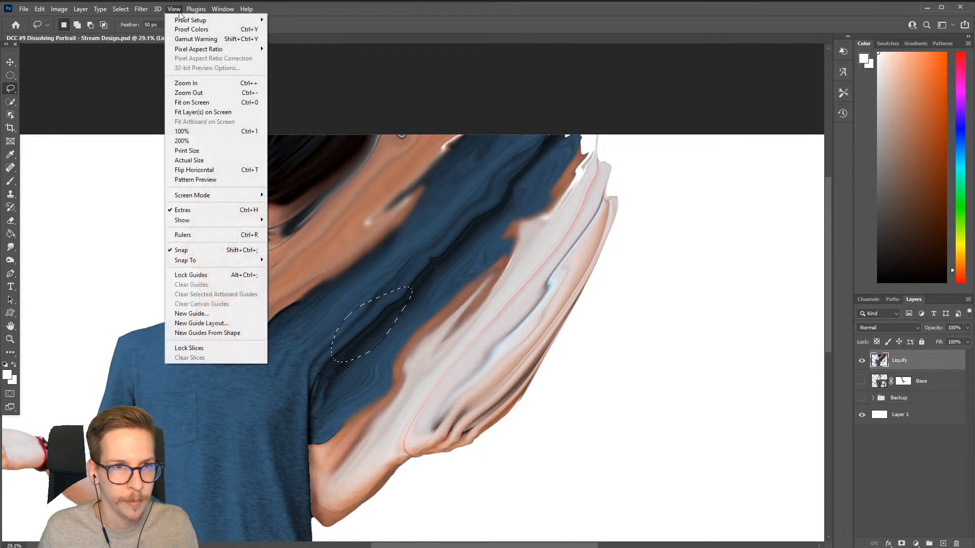
left_click(151, 20)
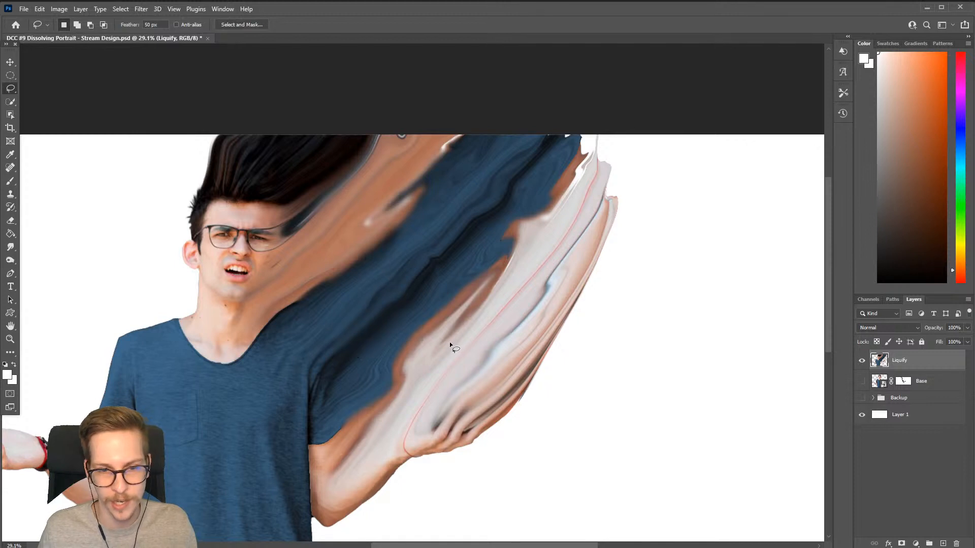
- Toggle the Liquify layer's visibility off and on, and add a white layer mask to it
left_click_drag(450, 342, 546, 357)
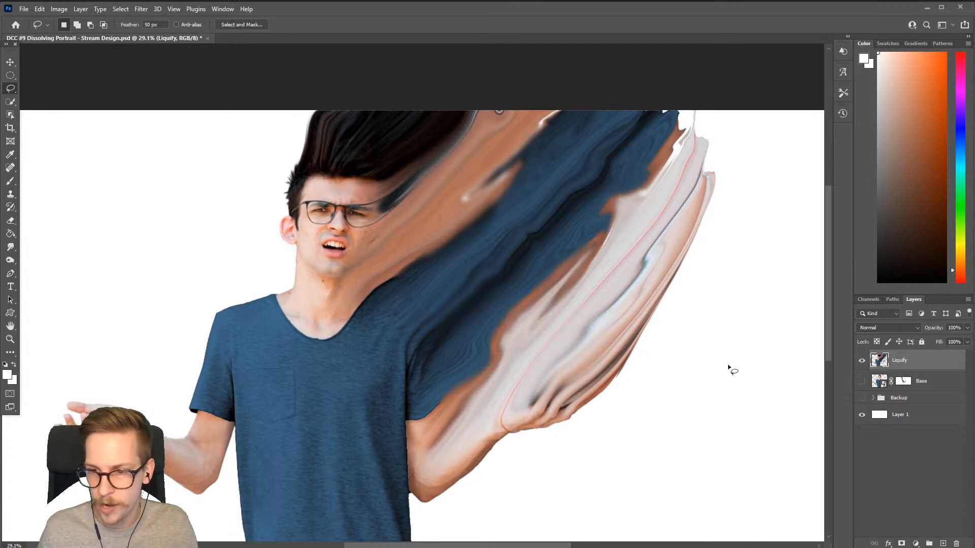
left_click_drag(661, 354, 618, 350)
left_click(861, 361)
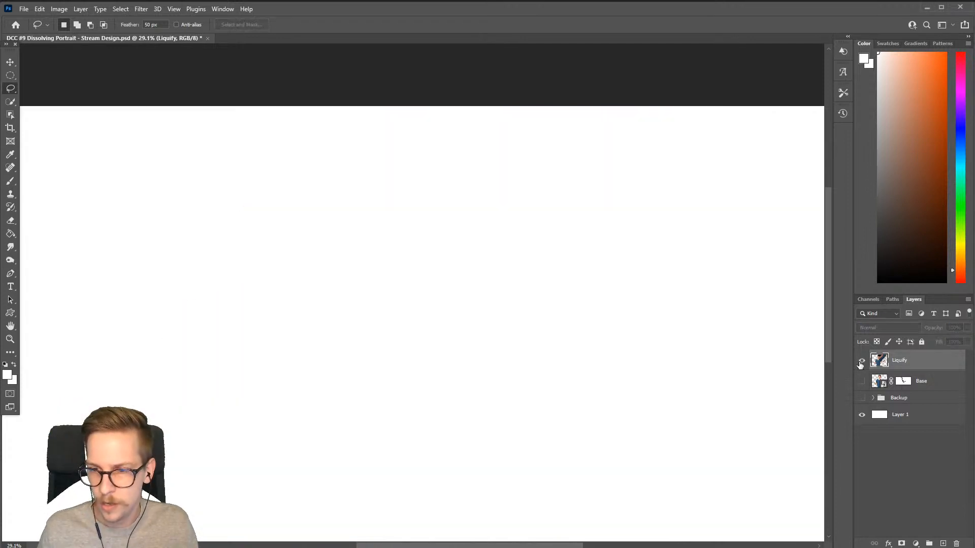
left_click(861, 362)
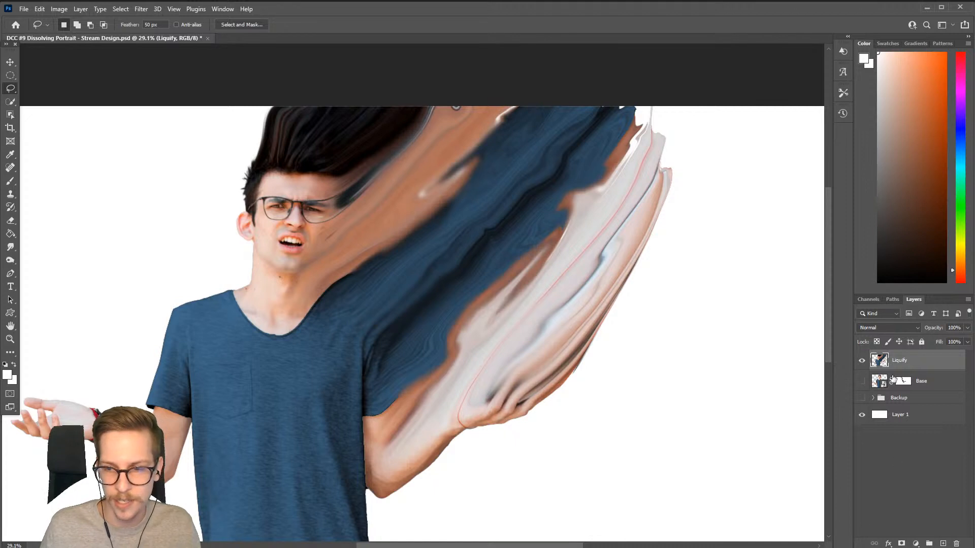
left_click(902, 544)
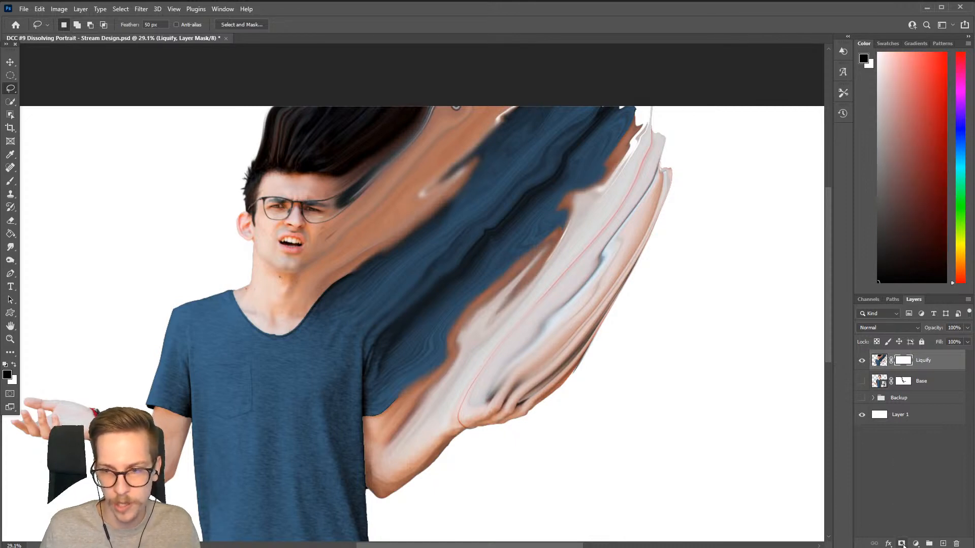
- Fill the Liquify layer's mask with black using the Paint Bucket and show the Base layer
key("g")
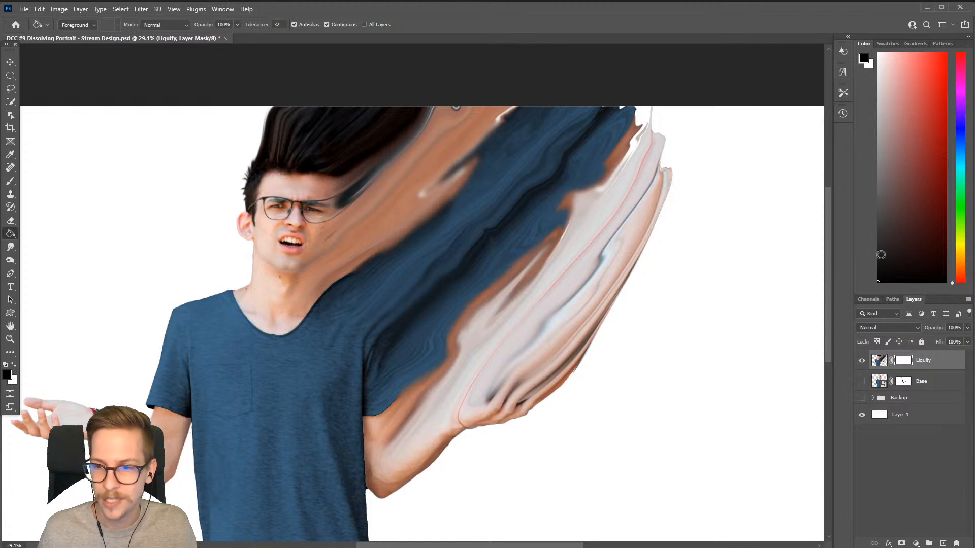
left_click(454, 252)
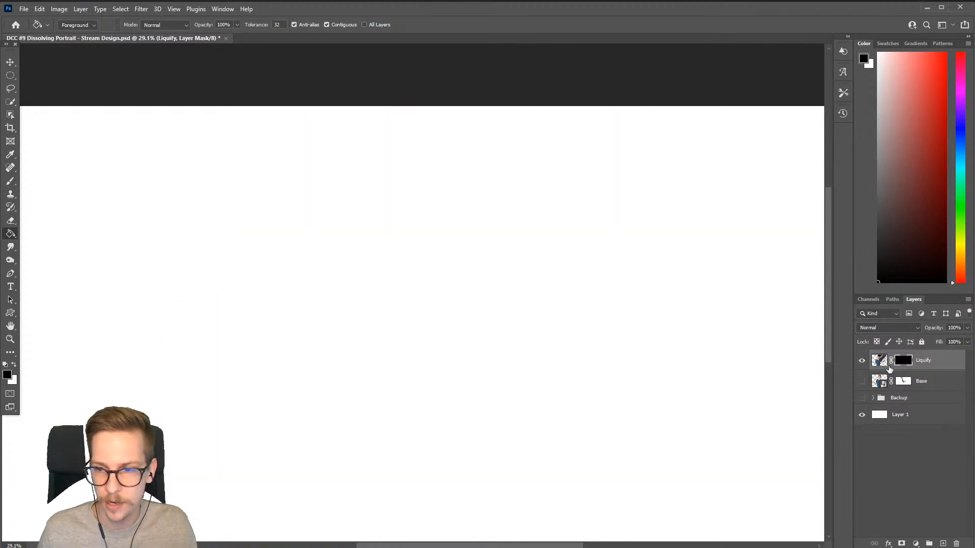
left_click(861, 381)
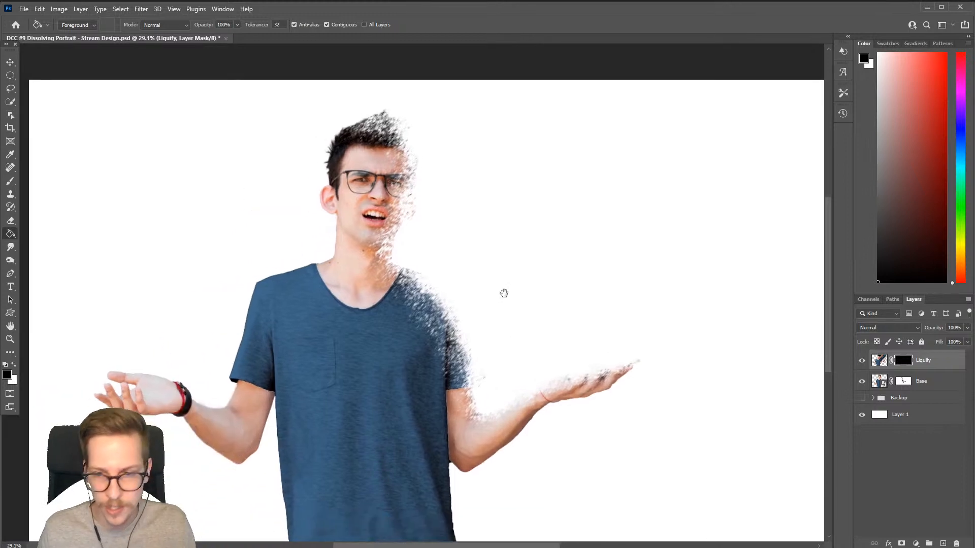
left_click_drag(504, 293, 508, 276)
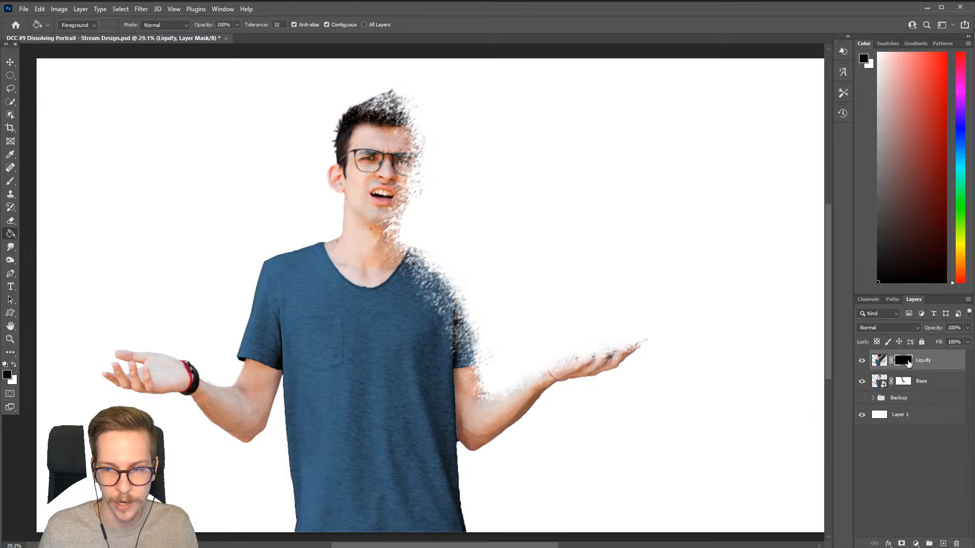
- Paint white on the Liquify layer's mask beside the cheek and jaw with the 175 px Kyle's Spatter brush
key("b")
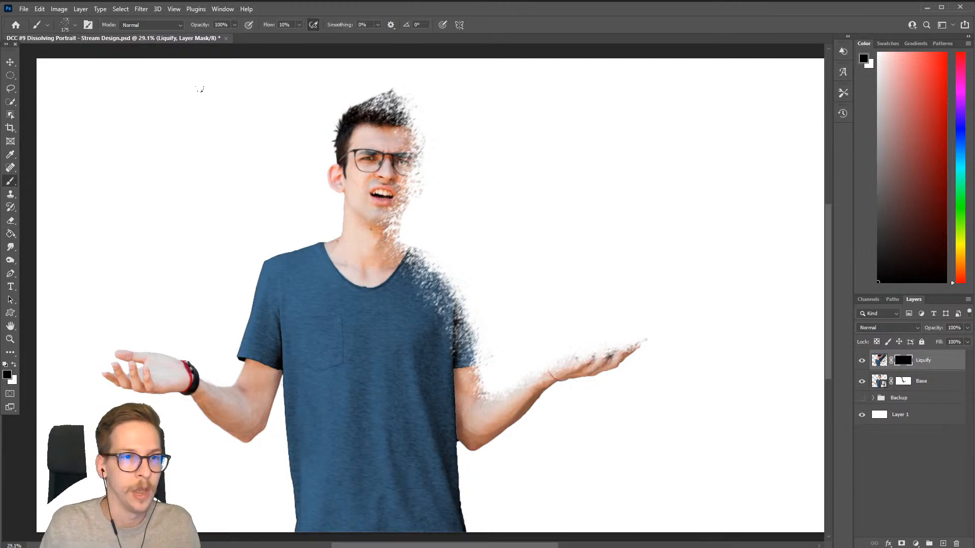
right_click(373, 222)
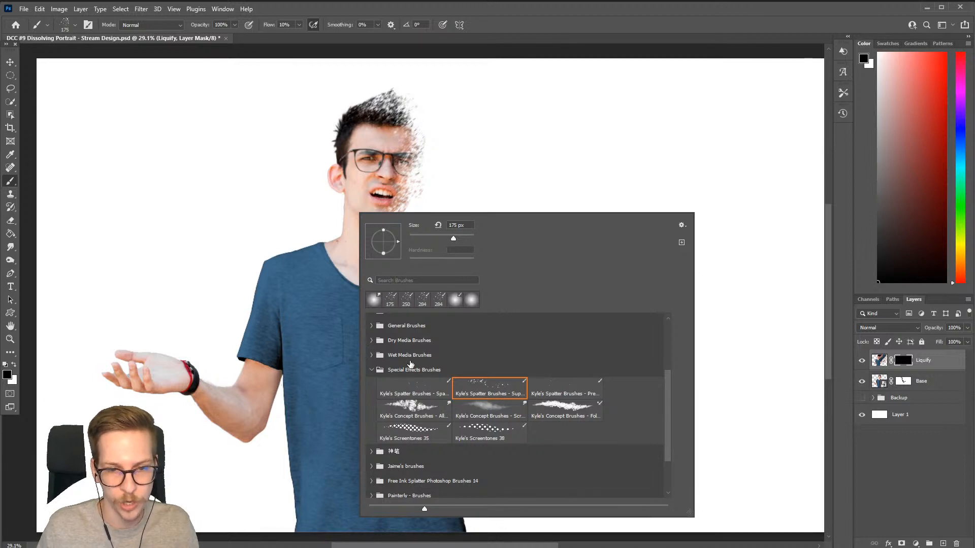
key("Escape")
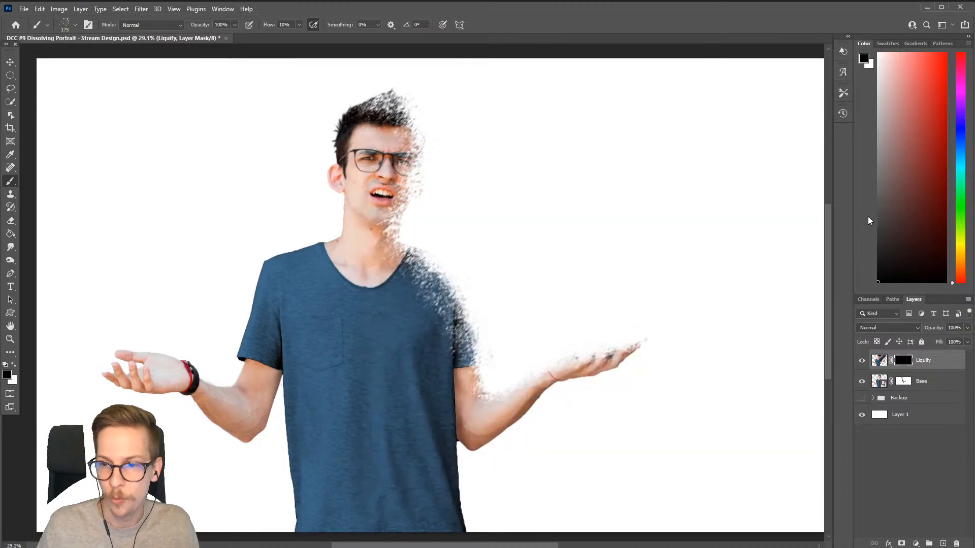
key("x")
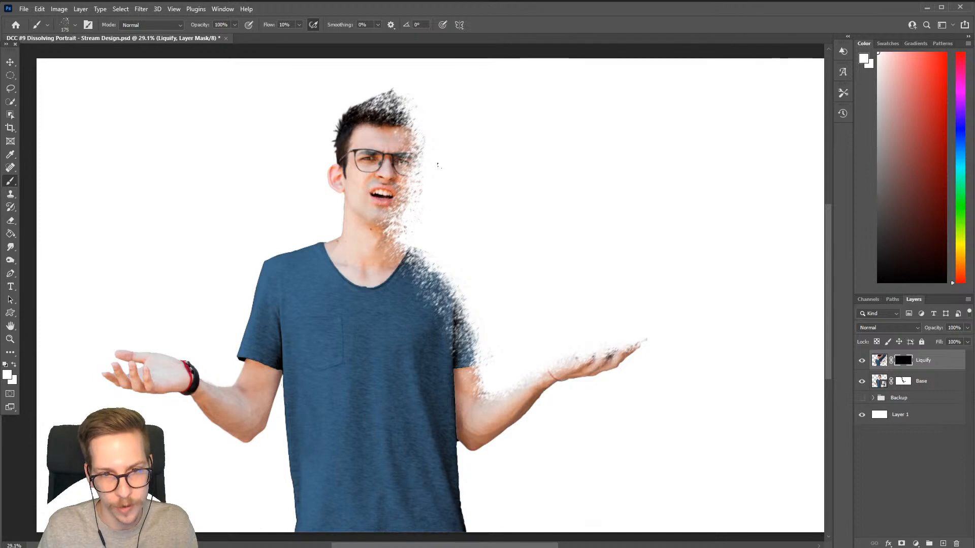
mouse_move(405, 236)
left_mouse_down()
mouse_move(424, 207)
mouse_move(416, 241)
left_mouse_up()
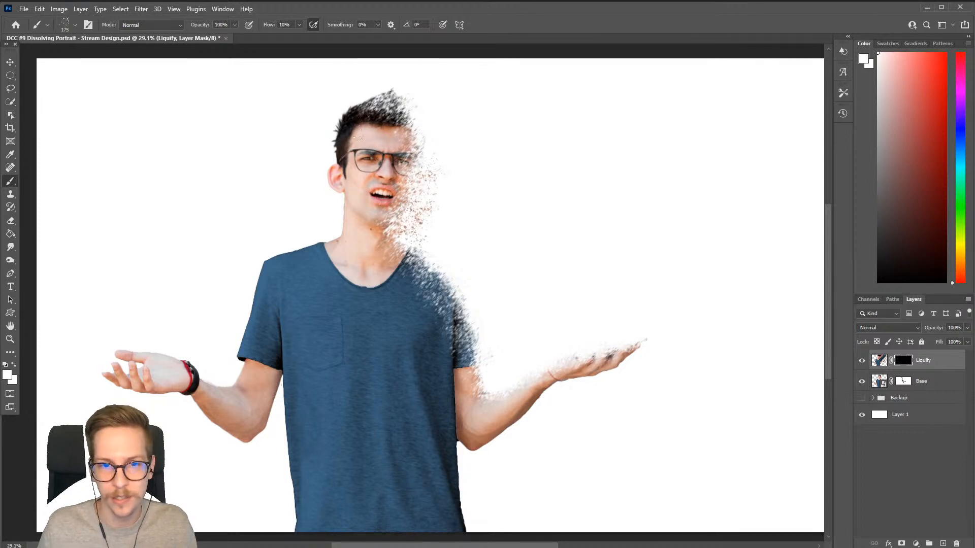
- Enlarge the spatter brush to 200 px and reveal particles on the Liquify mask from the hair down to the shoulder
scroll(385, 213, "down", 2)
scroll(363, 187, "down", 1)
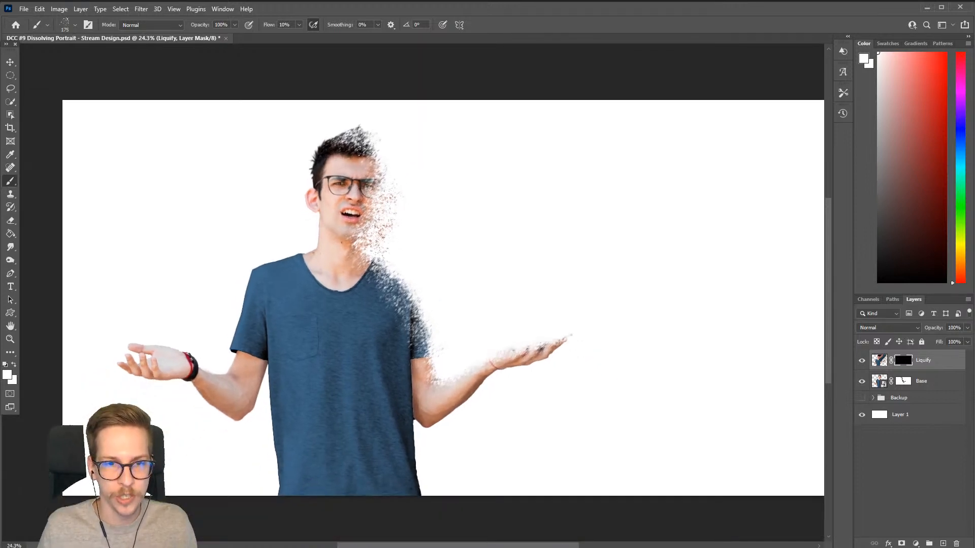
mouse_move(375, 127)
left_mouse_down()
mouse_move(385, 152)
mouse_move(378, 208)
mouse_move(393, 269)
mouse_move(412, 292)
mouse_move(406, 238)
mouse_move(414, 289)
left_mouse_up()
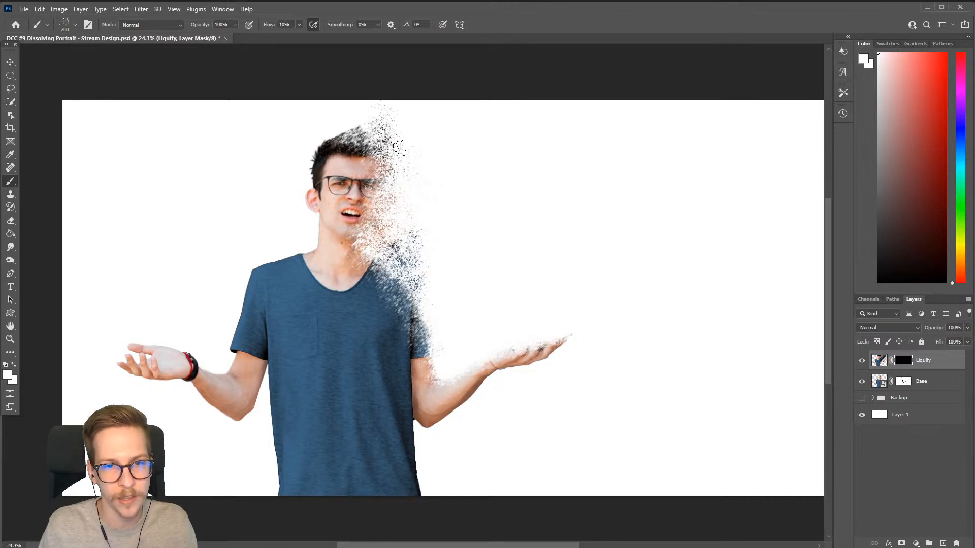
mouse_move(399, 146)
left_mouse_down()
mouse_move(401, 120)
mouse_move(344, 124)
mouse_move(430, 96)
mouse_move(404, 125)
mouse_move(407, 104)
left_mouse_up()
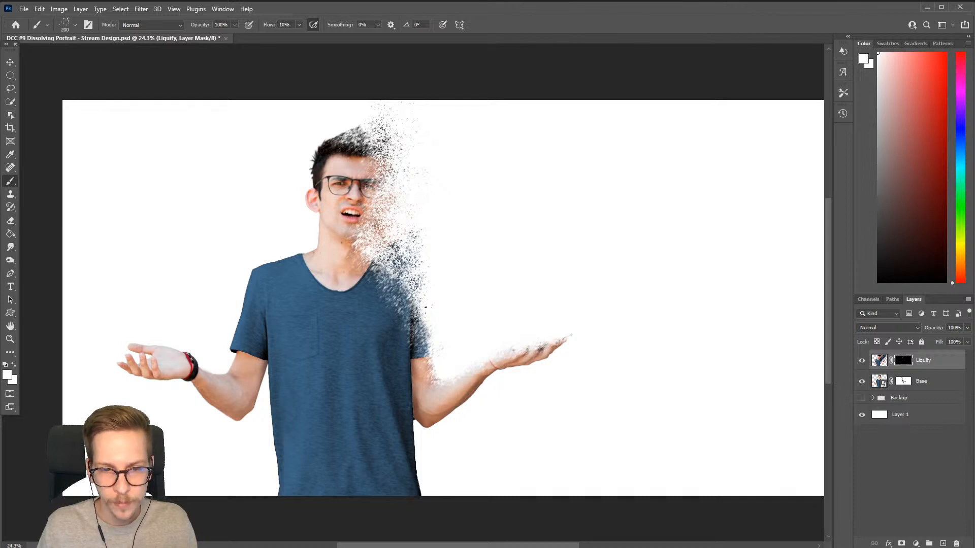
- Paint white spatter on the Liquify mask above the raised forearm, around the sleeve, and outward from the shoulder and face
mouse_move(430, 337)
left_mouse_down()
mouse_move(464, 333)
mouse_move(482, 334)
mouse_move(500, 346)
left_mouse_up()
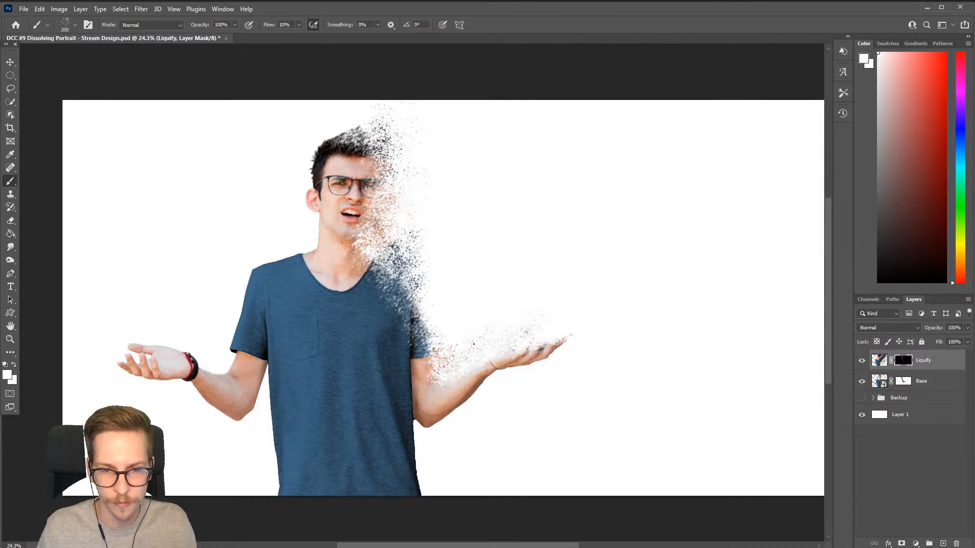
mouse_move(437, 327)
left_mouse_down()
mouse_move(447, 338)
mouse_move(432, 295)
mouse_move(459, 325)
left_mouse_up()
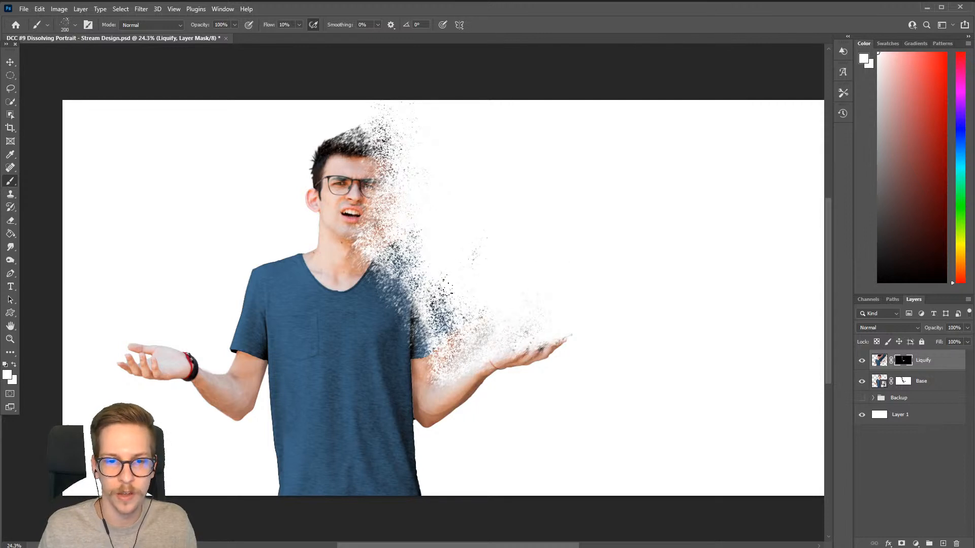
left_click_drag(444, 289, 440, 245)
left_click_drag(438, 163, 435, 274)
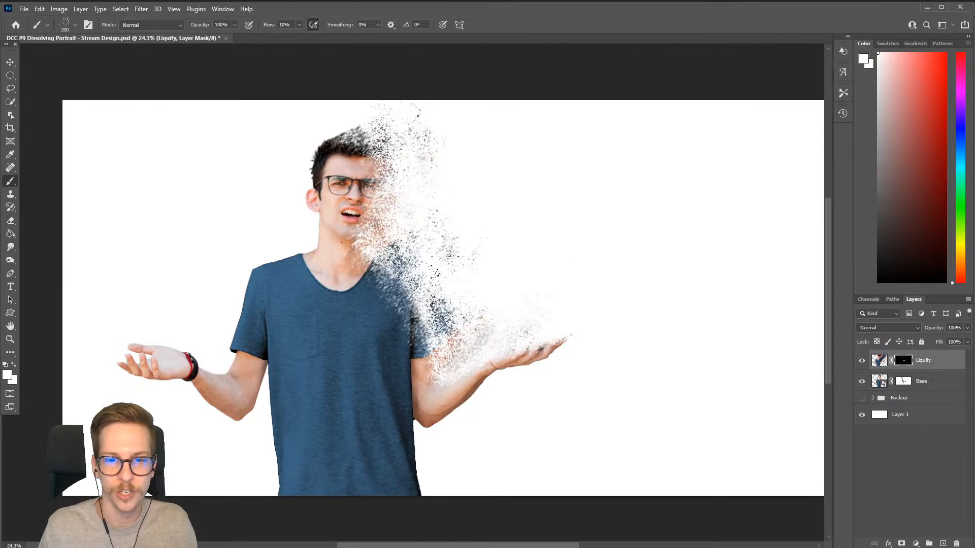
mouse_move(436, 230)
left_mouse_down()
mouse_move(424, 293)
mouse_move(411, 302)
mouse_move(424, 368)
mouse_move(384, 268)
left_mouse_up()
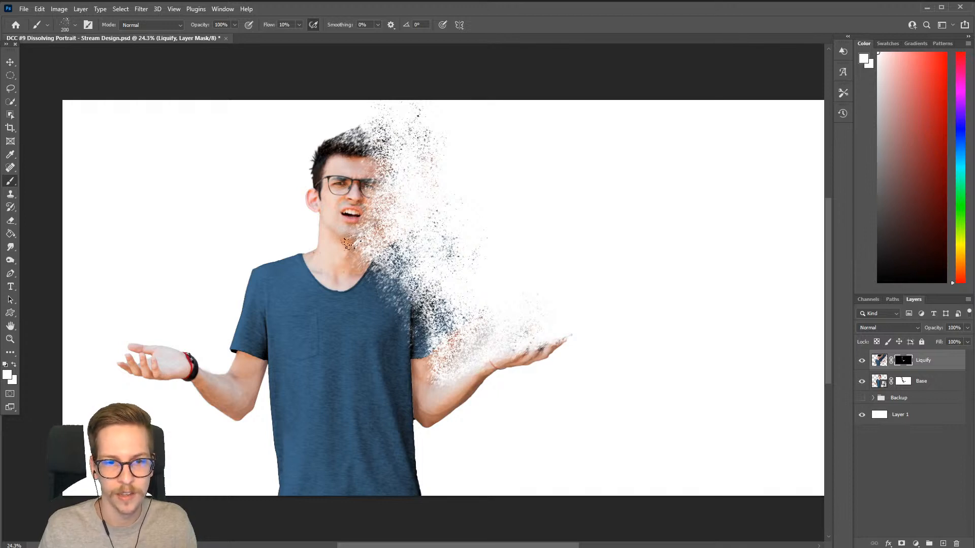
- Reveal particles above the hair, undo the stray far-out stroke, and spread skin and shirt particles farther out from the face on the Liquify mask
mouse_move(354, 102)
left_mouse_down()
mouse_move(368, 116)
mouse_move(358, 134)
left_mouse_up()
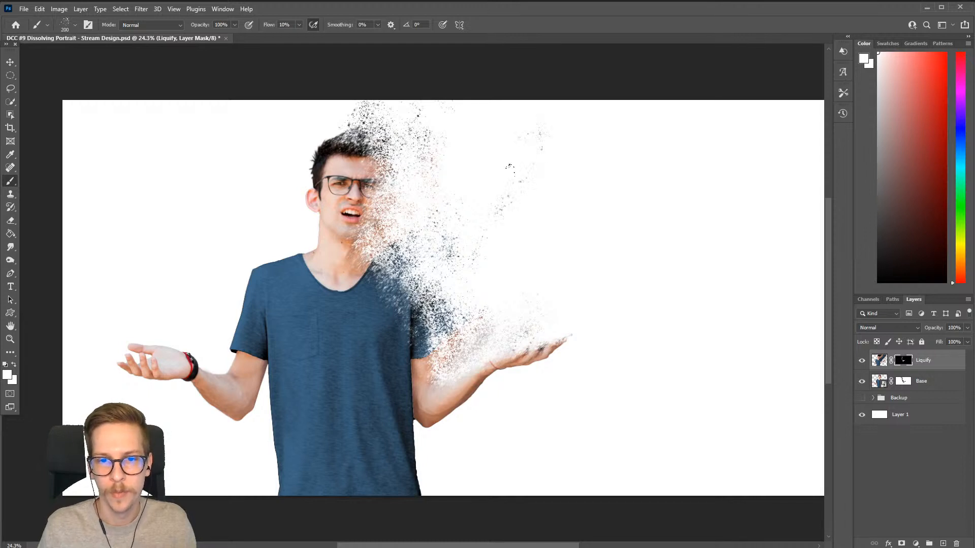
key("ctrl+z")
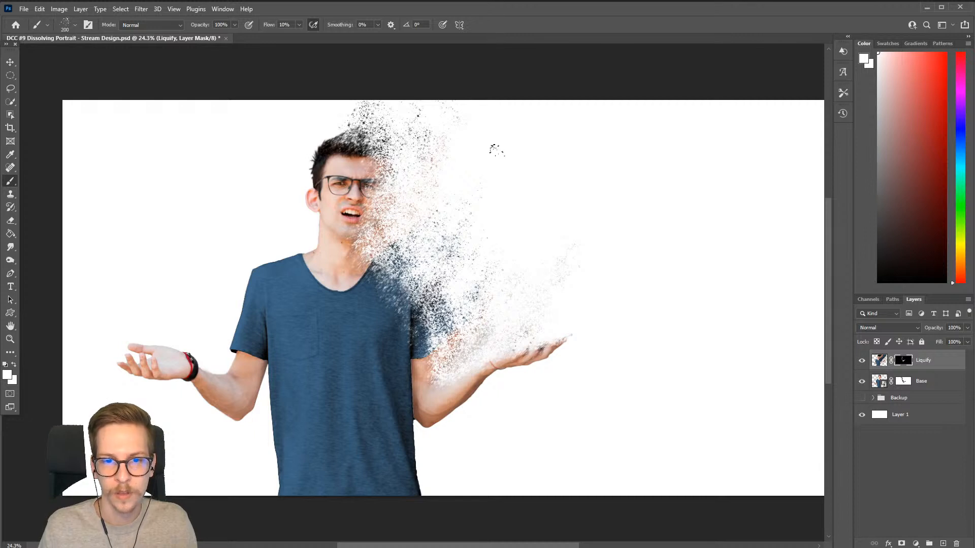
left_click_drag(496, 150, 471, 150)
mouse_move(429, 196)
left_mouse_down()
mouse_move(496, 144)
mouse_move(458, 262)
mouse_move(510, 149)
mouse_move(458, 275)
mouse_move(501, 121)
mouse_move(408, 122)
mouse_move(436, 128)
mouse_move(386, 185)
left_mouse_up()
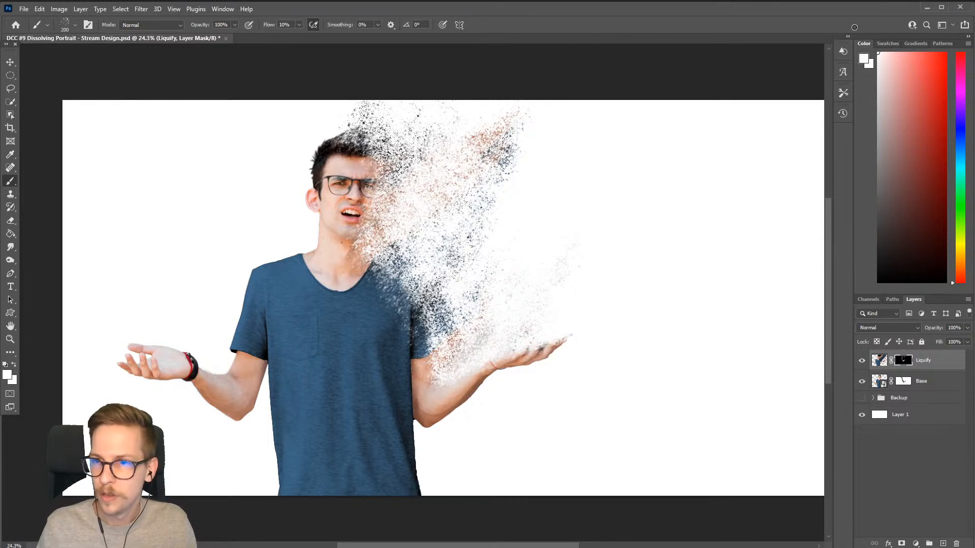
- Thin the dense outer particles and the dark shoulder patch on the Liquify mask by alternating black and white spatter strokes
left_click(841, 73)
key("x")
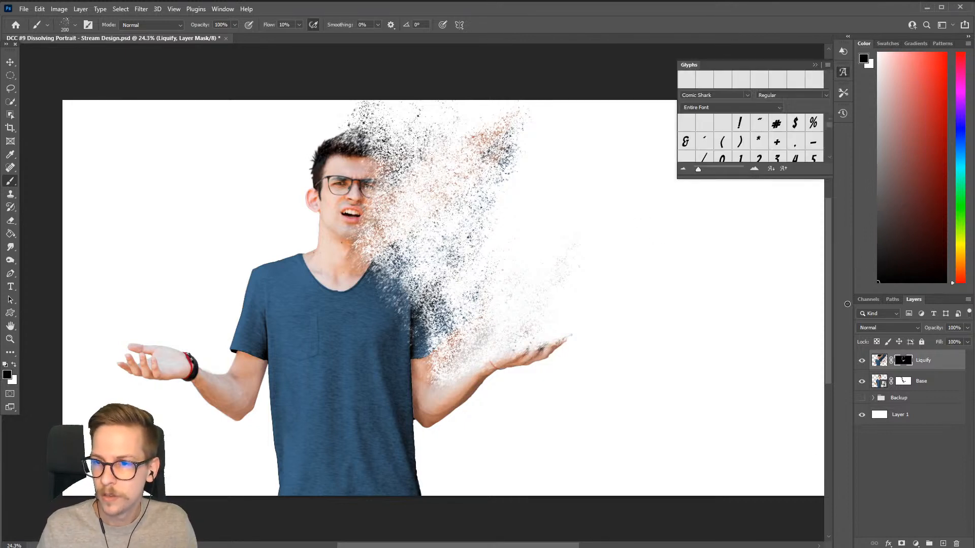
left_click(814, 65)
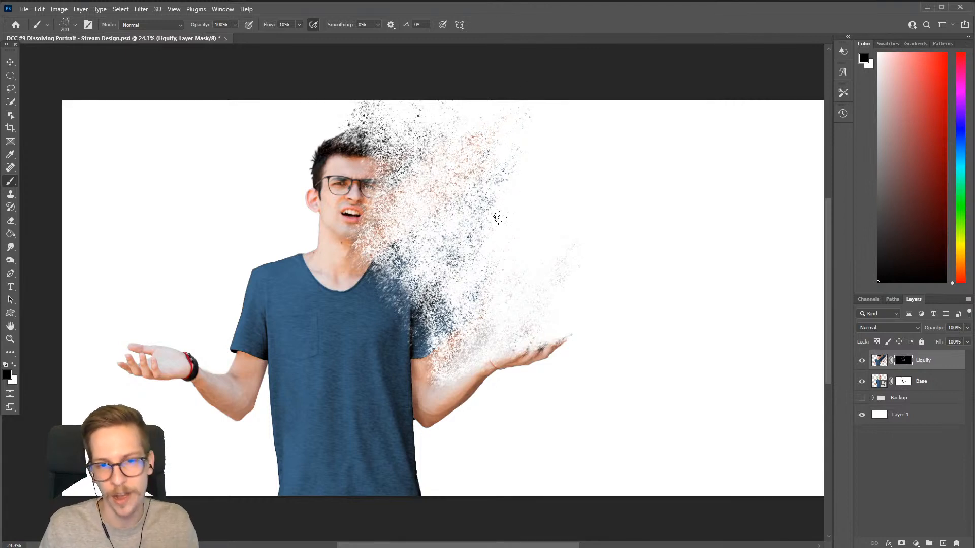
key("x")
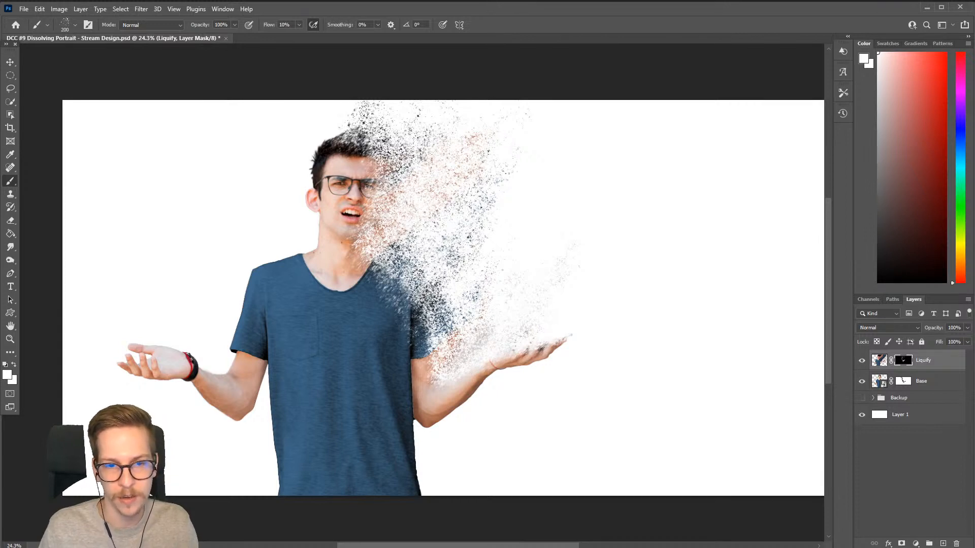
left_click_drag(456, 289, 443, 306)
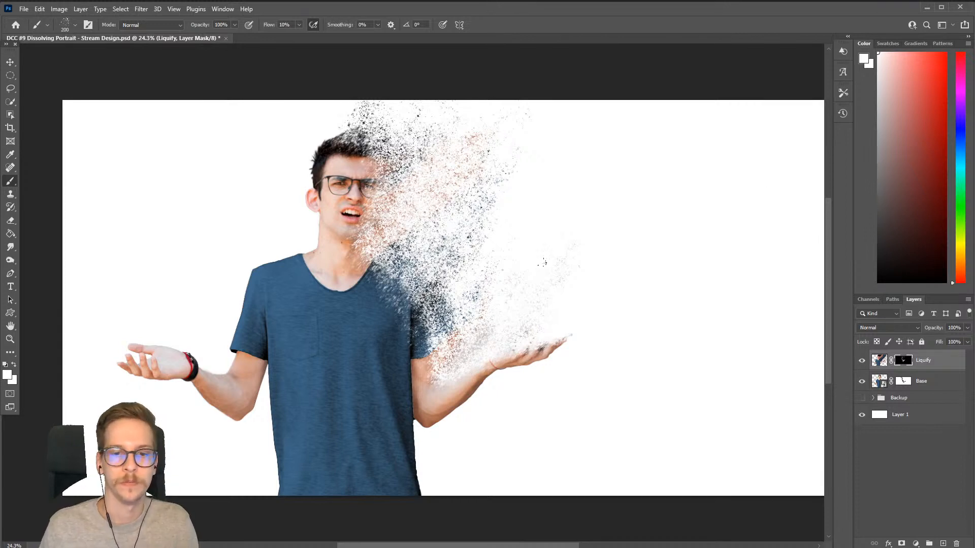
key("x")
mouse_move(435, 269)
left_mouse_down()
mouse_move(431, 307)
mouse_move(442, 299)
mouse_move(459, 336)
mouse_move(433, 283)
left_mouse_up()
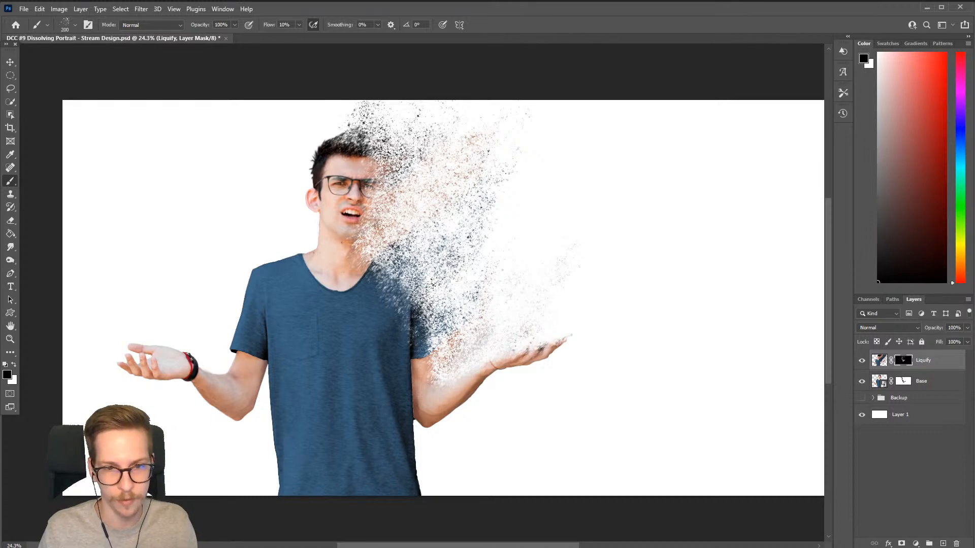
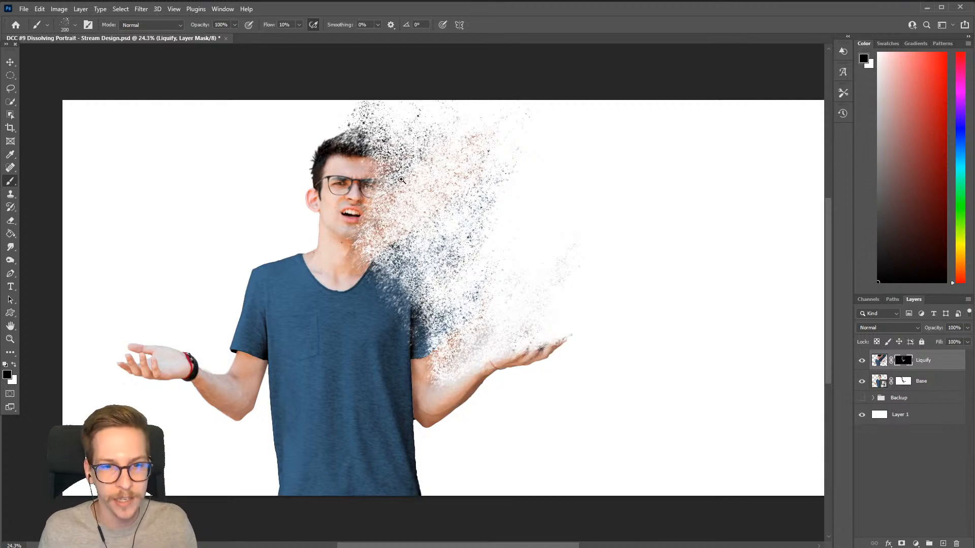
- Apply a Motion Blur with a 45° angle and 15-pixel distance to the Liquify layer's mask, comparing the preview on and off
scroll(401, 180, "up", 6)
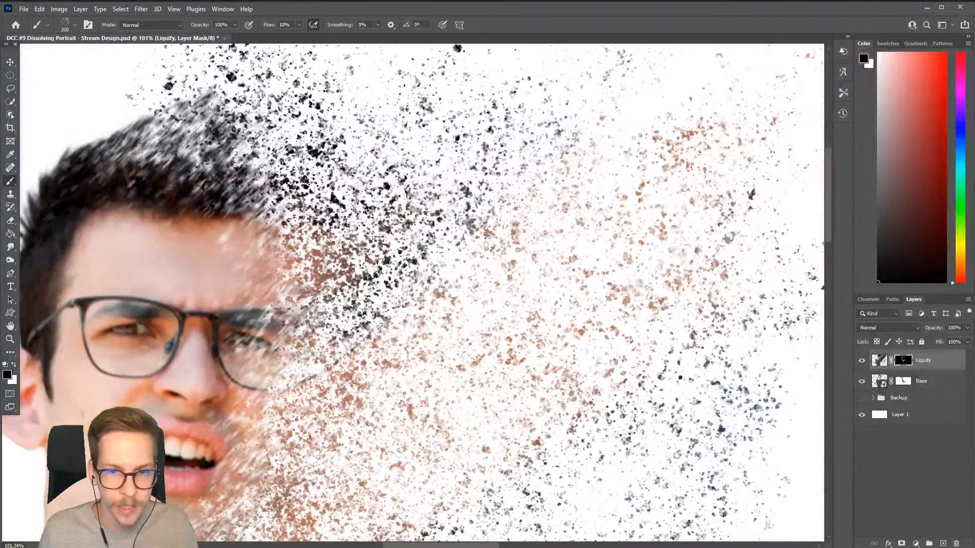
scroll(441, 290, "down", 2)
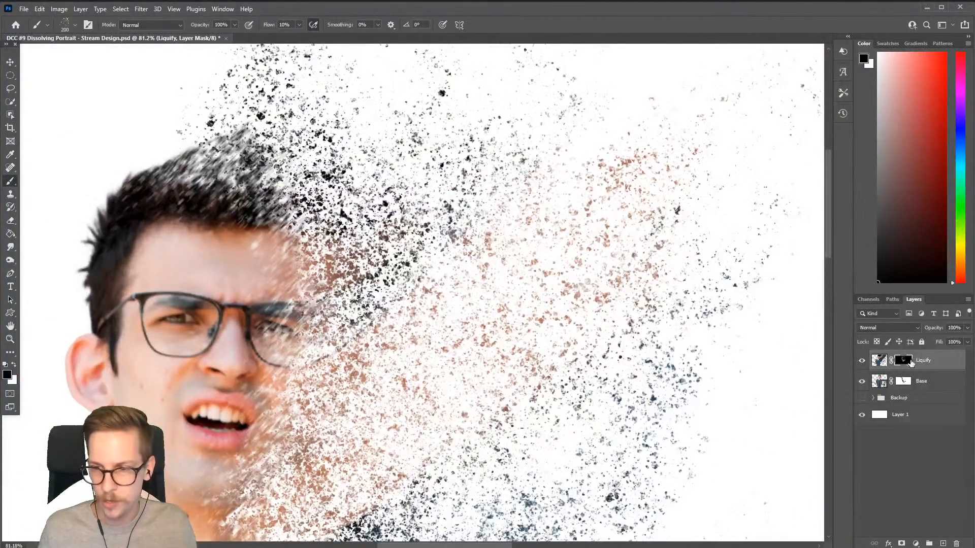
left_click(141, 10)
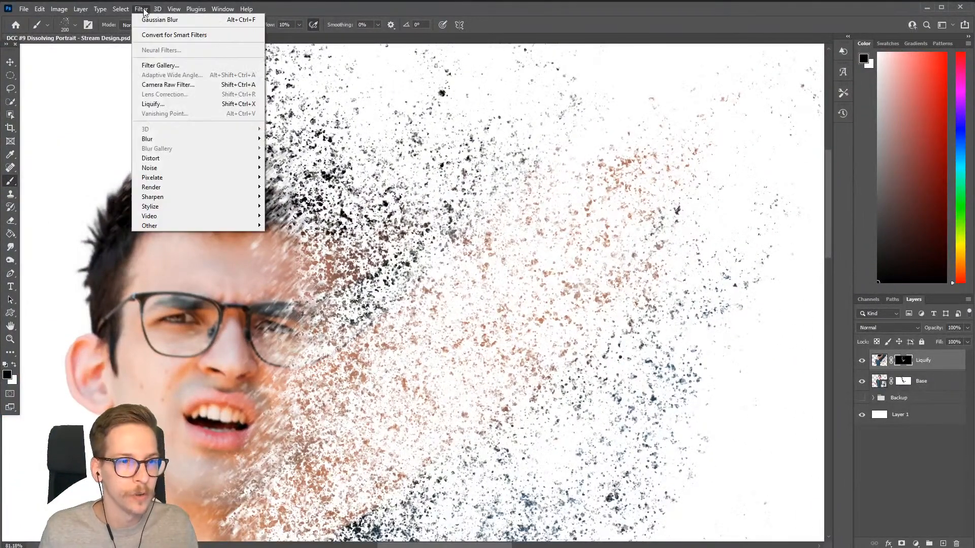
mouse_move(250, 143)
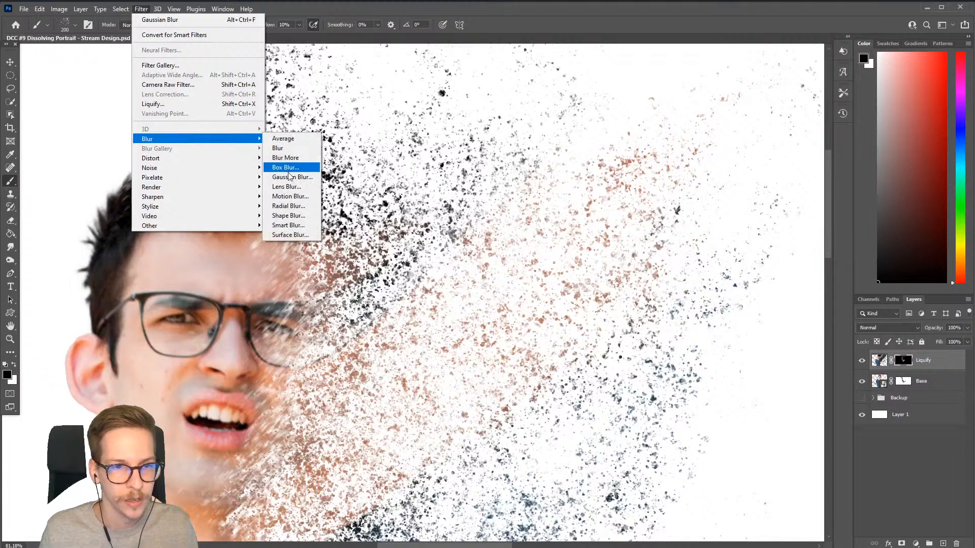
left_click(290, 197)
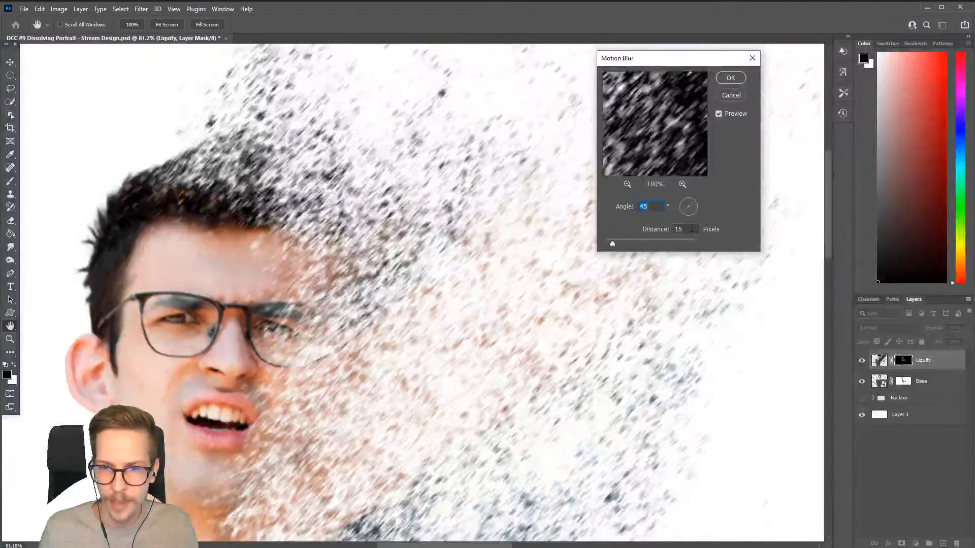
left_click(719, 115)
left_click(718, 114)
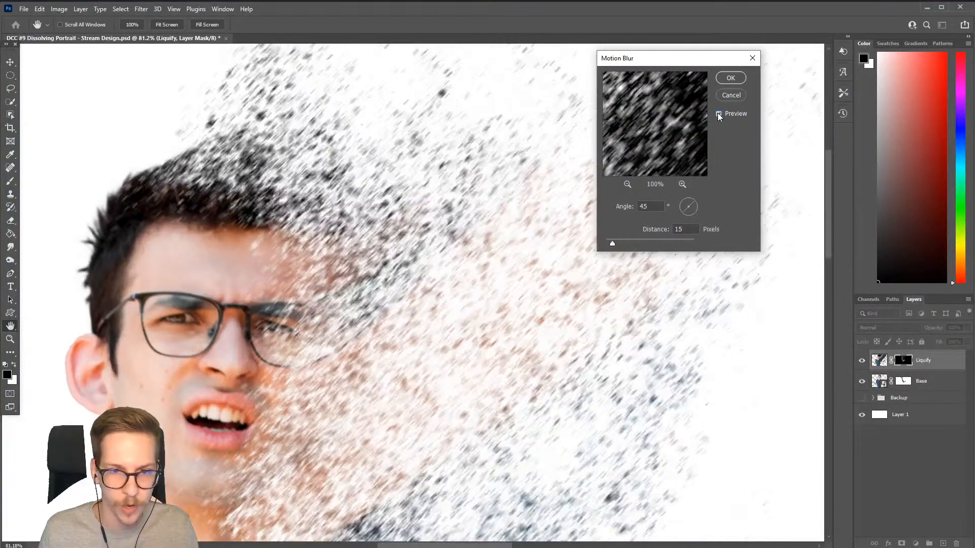
left_click(718, 114)
left_click(718, 115)
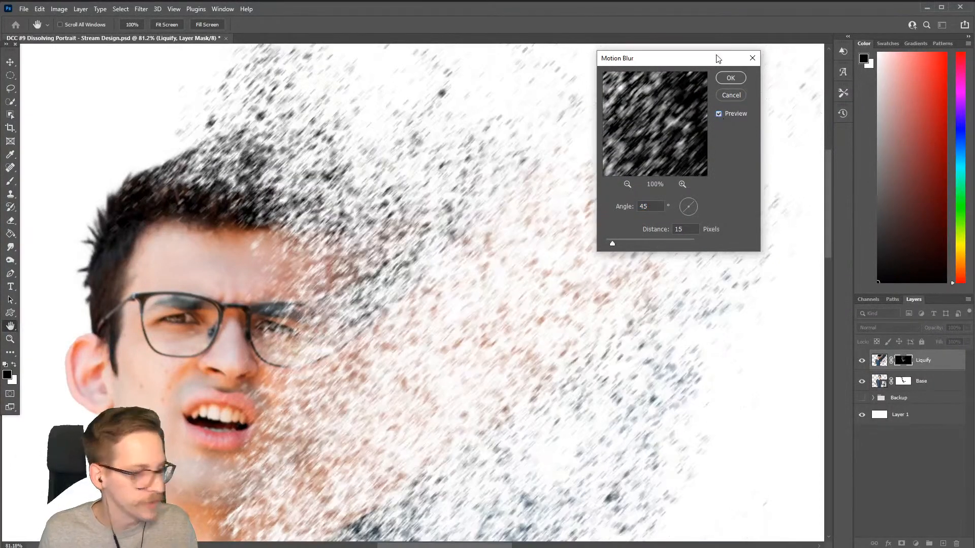
left_click(729, 77)
scroll(514, 200, "down", 4)
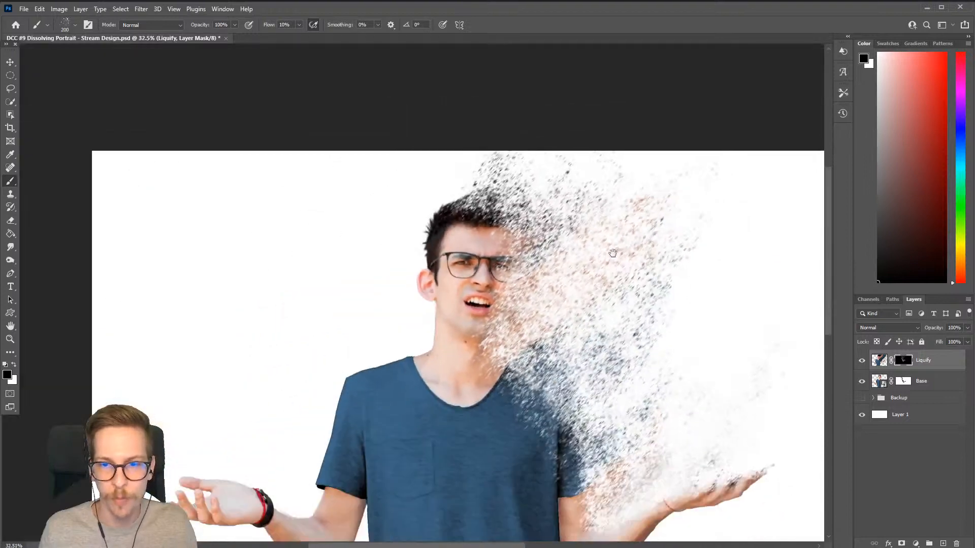
scroll(514, 200, "up", 1)
scroll(514, 200, "down", 1)
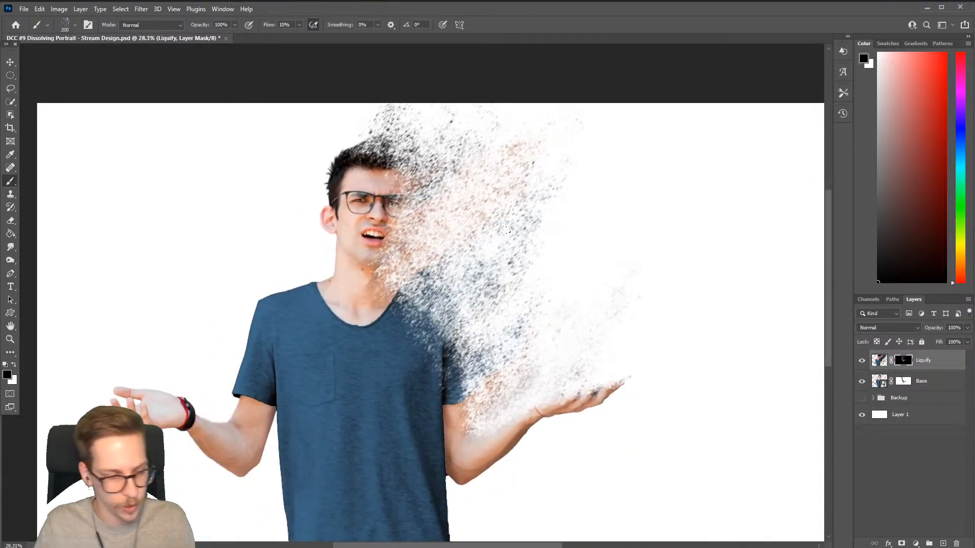
scroll(553, 276, "down", 2)
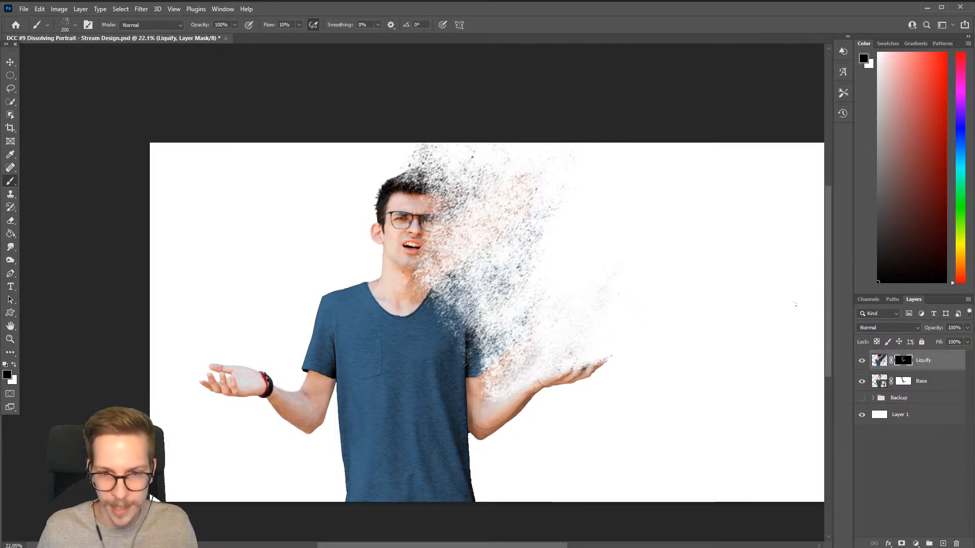
- Set up the Smudge tool for the Liquify mask with the Soft Round brush from the General Brushes set
scroll(610, 264, "up", 3)
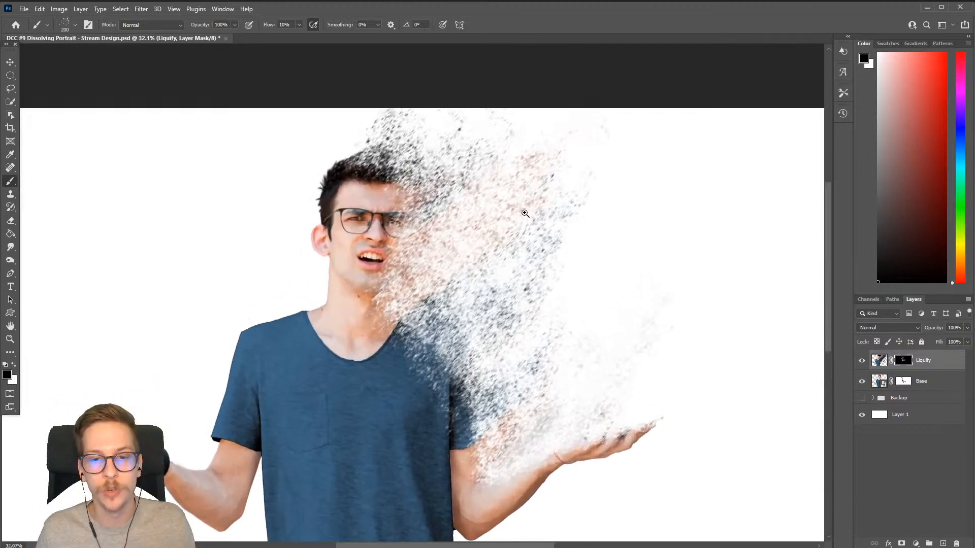
key("r")
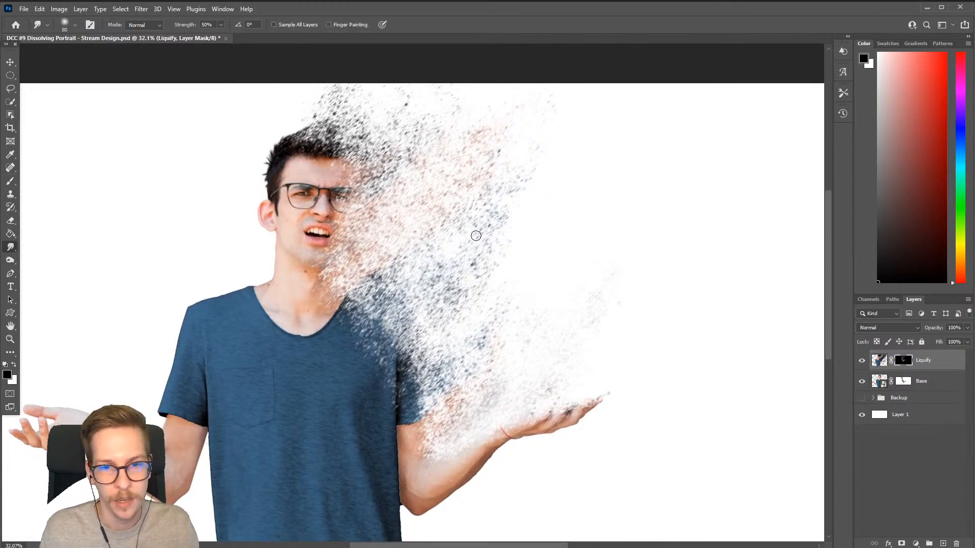
scroll(497, 261, "up", 3)
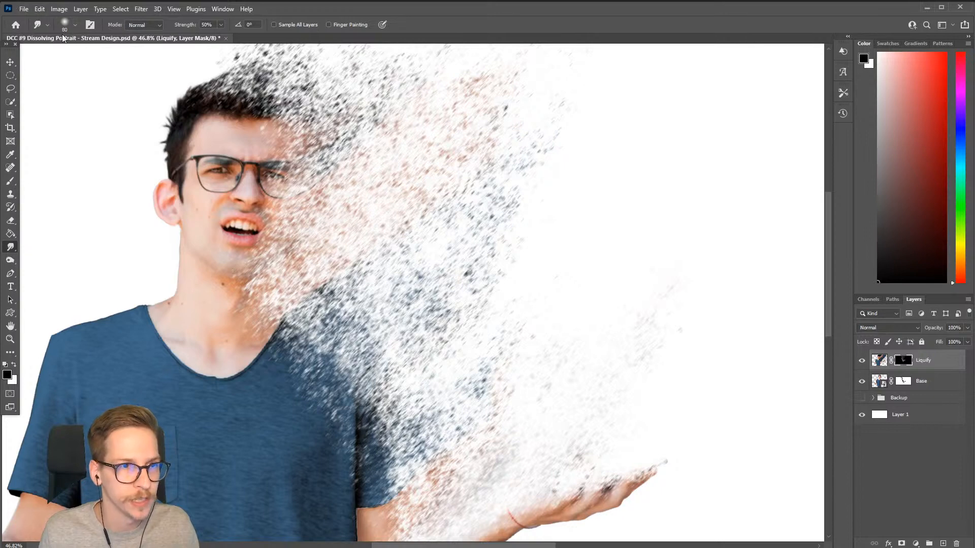
left_click(73, 27)
scroll(318, 208, "down", 2)
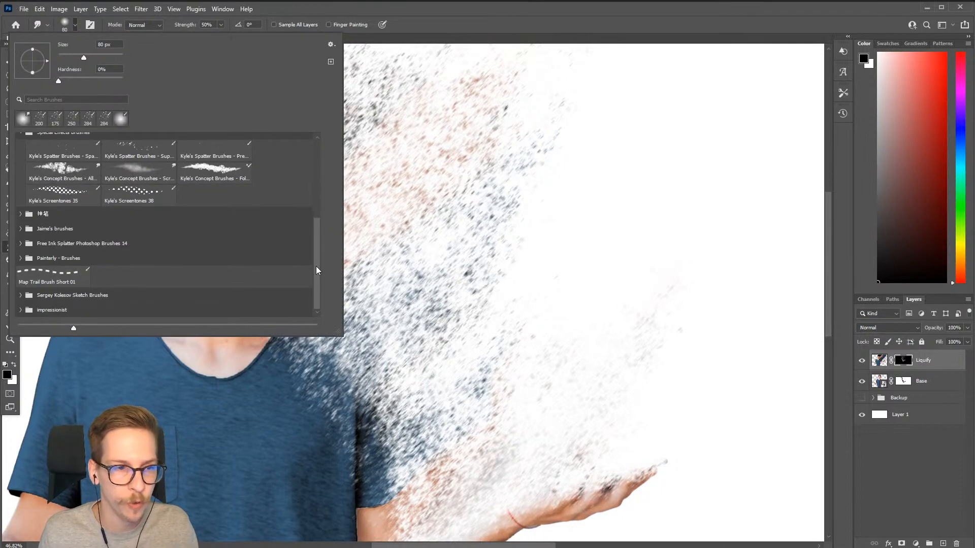
scroll(312, 198, "up", 4)
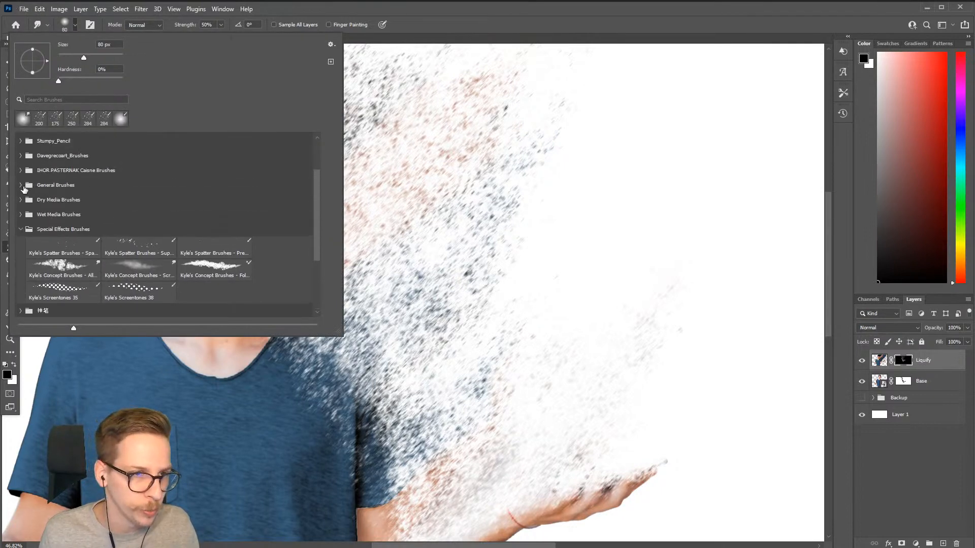
left_click(21, 186)
left_click(66, 203)
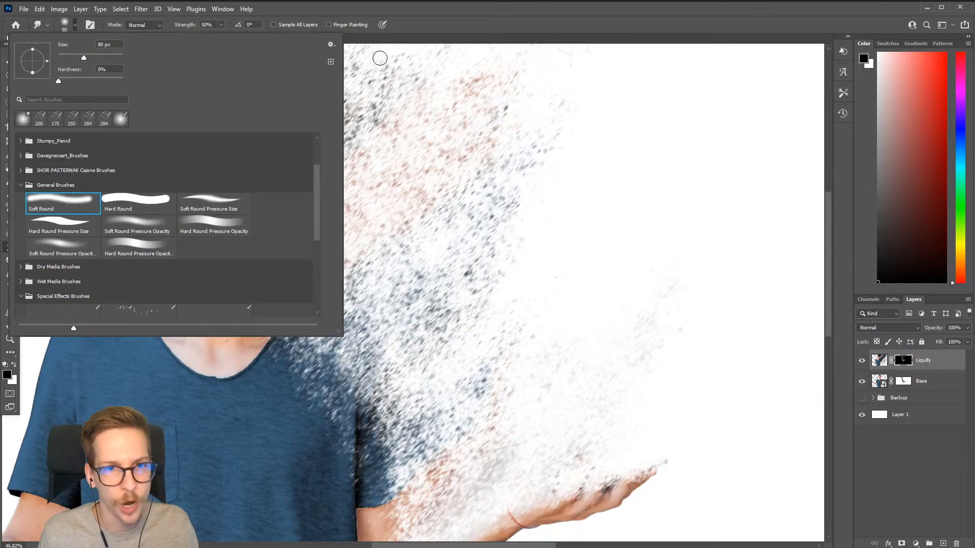
left_click(425, 21)
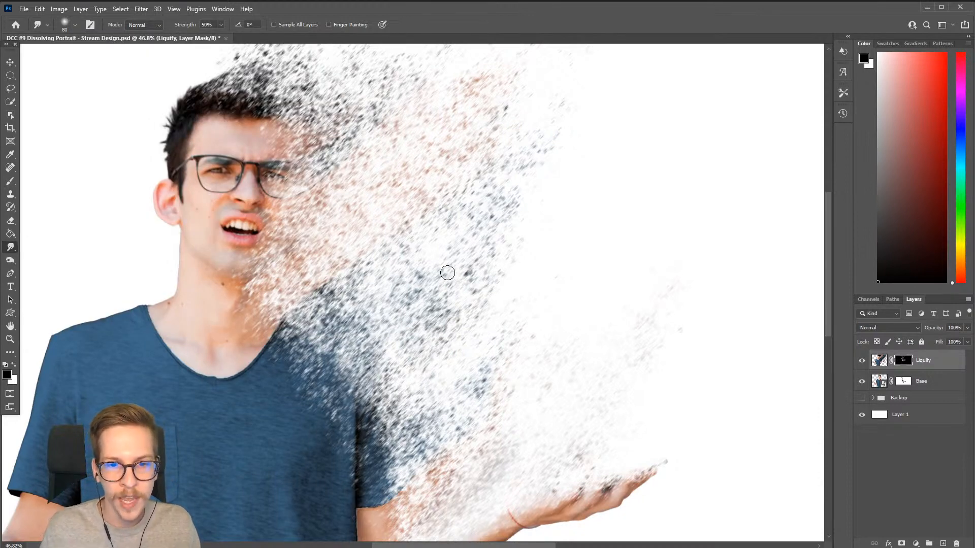
- Undo the trial smudge stroke, lower the Smudge strength to 5%, enlarge its brush to 175 px, and inspect the Liquify mask's particles
mouse_move(448, 272)
left_mouse_down()
mouse_move(507, 236)
mouse_move(510, 210)
left_mouse_up()
key("ctrl+z")
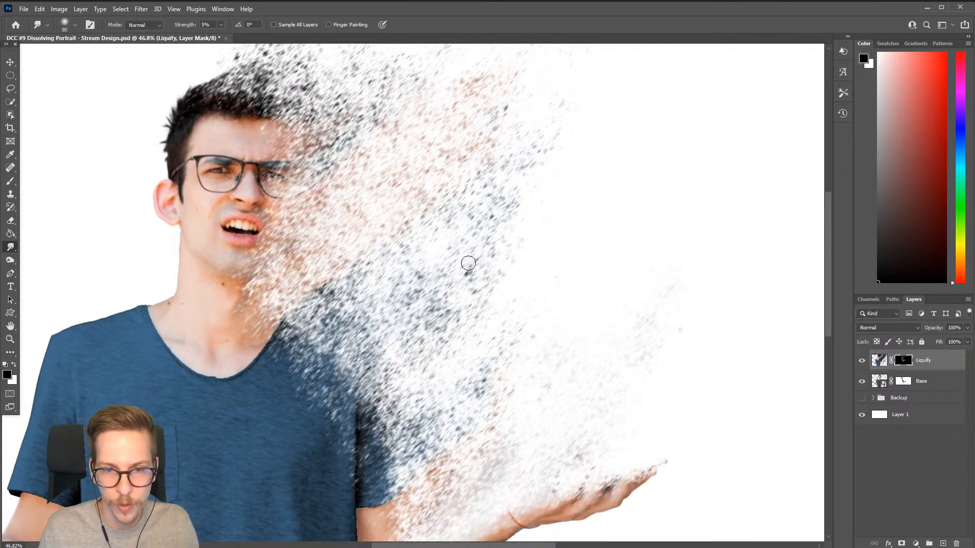
left_click_drag(531, 214, 547, 300)
key("bracketright")
key("bracketright")
key("bracketright")
key("bracketright")
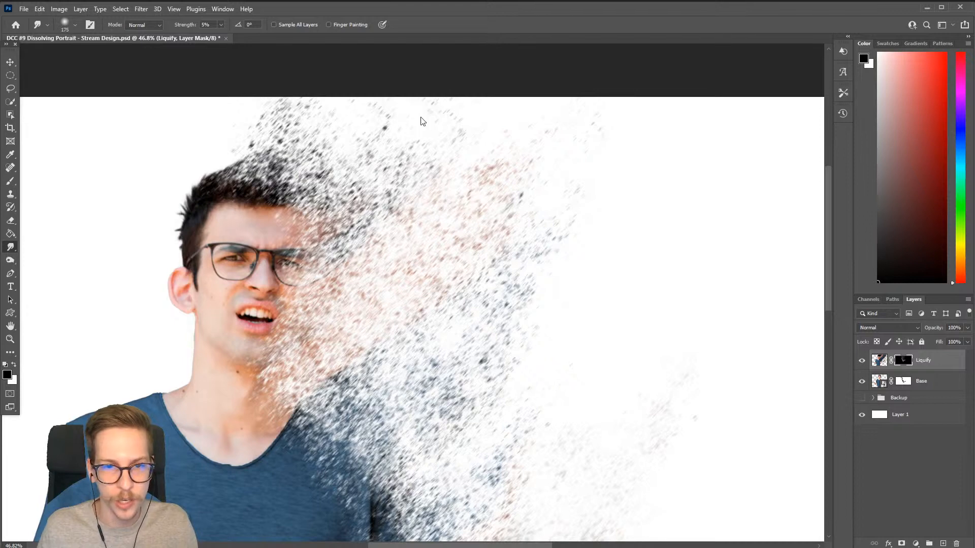
key("bracketright")
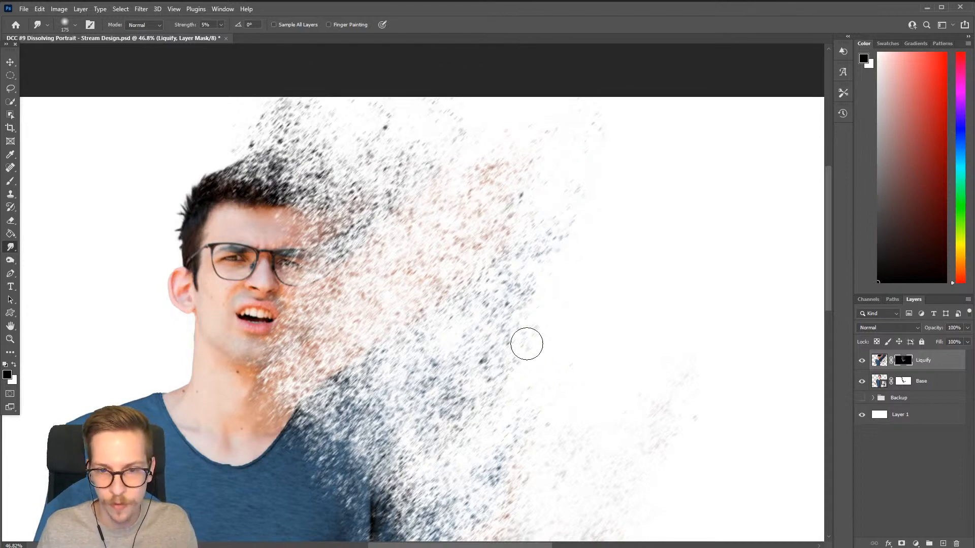
left_click_drag(525, 434, 476, 285)
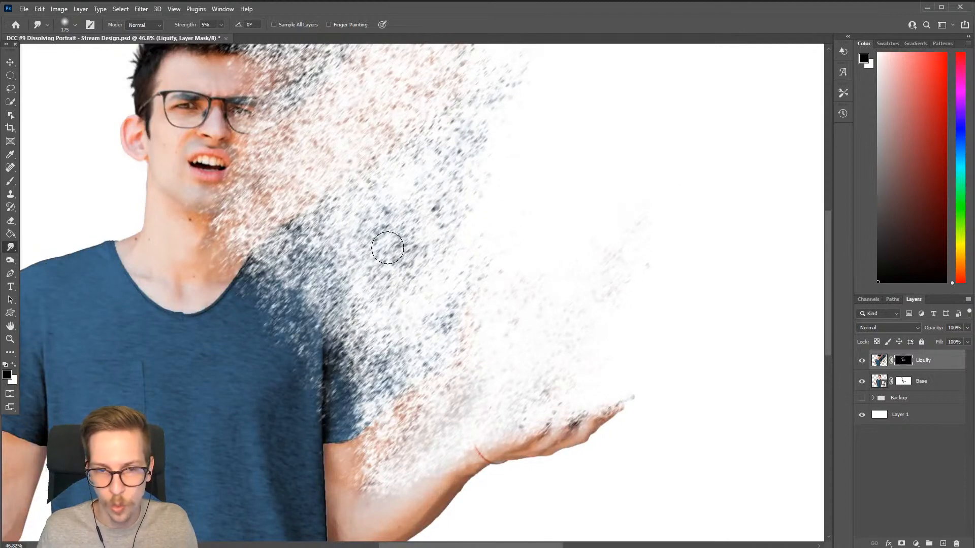
scroll(363, 197, "down", 3)
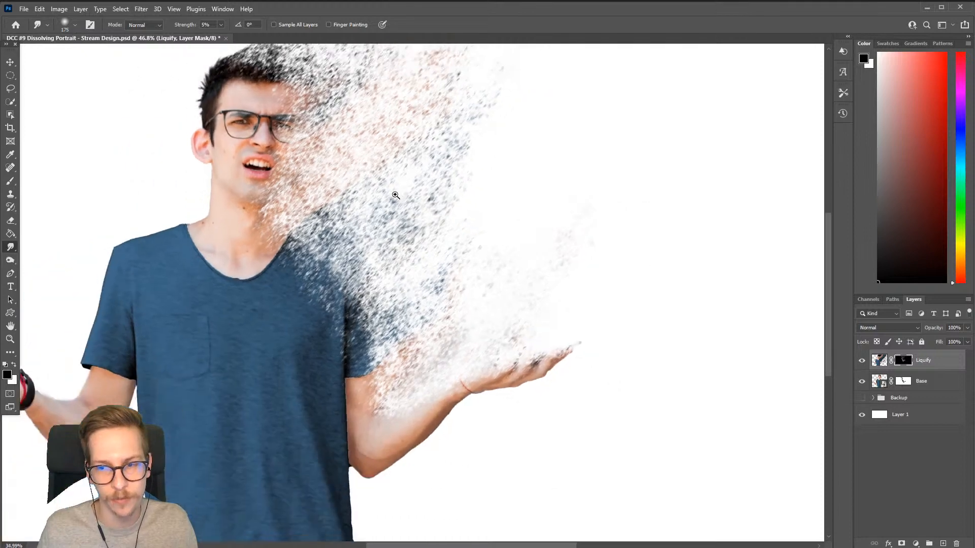
mouse_move(395, 199)
left_mouse_down()
mouse_move(443, 230)
mouse_move(450, 267)
left_mouse_up()
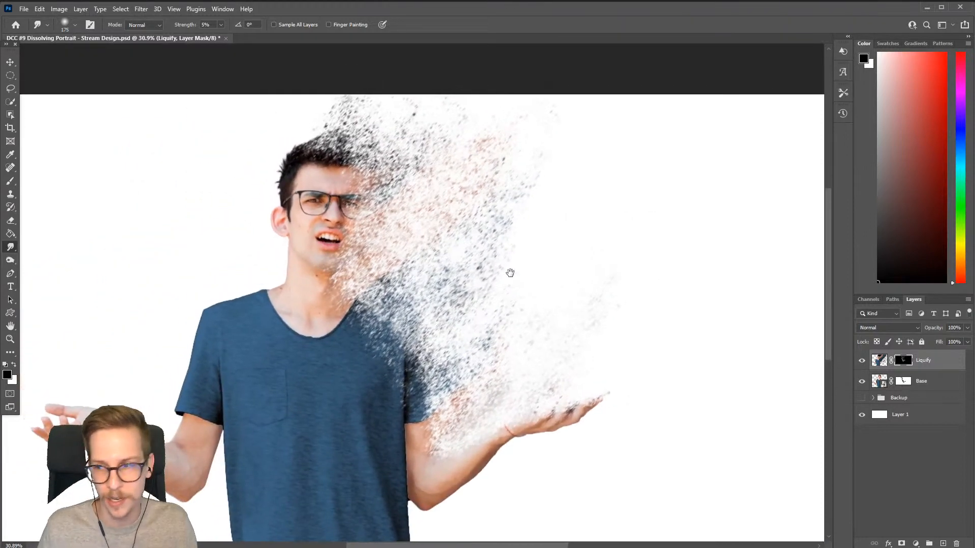
left_click_drag(509, 272, 549, 265)
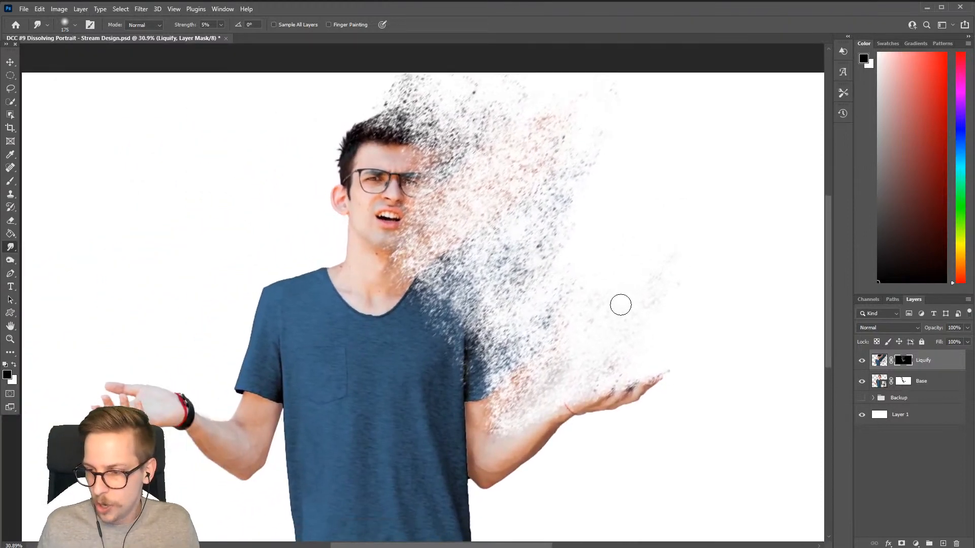
left_click_drag(614, 305, 573, 297)
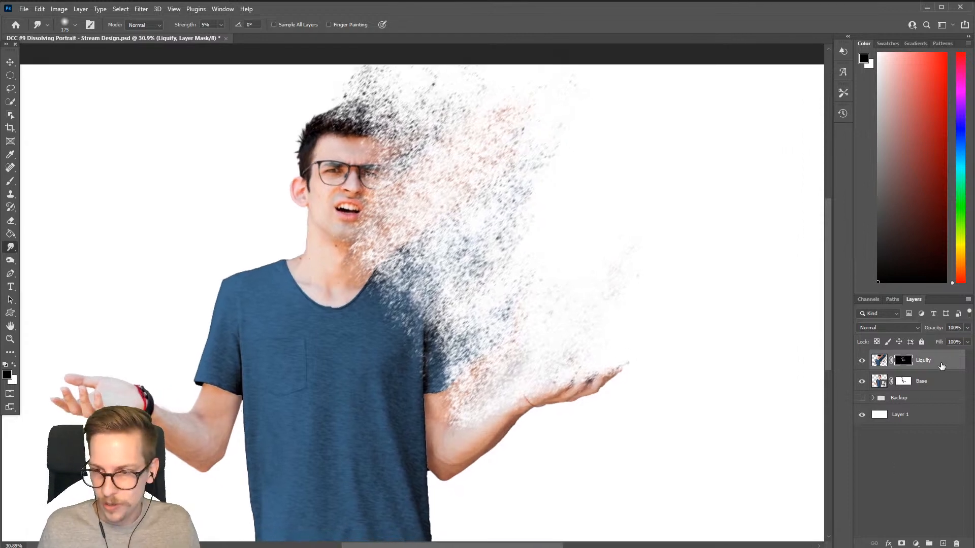
- Create a new layer named Dust above the Liquify layer with the Dissolve blending mode
key("ctrl+2")
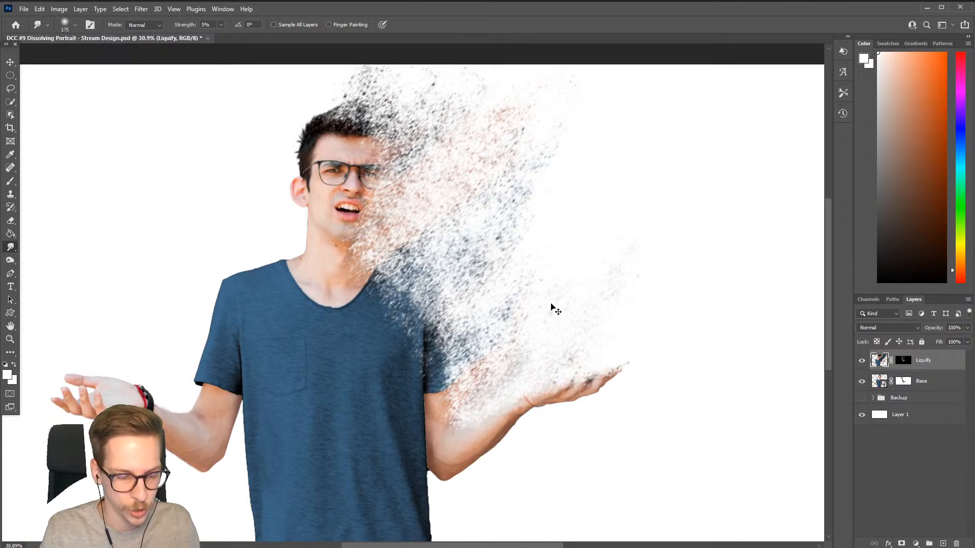
key("ctrl+shift+n")
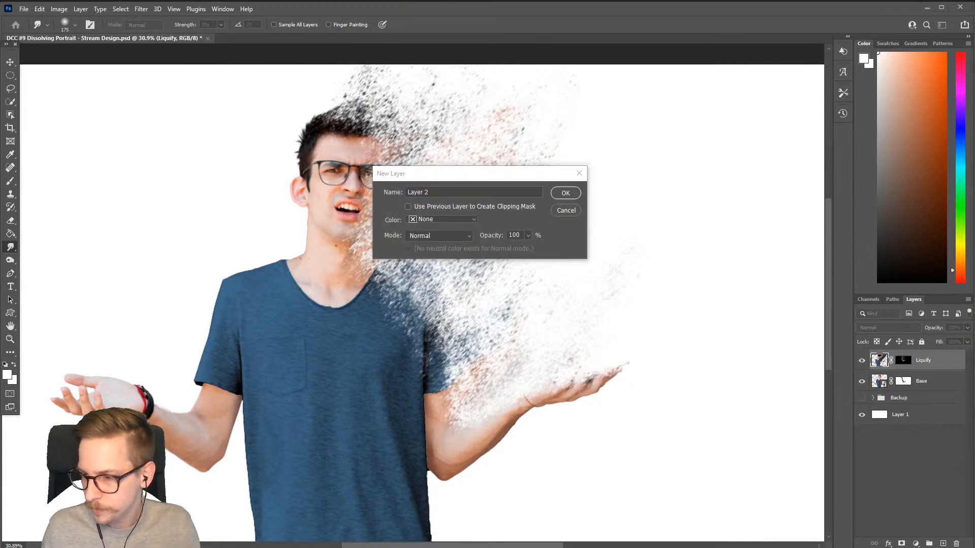
left_click(474, 191)
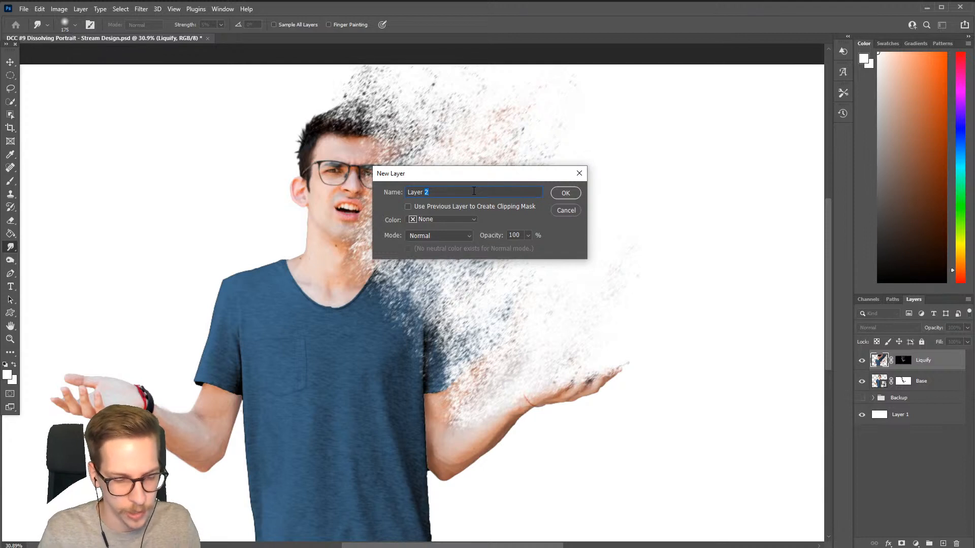
left_click(447, 240)
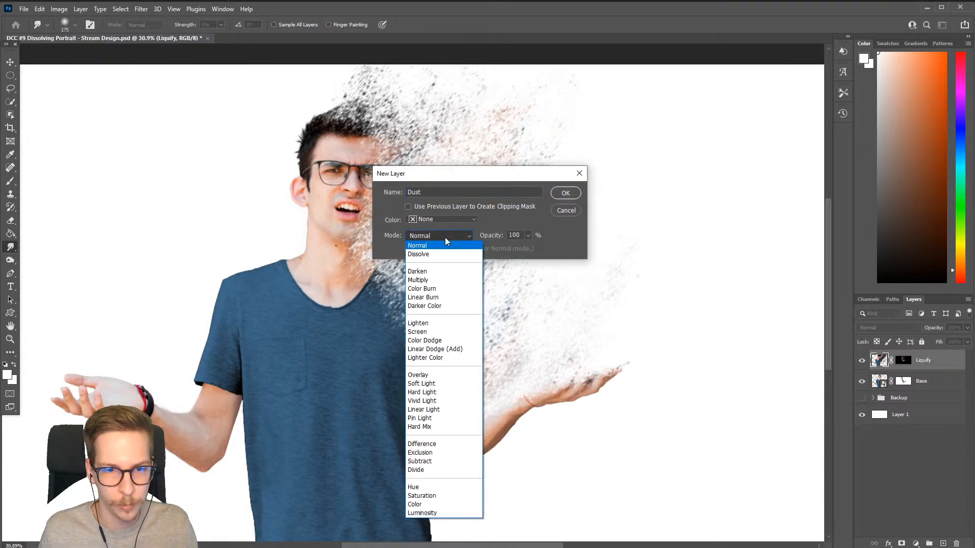
left_click(440, 254)
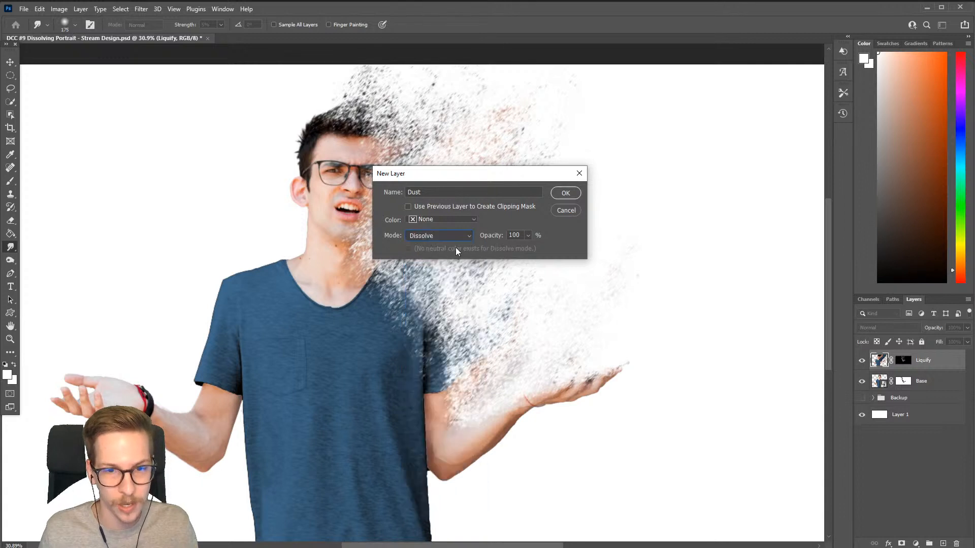
left_click(564, 194)
- Switch to the Brush tool and choose the Soft Round brush from the General Brushes set
left_click_drag(575, 284, 595, 288)
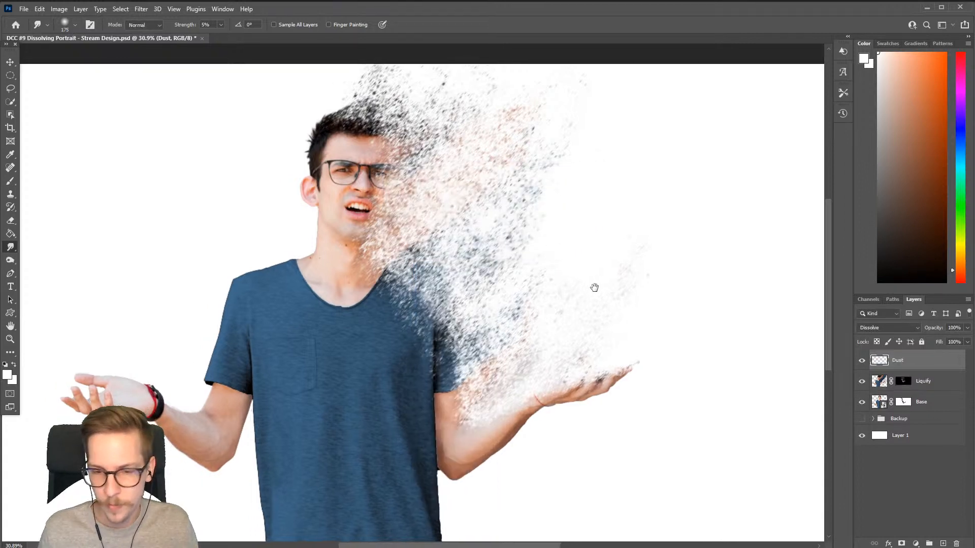
left_click(11, 184)
left_click(75, 25)
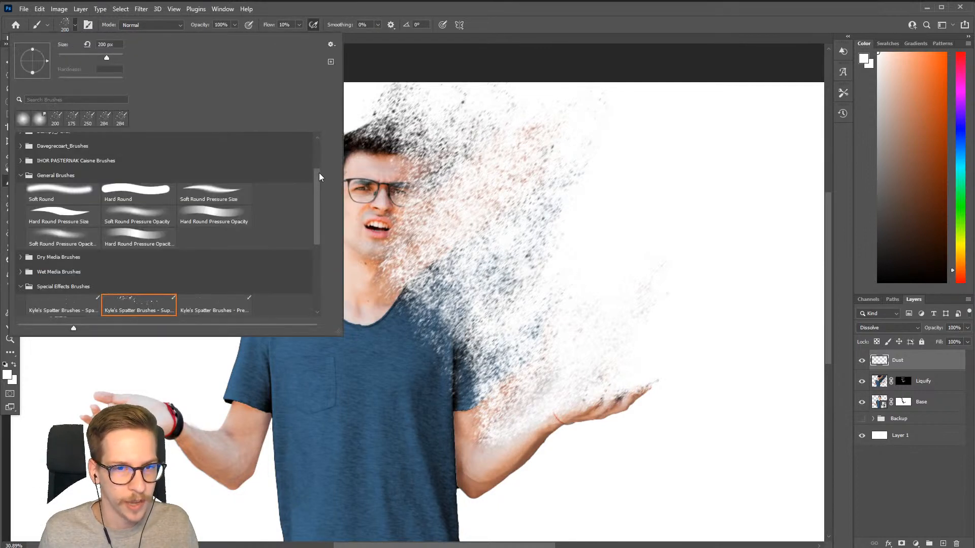
scroll(314, 168, "up", 3)
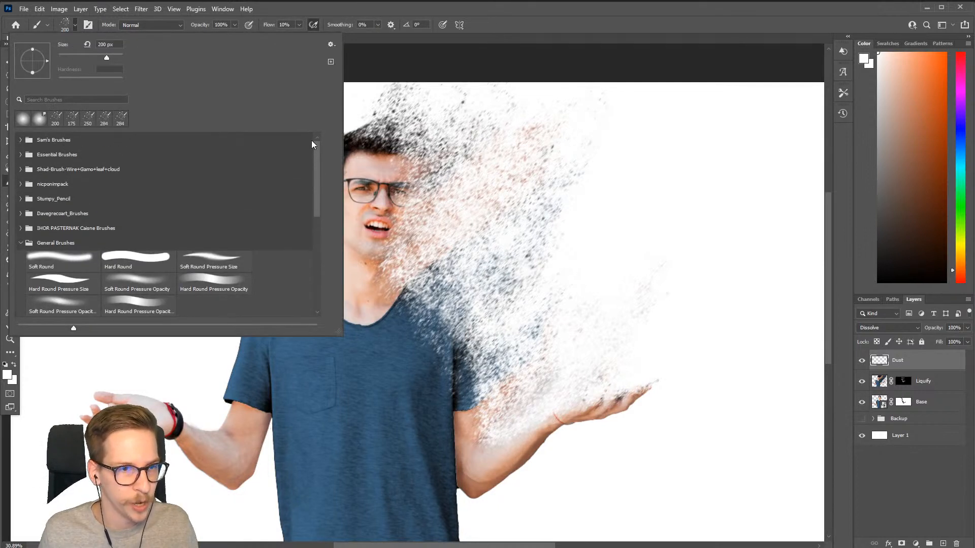
left_click(58, 254)
key("Return")
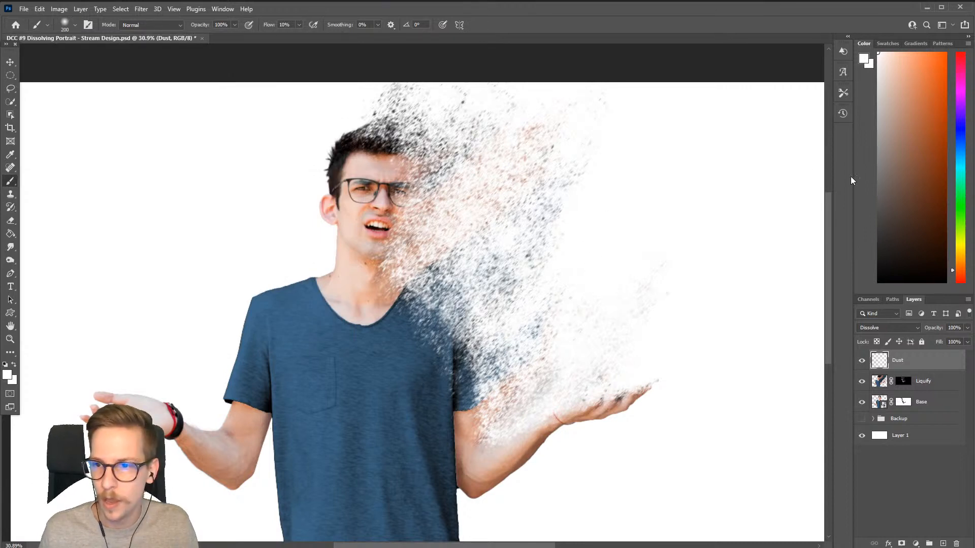
- Test dust strokes in the sampled shirt blue, reduce the brush flow to 5%, and undo the test strokes
left_click(437, 348, "alt")
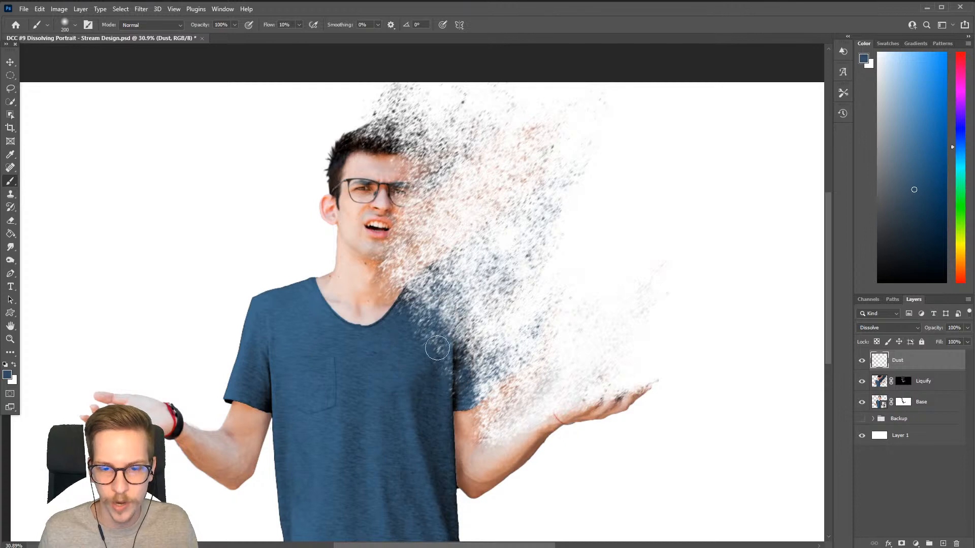
mouse_move(437, 349)
left_mouse_down()
mouse_move(502, 282)
mouse_move(515, 371)
mouse_move(565, 254)
mouse_move(522, 230)
mouse_move(522, 367)
mouse_move(566, 311)
mouse_move(493, 330)
left_mouse_up()
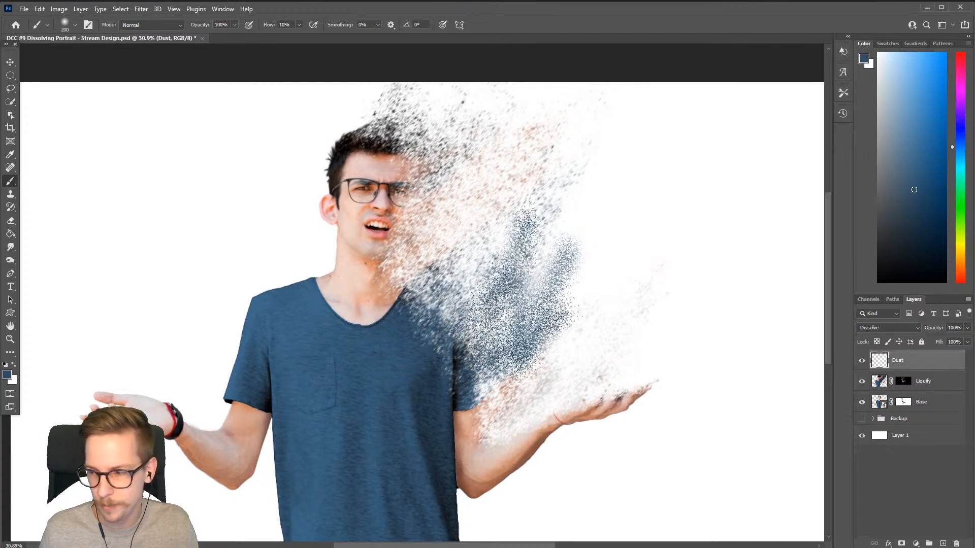
key("ctrl+z")
left_click(299, 26)
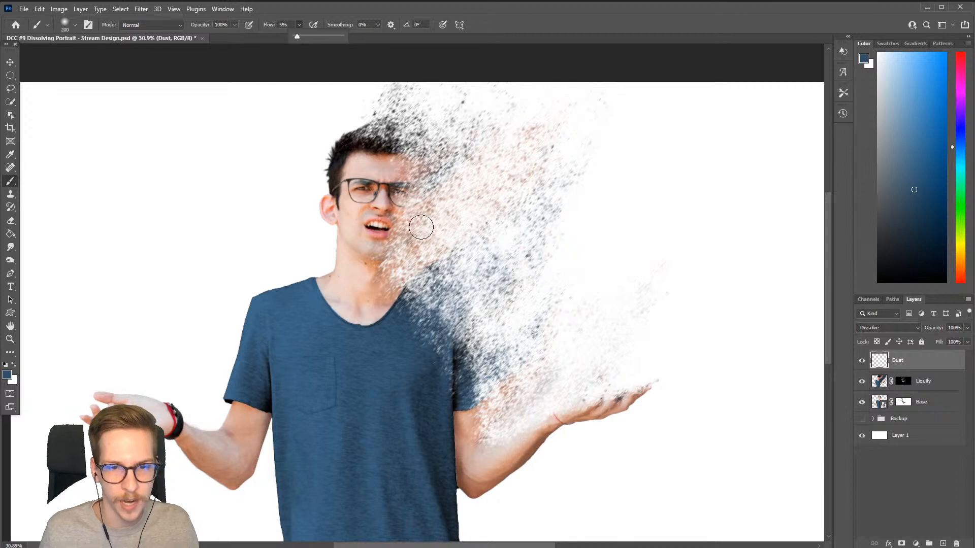
mouse_move(455, 290)
left_mouse_down()
mouse_move(493, 209)
mouse_move(576, 273)
mouse_move(631, 196)
left_mouse_up()
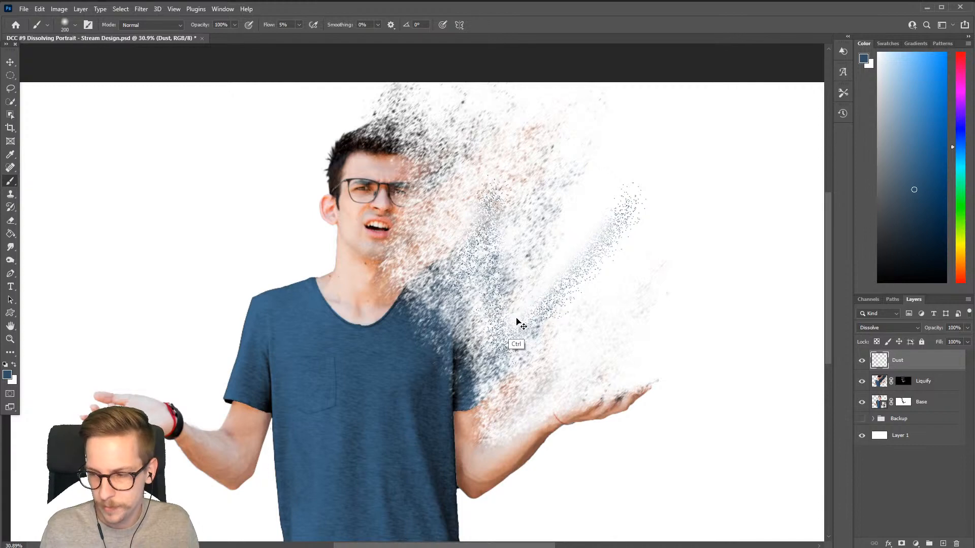
key("ctrl+z")
- Sample the raised forearm's skin tone and paint fine dust above the forearm and outward past the particles with an enlarged brush
scroll(533, 331, "down", 1)
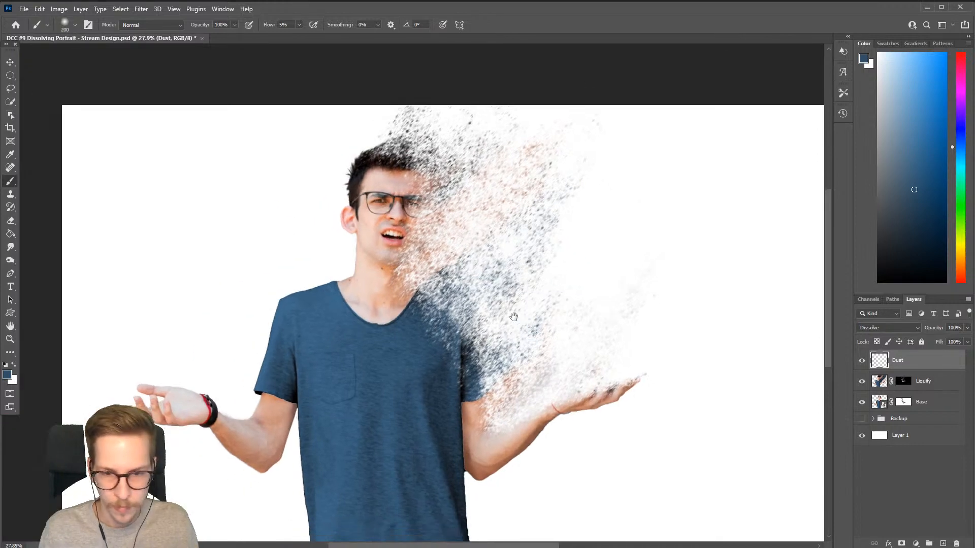
mouse_move(513, 317)
left_mouse_down()
mouse_move(472, 306)
mouse_move(442, 360)
mouse_move(451, 333)
mouse_move(465, 336)
mouse_move(492, 311)
left_mouse_up()
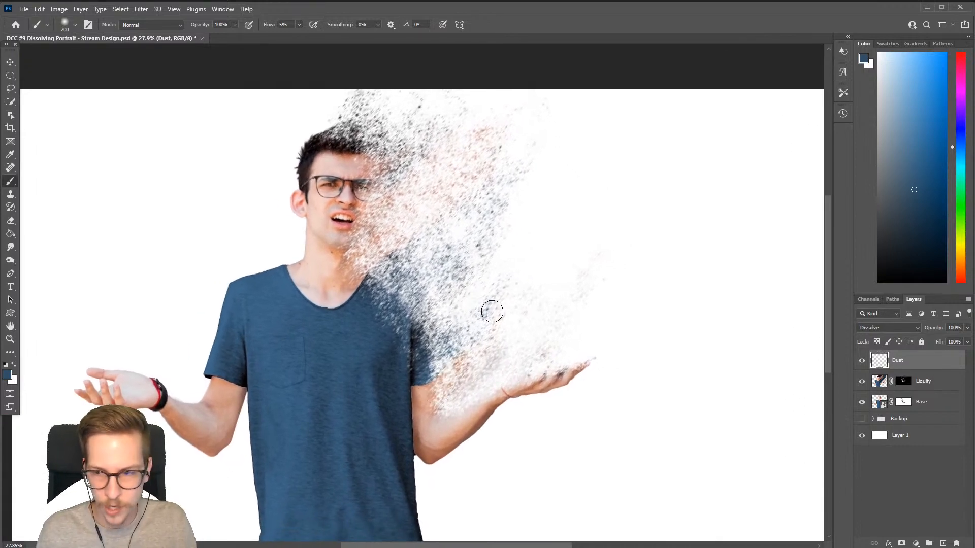
left_click(416, 415, "alt")
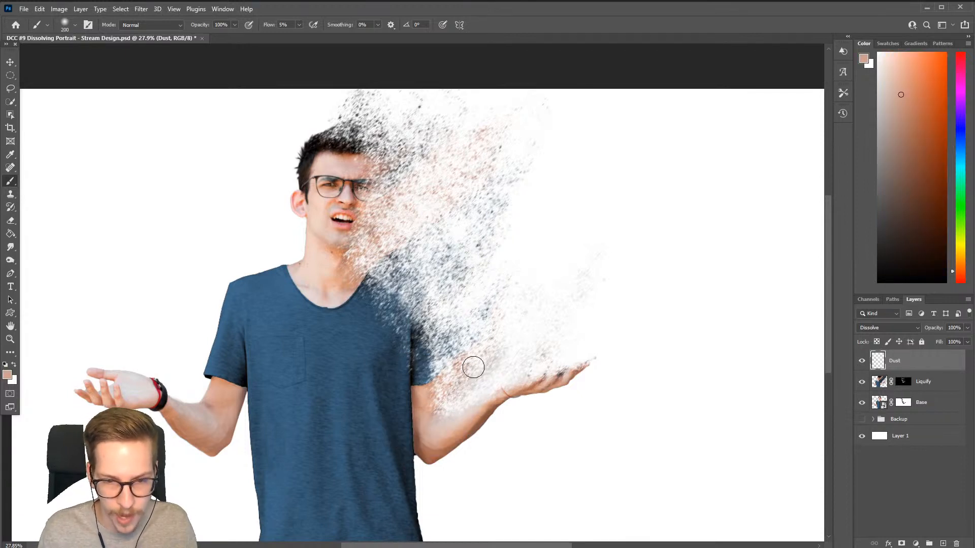
left_click(458, 426, "alt")
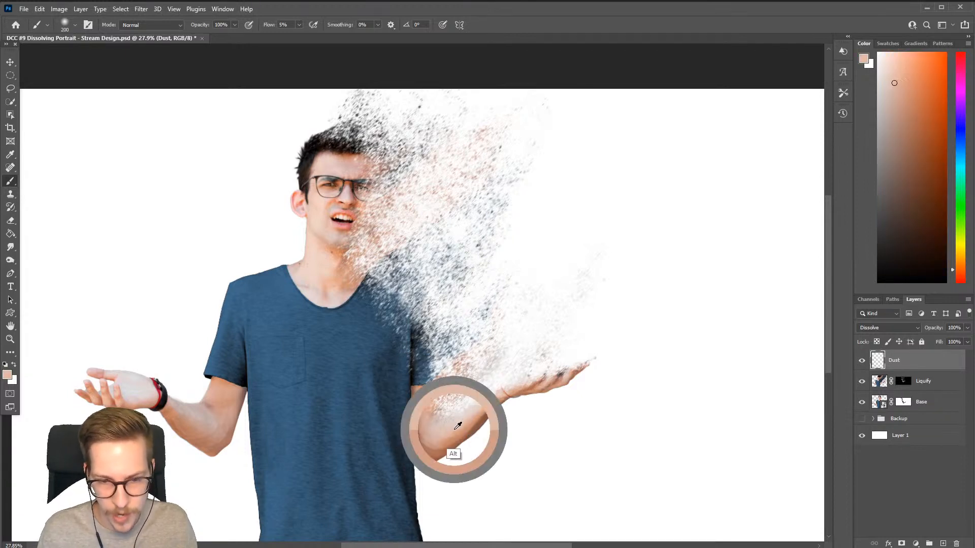
mouse_move(501, 358)
left_mouse_down()
mouse_move(483, 398)
mouse_move(536, 331)
mouse_move(467, 362)
mouse_move(496, 328)
left_mouse_up()
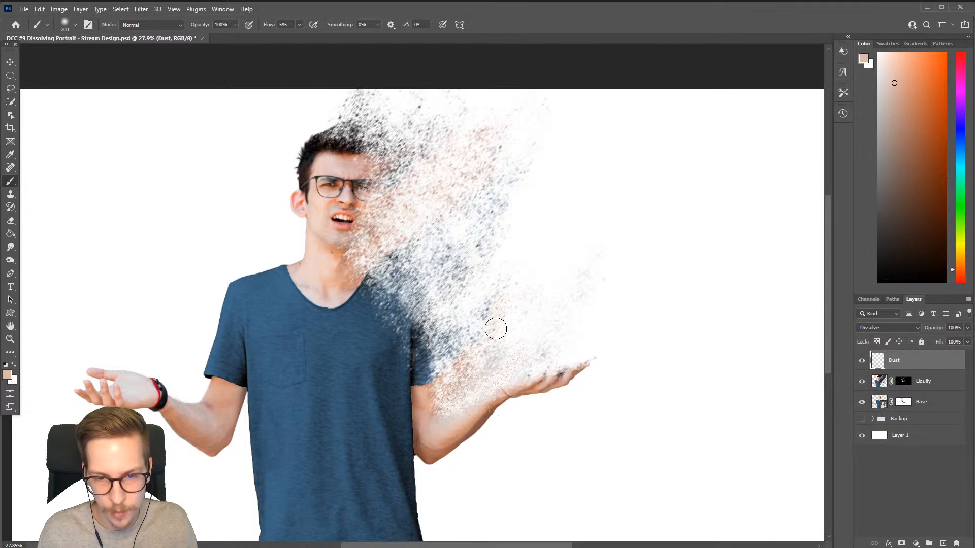
key("bracketright")
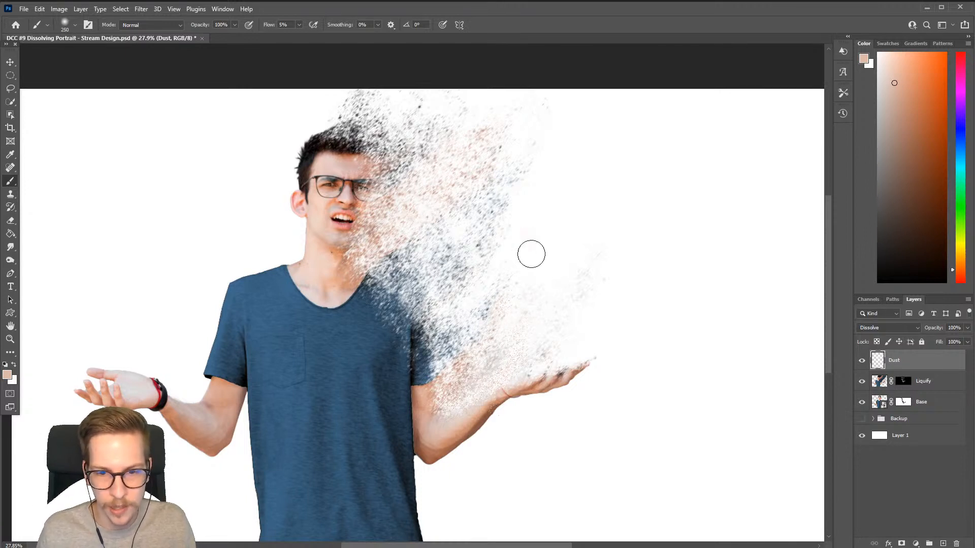
mouse_move(531, 254)
left_mouse_down()
mouse_move(548, 305)
mouse_move(505, 185)
left_mouse_up()
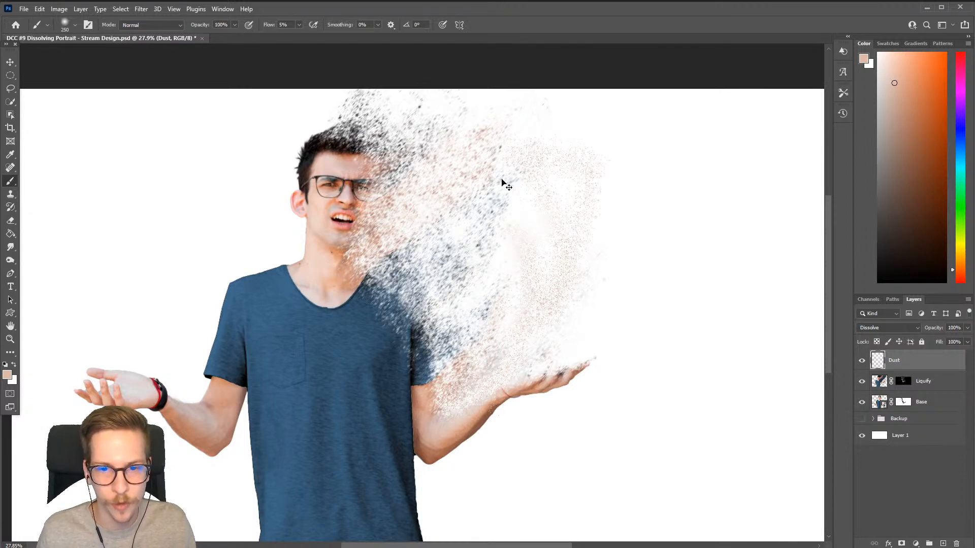
- Reduce the brush flow to 3% and sample the shirt's blue near the dissolving shoulder
left_click(298, 25)
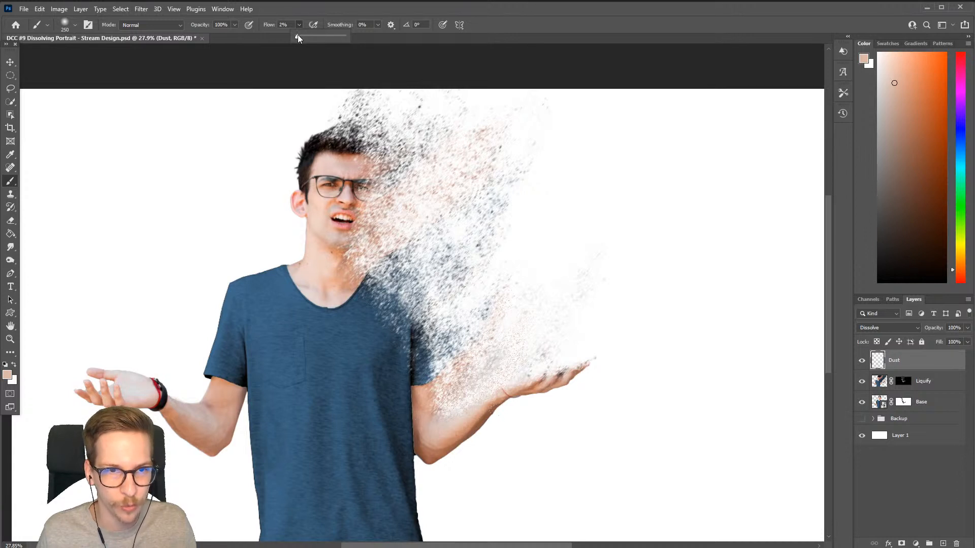
left_click_drag(297, 34, 299, 35)
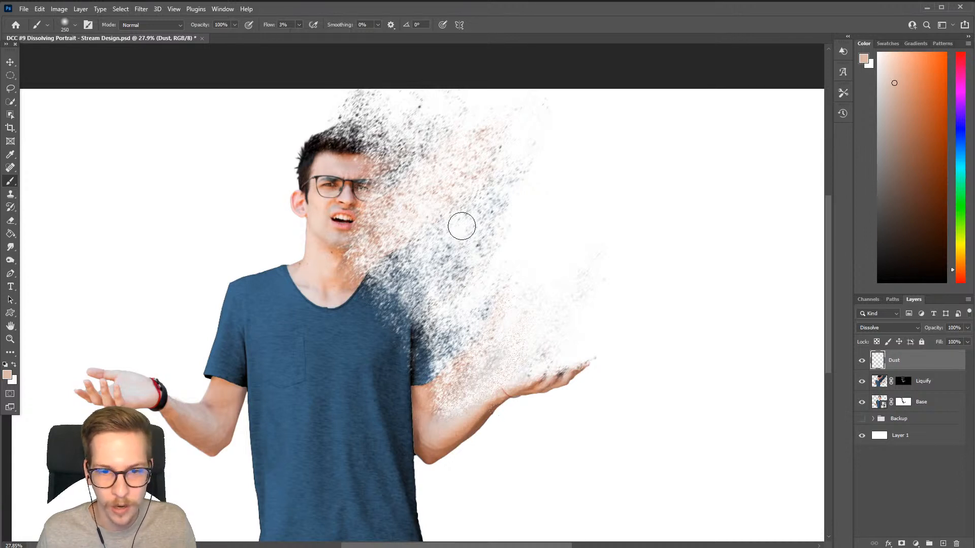
left_click(367, 334, "alt")
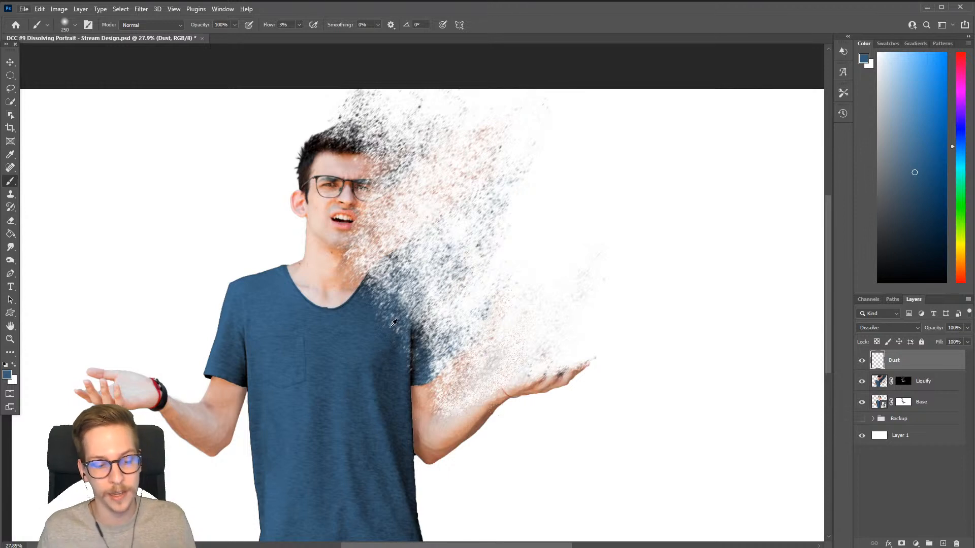
left_click(387, 334, "alt")
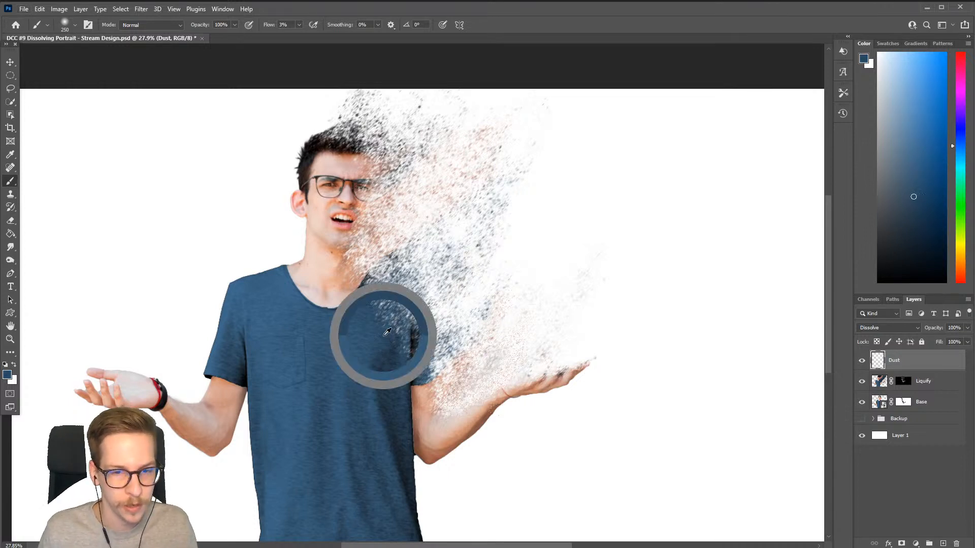
- Resample the shirt blue and paint dust over the particles beside the shoulder with the brush reduced to 150 px
mouse_move(406, 325)
left_mouse_down()
mouse_move(426, 331)
mouse_move(430, 274)
mouse_move(448, 355)
mouse_move(446, 269)
left_mouse_up()
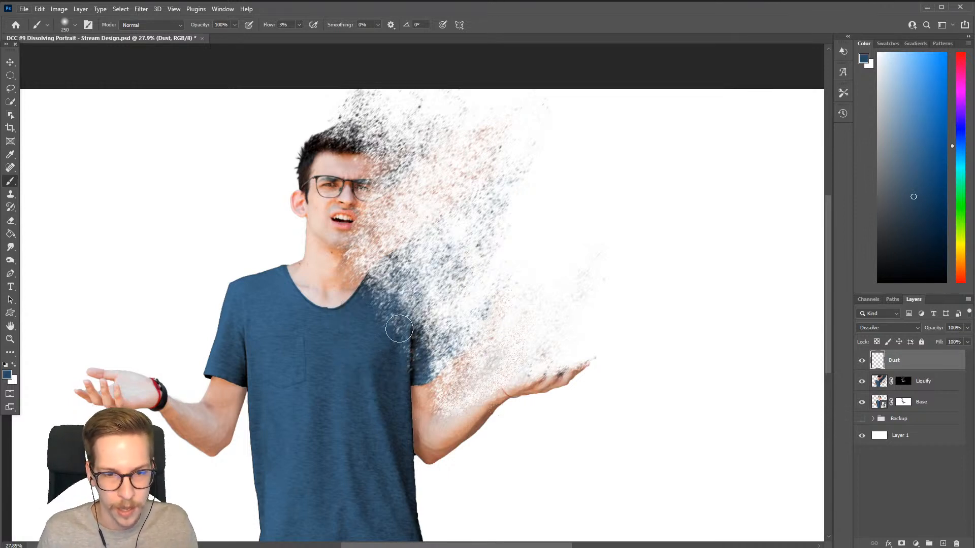
left_click(381, 340, "alt")
key("bracketleft")
key("bracketleft")
key("bracketleft")
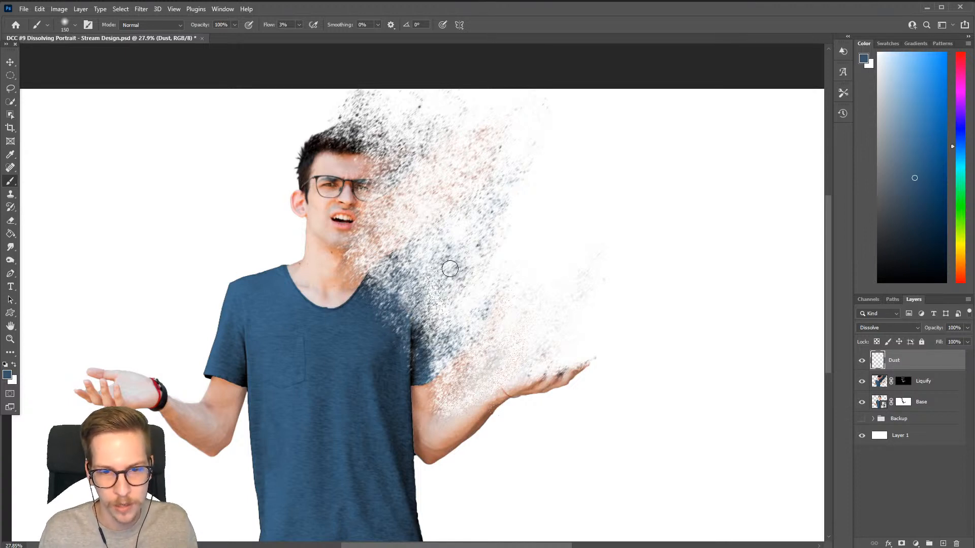
mouse_move(432, 270)
left_mouse_down()
mouse_move(432, 310)
mouse_move(469, 282)
mouse_move(442, 314)
mouse_move(469, 227)
mouse_move(410, 257)
mouse_move(434, 224)
left_mouse_up()
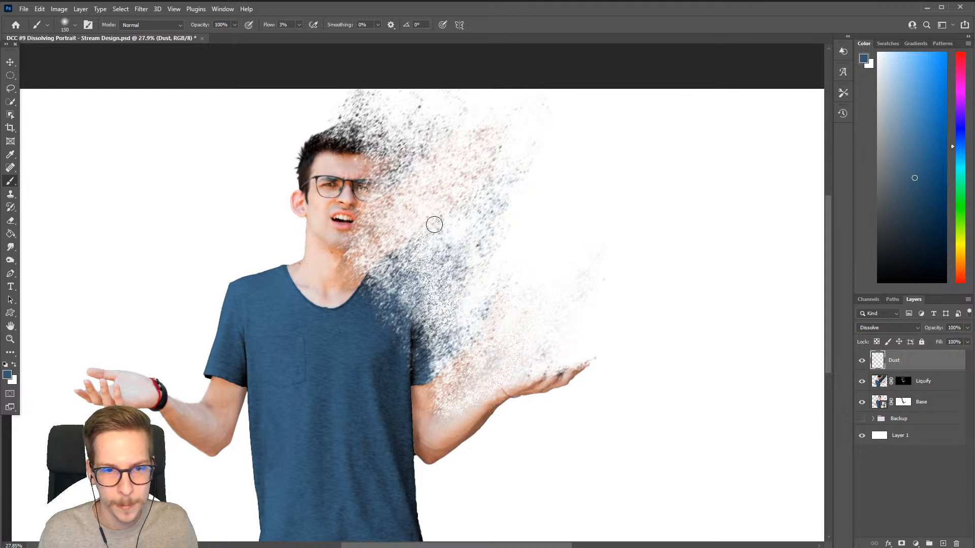
- Sample the hair, face, neck and shirt colors and paint dust above the hair, reducing the brush to 90 px
left_click(340, 257, "alt")
left_click(355, 156, "alt")
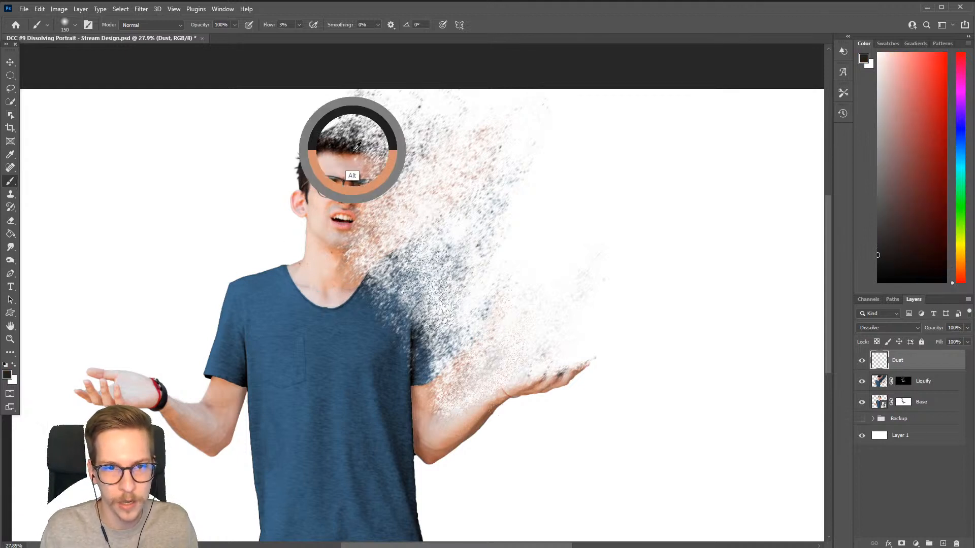
left_click(364, 172, "alt")
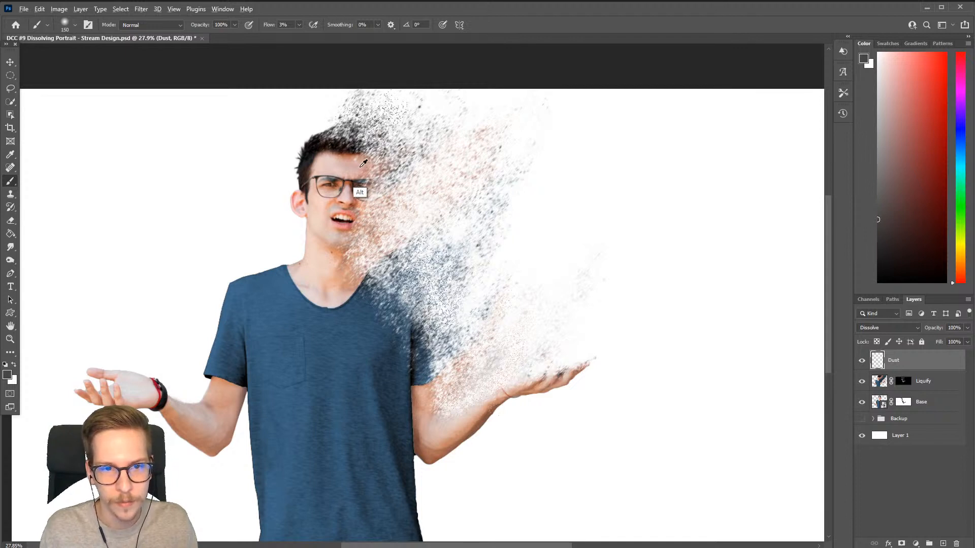
key("bracketleft")
key("bracketleft")
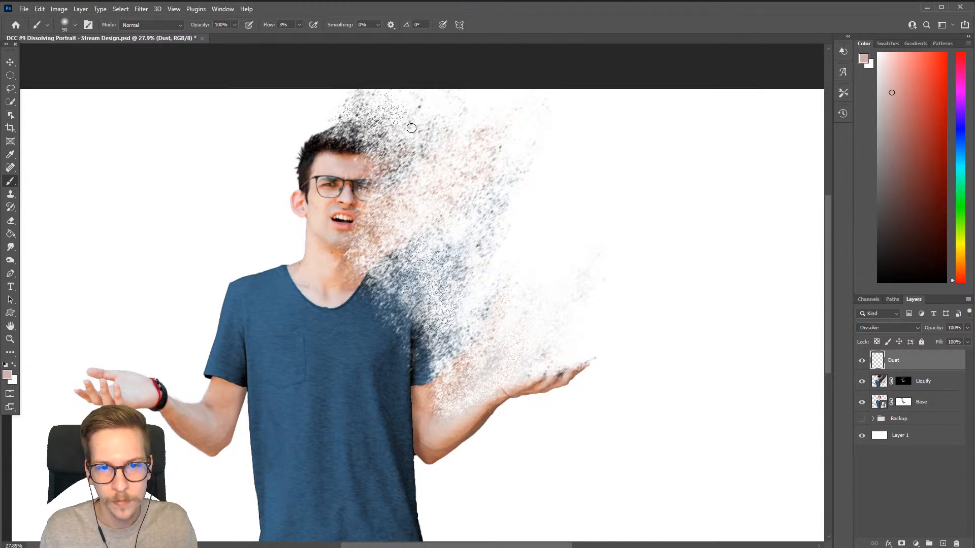
left_click(349, 293, "alt")
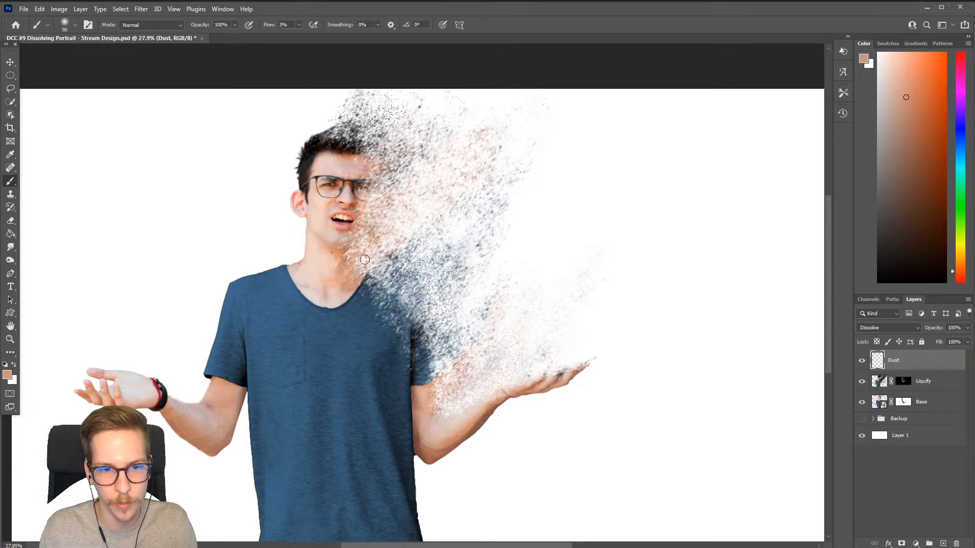
left_click(371, 308, "alt")
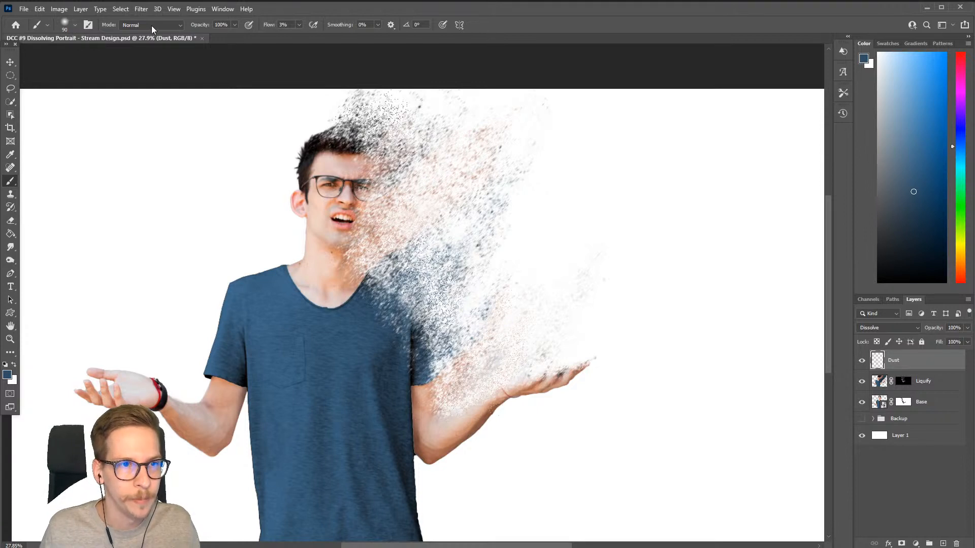
- Set the Dust layer's blending mode to Normal, clear its painted dust, and set the brush's own mode to Dissolve
left_click(890, 327)
left_click(879, 338)
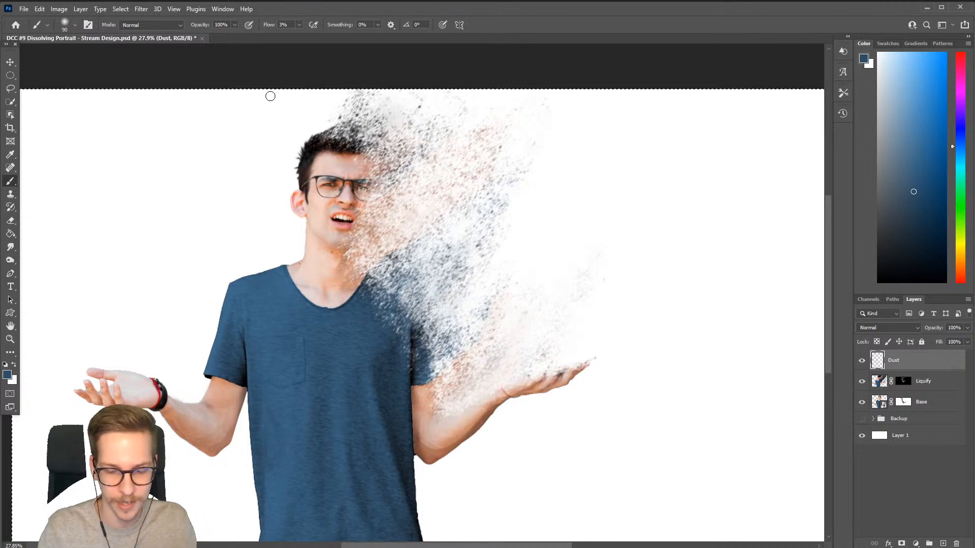
left_click(152, 26)
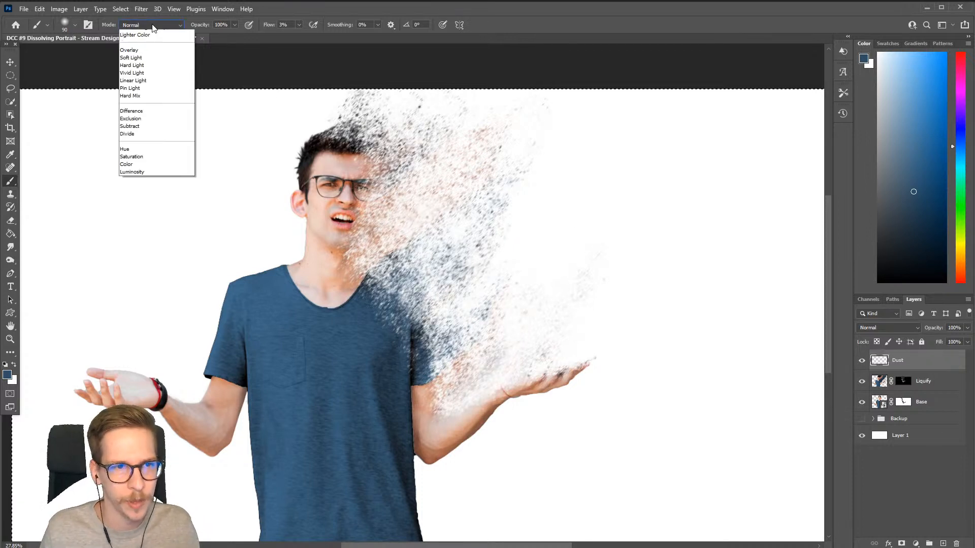
left_click(136, 41)
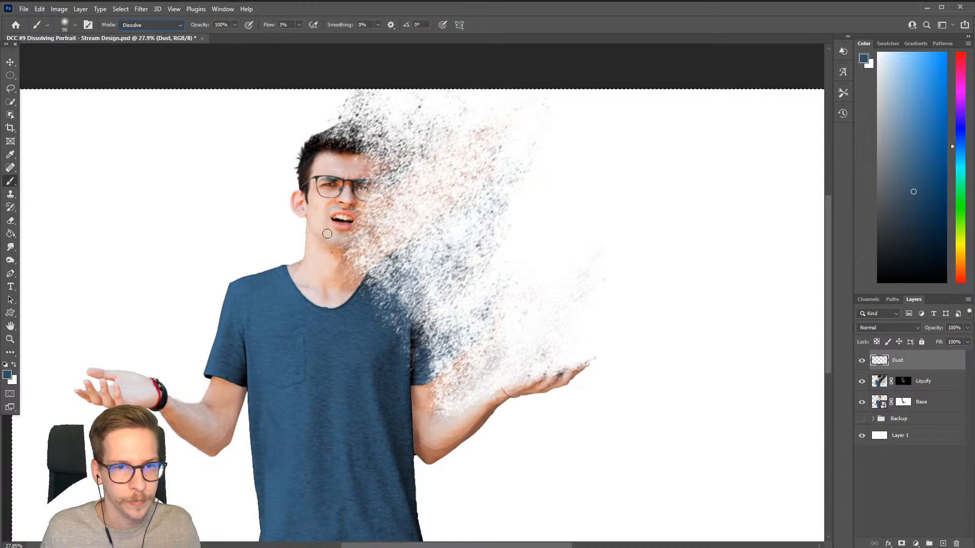
- Sample skin tones from the neck and raised forearm and paint dust above the forearm, adjusting the brush between 250 and 200 px
left_click(336, 259, "alt")
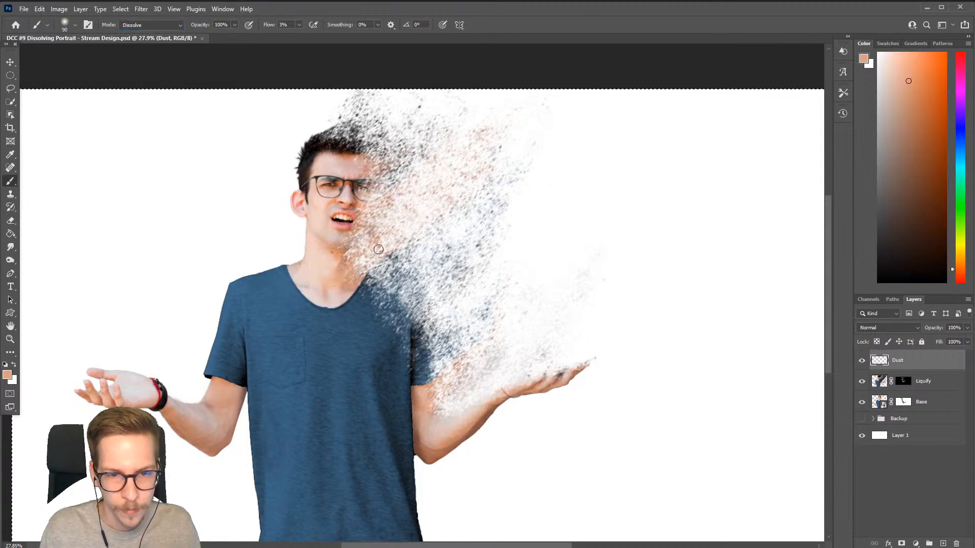
left_click(472, 412, "alt")
key("]")
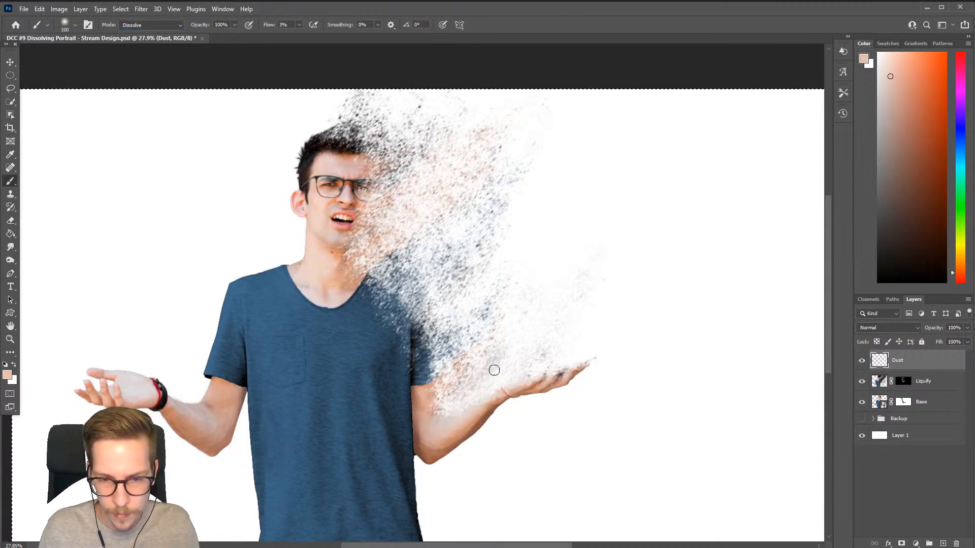
key("]")
key("]")
key("]")
key("]")
key("]")
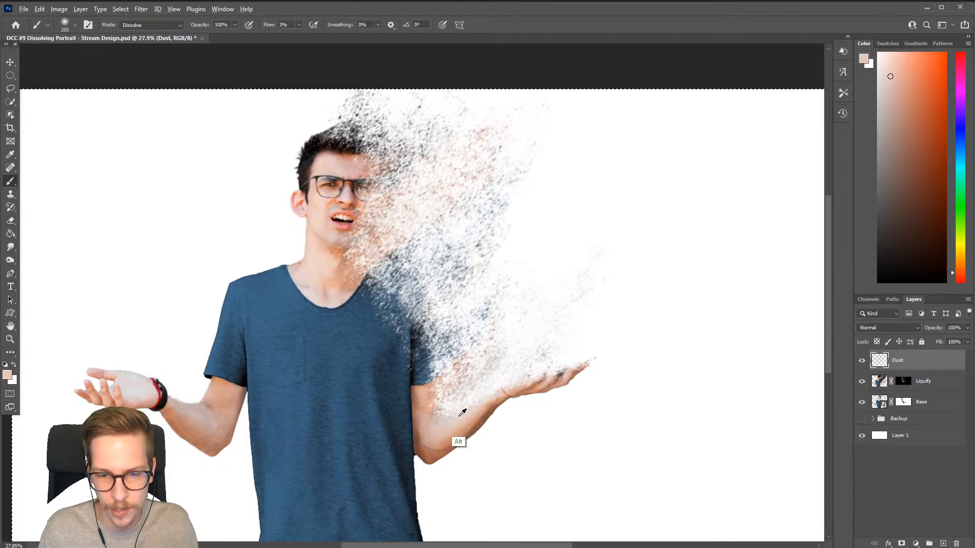
left_click(444, 421, "alt")
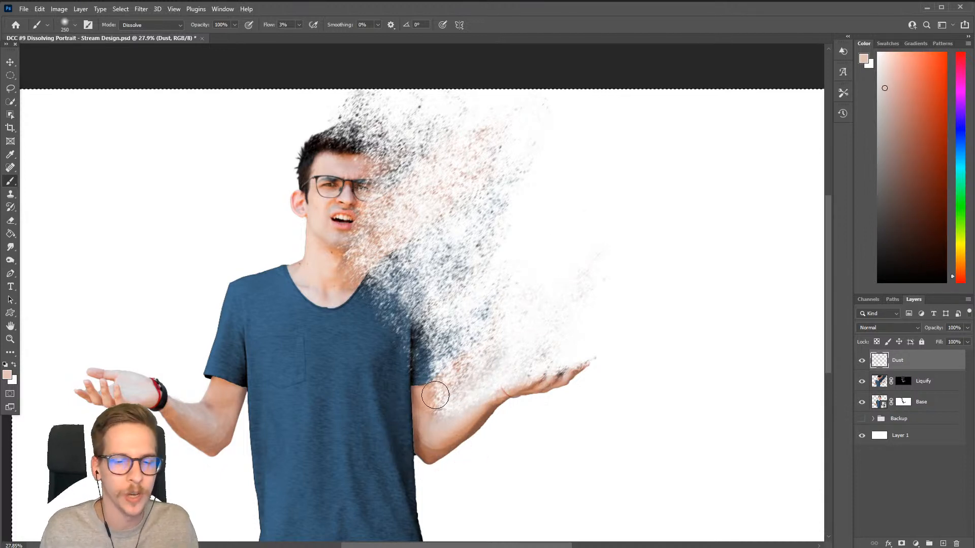
left_click(426, 395, "alt")
key("bracketleft")
left_click(457, 387)
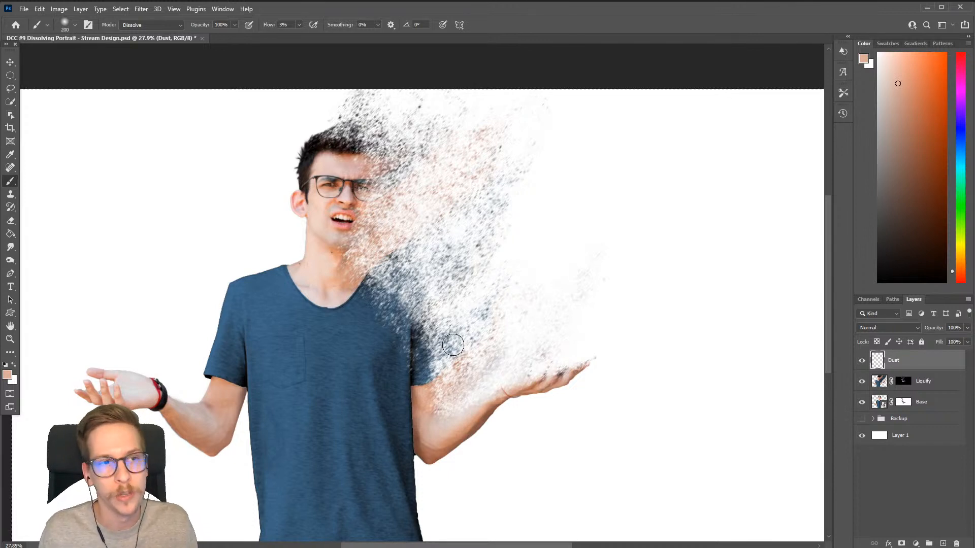
- Sample the shirt's blue and paint dust over the blue particles beside the shoulder with a 175 px brush
key("bracketleft")
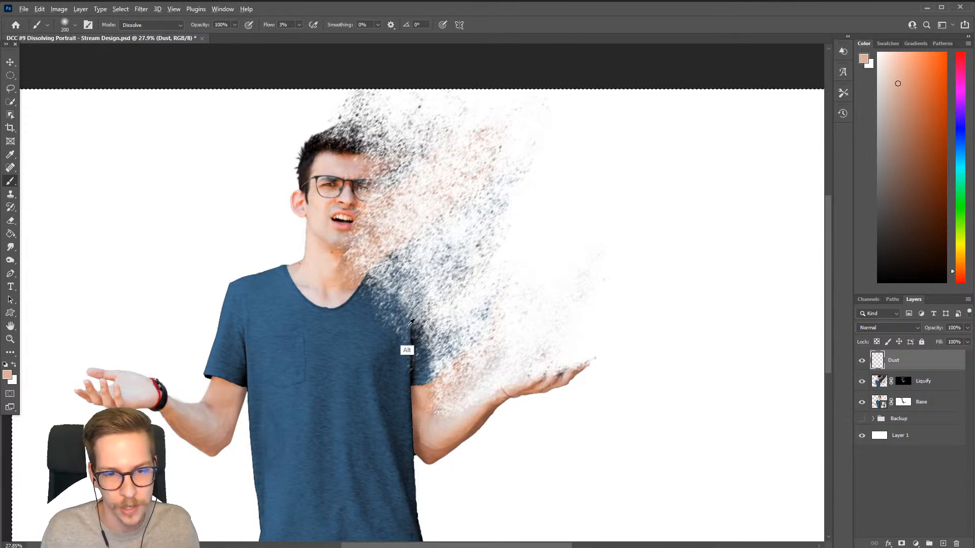
left_click(392, 333, "alt")
mouse_move(424, 273)
left_mouse_down()
mouse_move(448, 280)
mouse_move(424, 322)
mouse_move(415, 293)
mouse_move(432, 244)
left_mouse_up()
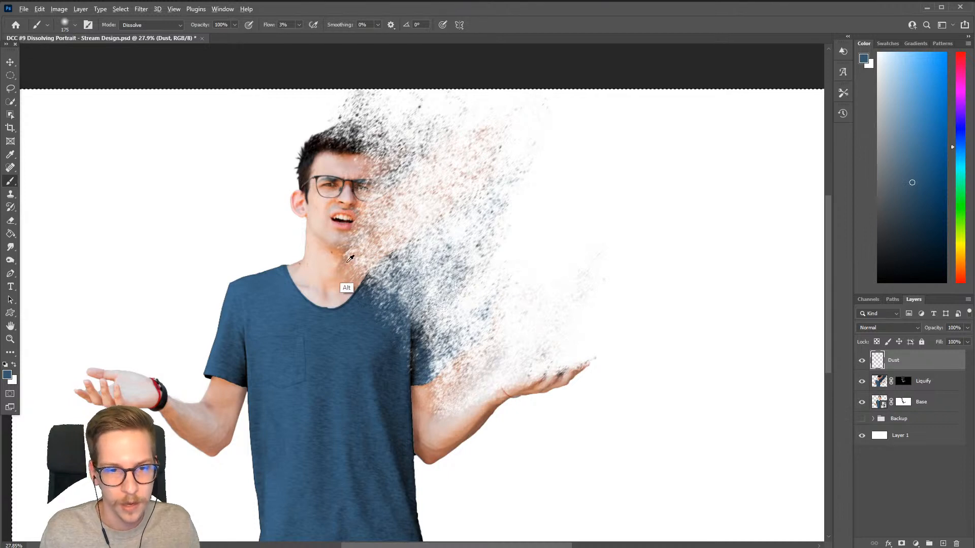
- Sample the face, hair and neck colors in turn and paint matching dust over the particles beside the face and hair
left_click(349, 259, "alt")
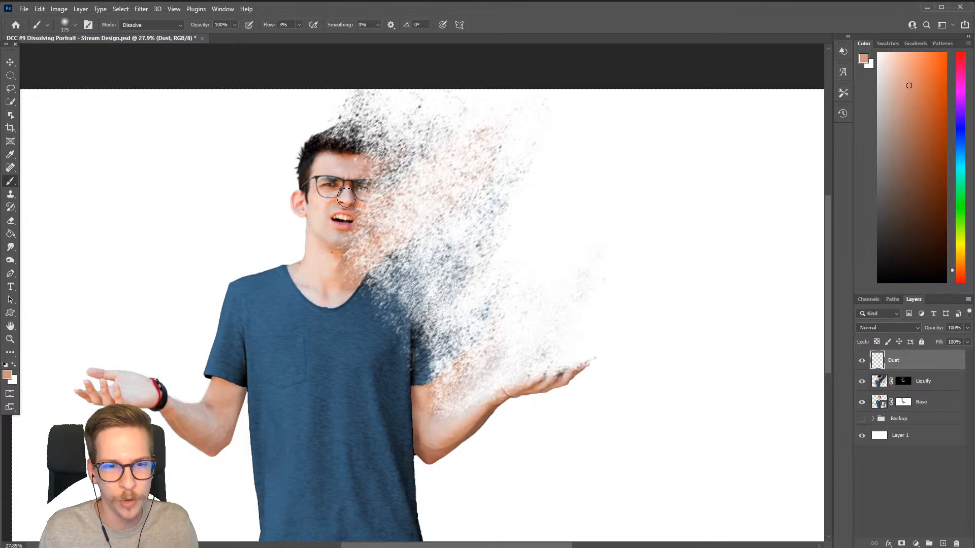
left_click(350, 170, "alt")
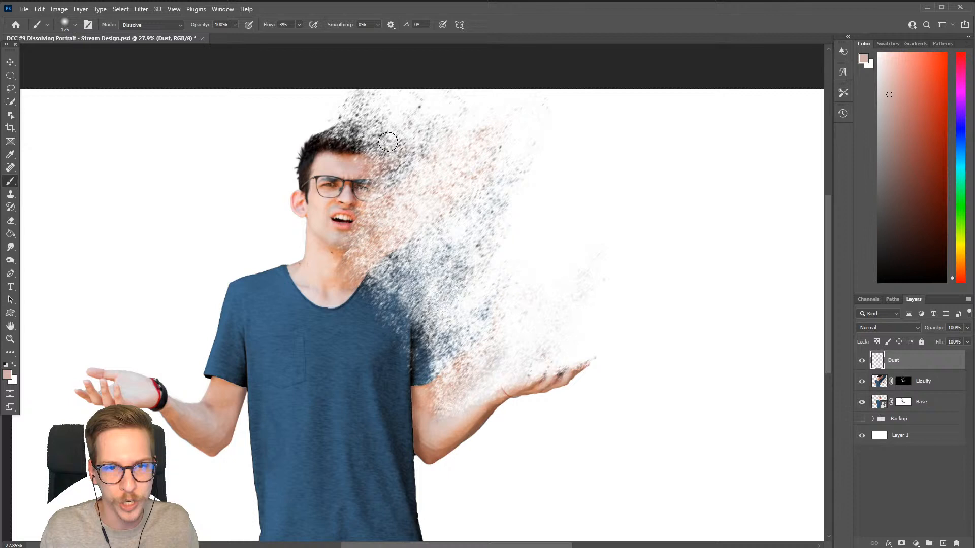
left_click(350, 150, "alt")
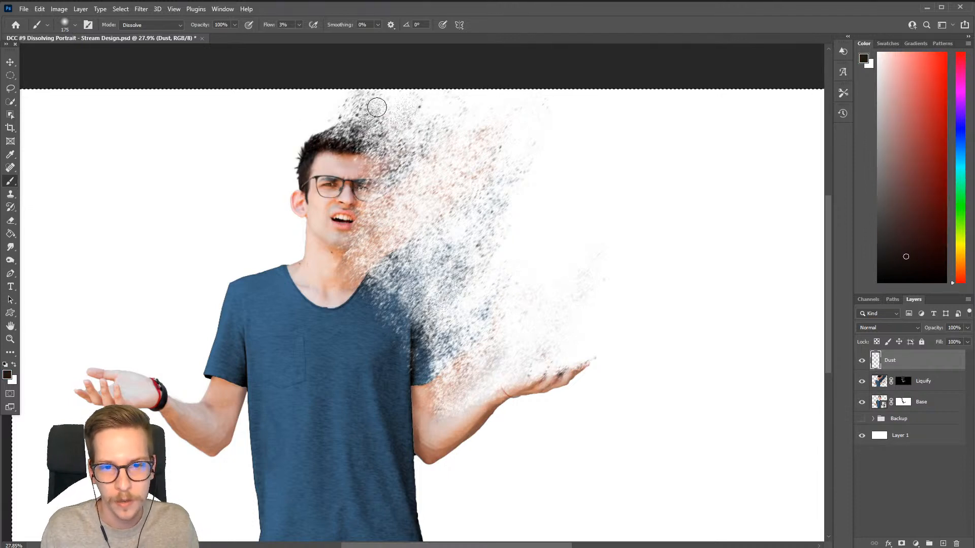
left_click(342, 291, "alt")
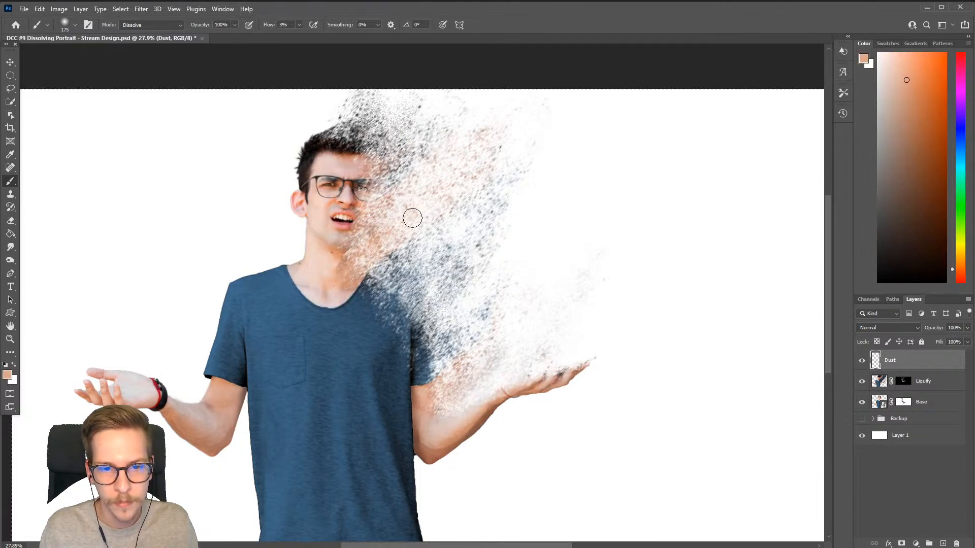
- Paint sampled shirt-blue dust down the shoulder particles, and forearm skin-tone dust above the forearm with a 200 px brush
left_click(374, 337, "alt")
mouse_move(400, 293)
left_mouse_down()
mouse_move(422, 301)
mouse_move(444, 285)
mouse_move(418, 327)
mouse_move(491, 274)
mouse_move(427, 363)
mouse_move(464, 374)
left_mouse_up()
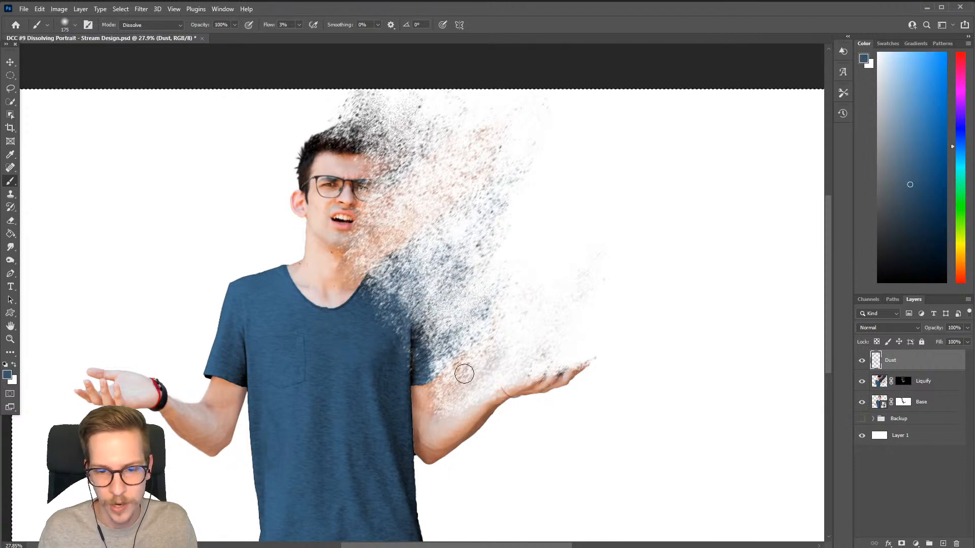
left_click(446, 429, "alt")
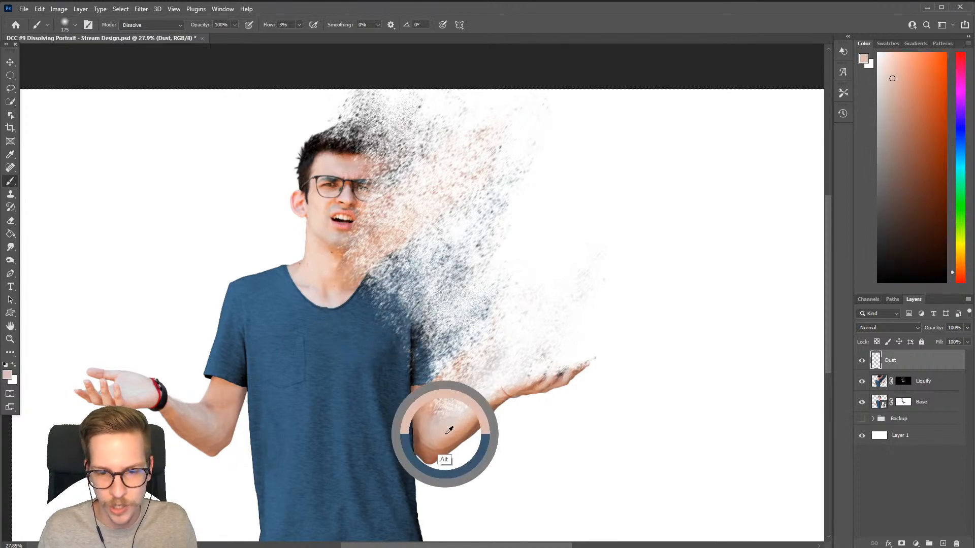
key("bracketright")
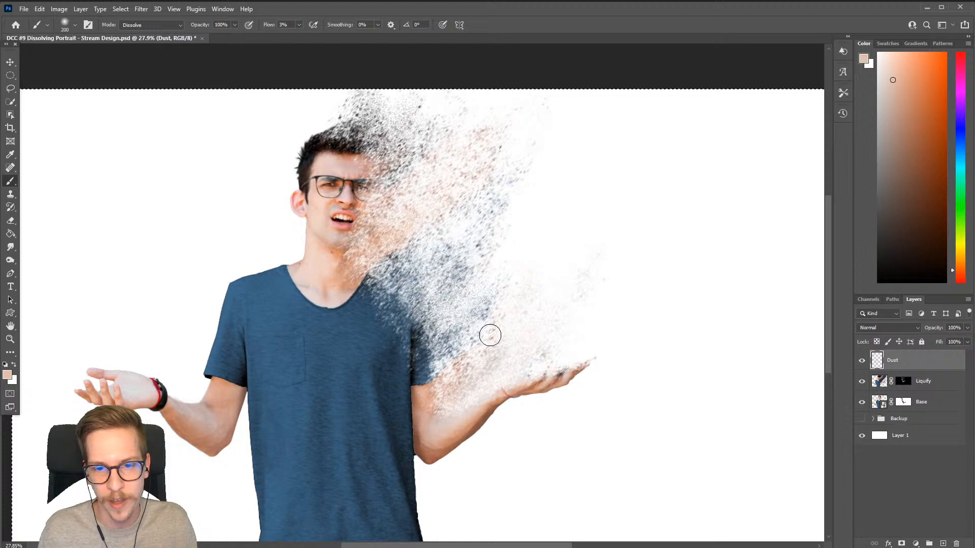
- Sample the shirt's blue and paint sparse dust outward past the blue particles with a 300 px brush
left_click(401, 355, "alt")
key("bracketright")
key("bracketright")
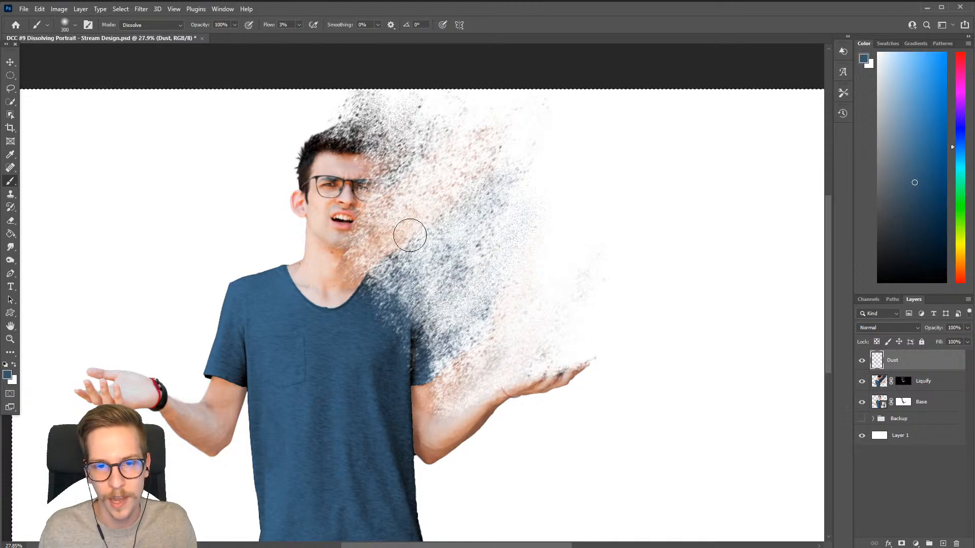
- Sample the neck's skin tone and the dark hair color, and paint matching dust beside the face and above the hair with a slightly smaller brush
left_click(332, 282, "alt")
key("bracketleft")
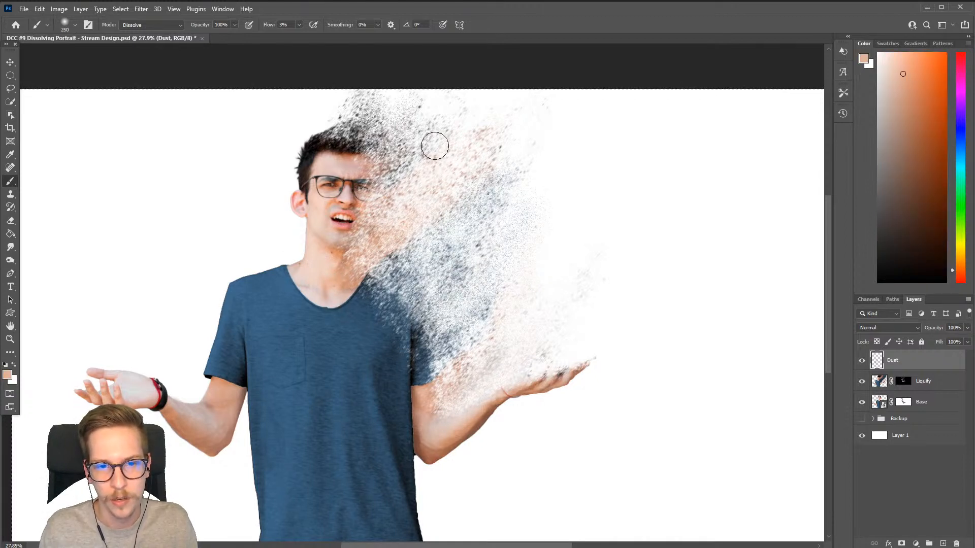
left_click(343, 152, "alt")
left_click_drag(387, 119, 376, 121)
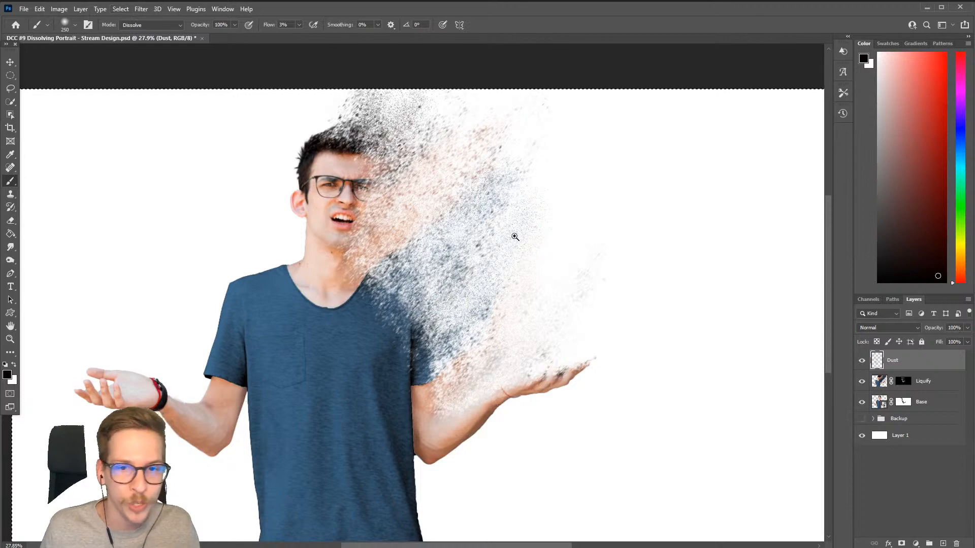
- Apply a Motion Blur to the Dust layer at a 45° angle with a distance of 4 pixels
mouse_move(513, 232)
left_mouse_down()
mouse_move(564, 200)
mouse_move(591, 197)
left_mouse_up()
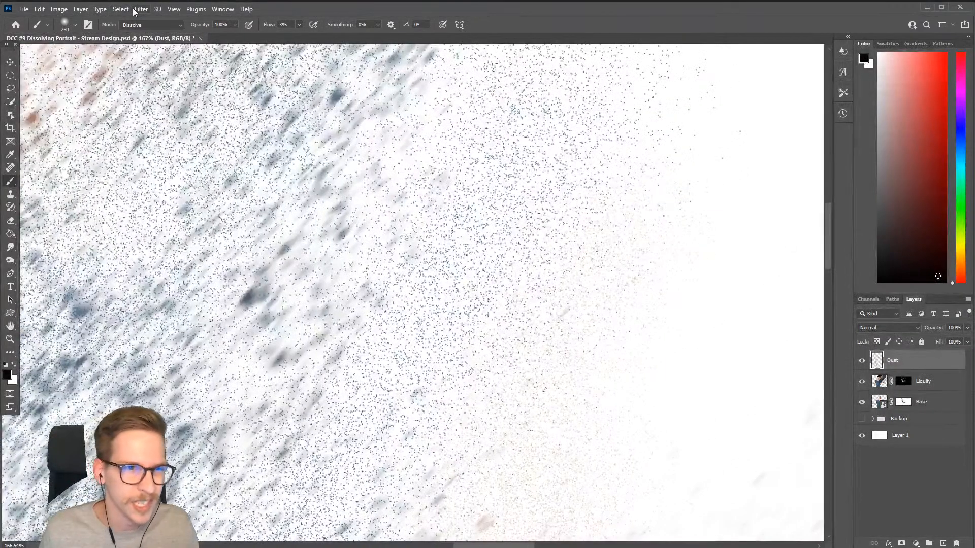
left_click(140, 9)
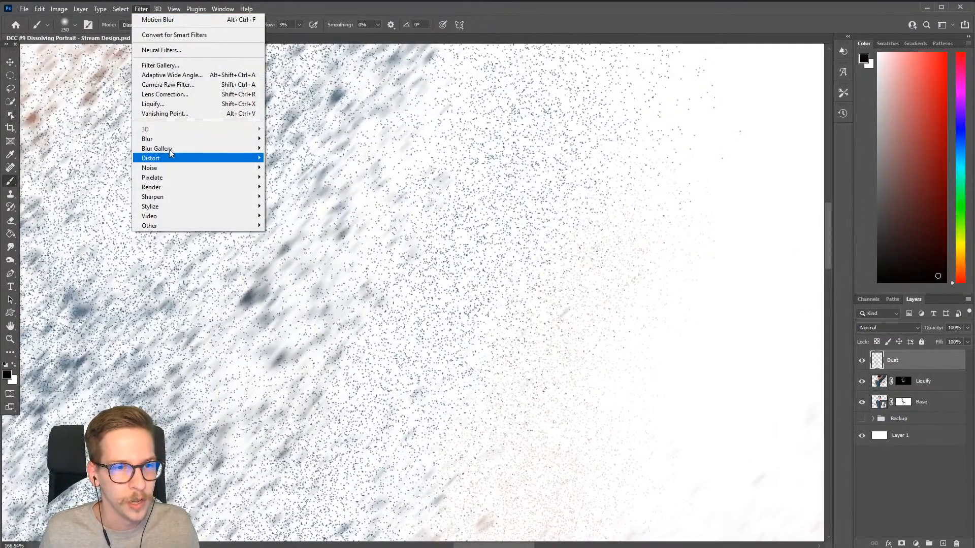
mouse_move(173, 145)
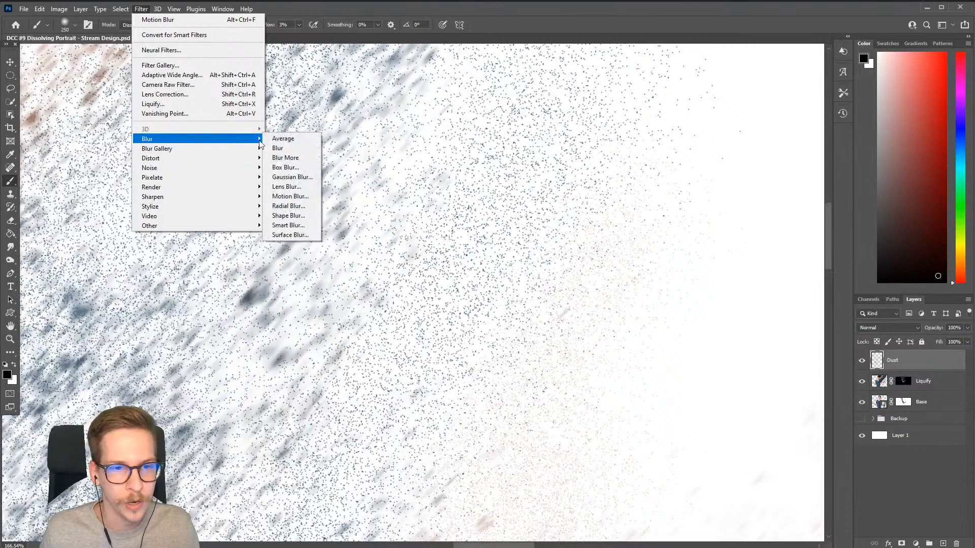
left_click(294, 197)
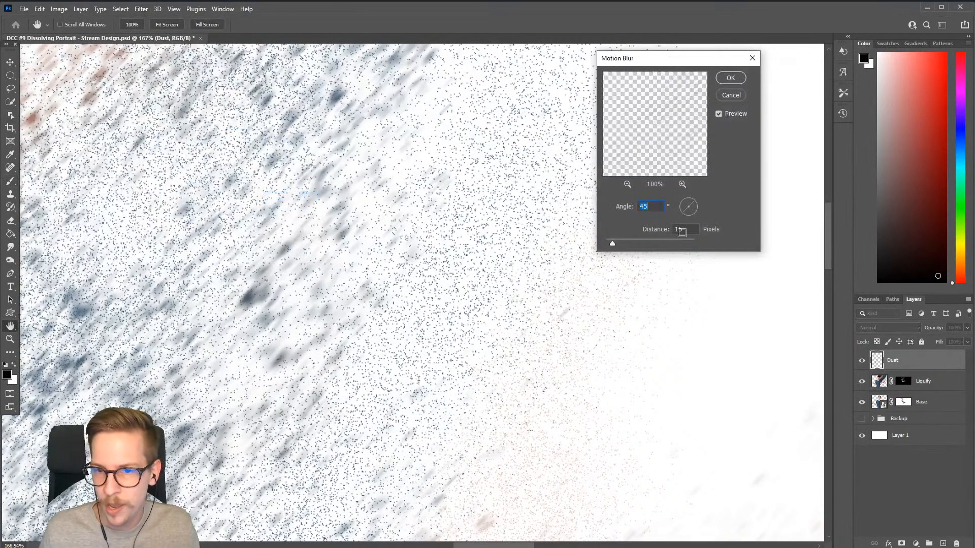
key("Tab")
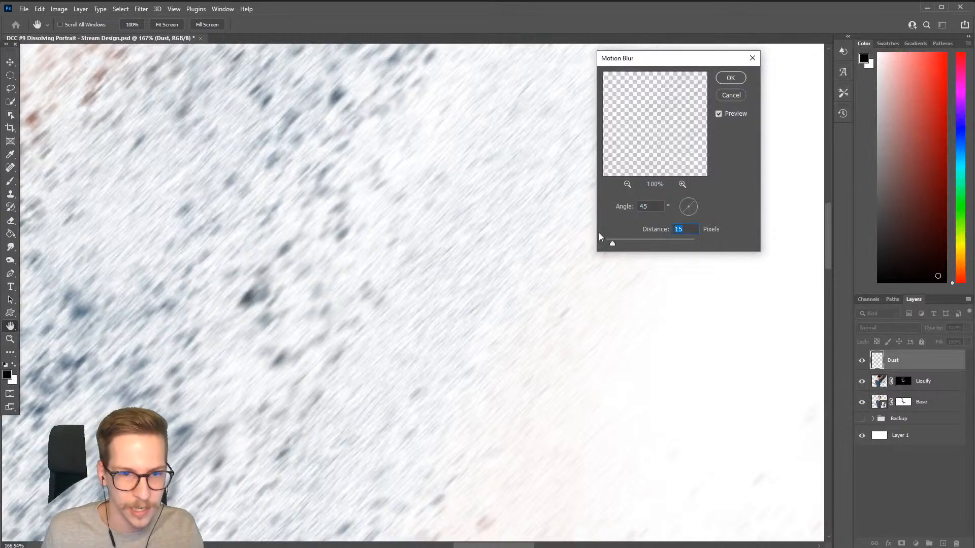
type("4")
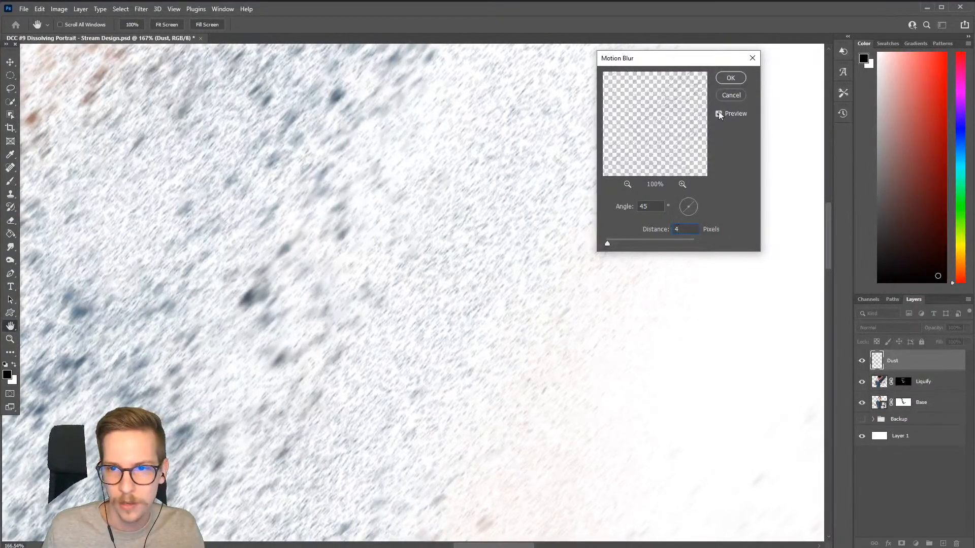
left_click(729, 79)
key("b")
- Compare the whole portrait with the Dust layer hidden and shown, and reduce that layer's opacity to 60%
scroll(585, 183, "down", 2)
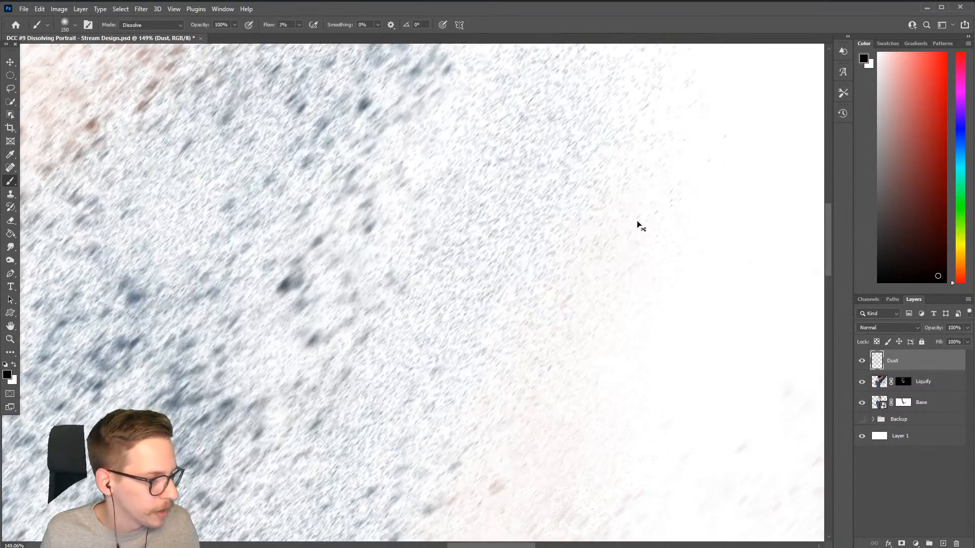
scroll(571, 220, "down", 6)
scroll(495, 273, "down", 2)
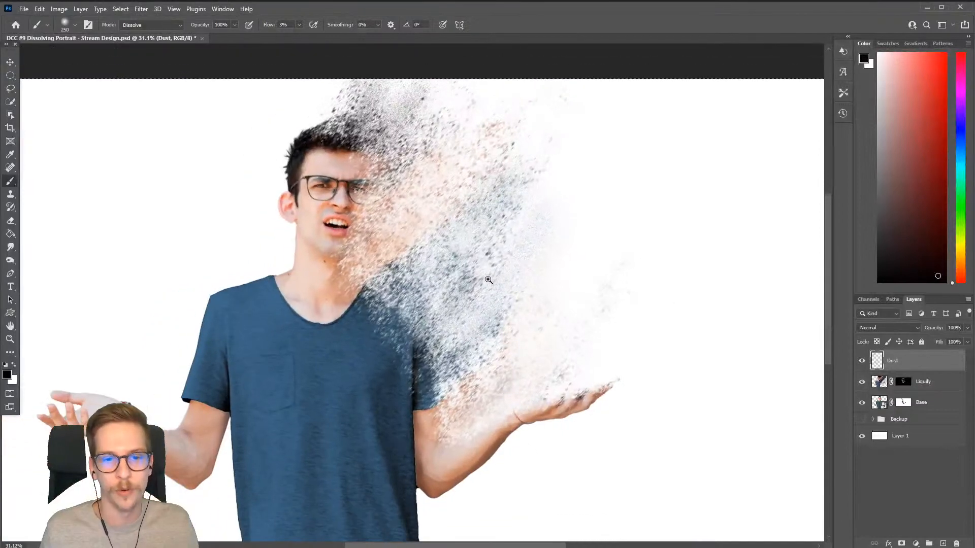
scroll(624, 320, "down", 3)
scroll(641, 286, "up", 2)
scroll(640, 285, "up", 1)
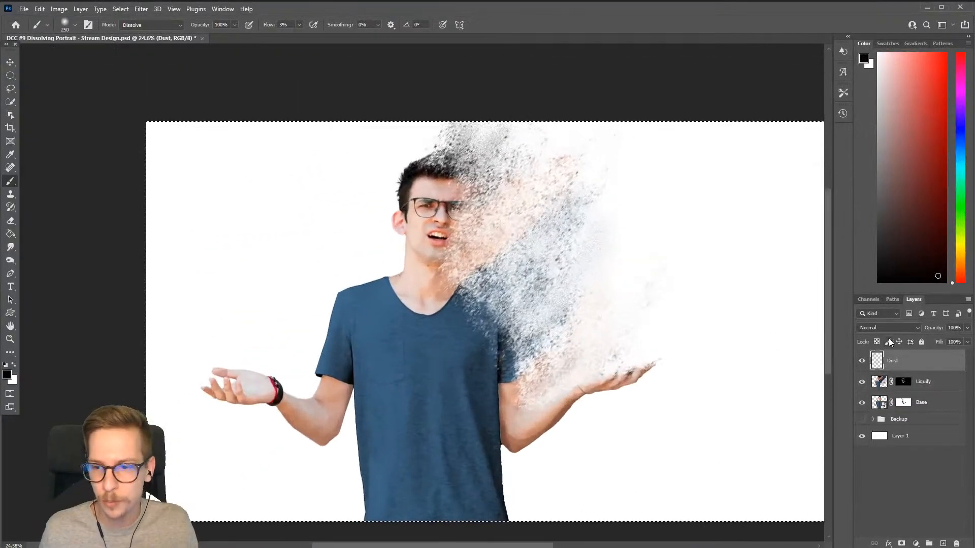
left_click(862, 361)
left_click(862, 360)
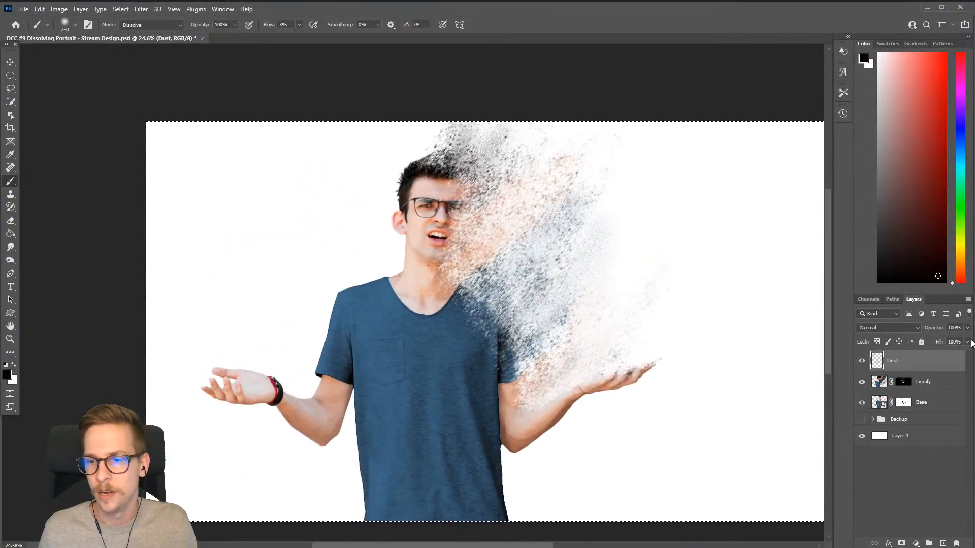
left_click(967, 327)
left_click_drag(968, 341, 948, 343)
left_click_drag(679, 337, 634, 335)
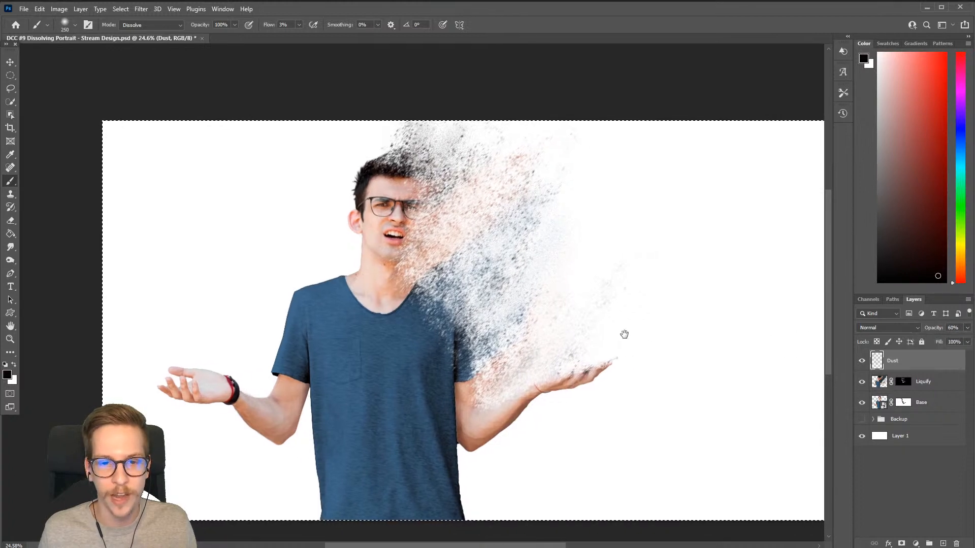